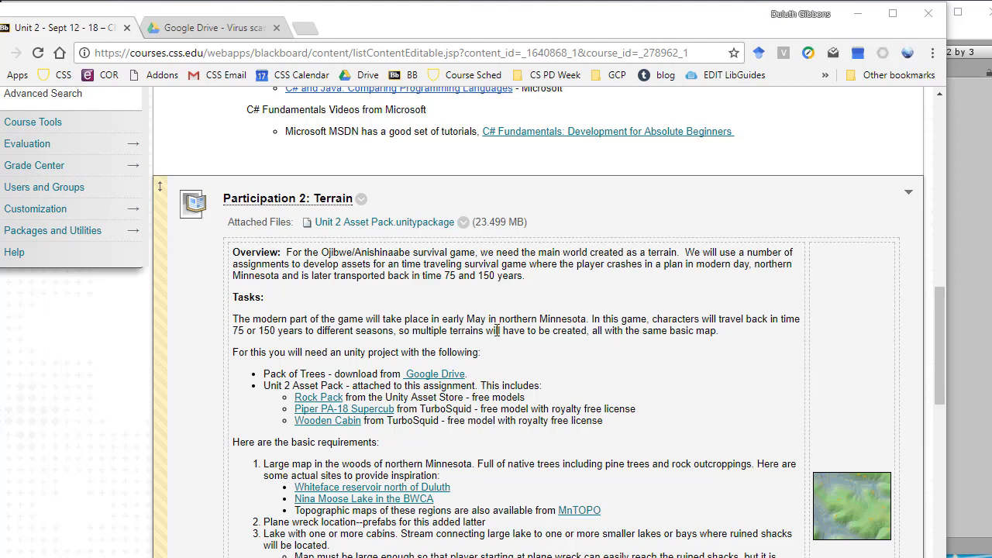
# Switch to the Unity editor and change its window layout from 2 by 3 to Default
pyautogui.click(976, 311)
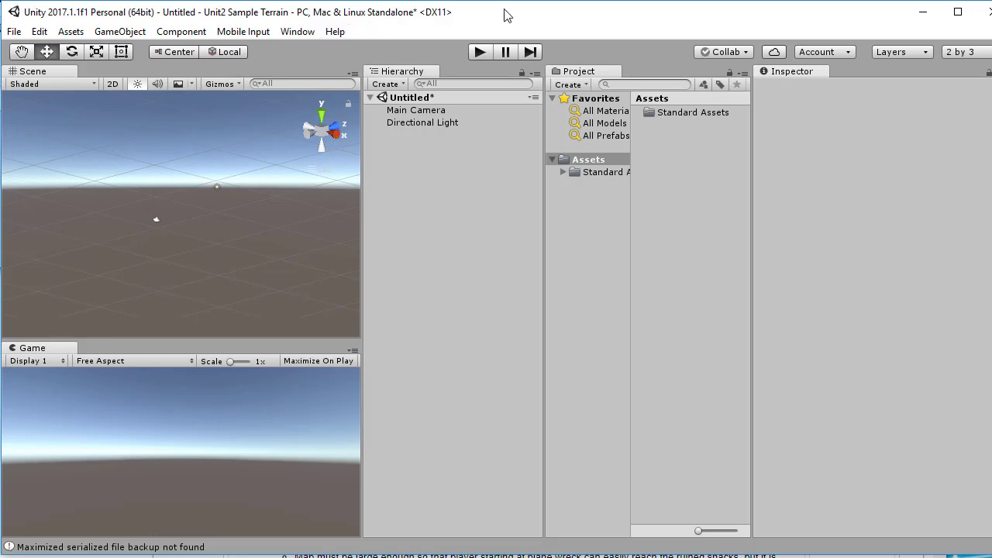
pyautogui.moveTo(505, 16)
pyautogui.mouseDown()
pyautogui.moveTo(489, 20)
pyautogui.moveTo(500, 16)
pyautogui.mouseUp()
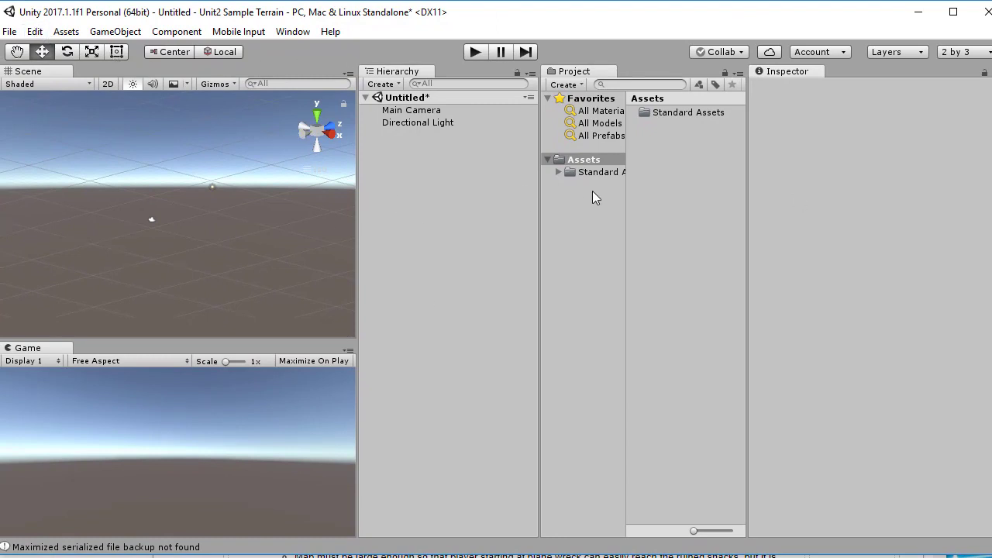
pyautogui.click(557, 172)
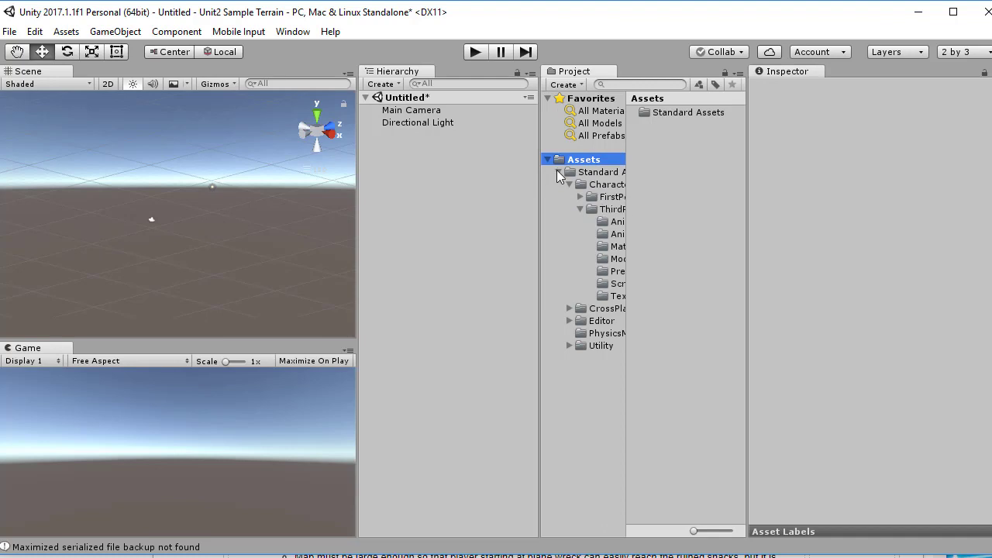
pyautogui.click(559, 172)
pyautogui.moveTo(540, 193); pyautogui.dragTo(476, 198)
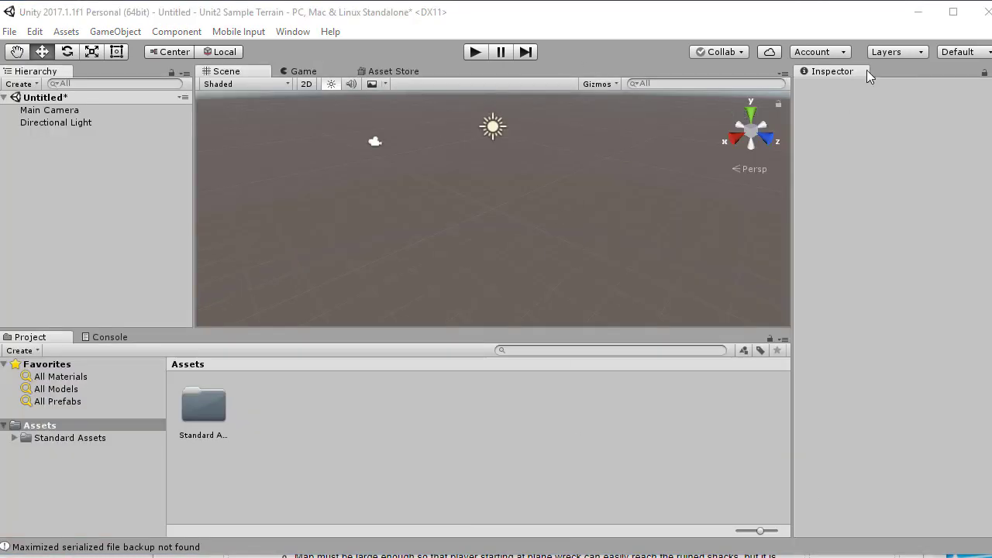
pyautogui.click(988, 51)
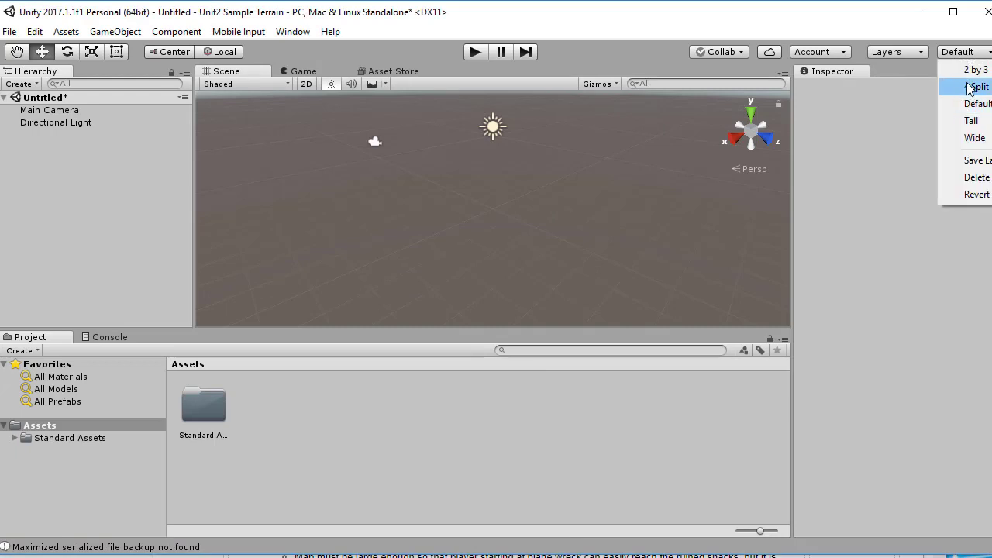
pyautogui.click(500, 244)
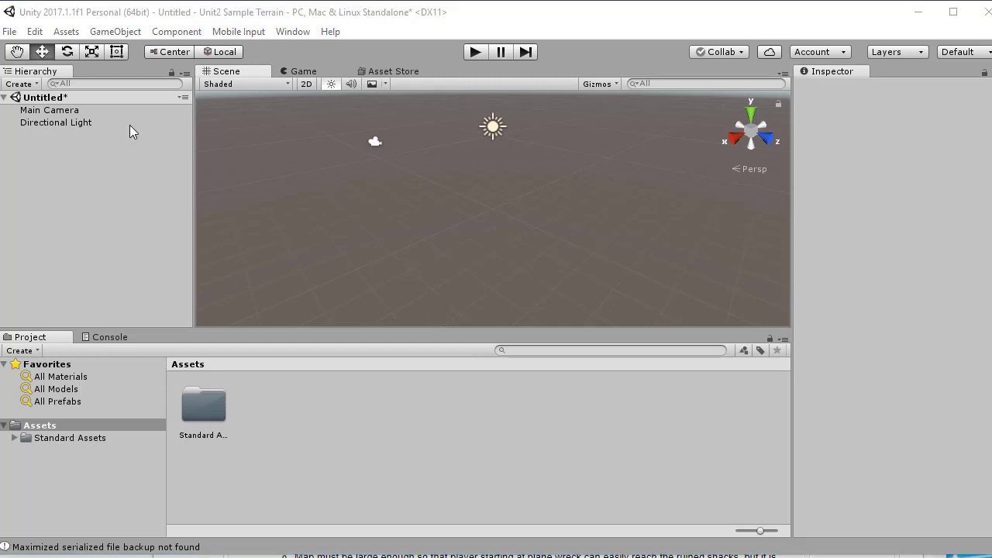
# Add a 3D Terrain object to the scene
pyautogui.click(108, 34)
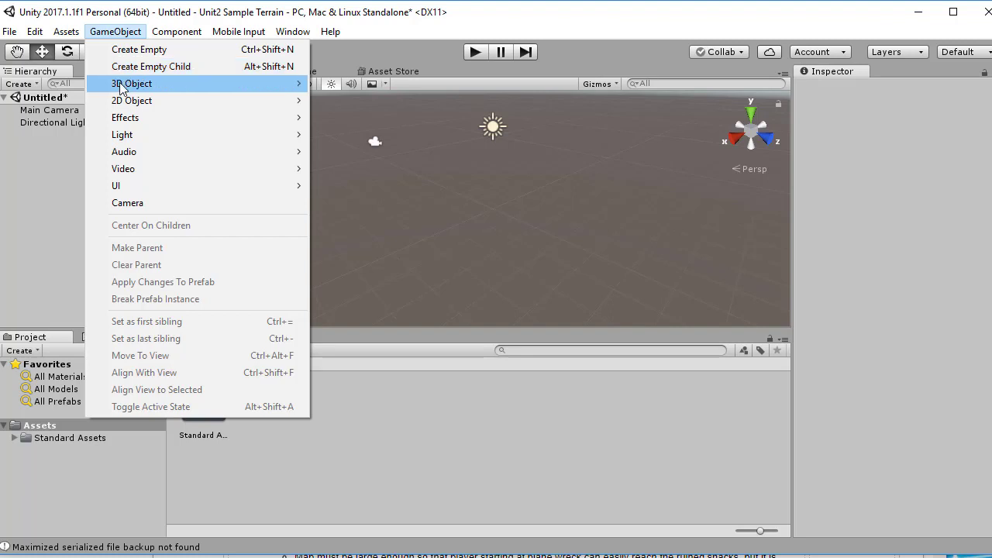
pyautogui.moveTo(122, 85)
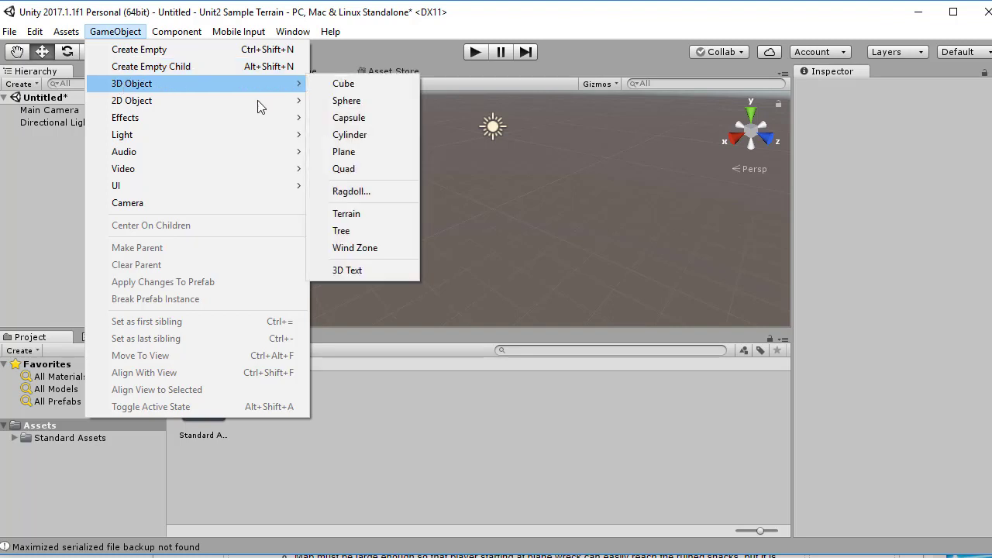
pyautogui.click(381, 213)
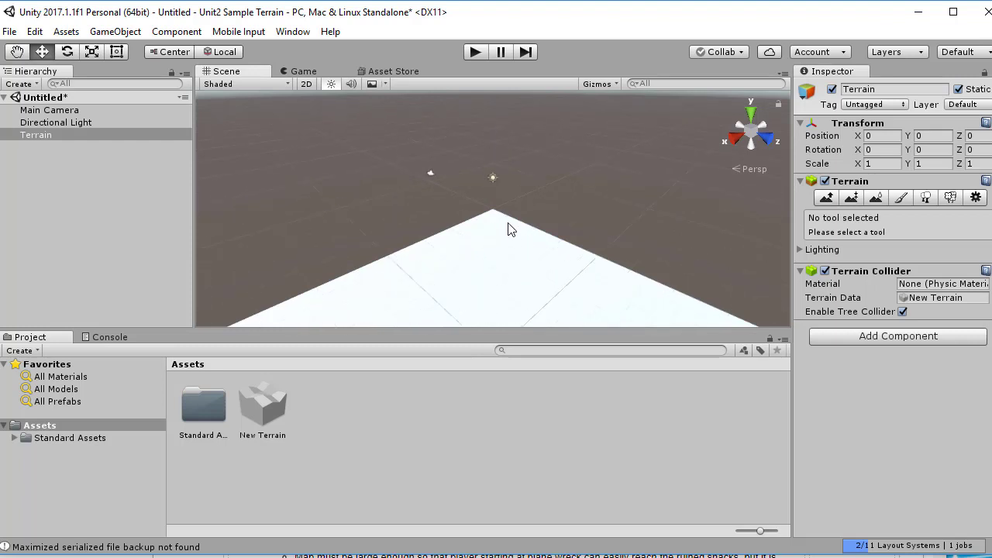
# Activate the terrain's Raise / Lower Terrain tool with the dense, ragged-edged splatter brush
pyautogui.scroll(-3, 479, 228)
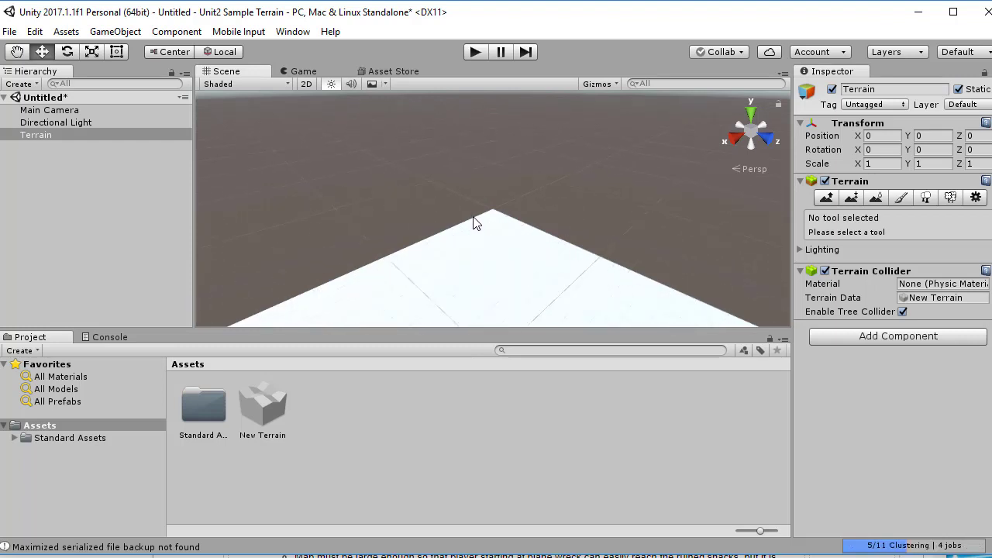
pyautogui.scroll(-5, 529, 219)
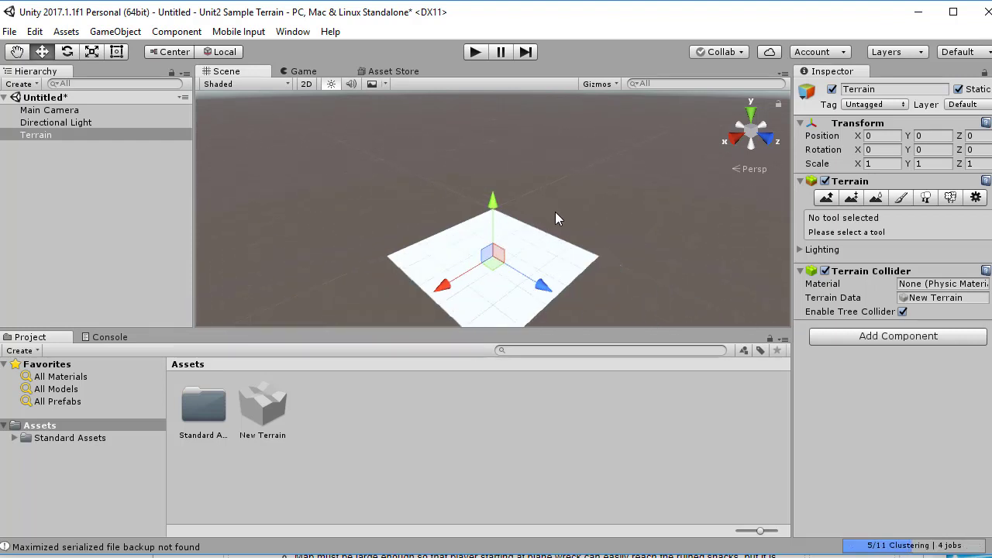
pyautogui.click(555, 214)
pyautogui.click(490, 238)
pyautogui.moveTo(518, 247); pyautogui.dragTo(504, 204, button='middle')
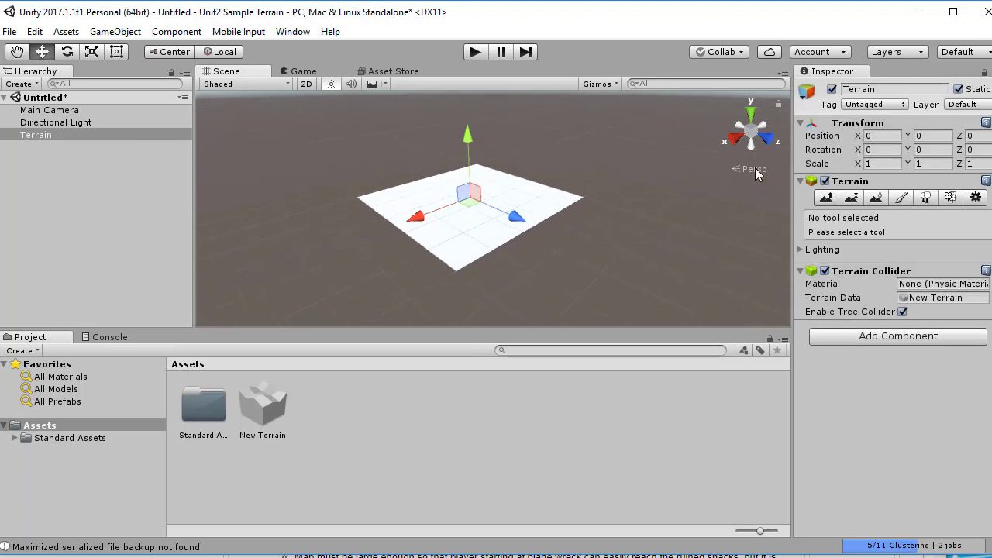
pyautogui.scroll(8, 629, 250)
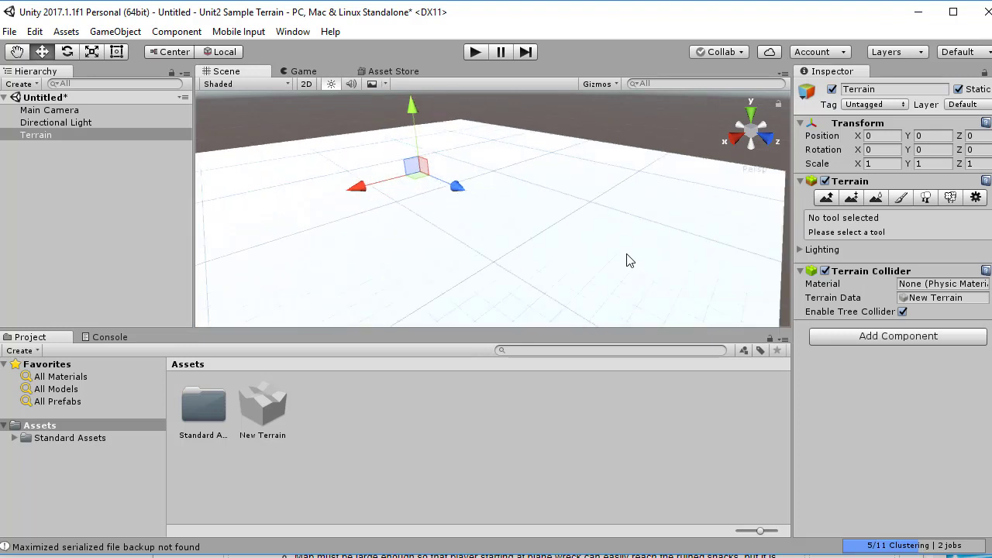
pyautogui.scroll(-1, 628, 260)
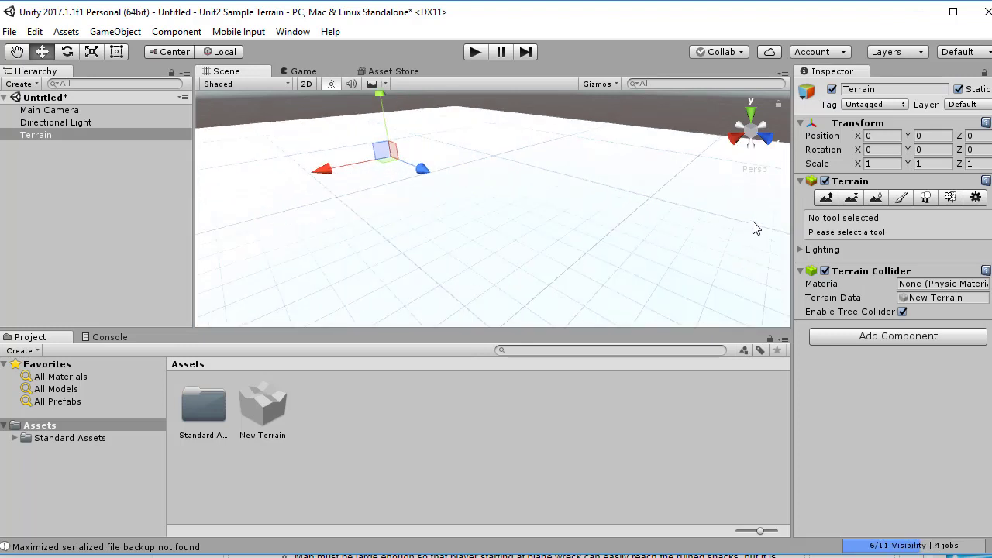
pyautogui.click(826, 199)
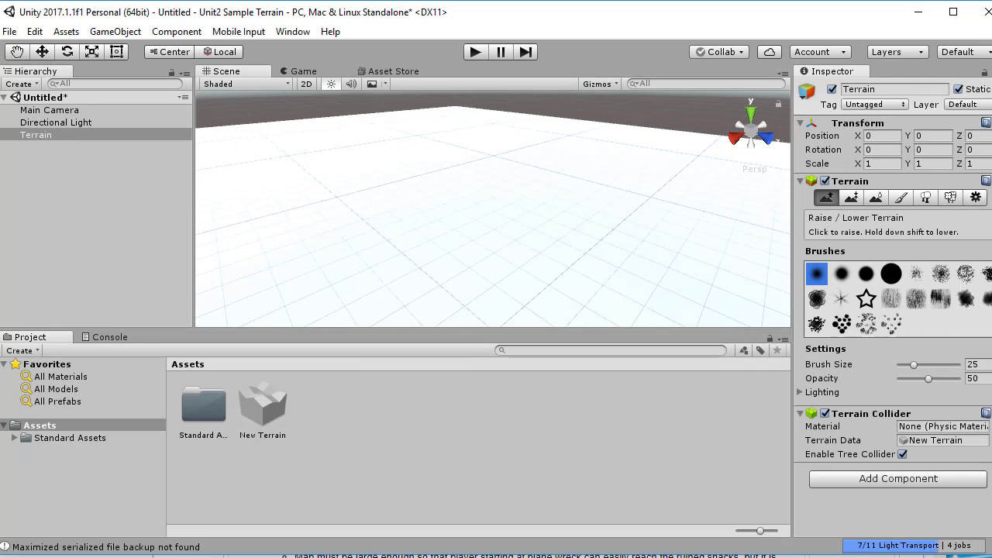
pyautogui.click(966, 300)
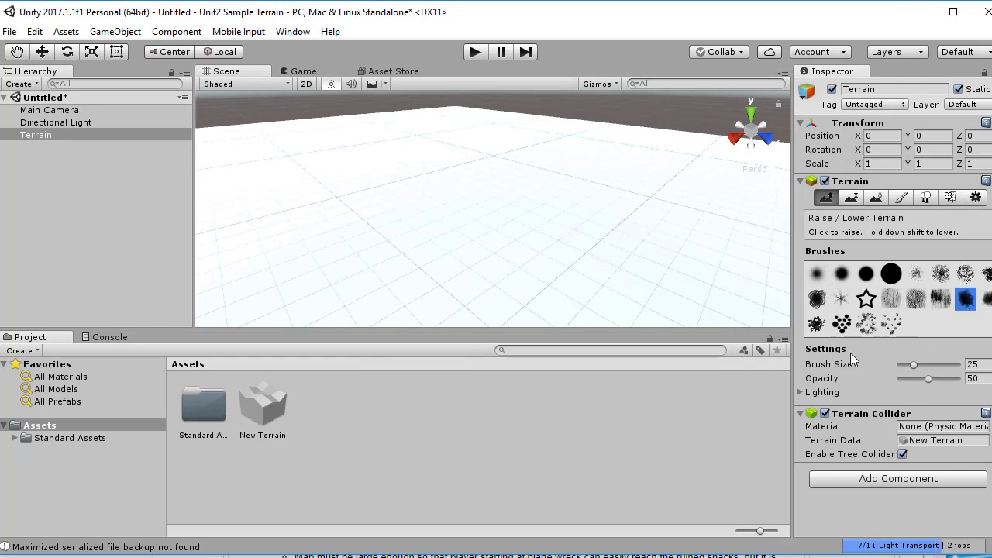
# Undo the trial stroke on the terrain and set the brush size to 55 and the opacity to 7
pyautogui.moveTo(604, 185)
pyautogui.mouseDown()
pyautogui.moveTo(569, 213)
pyautogui.moveTo(587, 239)
pyautogui.mouseUp()
pyautogui.hotkey('ctrl', 'z')
pyautogui.click(931, 364)
pyautogui.moveTo(929, 378); pyautogui.dragTo(905, 379)
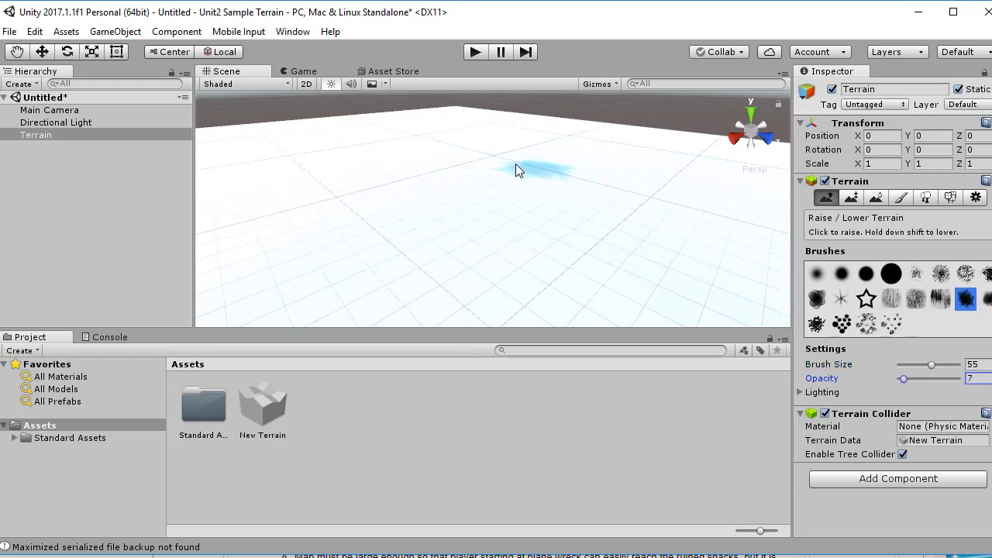
# Raise a ring of low hills around the middle of the terrain
pyautogui.moveTo(402, 155)
pyautogui.mouseDown()
pyautogui.moveTo(311, 183)
pyautogui.moveTo(345, 208)
pyautogui.mouseUp()
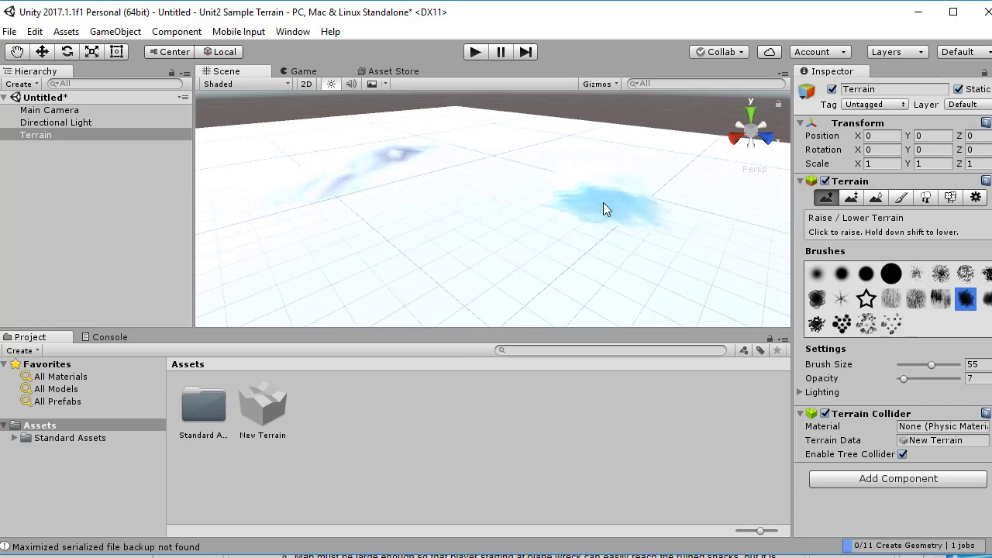
pyautogui.scroll(-3, 616, 259)
pyautogui.scroll(-1, 607, 249)
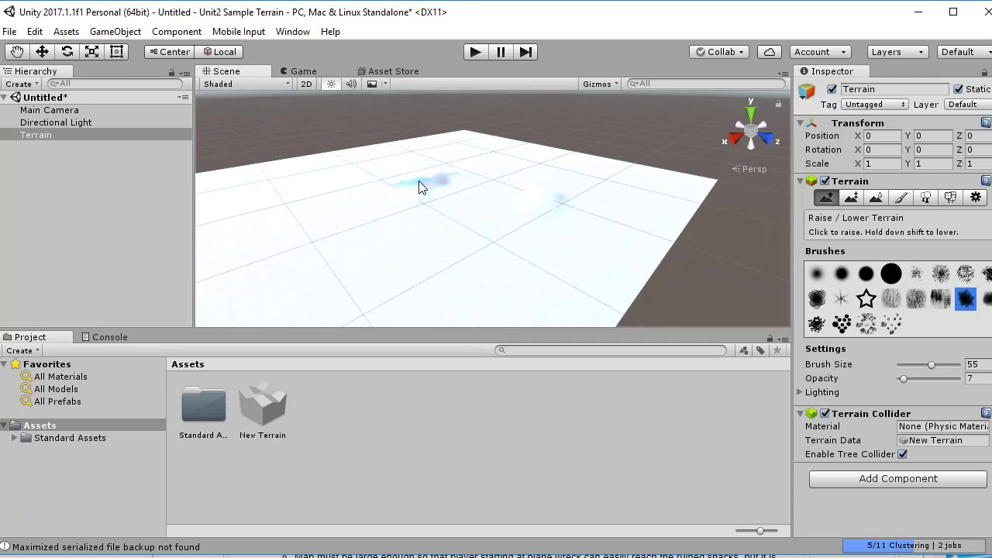
pyautogui.moveTo(421, 182)
pyautogui.mouseDown()
pyautogui.moveTo(434, 178)
pyautogui.moveTo(384, 230)
pyautogui.moveTo(434, 258)
pyautogui.moveTo(530, 229)
pyautogui.moveTo(508, 241)
pyautogui.moveTo(472, 250)
pyautogui.moveTo(532, 230)
pyautogui.moveTo(546, 211)
pyautogui.mouseUp()
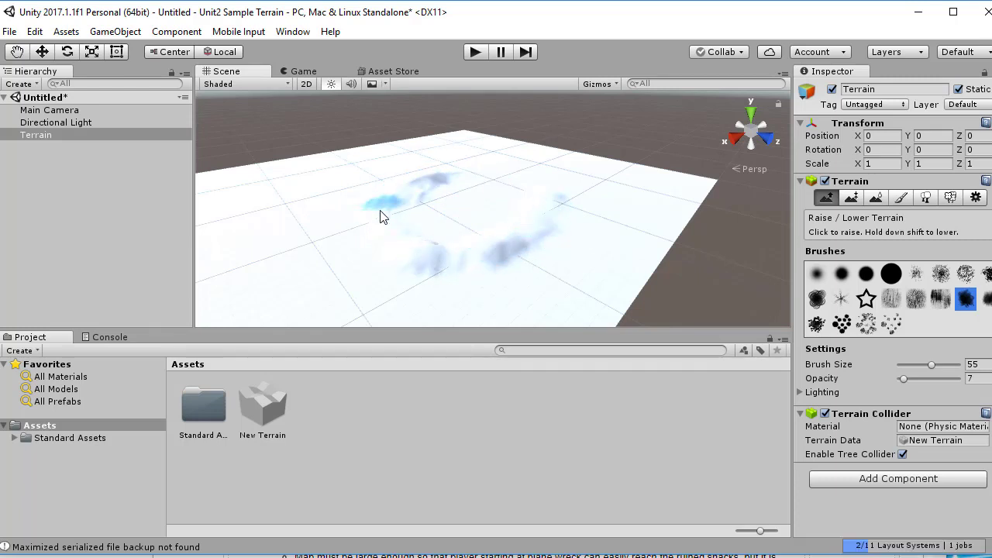
pyautogui.click(420, 235)
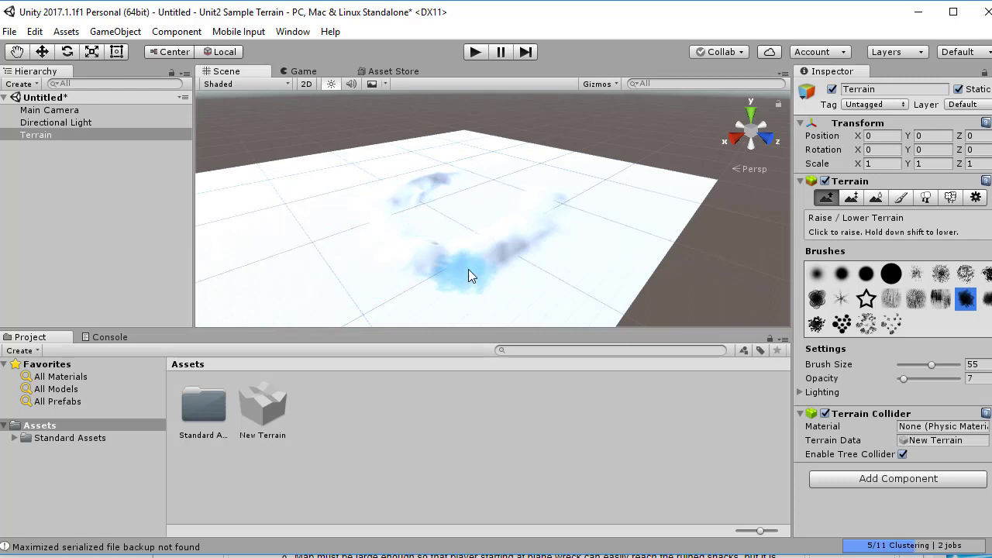
# Import the Environment standard asset package into the project's Assets folder
pyautogui.click(902, 200)
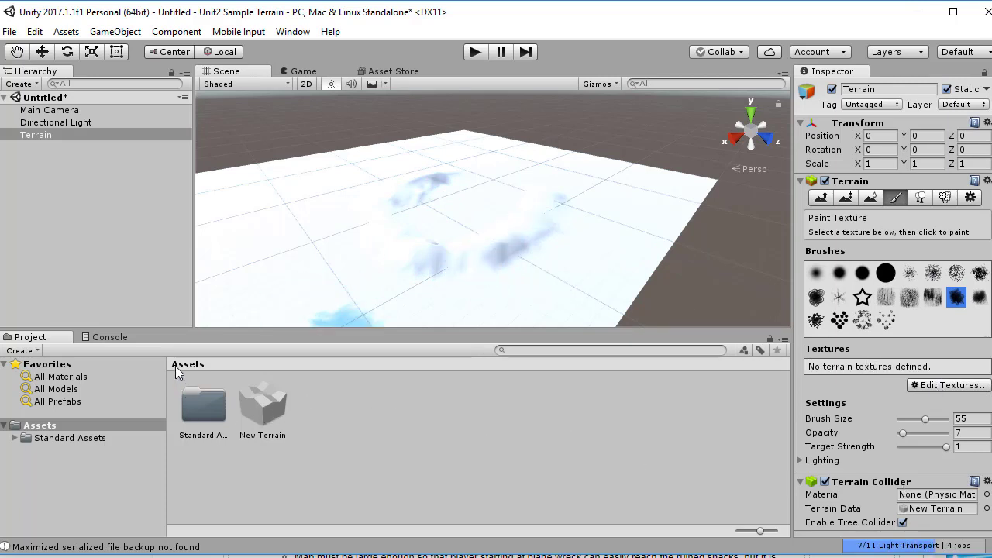
pyautogui.rightClick(312, 452)
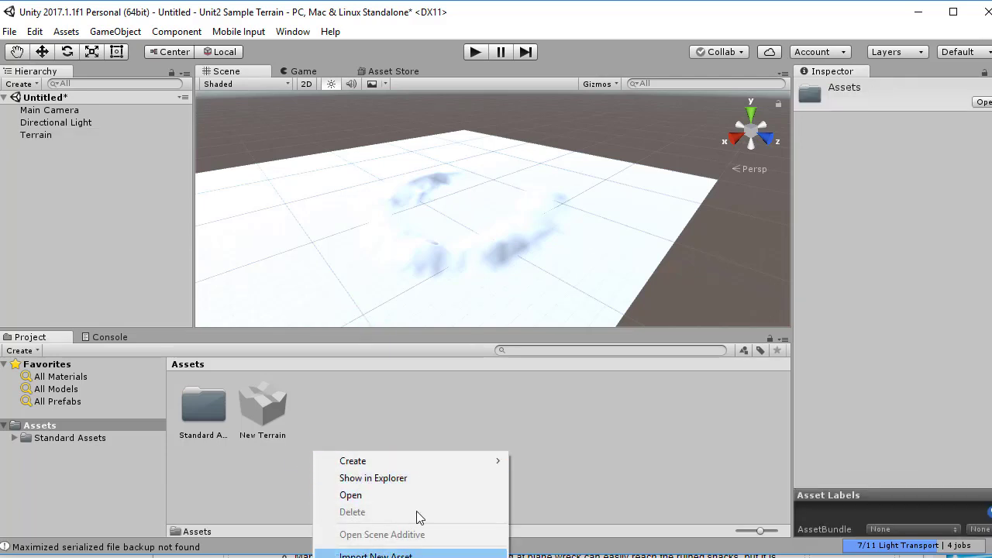
pyautogui.click(519, 380)
pyautogui.rightClick(519, 380)
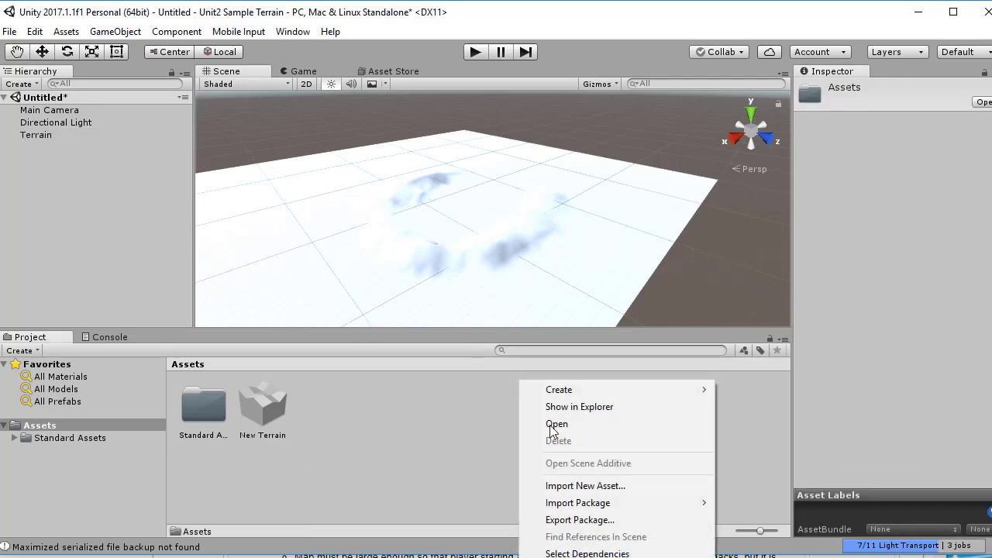
pyautogui.moveTo(573, 508)
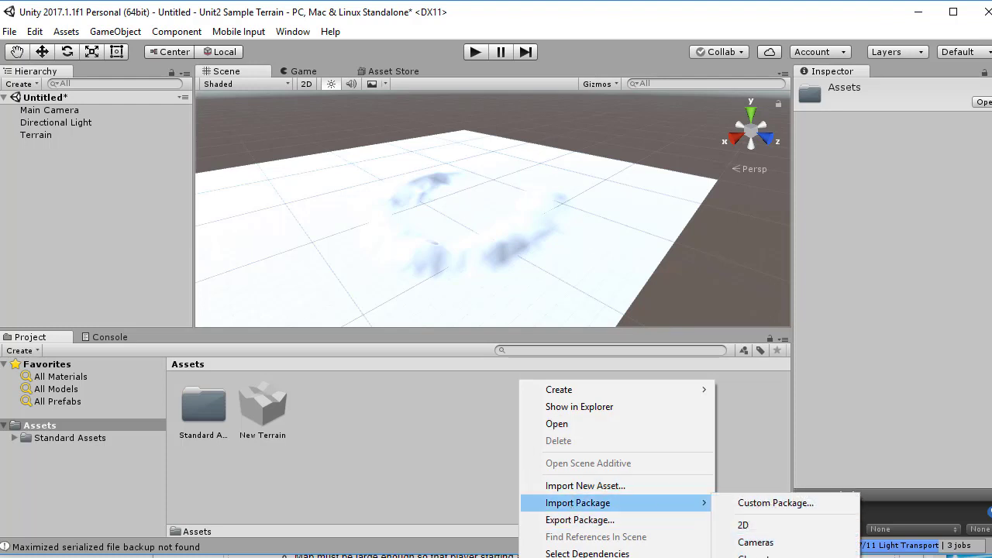
pyautogui.click(764, 557)
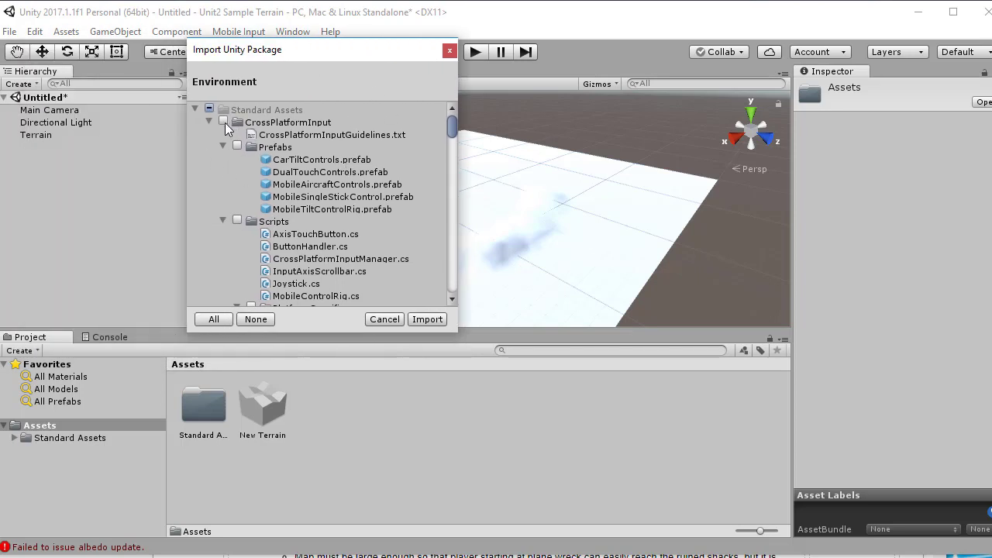
pyautogui.moveTo(448, 123)
pyautogui.mouseDown()
pyautogui.moveTo(447, 210)
pyautogui.moveTo(453, 116)
pyautogui.mouseUp()
pyautogui.click(207, 122)
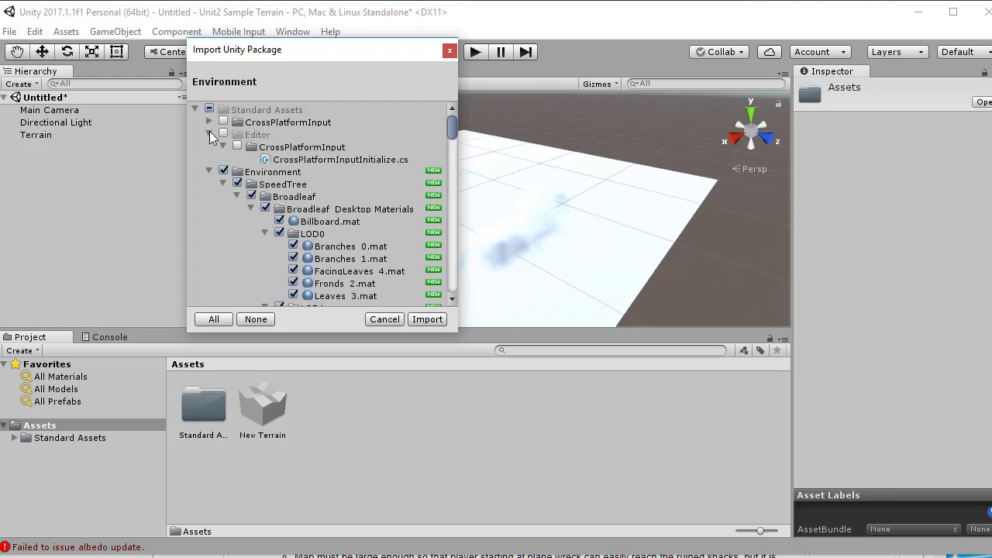
pyautogui.click(209, 133)
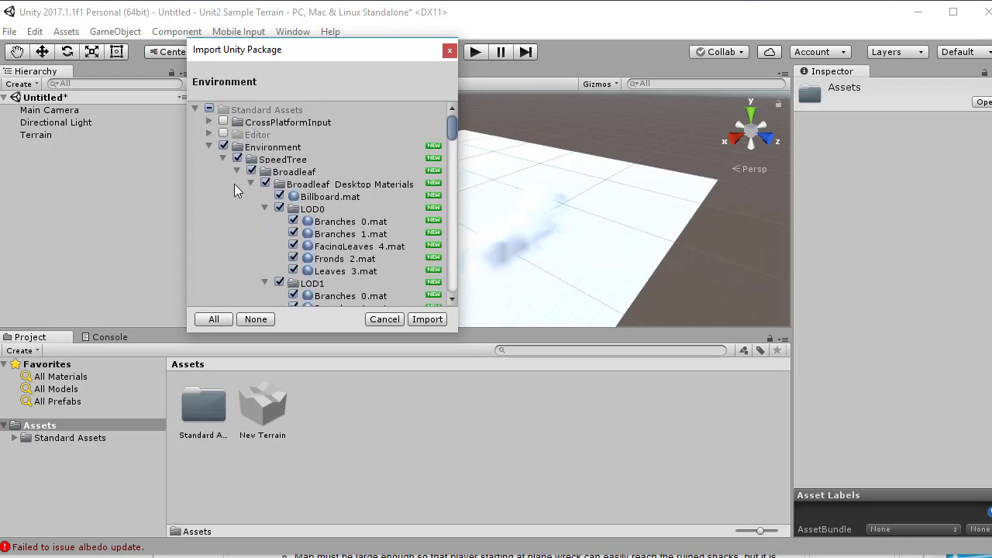
pyautogui.click(417, 320)
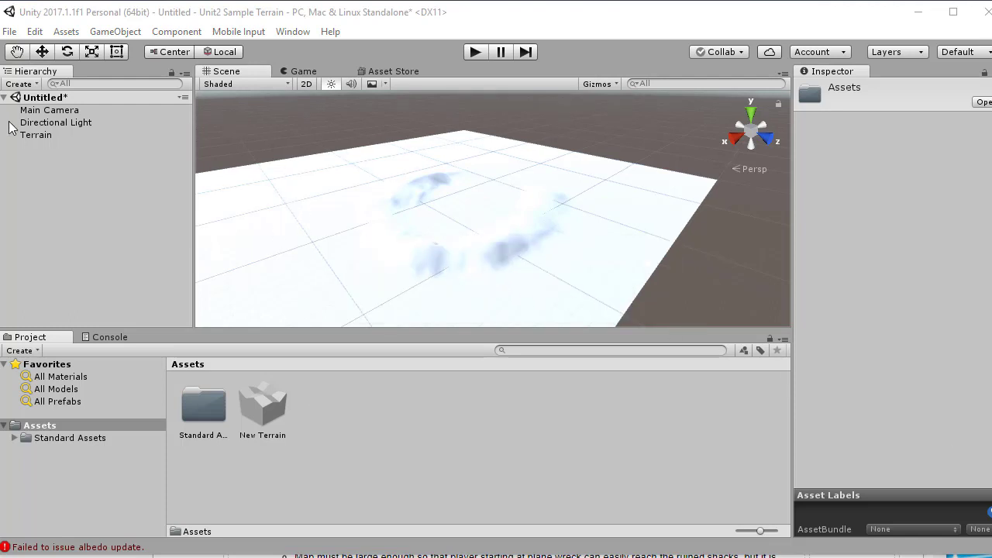
# Add the GrassHillAlbedo texture to the terrain as its base ground texture, keeping the 15 by 15 tiling size
pyautogui.click(33, 135)
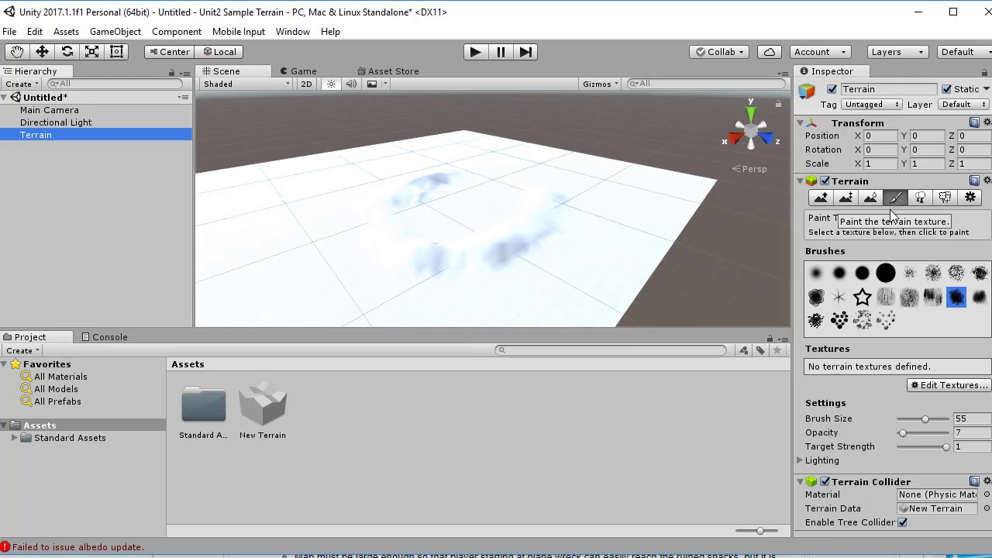
pyautogui.click(960, 387)
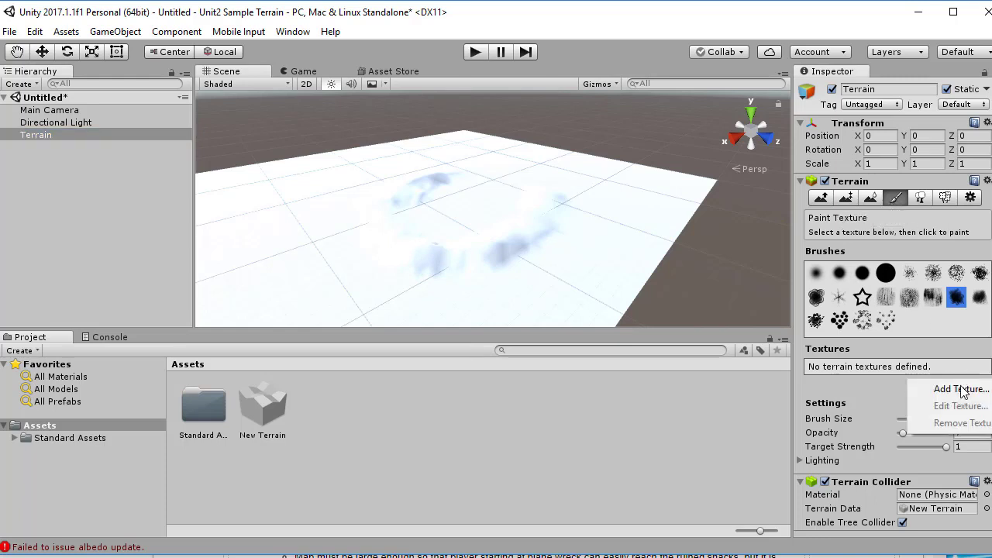
pyautogui.click(964, 392)
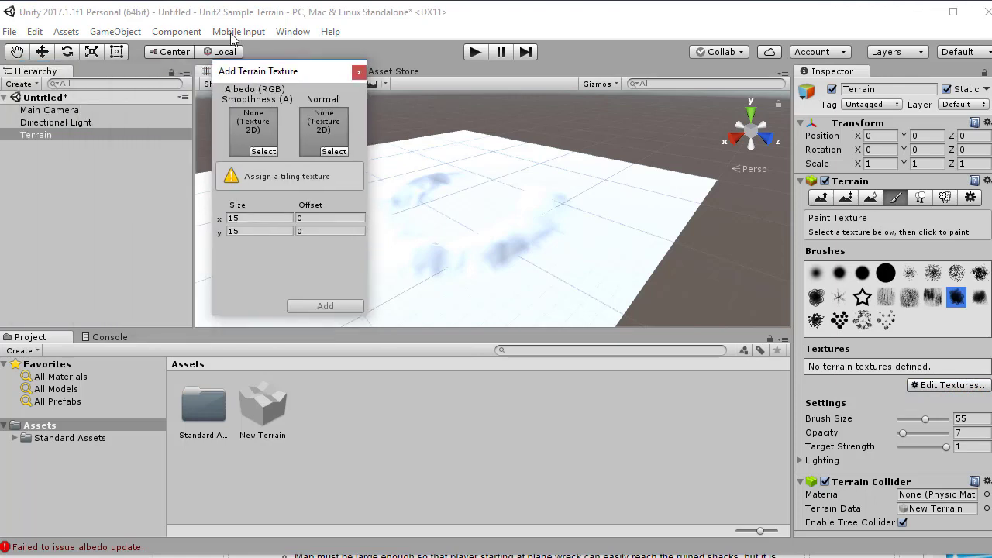
pyautogui.click(264, 151)
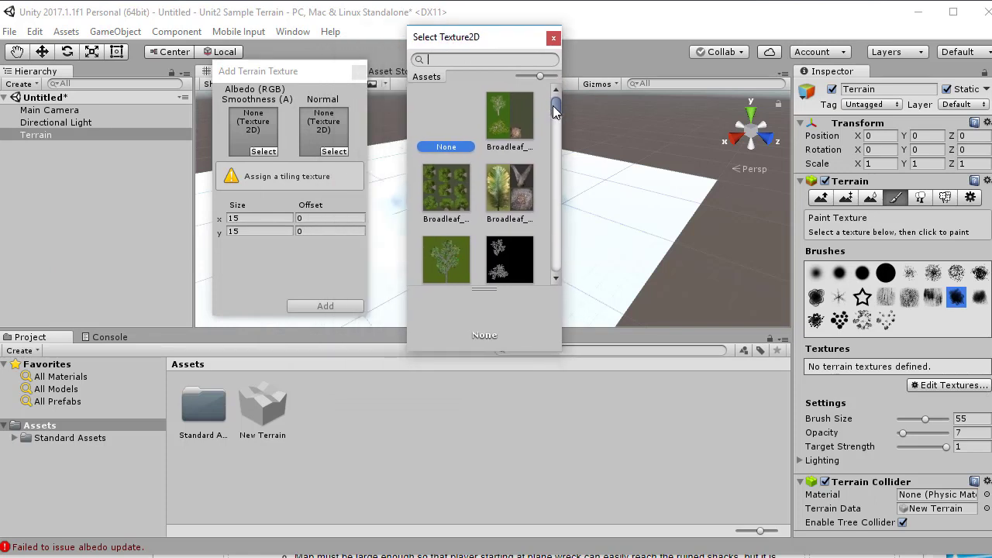
pyautogui.moveTo(555, 105); pyautogui.dragTo(553, 190)
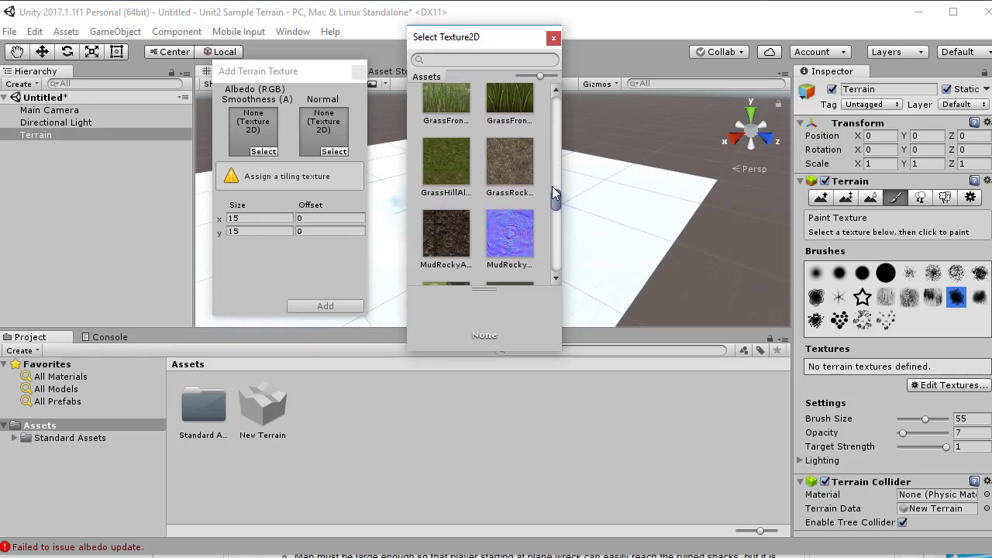
pyautogui.click(444, 166)
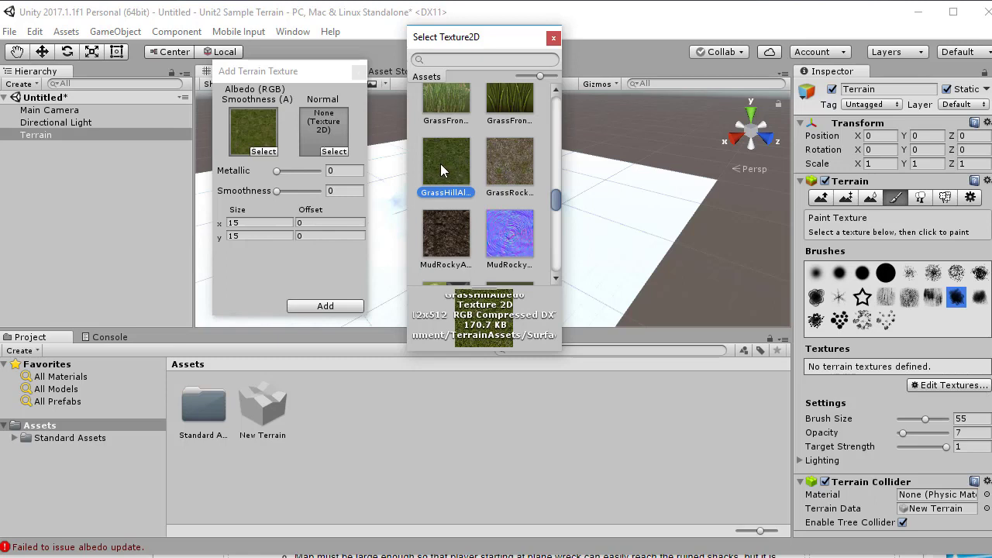
pyautogui.click(555, 38)
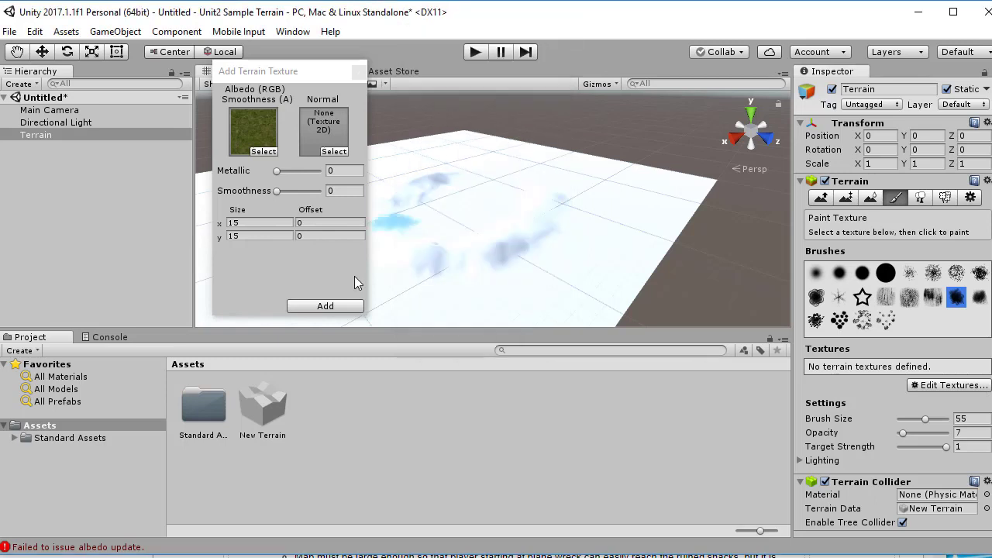
pyautogui.click(326, 306)
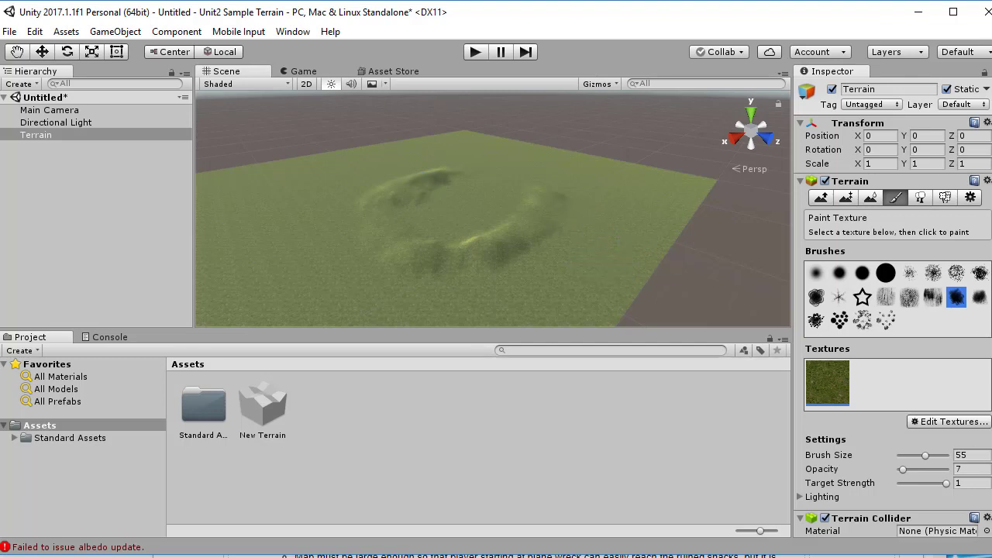
# Switch to the browser and review the Participation 2: Terrain requirements and the linked Whiteface reservoir satellite map
pyautogui.hotkey('alt', 'Tab')
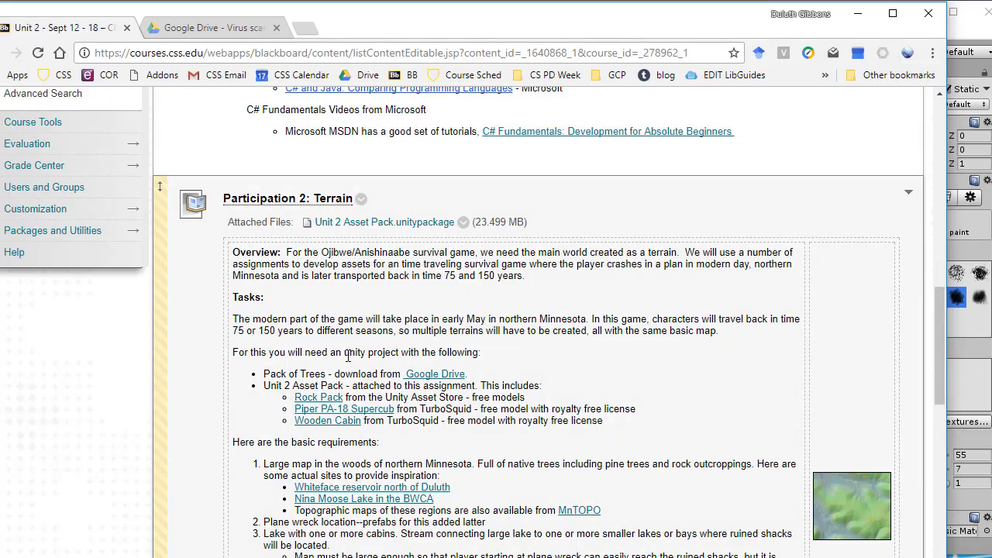
pyautogui.scroll(-1, 328, 354)
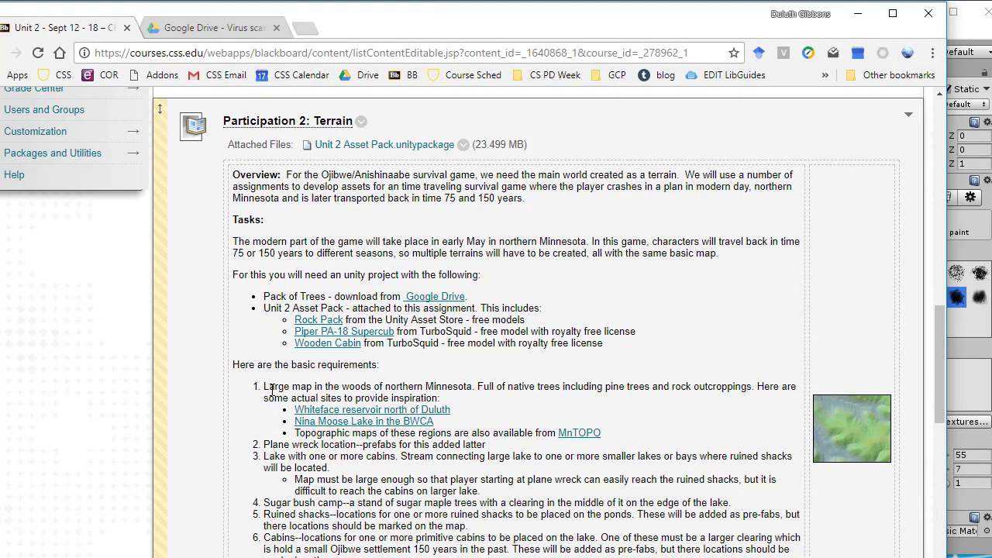
pyautogui.click(376, 412)
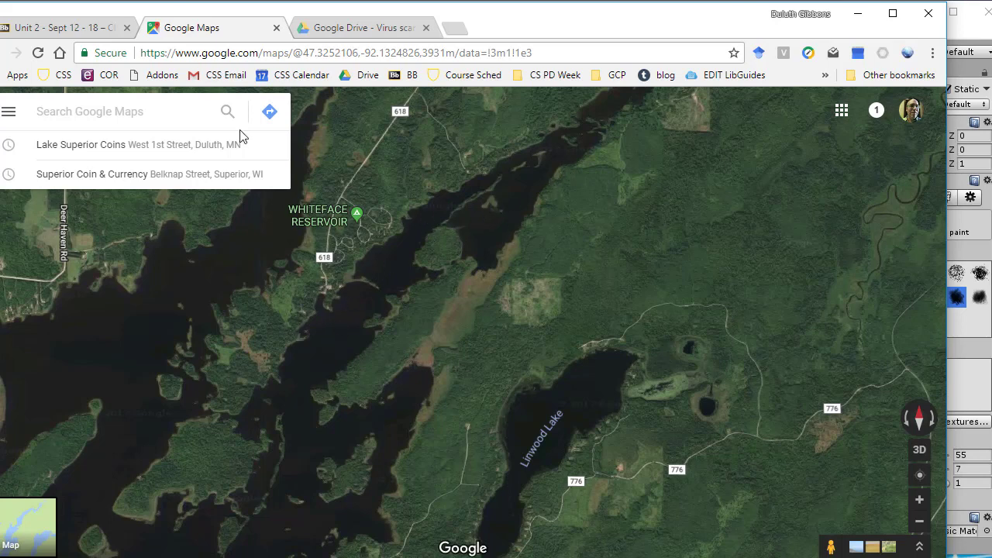
pyautogui.click(276, 27)
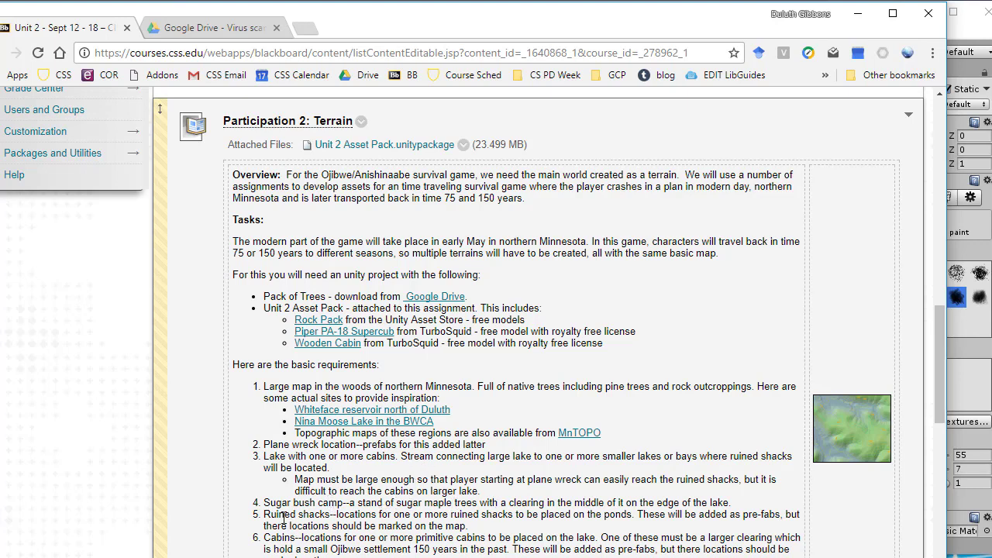
pyautogui.scroll(-1, 285, 538)
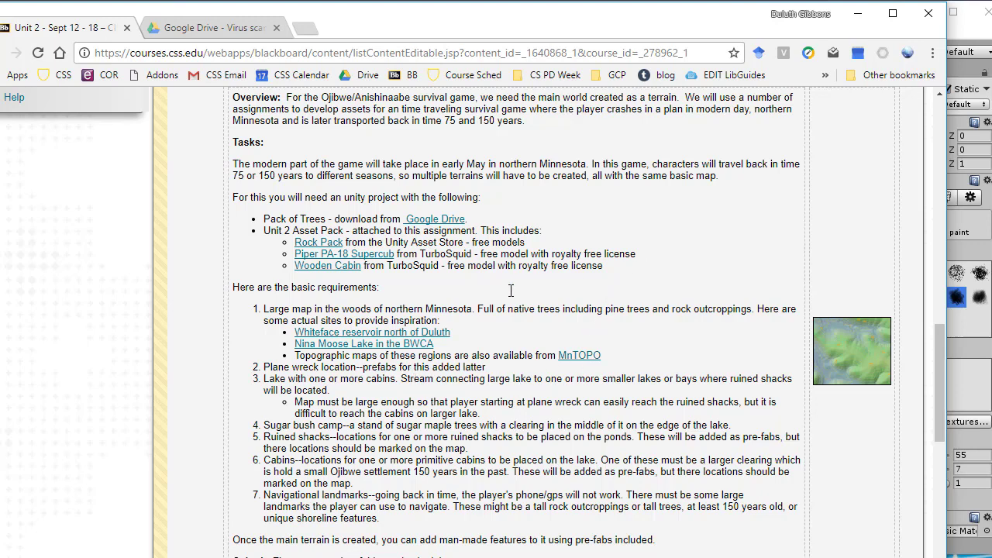
# Return to Unity and raise the low gaps in the ring of hills to close it with the Raise / Lower Terrain tool
pyautogui.click(954, 31)
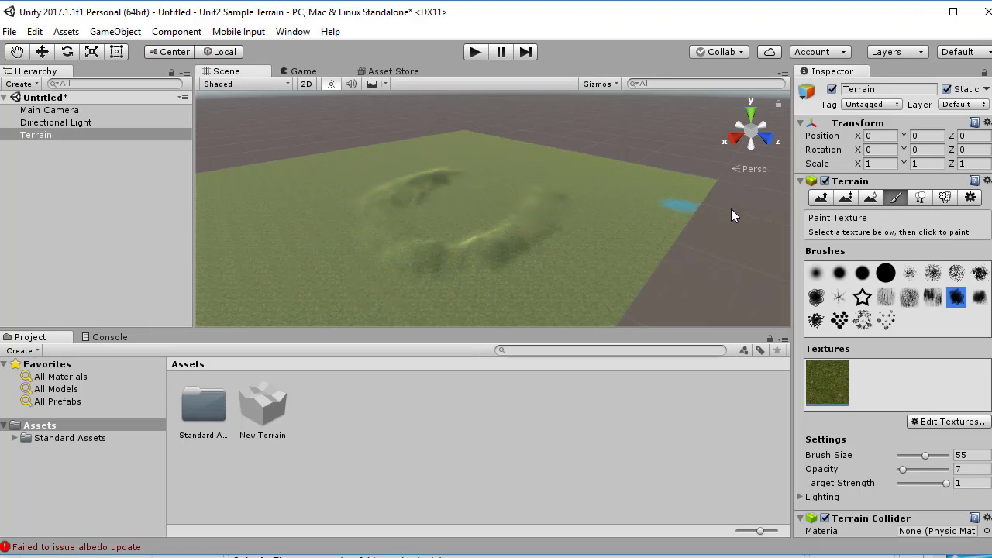
pyautogui.click(821, 198)
pyautogui.moveTo(468, 181)
pyautogui.mouseDown()
pyautogui.moveTo(502, 173)
pyautogui.moveTo(536, 199)
pyautogui.moveTo(501, 174)
pyautogui.moveTo(422, 181)
pyautogui.moveTo(368, 204)
pyautogui.moveTo(381, 206)
pyautogui.moveTo(398, 238)
pyautogui.moveTo(447, 257)
pyautogui.moveTo(490, 260)
pyautogui.moveTo(535, 236)
pyautogui.mouseUp()
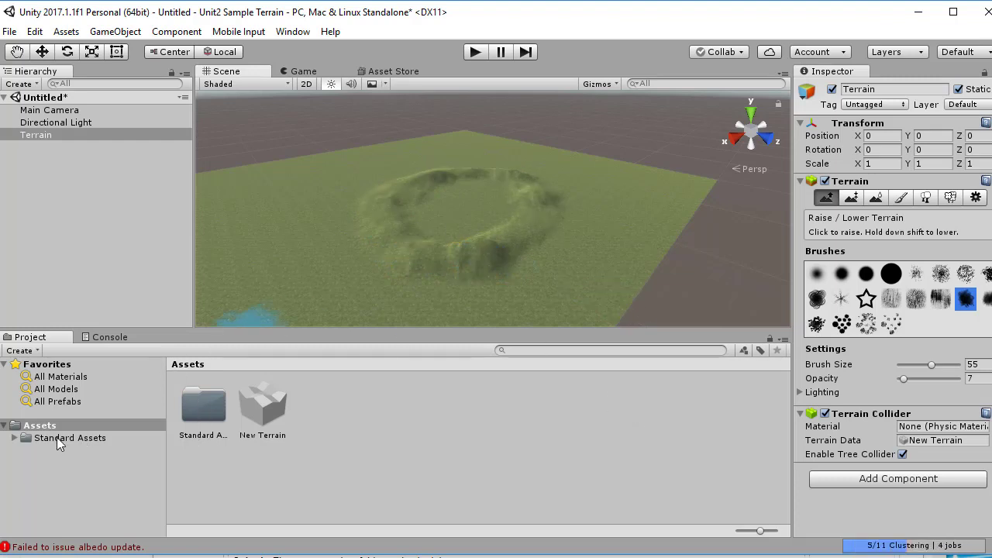
# Open the Prefabs folder of Water (Basic) in the Environment standard assets and show its contents as a list with full names
pyautogui.click(14, 438)
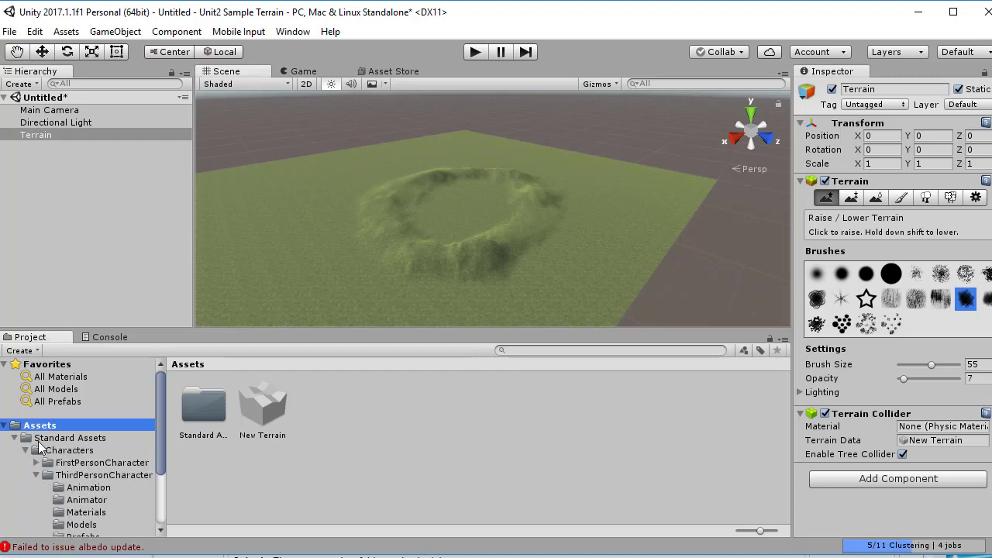
pyautogui.moveTo(157, 430); pyautogui.dragTo(155, 486)
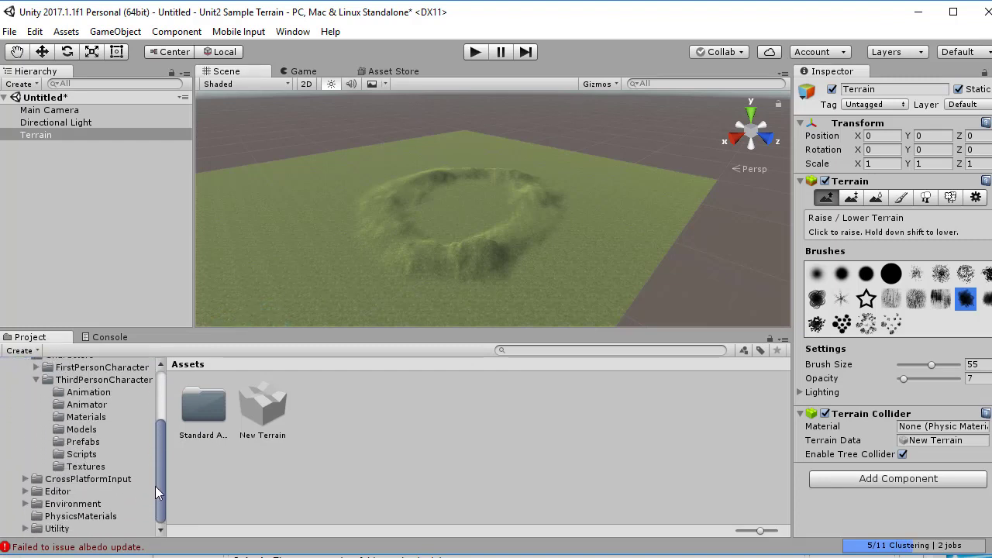
pyautogui.click(25, 504)
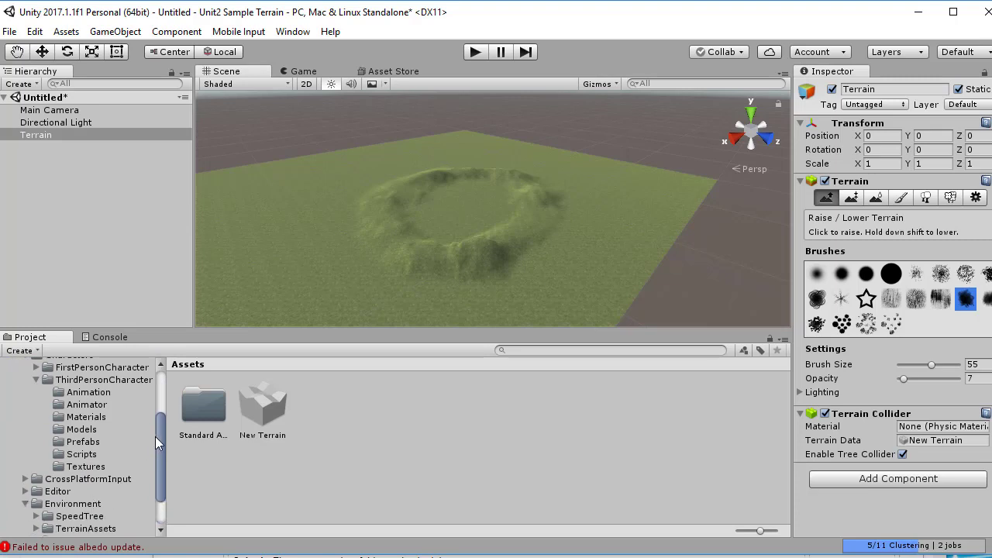
pyautogui.moveTo(155, 436); pyautogui.dragTo(124, 501)
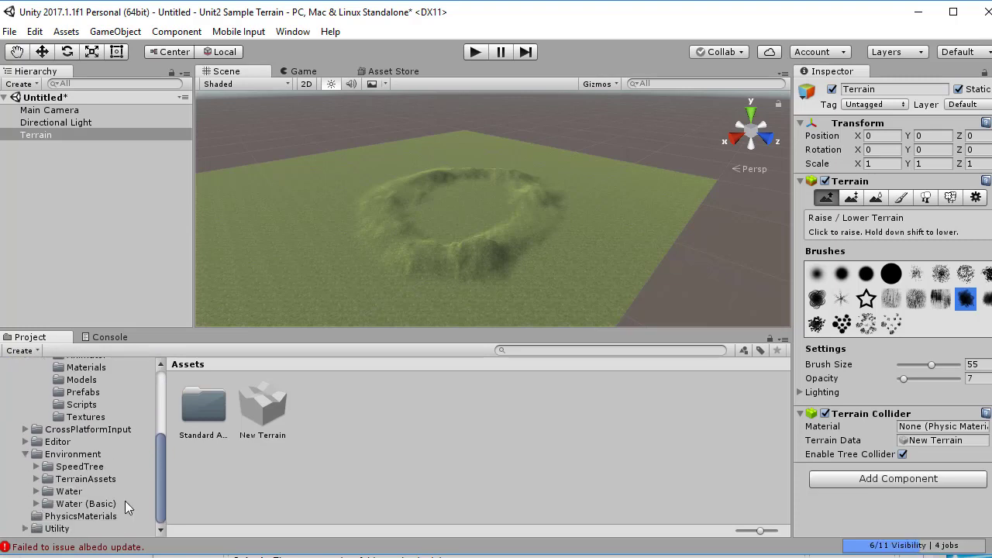
pyautogui.click(33, 489)
pyautogui.moveTo(158, 479); pyautogui.dragTo(158, 494)
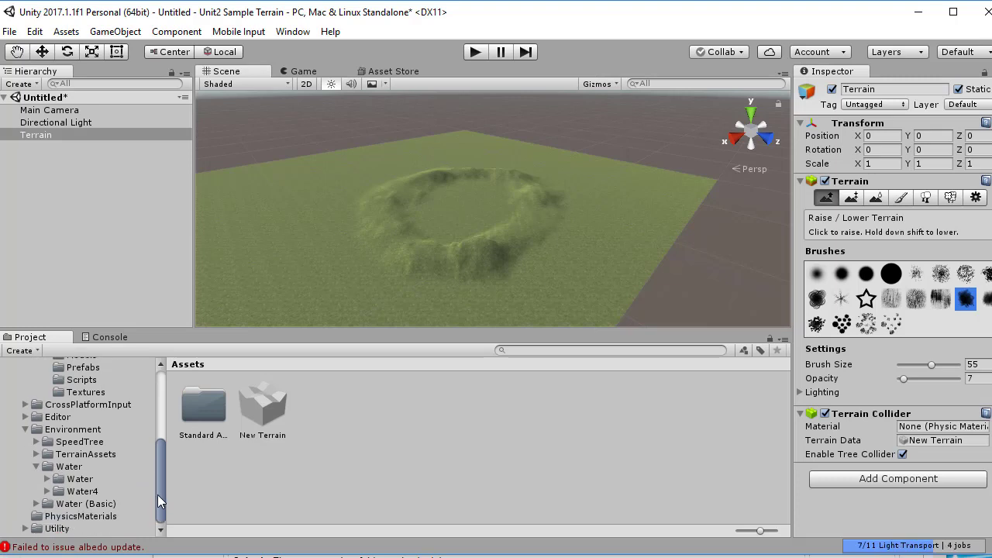
pyautogui.click(36, 467)
pyautogui.click(36, 504)
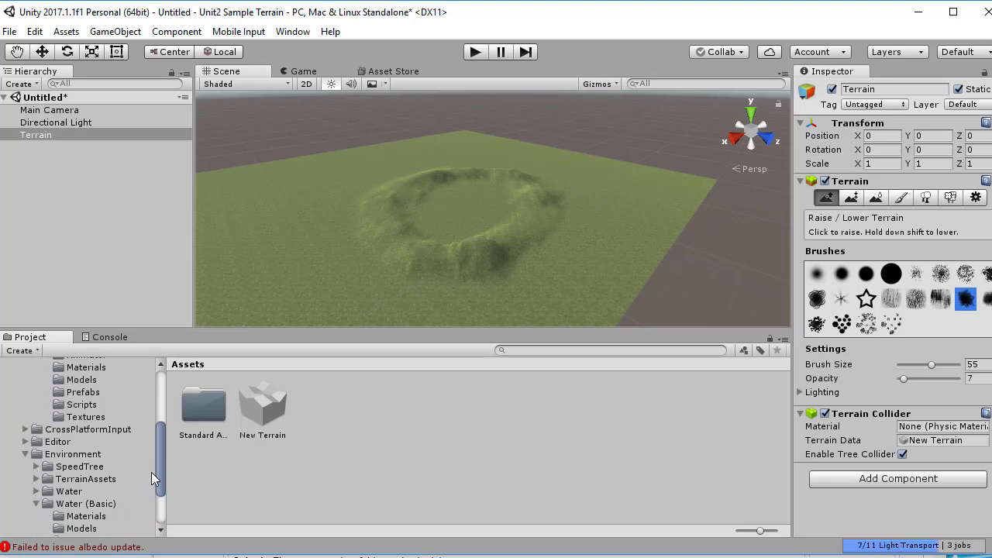
pyautogui.moveTo(159, 456); pyautogui.dragTo(158, 483)
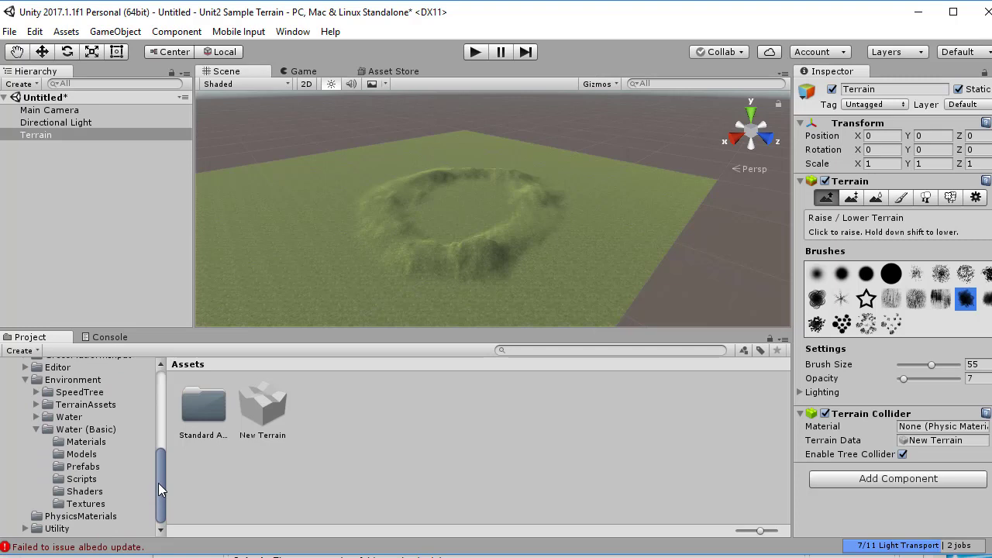
pyautogui.click(83, 467)
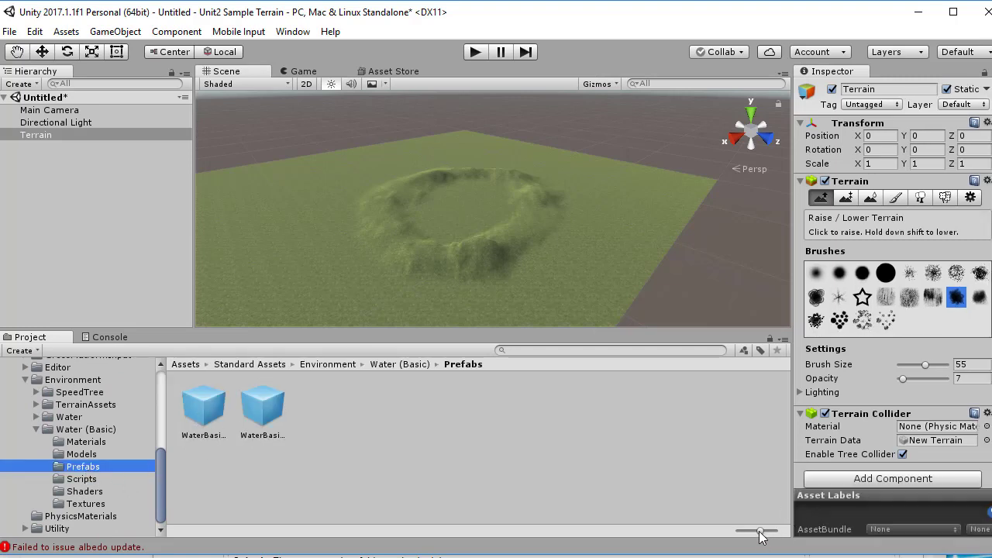
pyautogui.moveTo(760, 534); pyautogui.dragTo(735, 535)
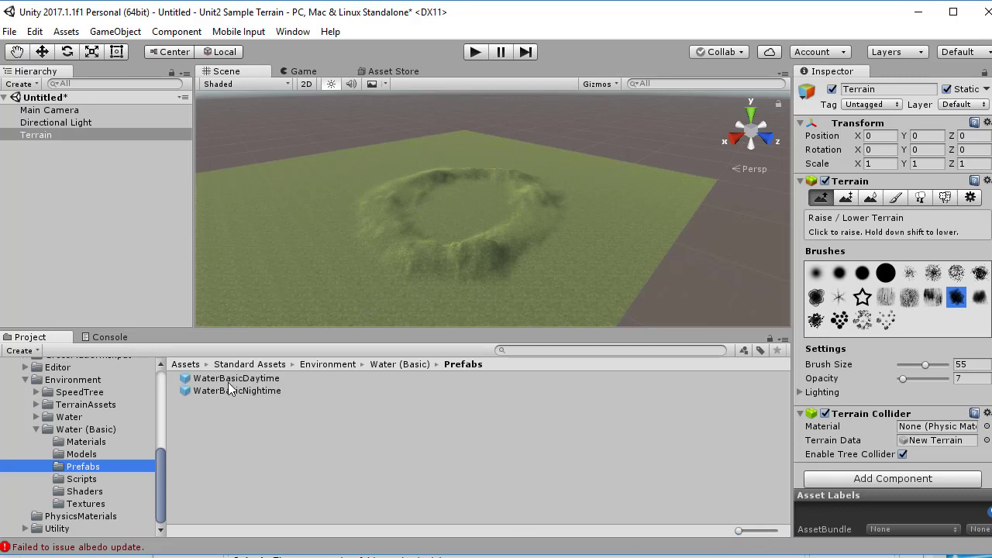
pyautogui.moveTo(738, 533)
pyautogui.mouseDown()
pyautogui.moveTo(761, 534)
pyautogui.moveTo(738, 535)
pyautogui.mouseUp()
# Place the WaterBasicDaytime prefab inside the ring of hills and raise it just above the ground, to a Y position of about 0.08
pyautogui.moveTo(228, 380); pyautogui.dragTo(450, 202)
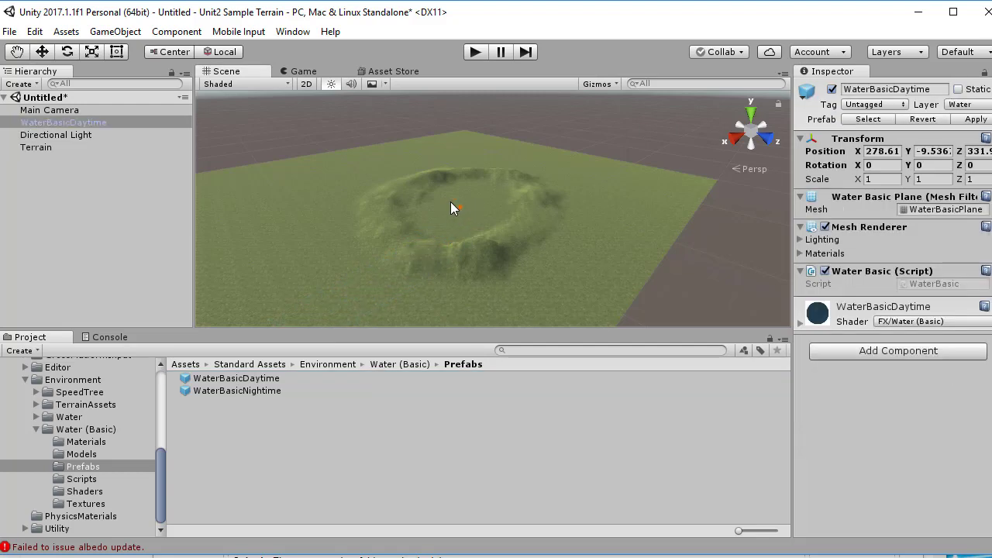
pyautogui.doubleClick(62, 121)
pyautogui.scroll(-3, 478, 204)
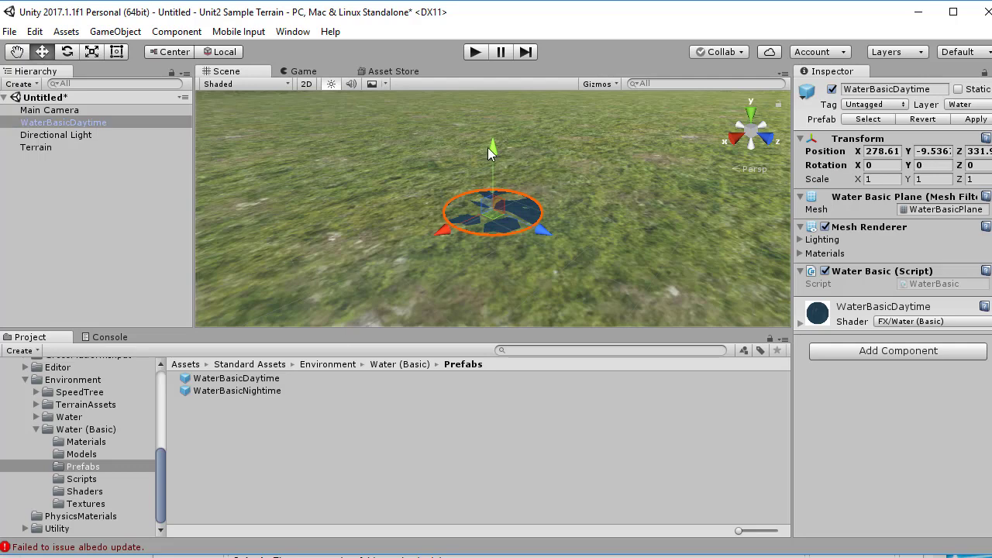
pyautogui.moveTo(496, 142); pyautogui.dragTo(496, 139)
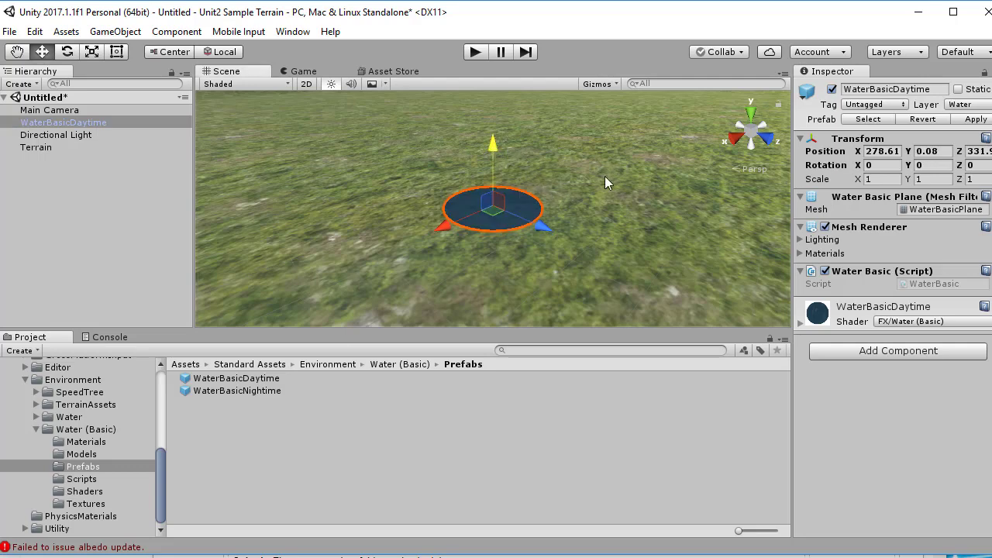
# Set the X and Z scale of the water plane to 20
pyautogui.scroll(-5, 500, 233)
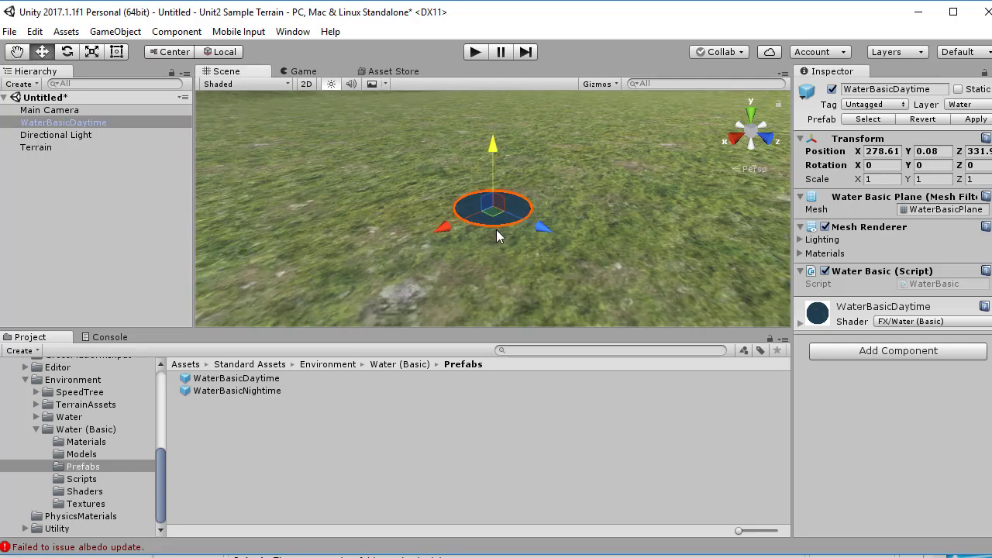
pyautogui.scroll(-8, 504, 238)
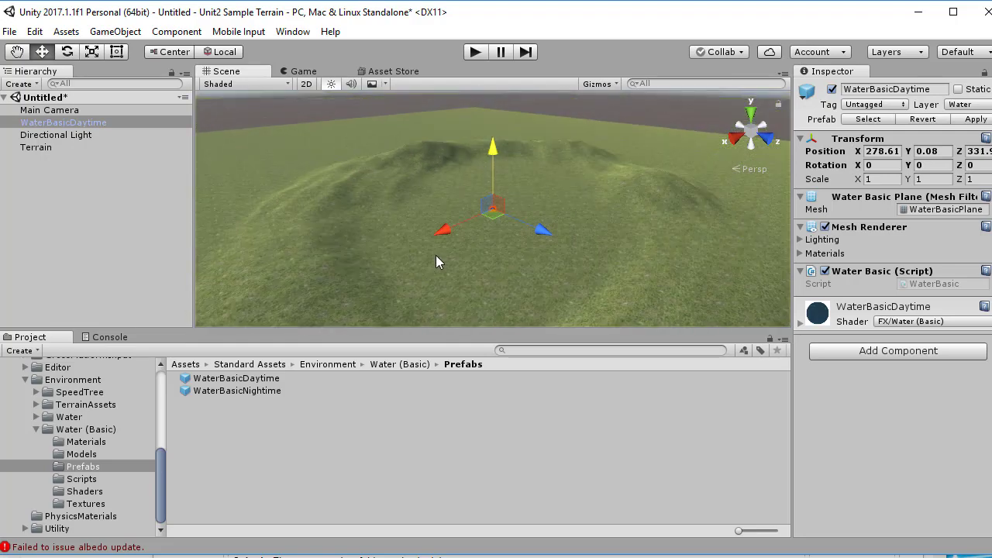
pyautogui.scroll(-2, 578, 235)
pyautogui.click(884, 178)
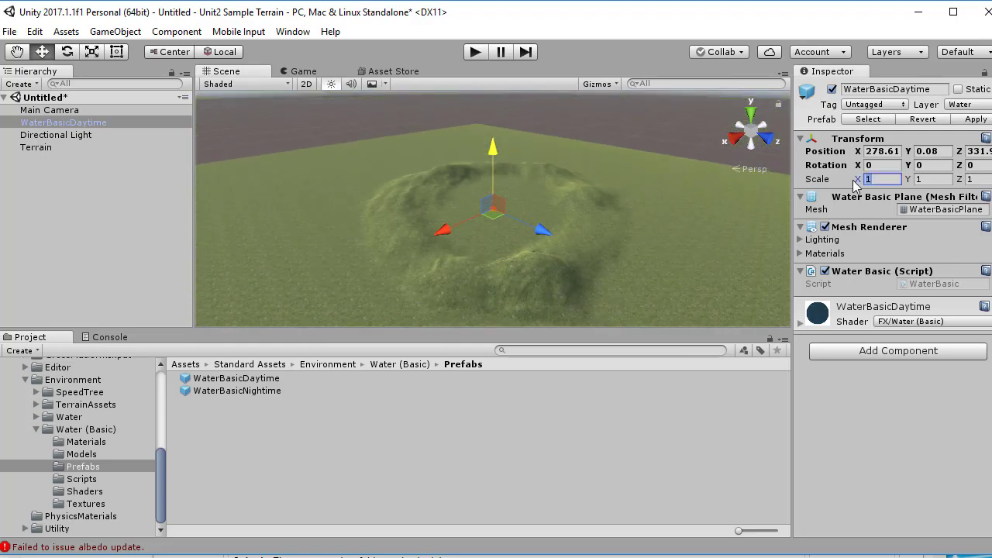
pyautogui.write('20')
pyautogui.press('Tab')
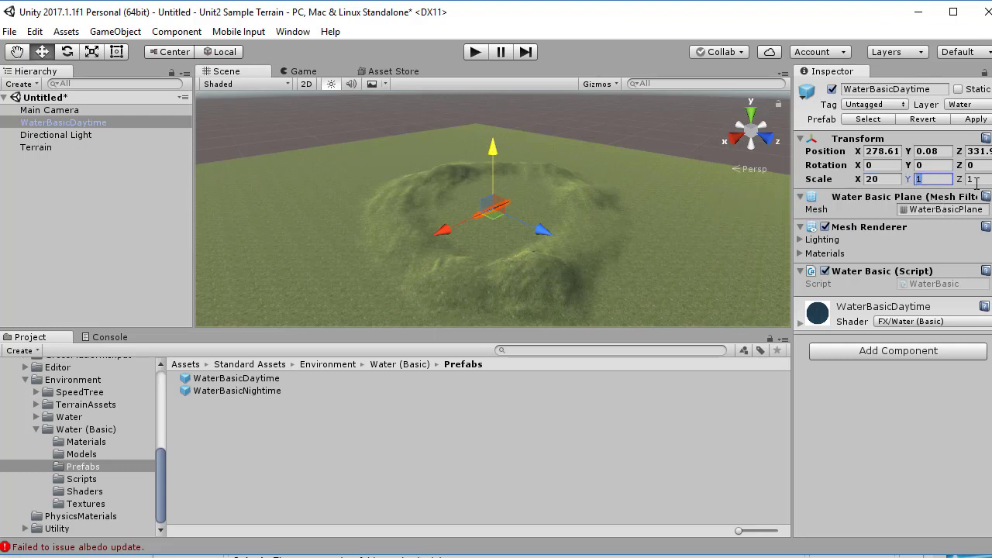
pyautogui.press('Tab')
pyautogui.write('20')
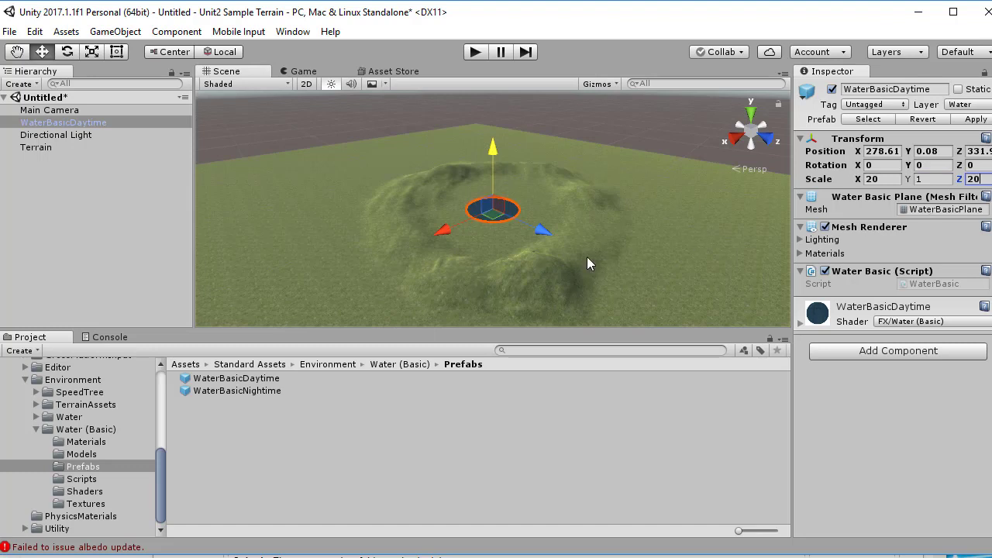
# Enlarge the water plane to an X and Z scale of 100 so it fills the basin inside the hills
pyautogui.click(880, 179)
pyautogui.write('1')
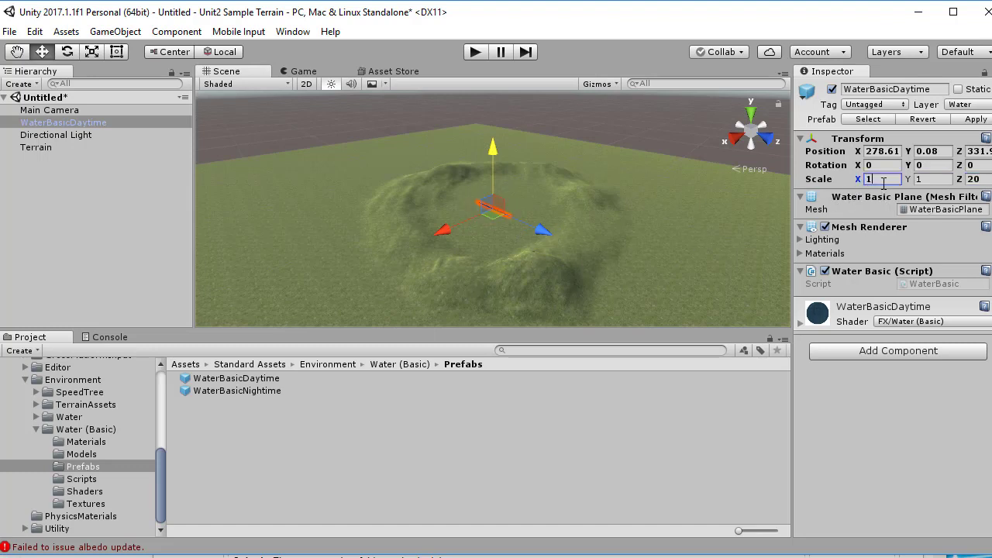
pyautogui.write('00')
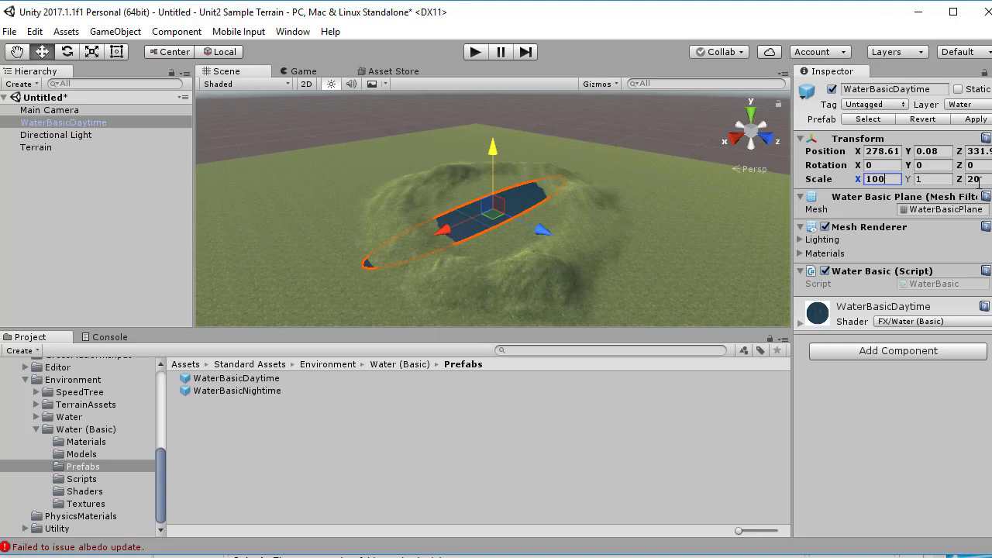
pyautogui.click(969, 180)
pyautogui.write('100')
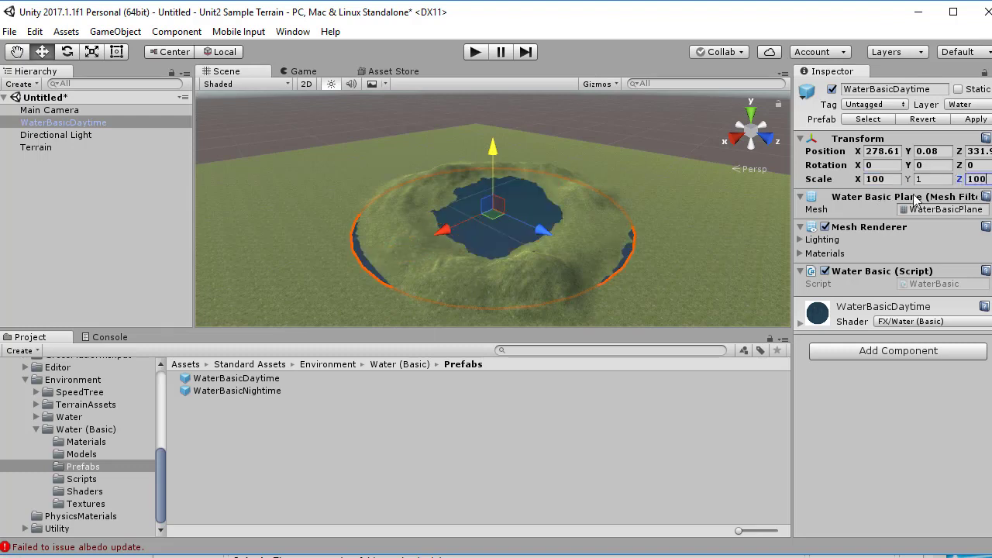
# Lower the terrain to a Y position of about -0.9 so the water covers more of the basin
pyautogui.click(701, 246)
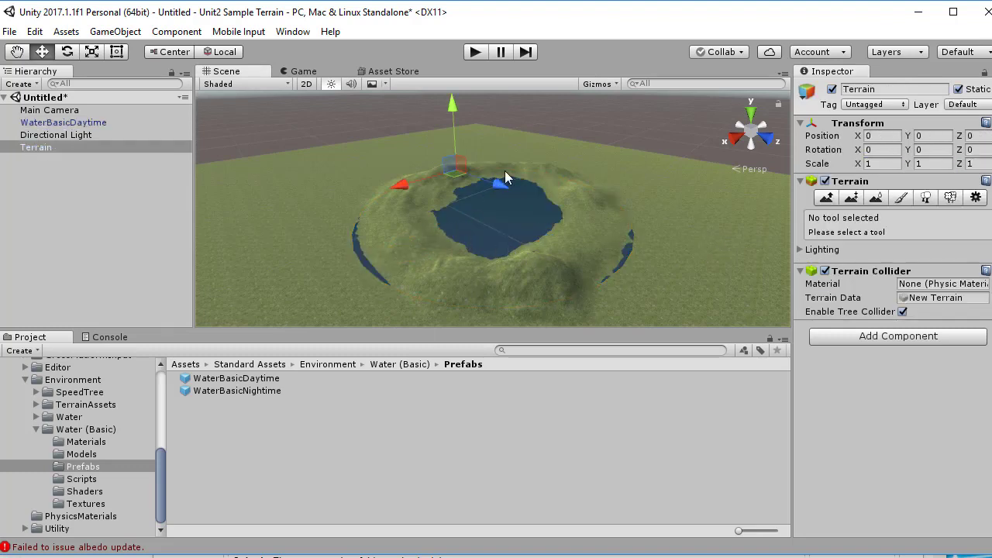
pyautogui.moveTo(452, 109); pyautogui.dragTo(457, 138)
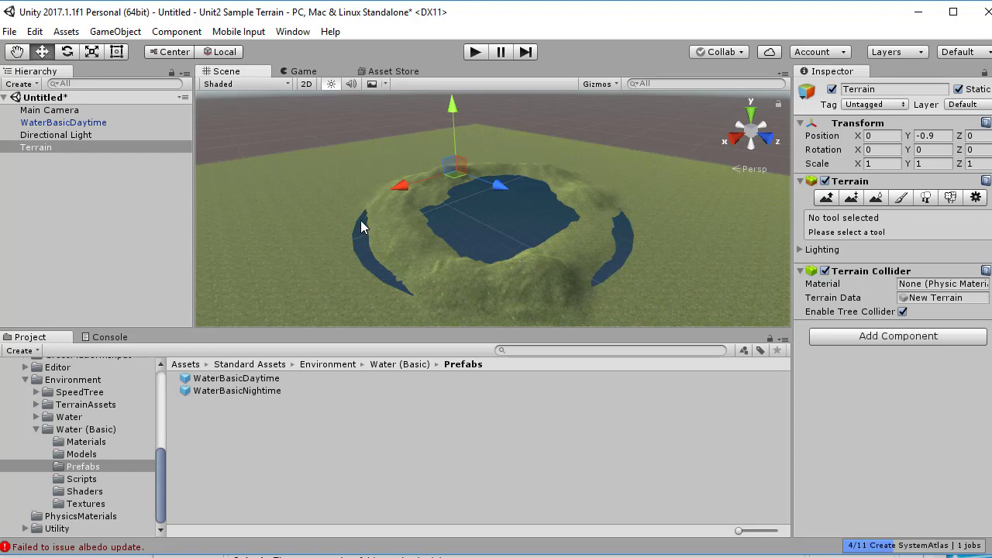
pyautogui.moveTo(381, 277); pyautogui.dragTo(370, 260)
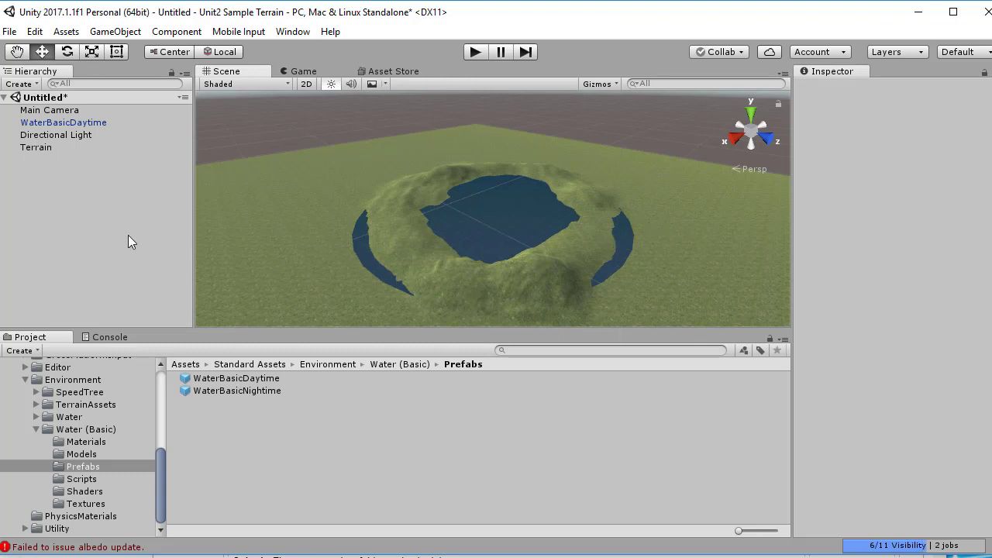
# Sample a target height of about 2.42 on the hill ring and paint the ground outside it to that height, covering the exposed water edge
pyautogui.click(41, 147)
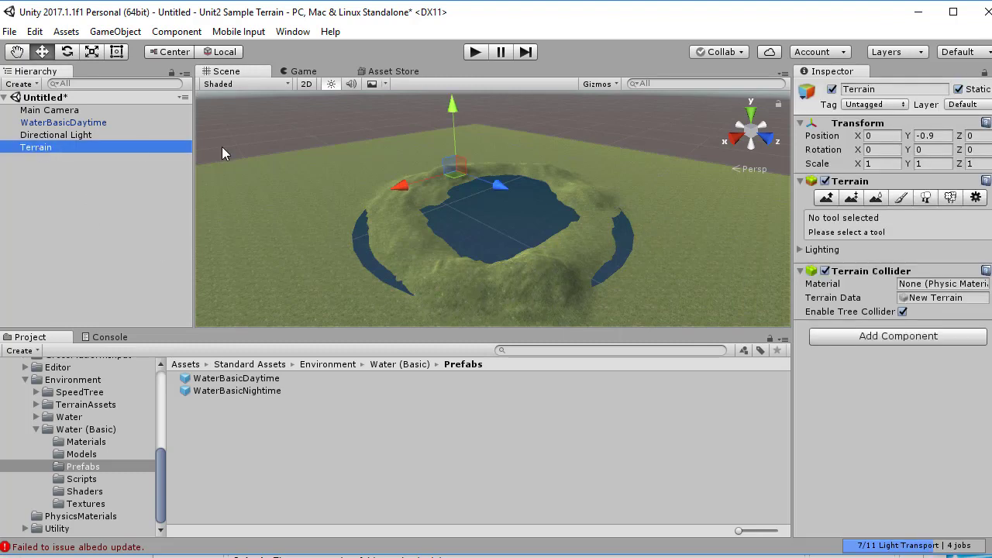
pyautogui.click(851, 198)
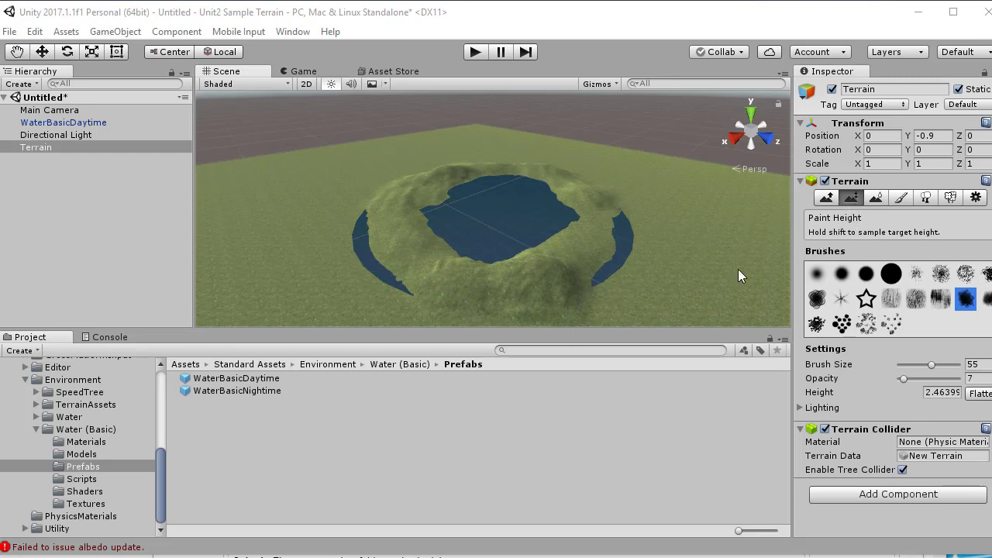
pyautogui.keyDown('shift'); pyautogui.click(589, 210); pyautogui.keyUp('shift')
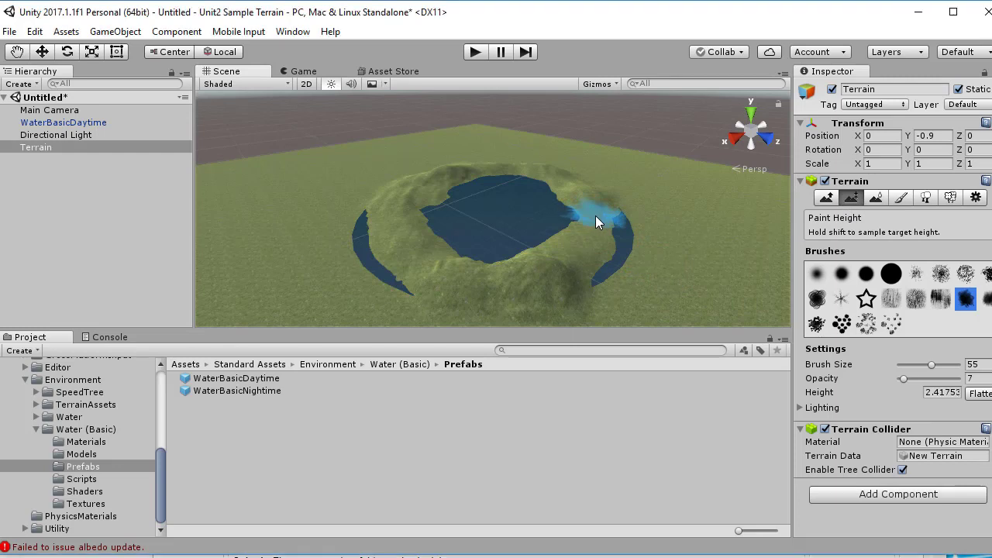
pyautogui.moveTo(596, 216)
pyautogui.mouseDown()
pyautogui.moveTo(609, 215)
pyautogui.moveTo(613, 262)
pyautogui.moveTo(569, 295)
pyautogui.moveTo(648, 258)
pyautogui.moveTo(613, 190)
pyautogui.moveTo(650, 232)
pyautogui.moveTo(644, 280)
pyautogui.moveTo(537, 288)
pyautogui.moveTo(498, 255)
pyautogui.moveTo(516, 268)
pyautogui.mouseUp()
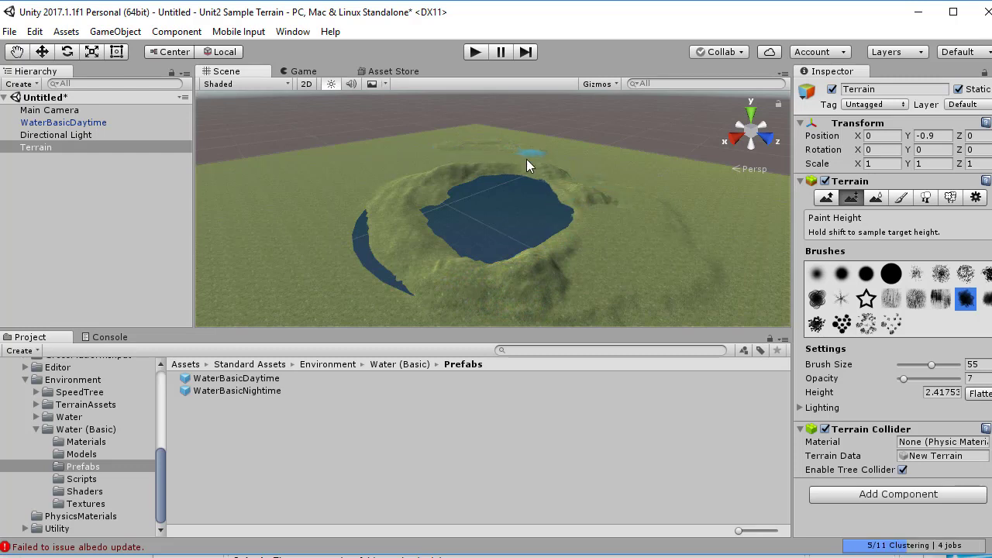
# Paint the remaining ground around the lake to the sampled height using brush size 76 and opacity 33
pyautogui.click(920, 378)
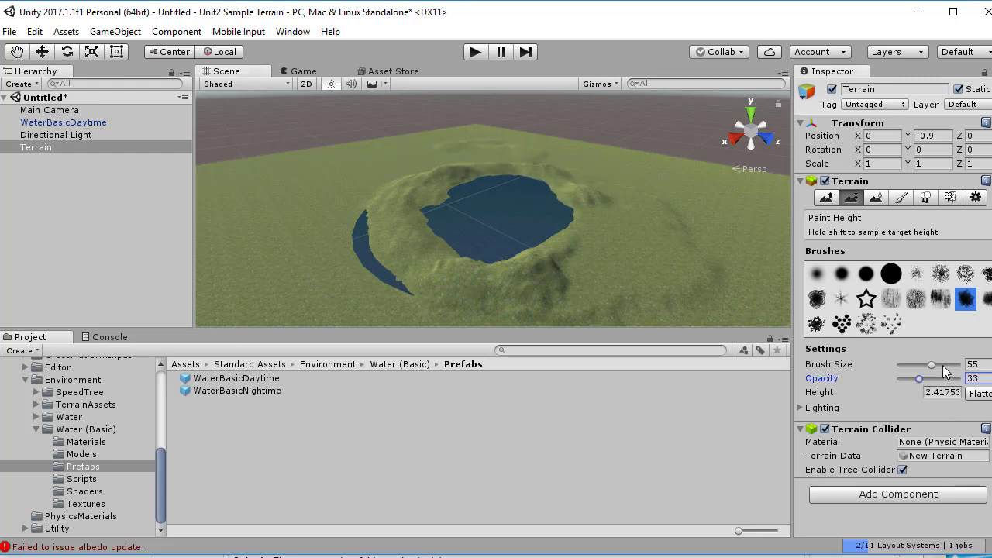
pyautogui.click(943, 365)
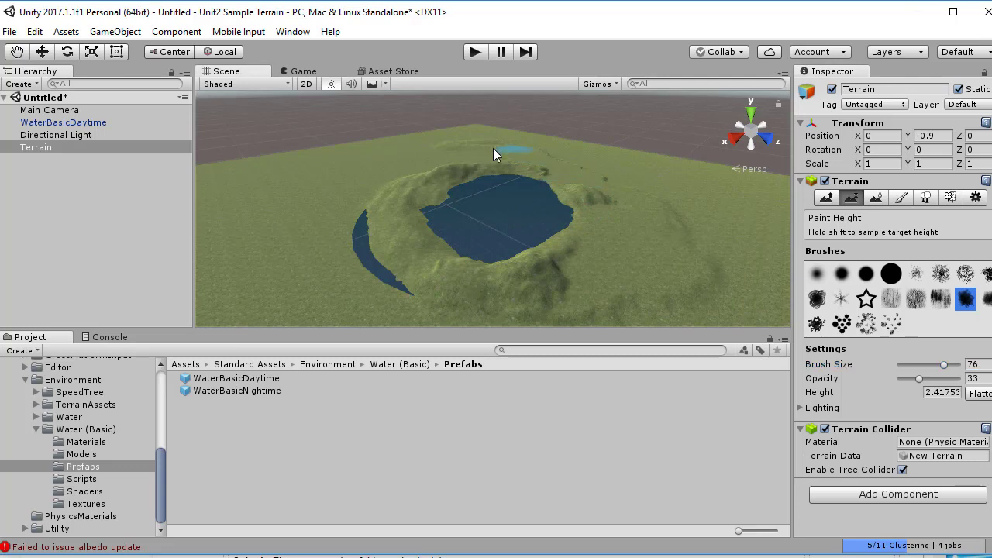
pyautogui.moveTo(386, 201)
pyautogui.mouseDown()
pyautogui.moveTo(366, 229)
pyautogui.moveTo(368, 292)
pyautogui.moveTo(312, 187)
pyautogui.moveTo(423, 136)
pyautogui.mouseUp()
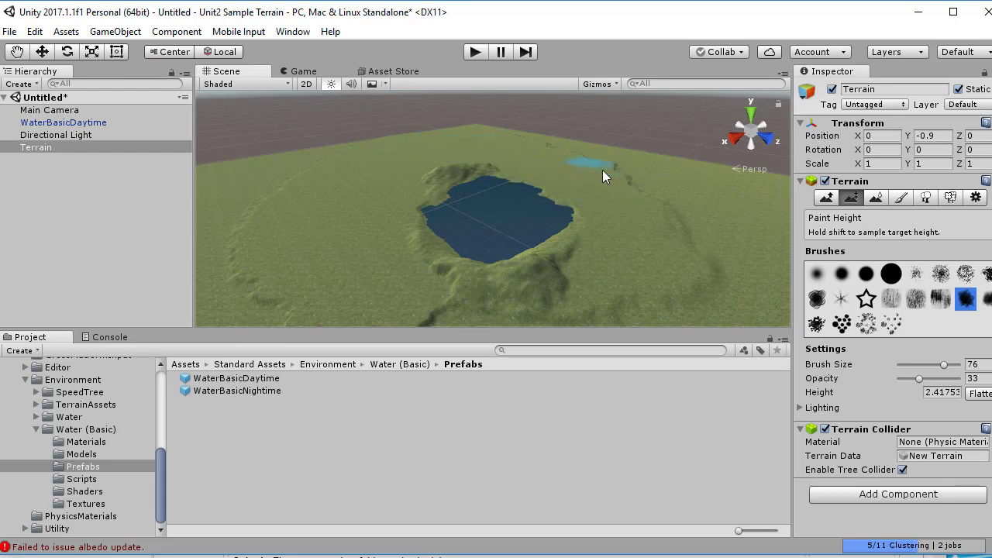
pyautogui.moveTo(603, 170)
pyautogui.mouseDown()
pyautogui.moveTo(677, 249)
pyautogui.moveTo(606, 295)
pyautogui.mouseUp()
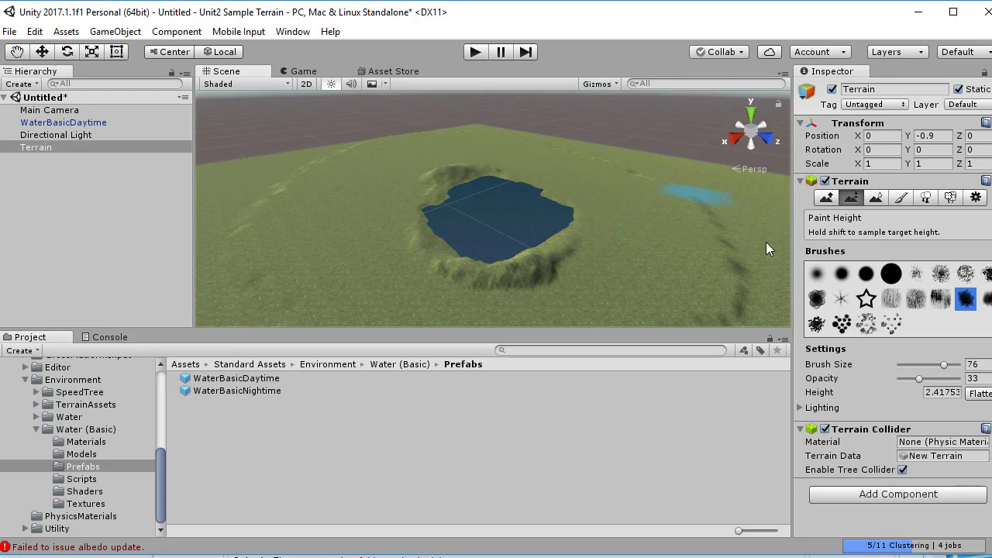
# Raise a small low island in the lake with Raise / Lower Terrain at brush size 38 and opacity 8
pyautogui.click(921, 365)
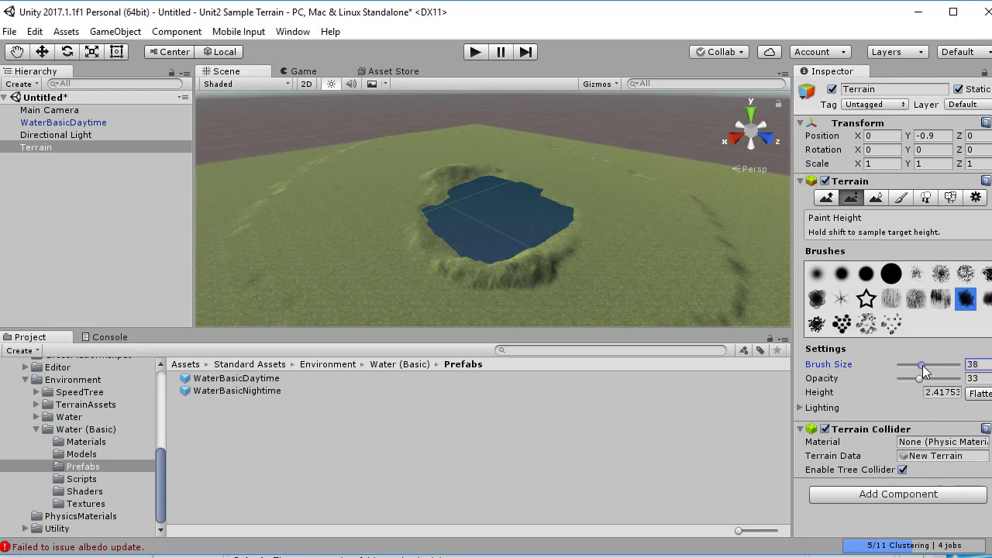
pyautogui.click(827, 197)
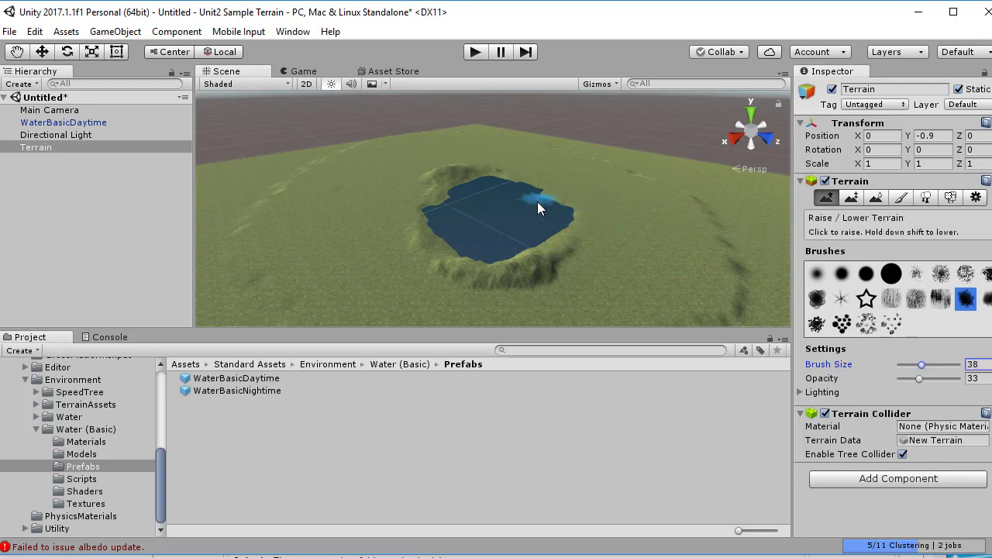
pyautogui.moveTo(522, 209); pyautogui.dragTo(554, 194)
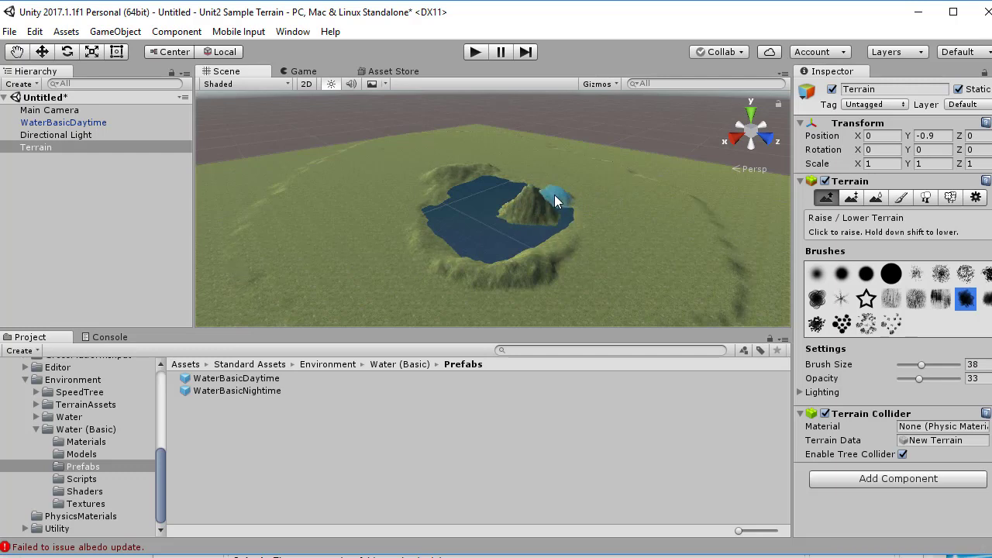
pyautogui.hotkey('ctrl', 'z')
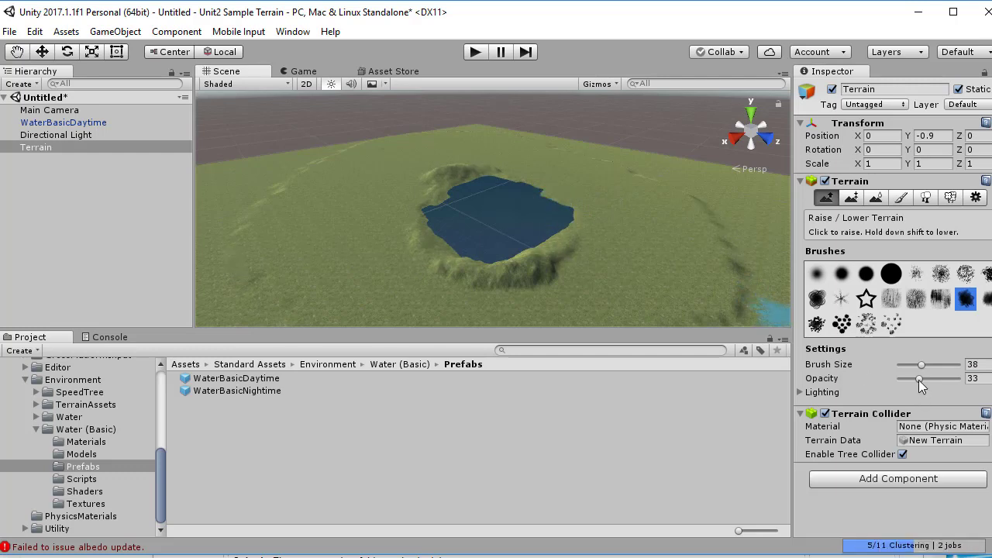
pyautogui.moveTo(919, 380); pyautogui.dragTo(901, 381)
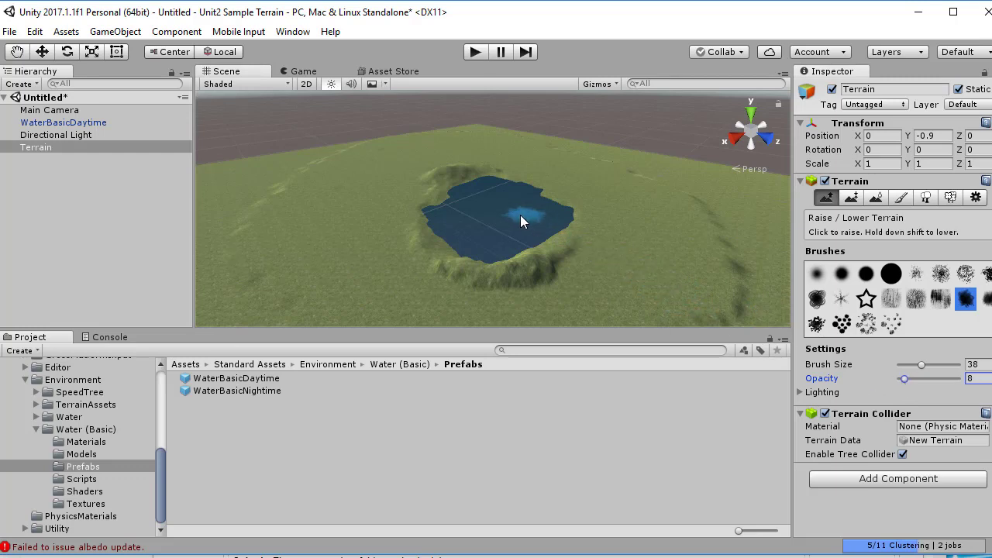
pyautogui.moveTo(519, 207); pyautogui.dragTo(552, 200)
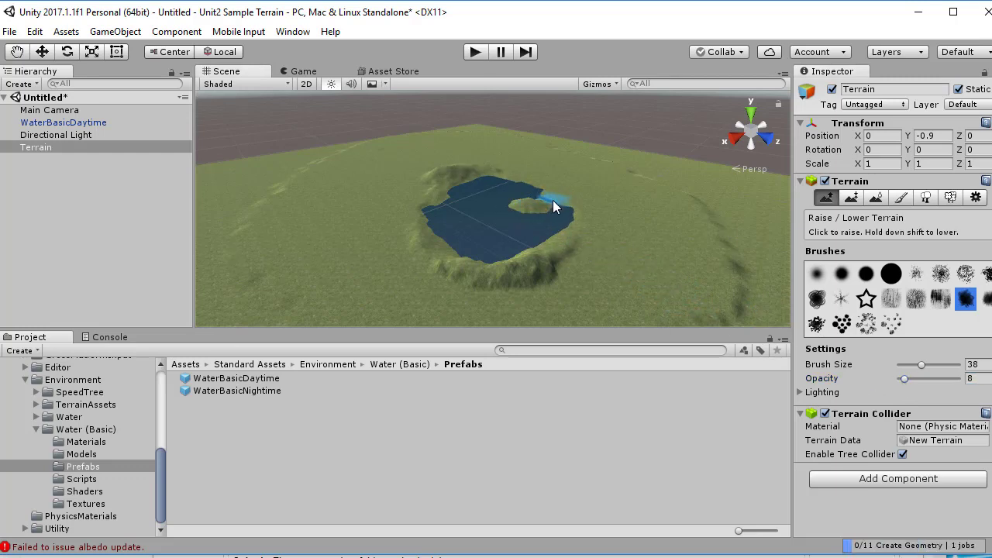
# Extend the island into a long ridge across the lake and join it to the shore as a peninsula
pyautogui.scroll(5, 636, 241)
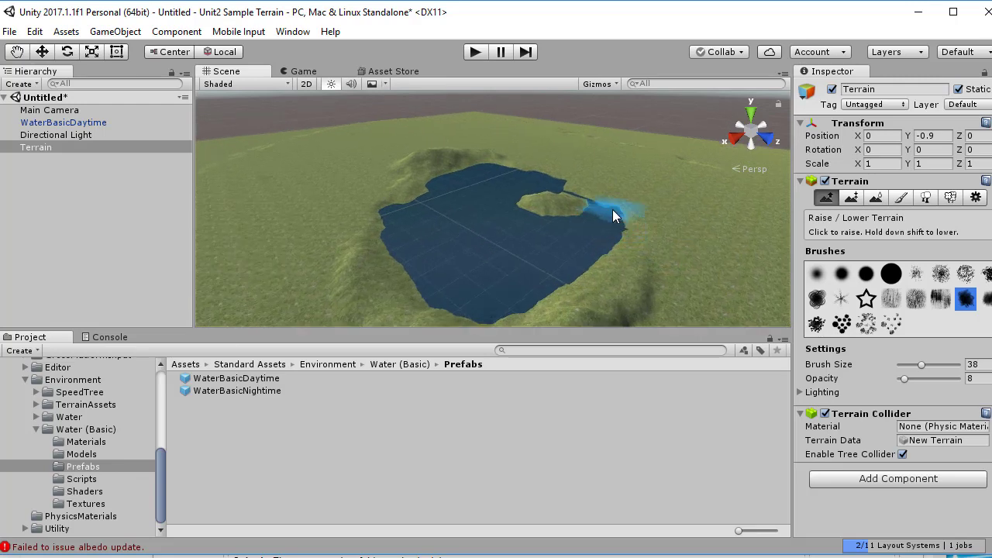
pyautogui.moveTo(598, 208); pyautogui.dragTo(485, 231)
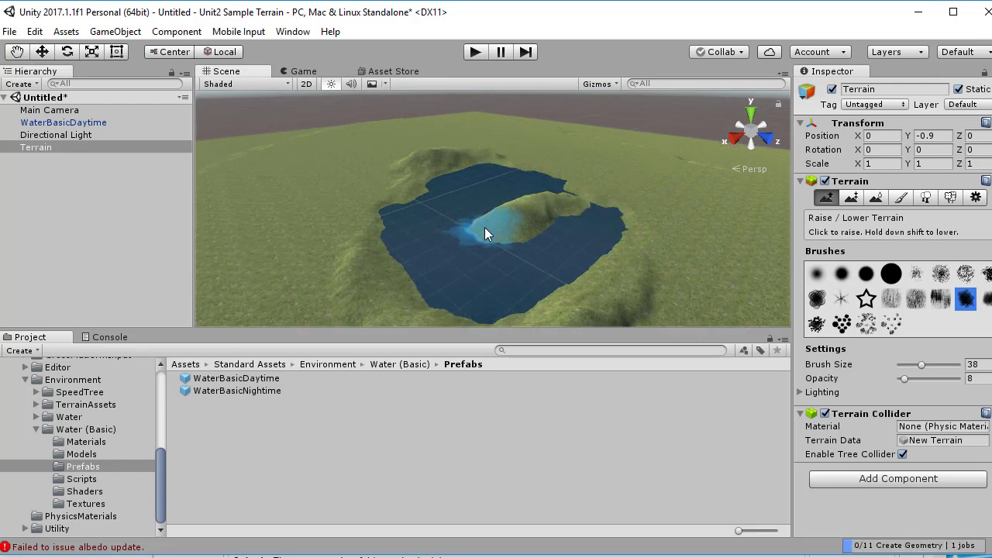
pyautogui.moveTo(581, 195); pyautogui.dragTo(582, 206)
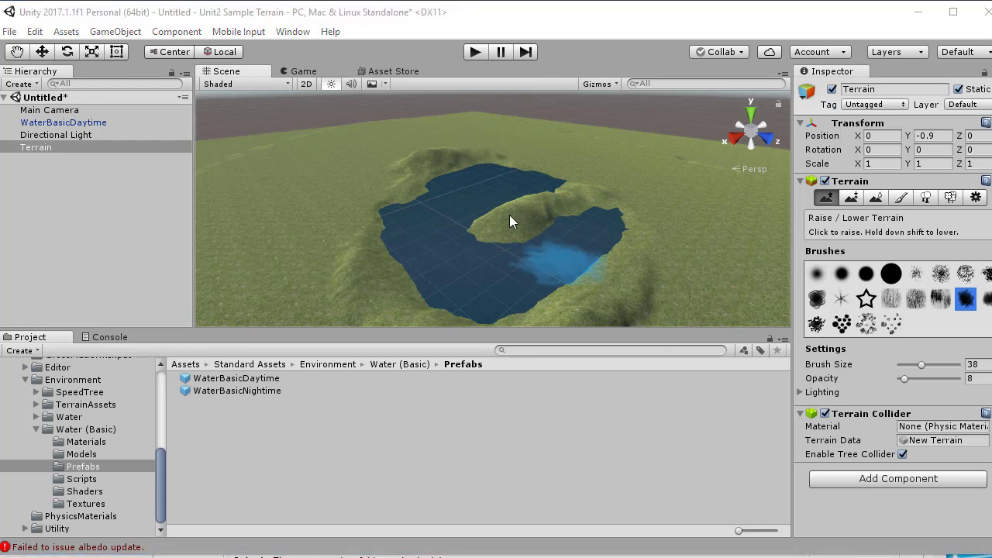
# Lower the terrain at the far shore of the lake to open a narrow water inlet
pyautogui.click(543, 184)
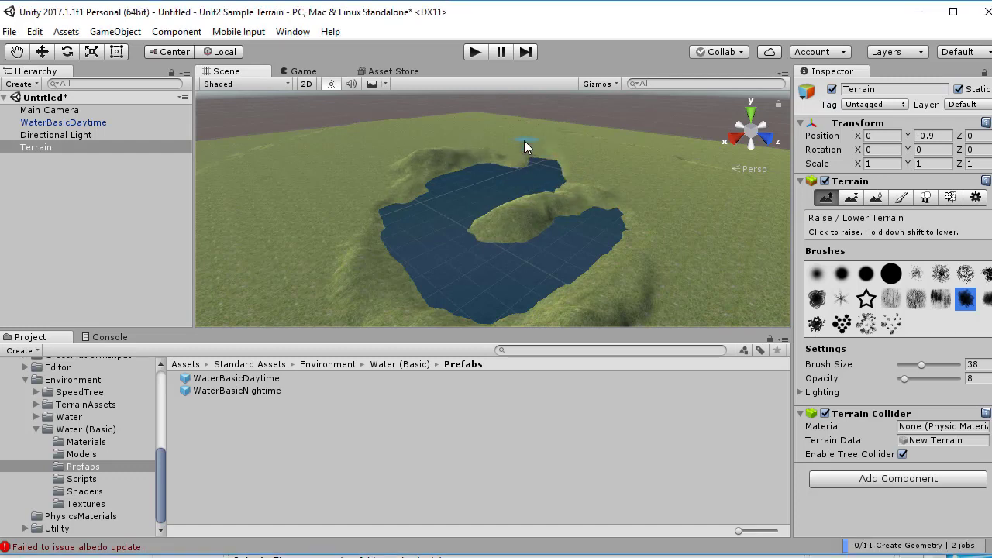
pyautogui.moveTo(537, 160)
pyautogui.mouseDown()
pyautogui.moveTo(491, 136)
pyautogui.moveTo(540, 163)
pyautogui.moveTo(518, 147)
pyautogui.moveTo(531, 151)
pyautogui.mouseUp()
pyautogui.scroll(5, 586, 204)
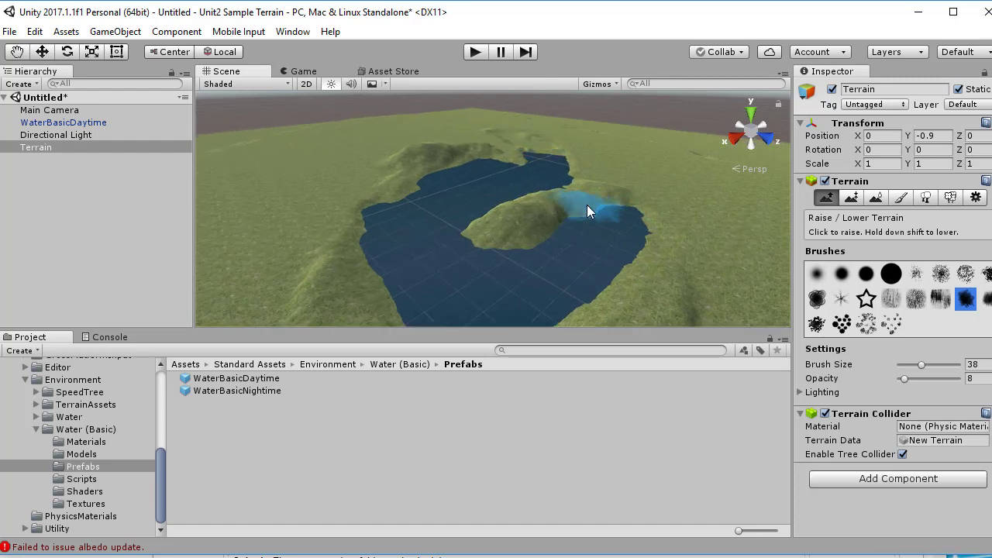
pyautogui.scroll(-5, 588, 206)
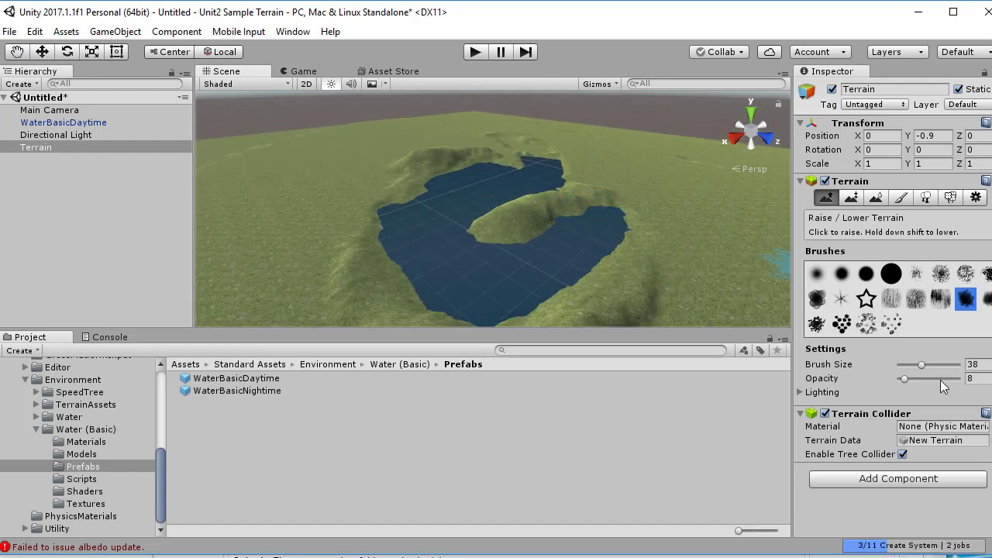
pyautogui.scroll(3, 572, 183)
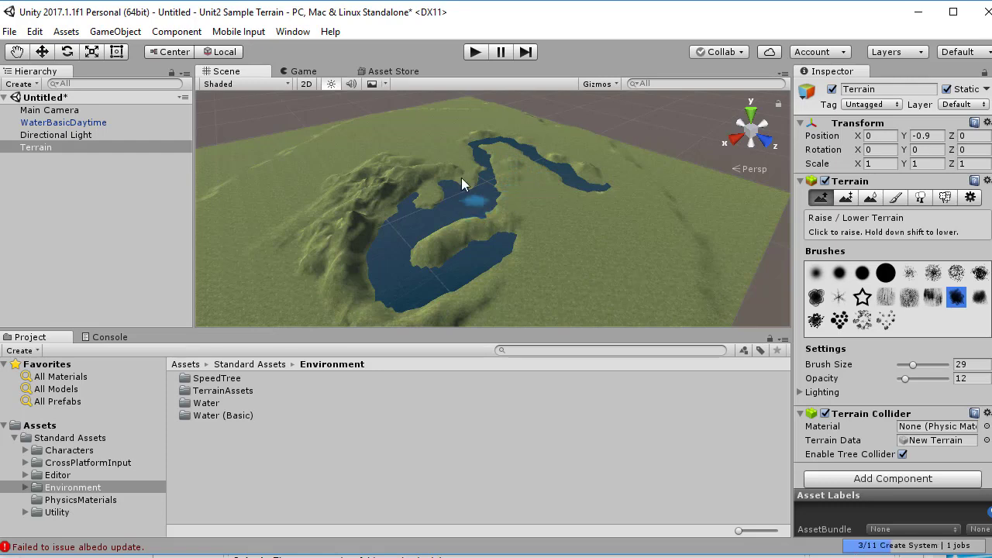
# Open the Prefabs folder of FirstPersonCharacter in the Characters standard assets
pyautogui.click(25, 451)
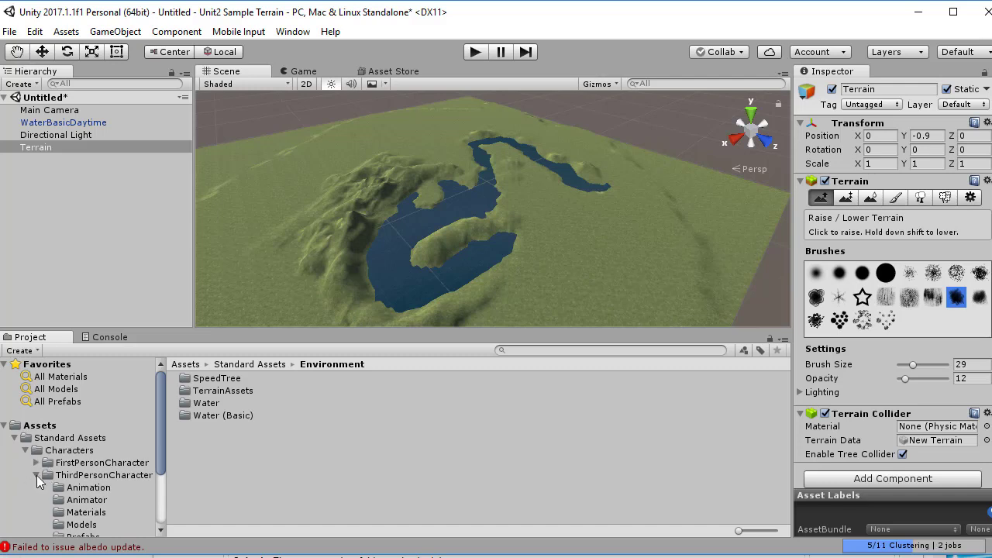
pyautogui.click(36, 475)
pyautogui.click(36, 463)
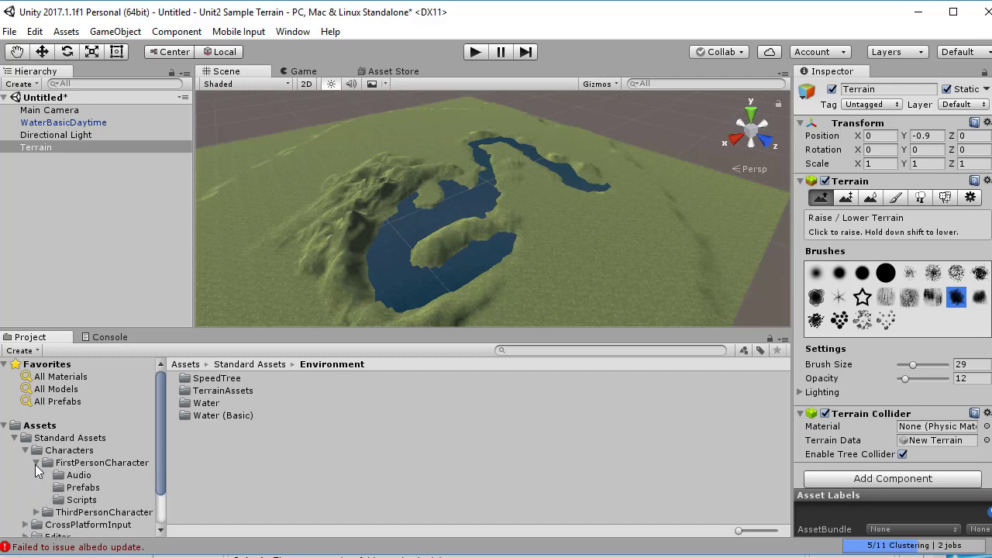
pyautogui.click(73, 490)
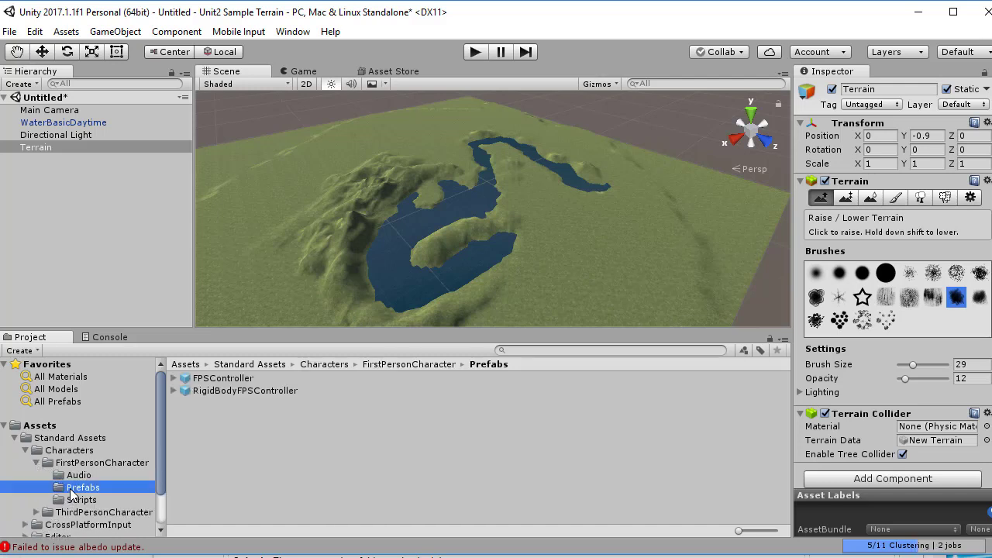
# Place the RigidBodyFPSController prefab on the grass beside the lake
pyautogui.click(223, 393)
pyautogui.moveTo(221, 392); pyautogui.dragTo(506, 239)
pyautogui.moveTo(540, 200); pyautogui.dragTo(541, 200)
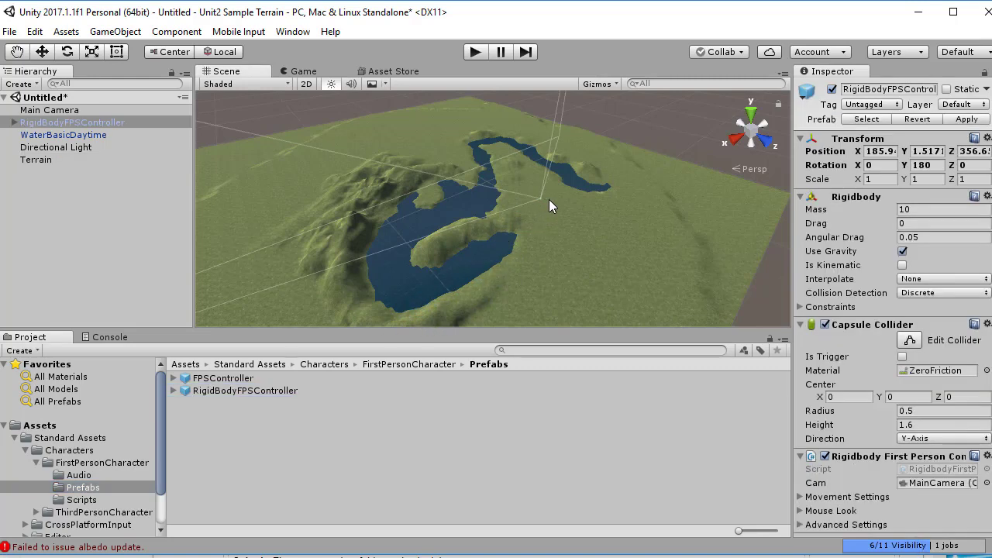
# Focus on the RigidBodyFPSController and raise it above the ground to a Y position of about 2.42
pyautogui.doubleClick(85, 123)
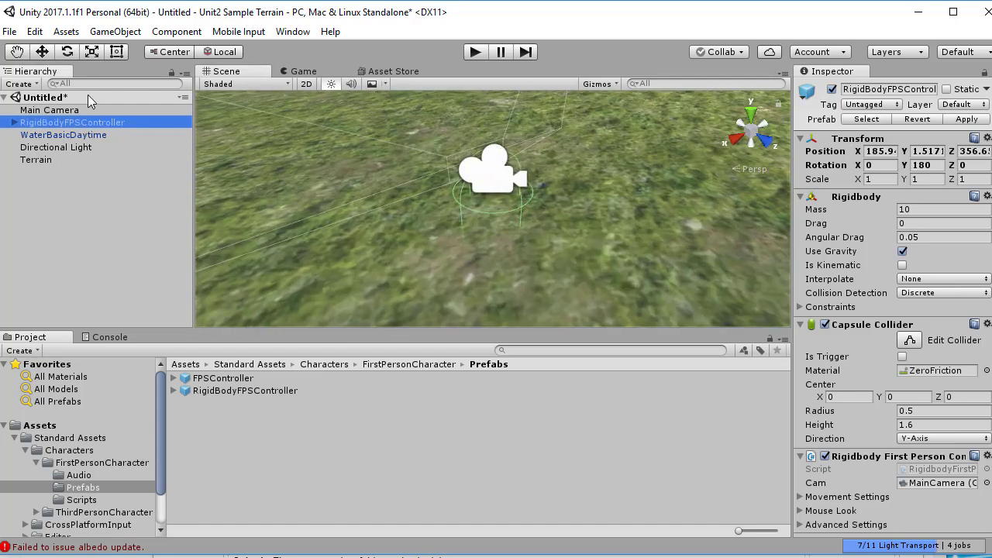
pyautogui.click(42, 51)
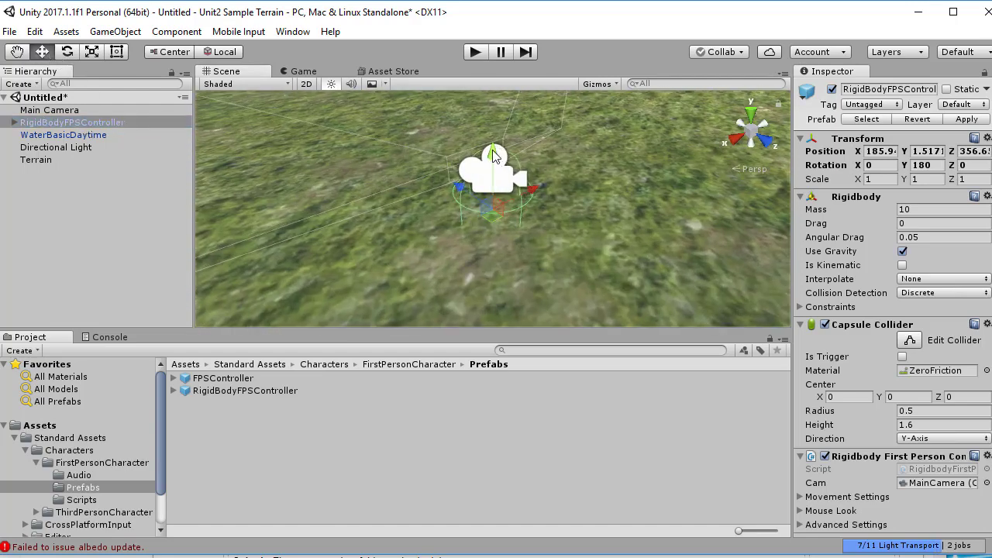
pyautogui.moveTo(492, 149); pyautogui.dragTo(481, 132)
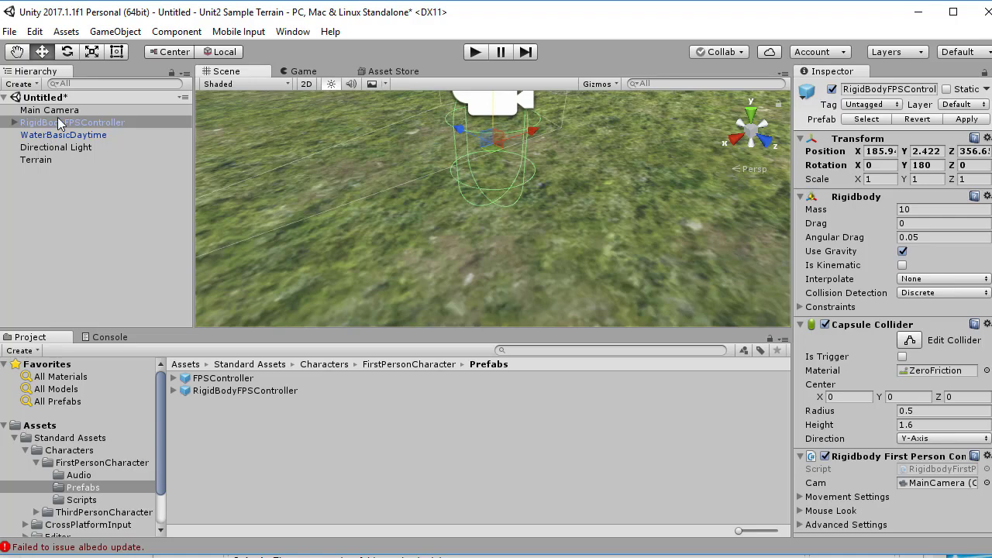
# Move the controller closer to the lake shore, to about X 193.6 and Z 331.1
pyautogui.scroll(-5, 503, 217)
pyautogui.scroll(-8, 467, 198)
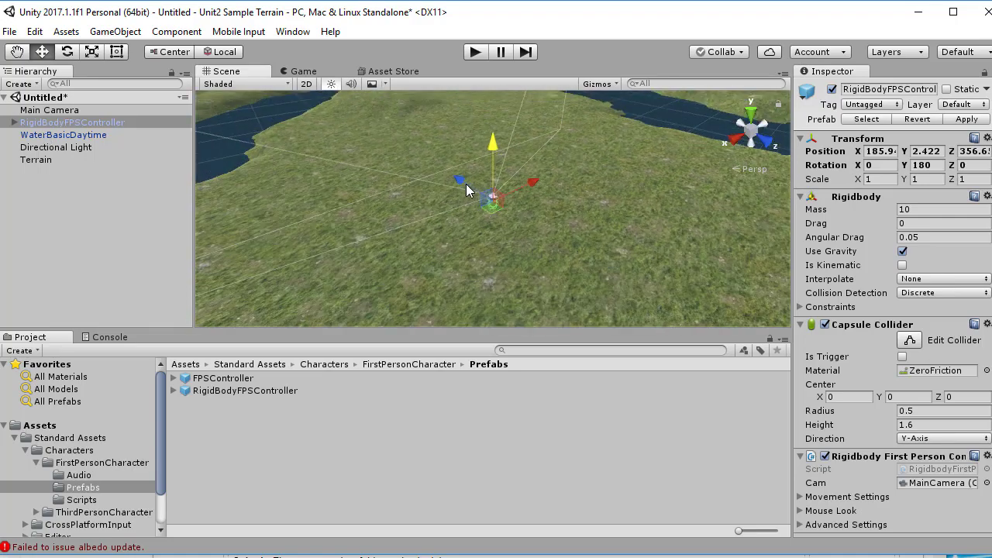
pyautogui.scroll(-3, 480, 197)
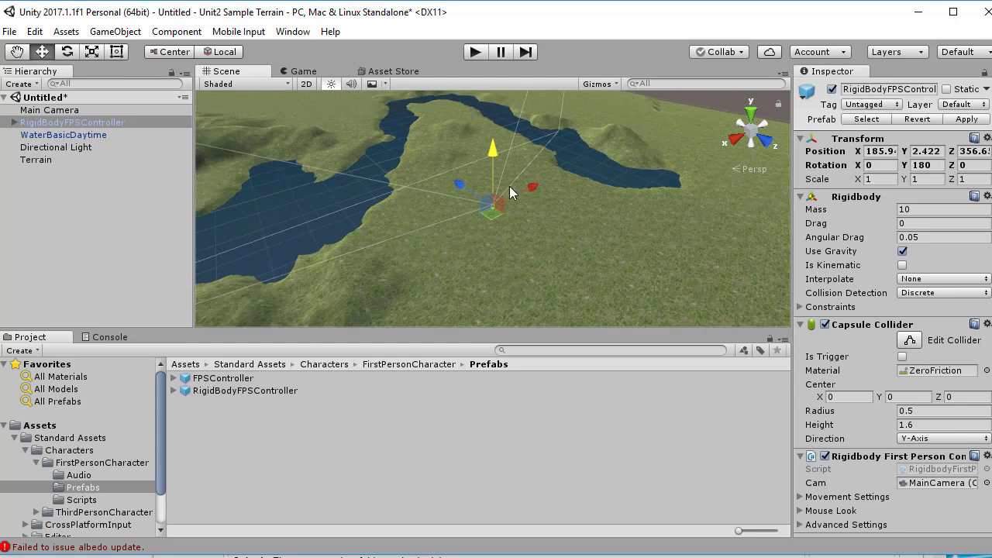
pyautogui.moveTo(464, 183); pyautogui.dragTo(390, 172)
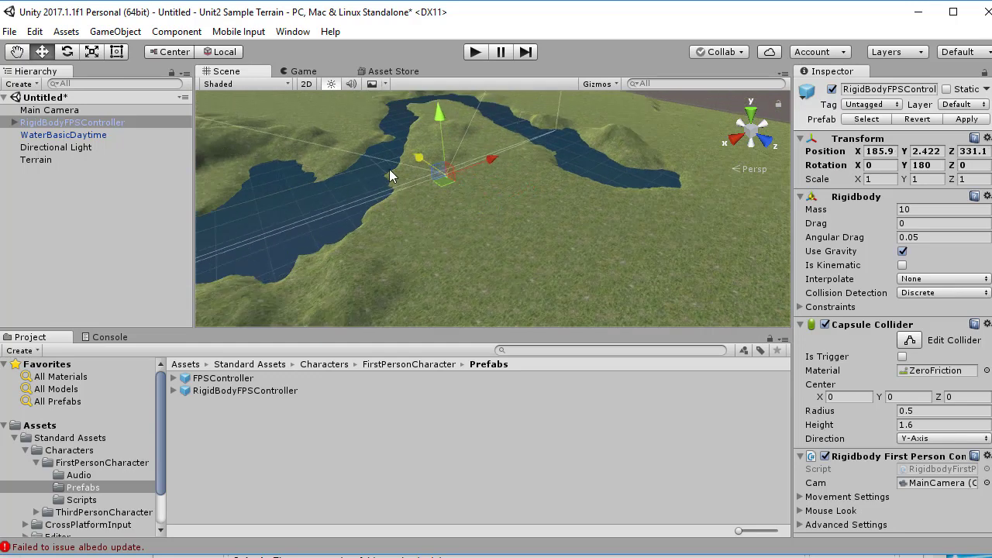
pyautogui.moveTo(482, 166); pyautogui.dragTo(466, 167)
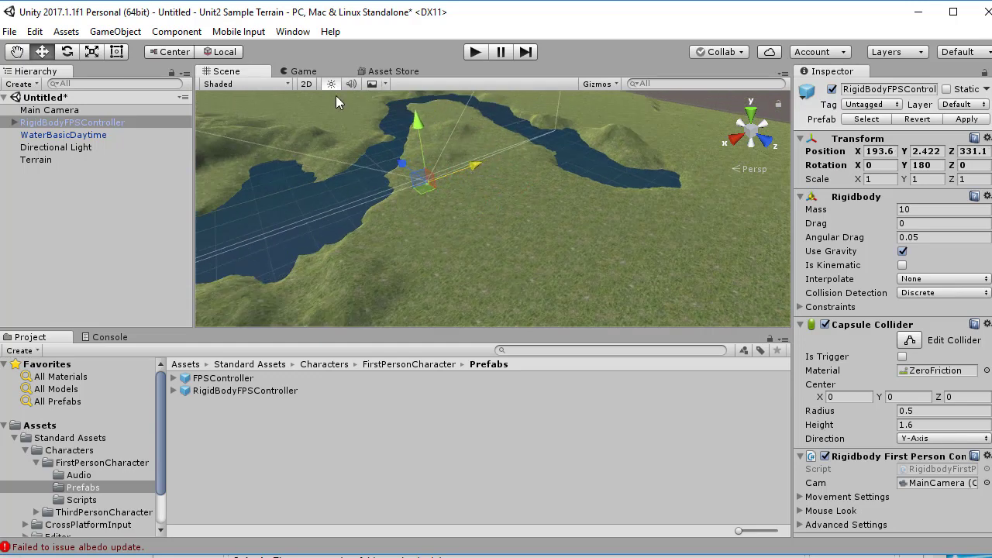
# Run the scene in the Game view, walk the first-person controller along the shore and across the grass to the water, and stop playing
pyautogui.click(302, 71)
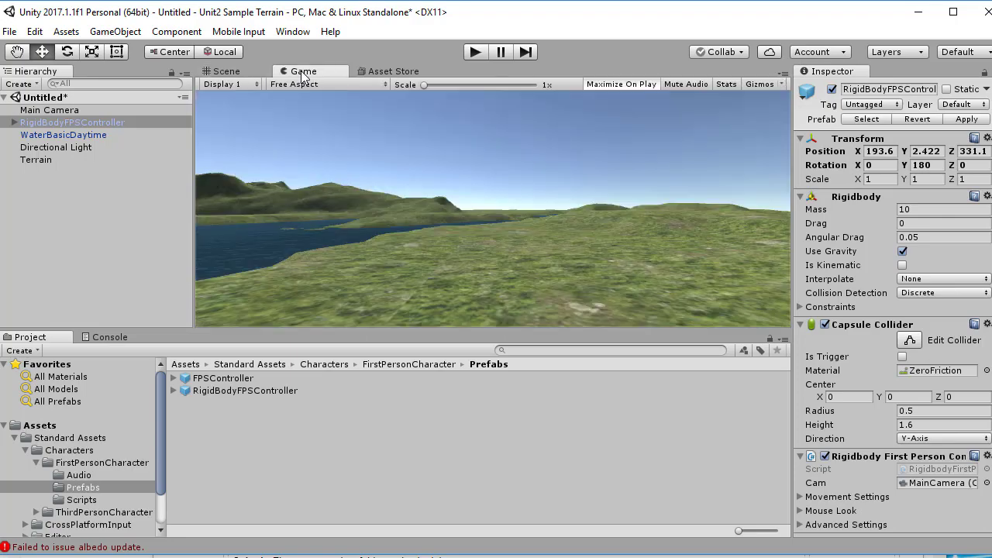
pyautogui.click(477, 52)
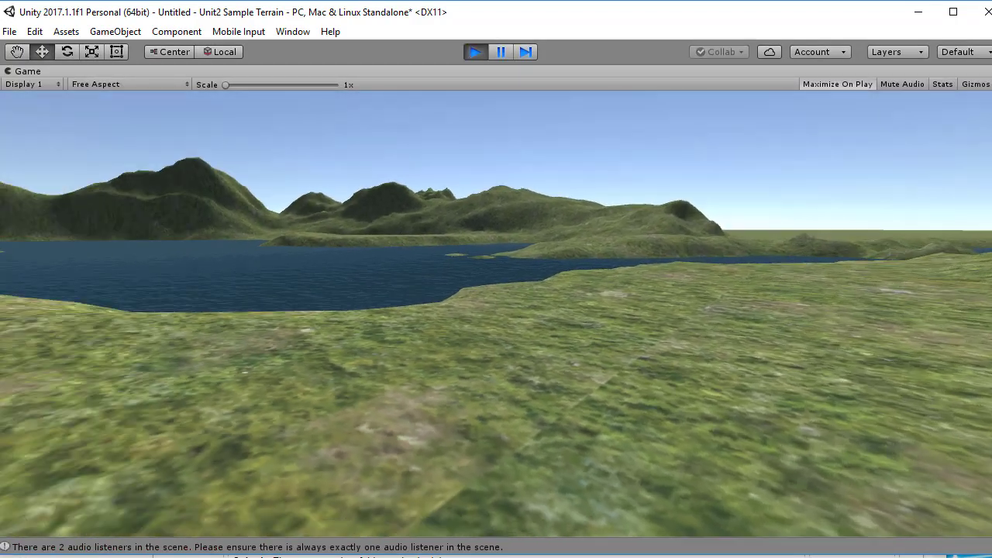
pyautogui.press('w')
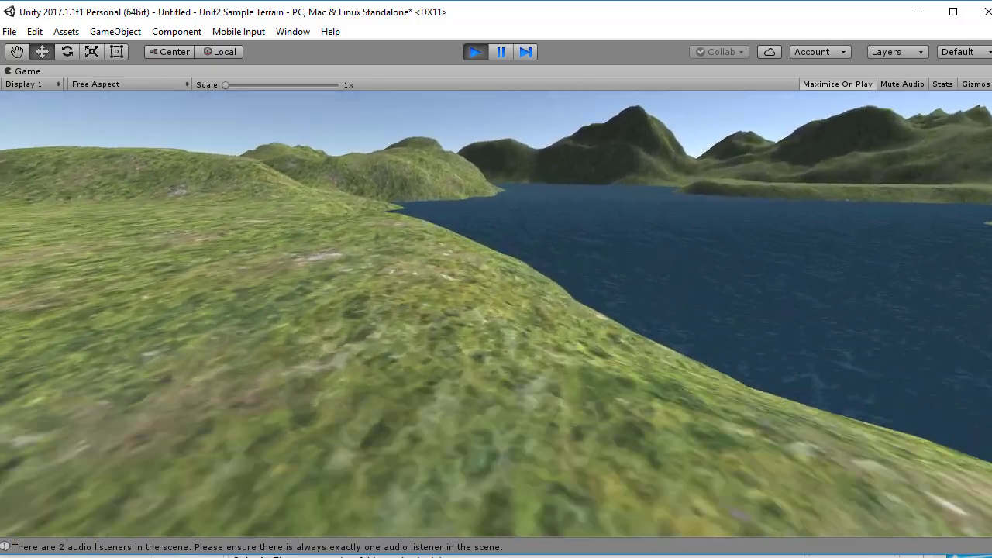
pyautogui.press('w')
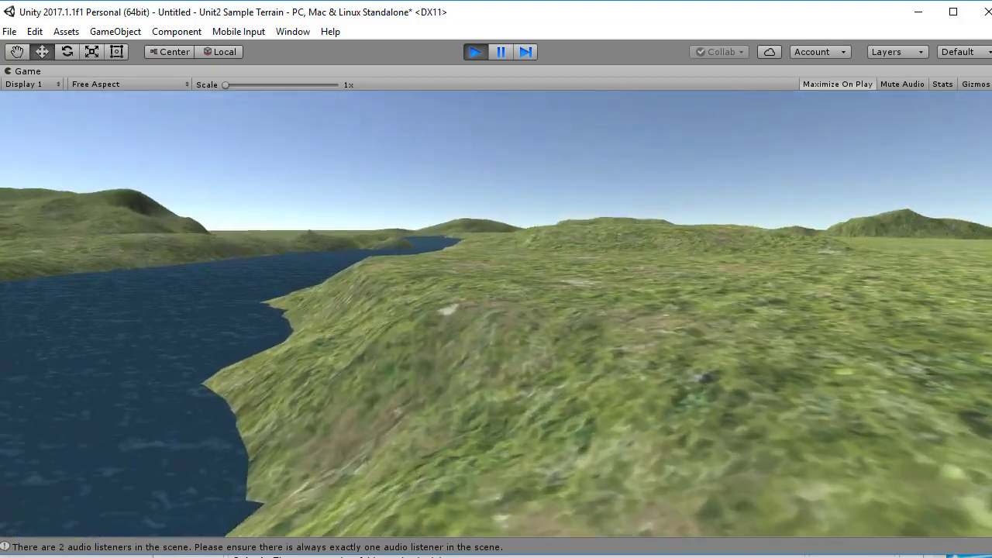
pyautogui.press('w')
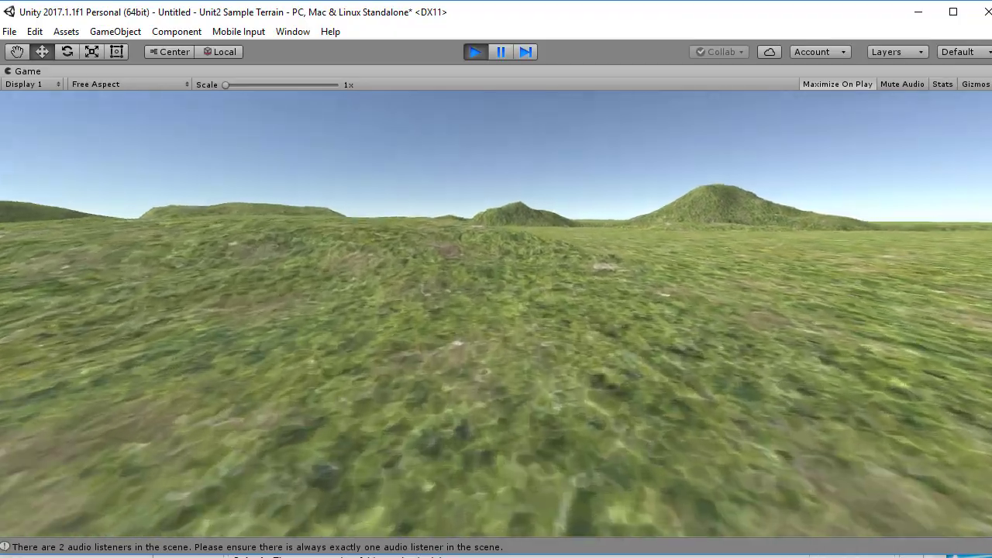
pyautogui.press('w')
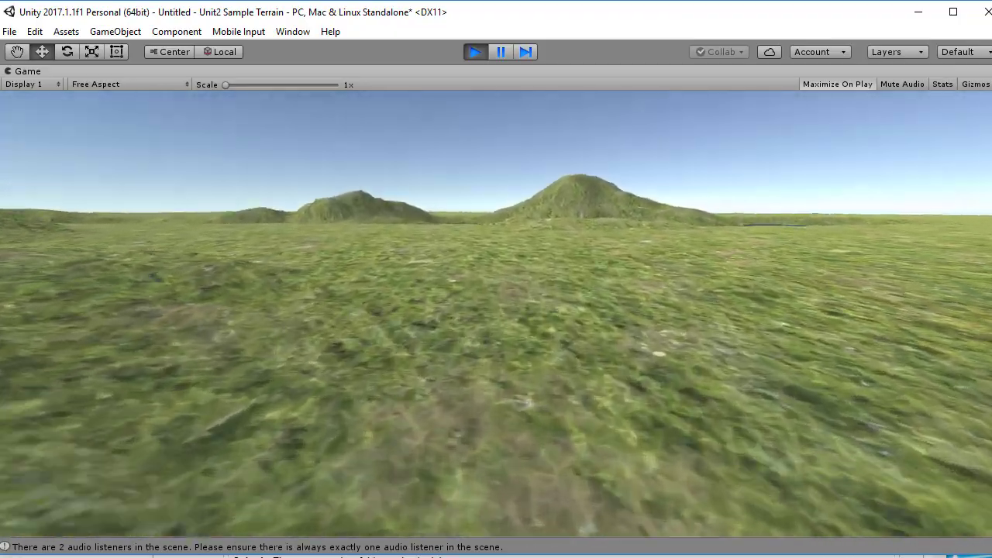
pyautogui.press('w')
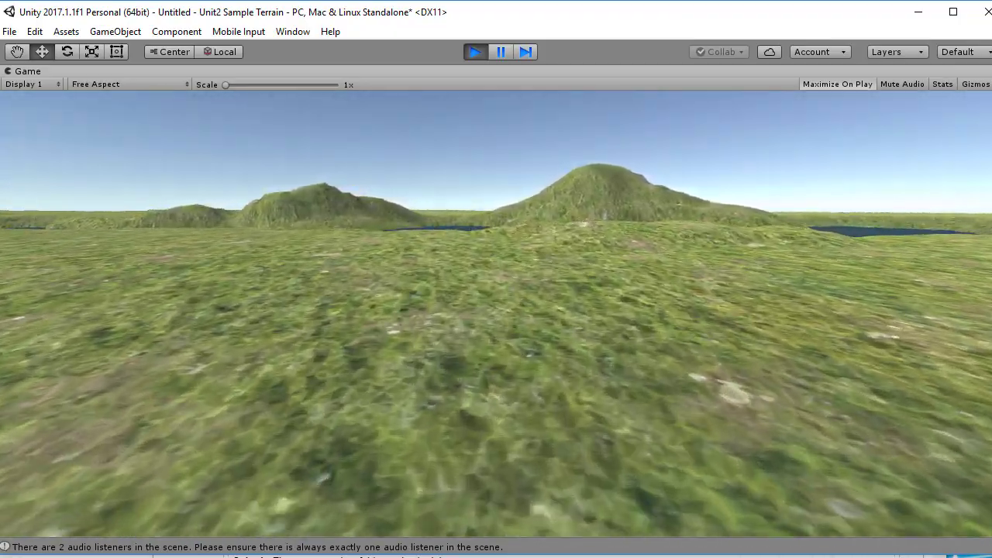
pyautogui.press('w')
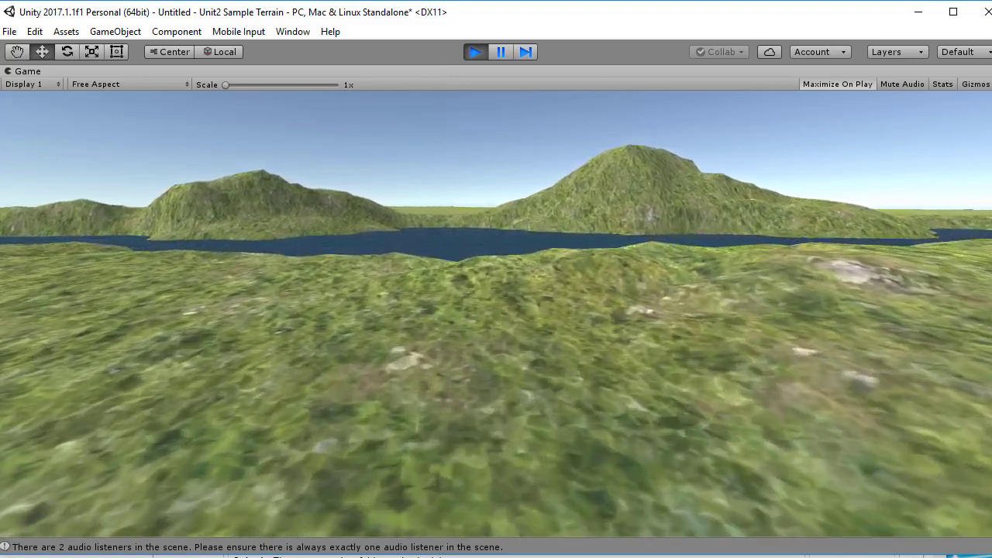
pyautogui.press('w')
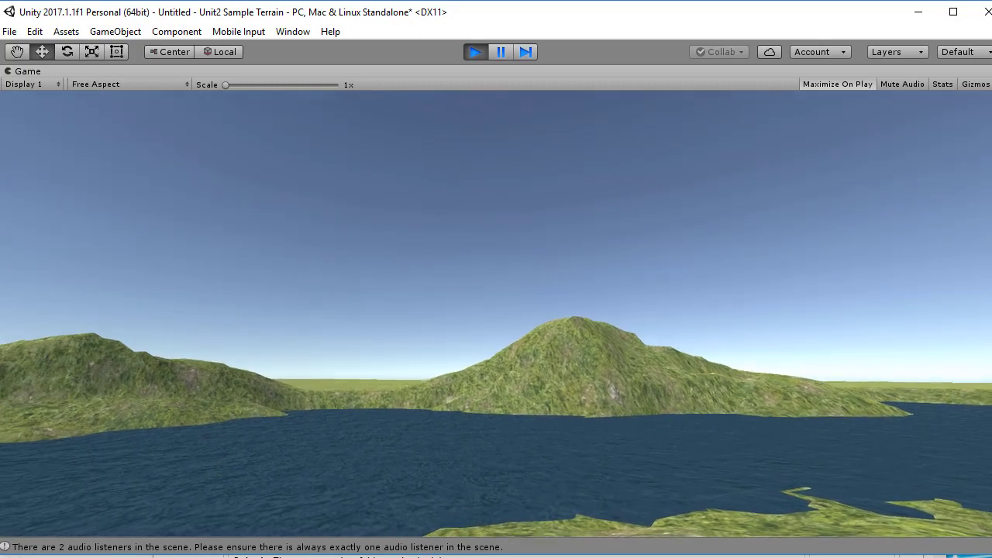
pyautogui.press('Escape')
pyautogui.click(470, 54)
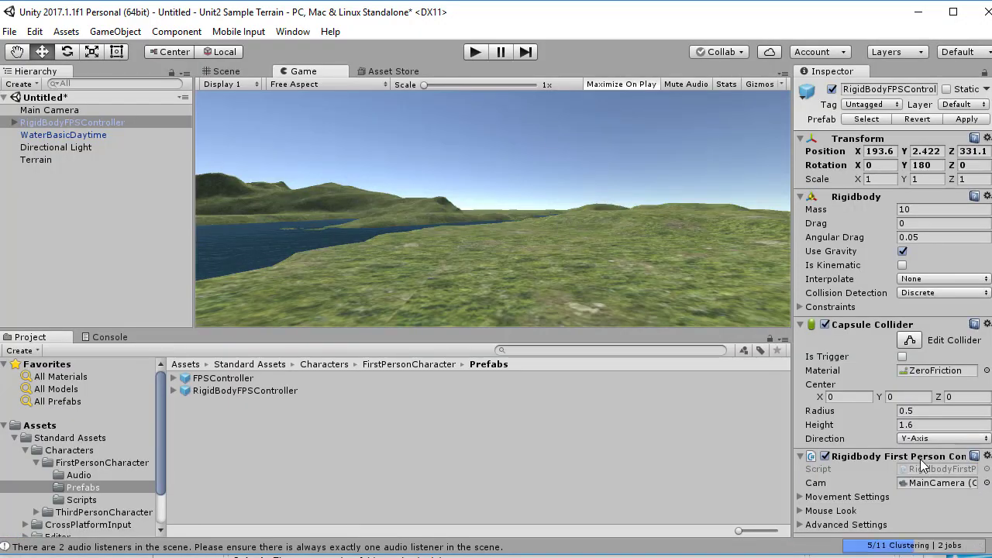
# Return to the Scene view and look over the whole terrain around the lake
pyautogui.click(232, 71)
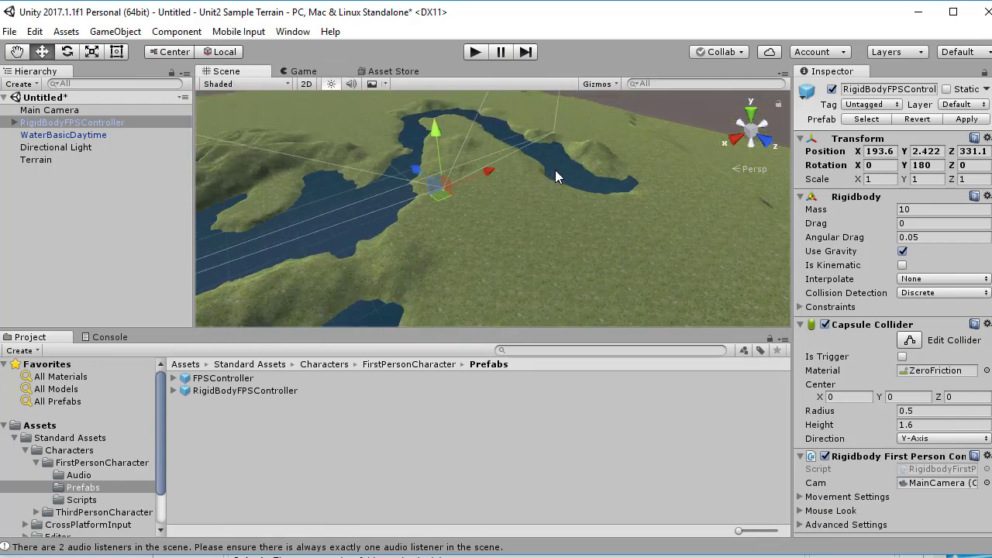
pyautogui.scroll(-6, 555, 176)
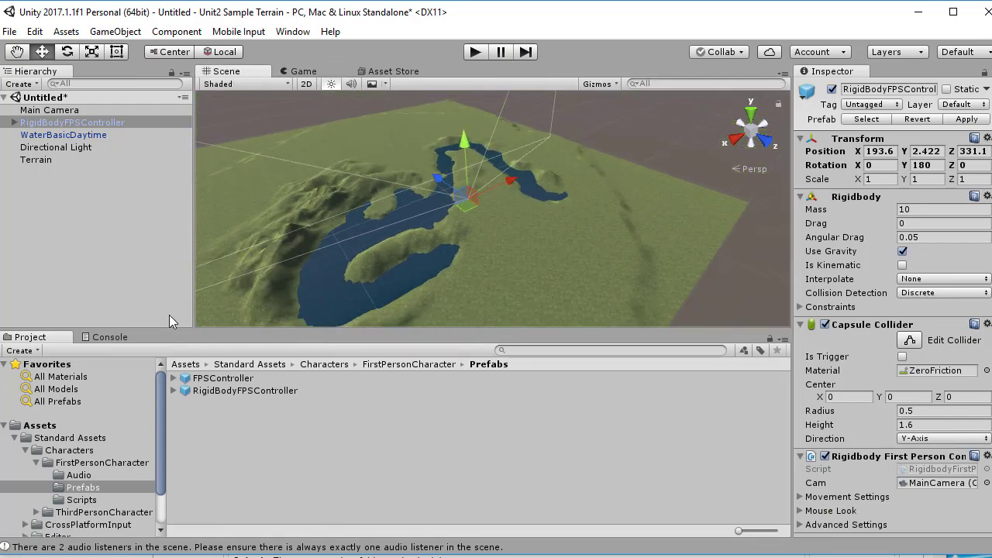
pyautogui.scroll(-3, 349, 294)
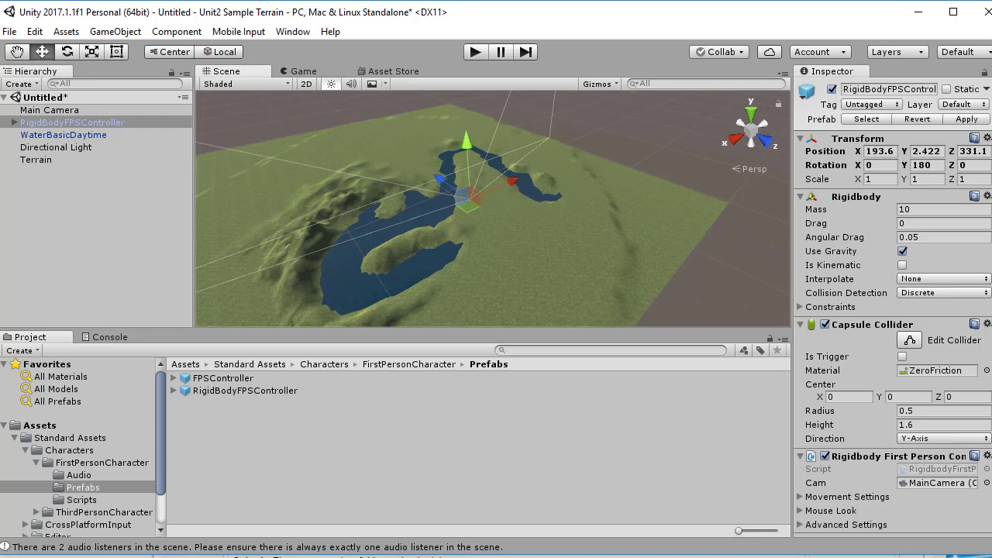
# Switch to the course page in the browser, review the Participation 2: Terrain requirements, and return to Unity
pyautogui.click(479, 556)
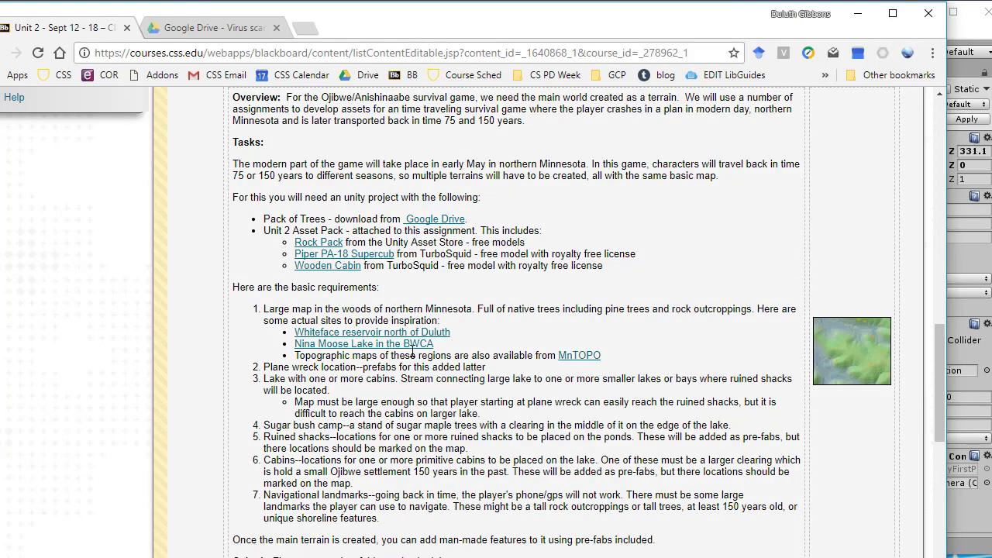
pyautogui.scroll(1, 373, 166)
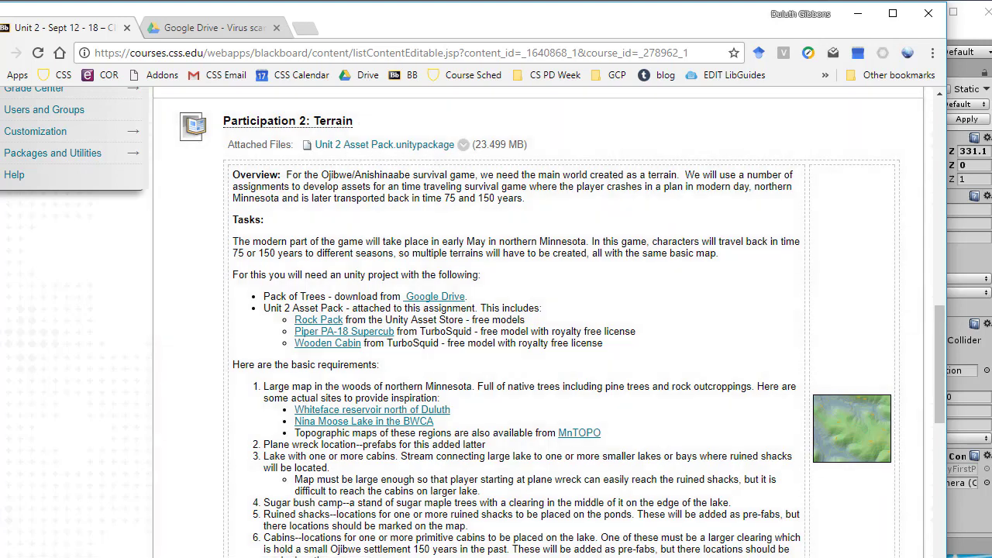
pyautogui.click(962, 39)
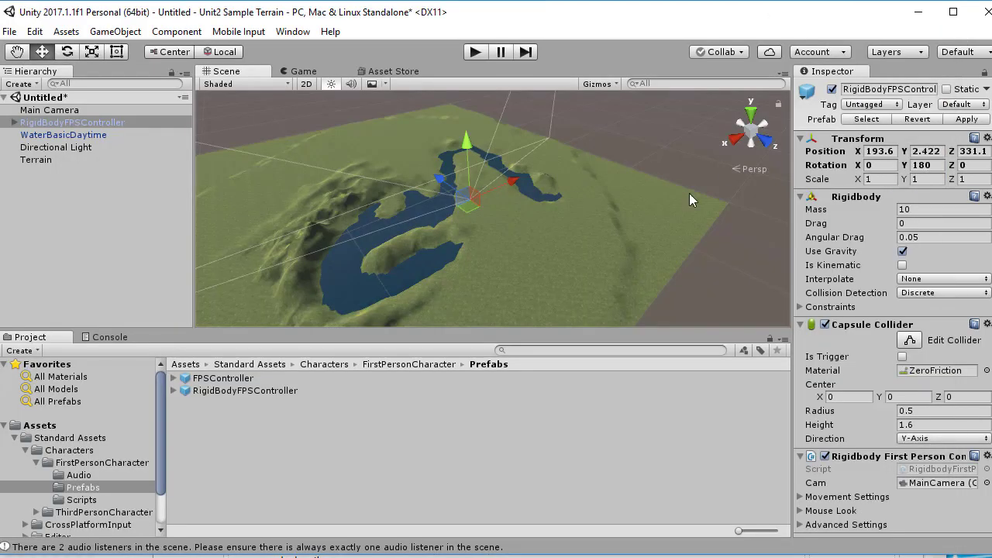
# Import the custom package Unit 2 Asset Pack from the Downloads folder with all its items included
pyautogui.rightClick(269, 425)
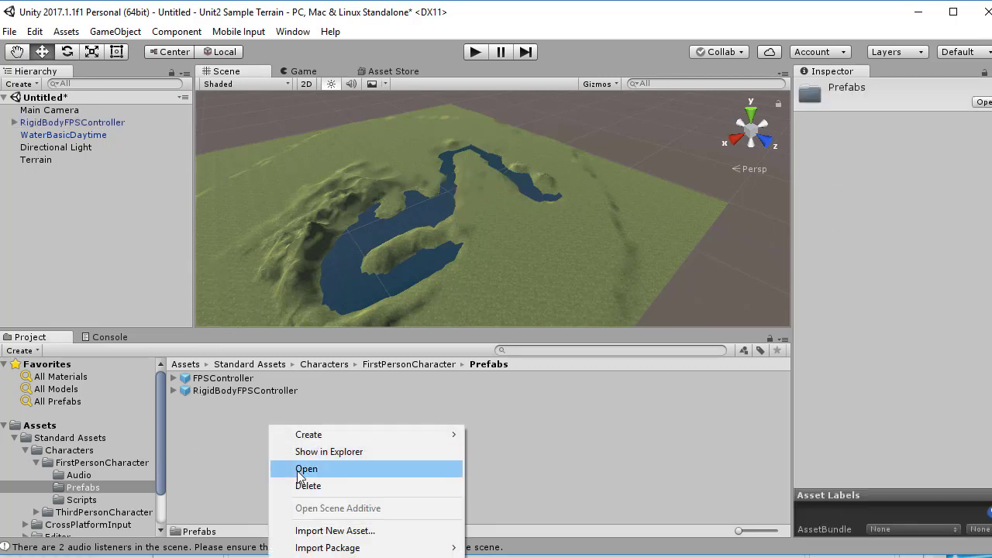
pyautogui.click(355, 377)
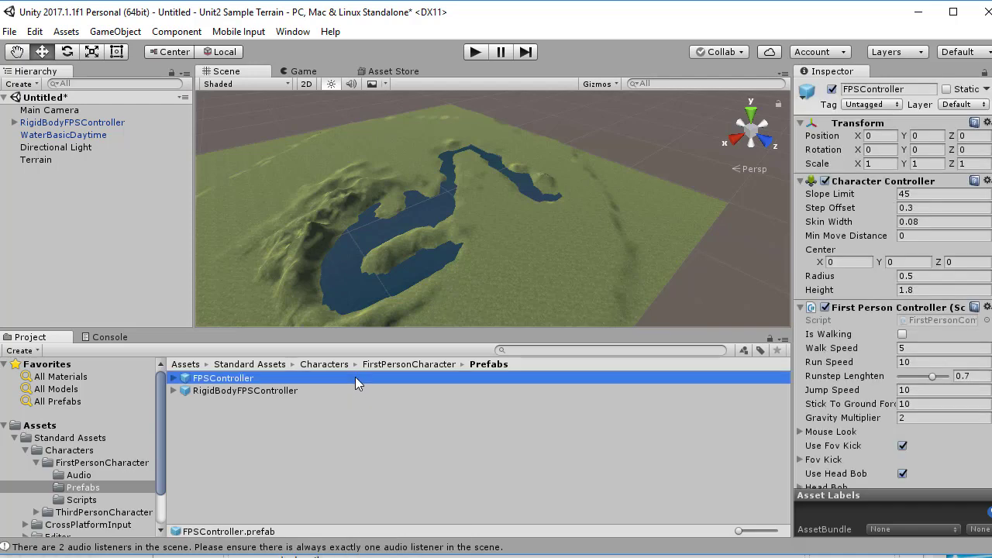
pyautogui.rightClick(355, 378)
pyautogui.moveTo(443, 500)
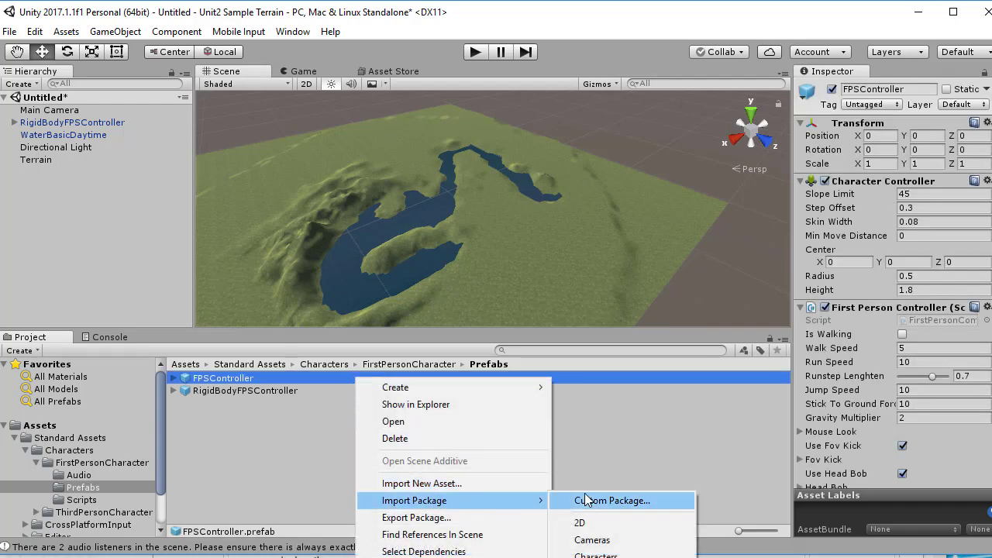
pyautogui.click(588, 500)
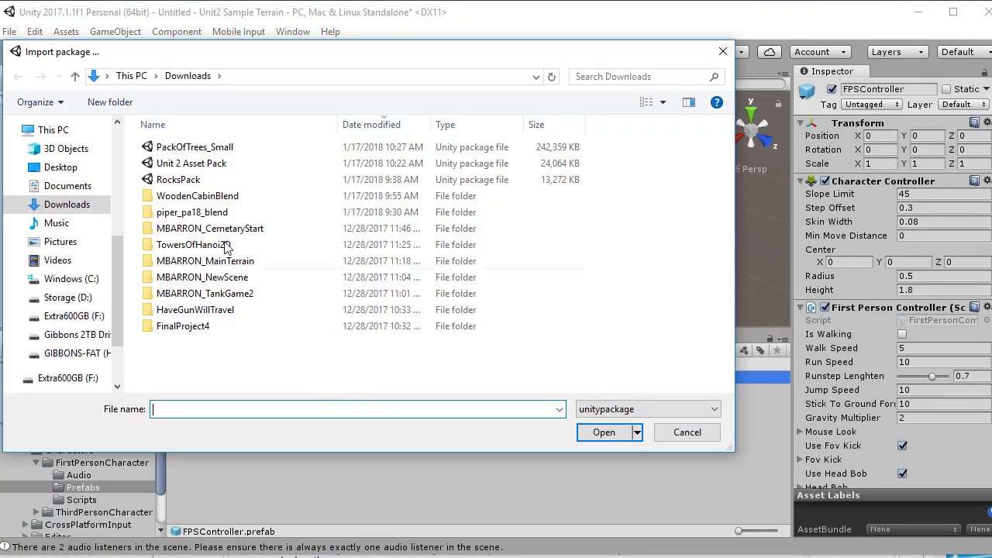
pyautogui.click(194, 163)
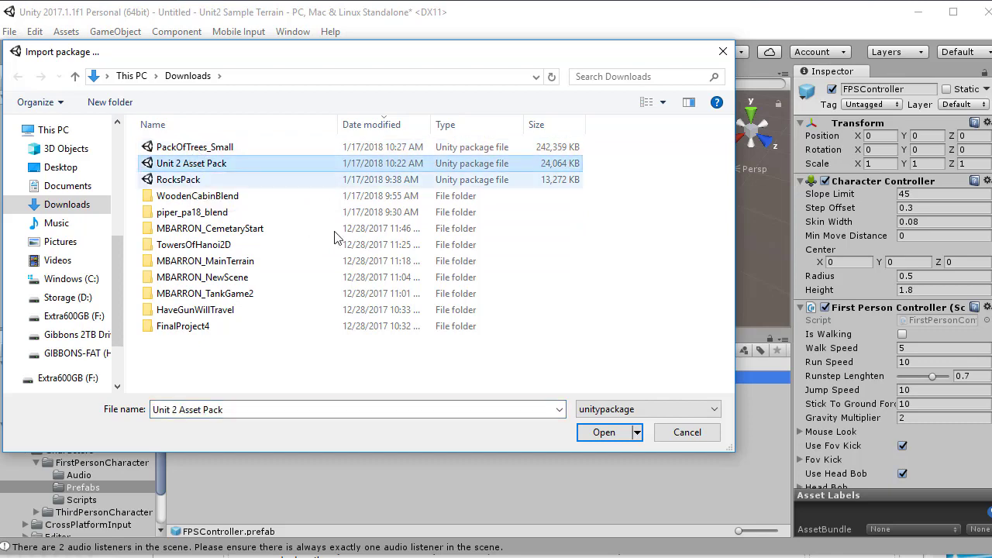
pyautogui.click(593, 428)
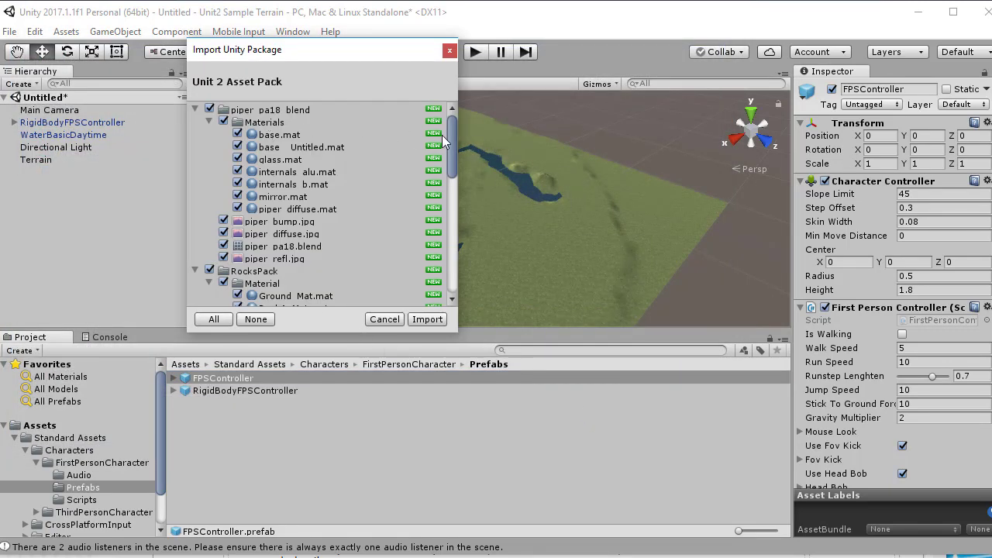
pyautogui.moveTo(452, 138); pyautogui.dragTo(446, 102)
pyautogui.click(425, 321)
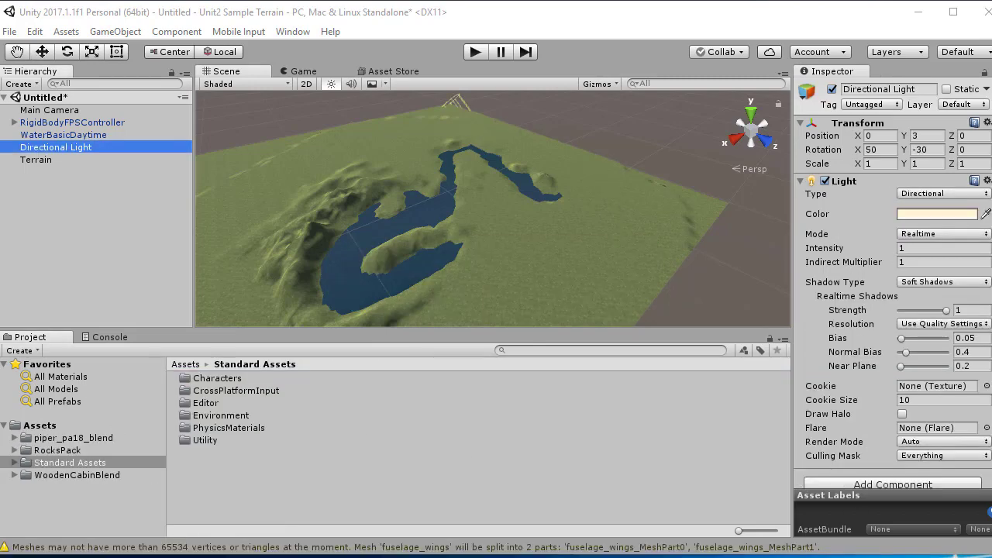
# Check the required tree and asset packs on the browser's assignment page, and return to the terrain in Unity
pyautogui.hotkey('alt', 'Tab')
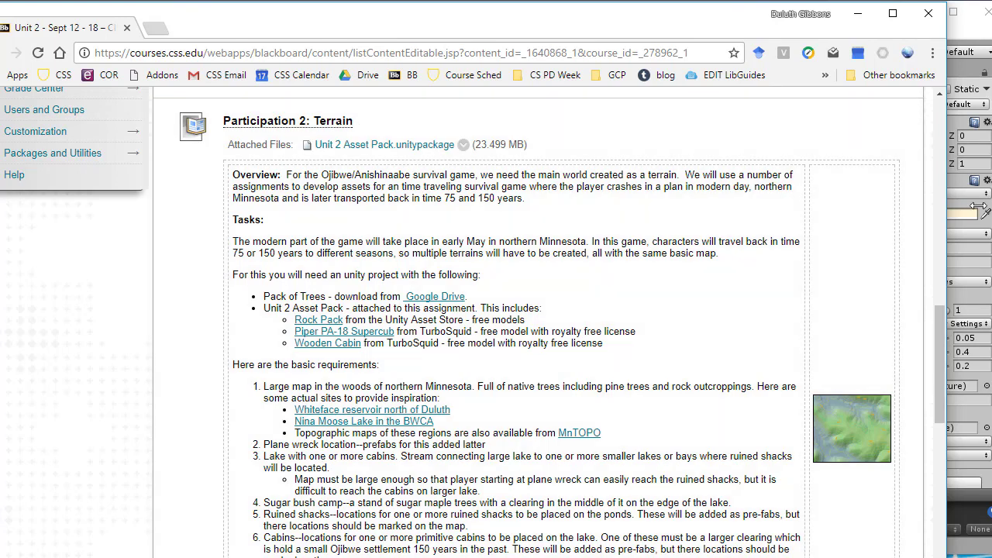
pyautogui.click(954, 31)
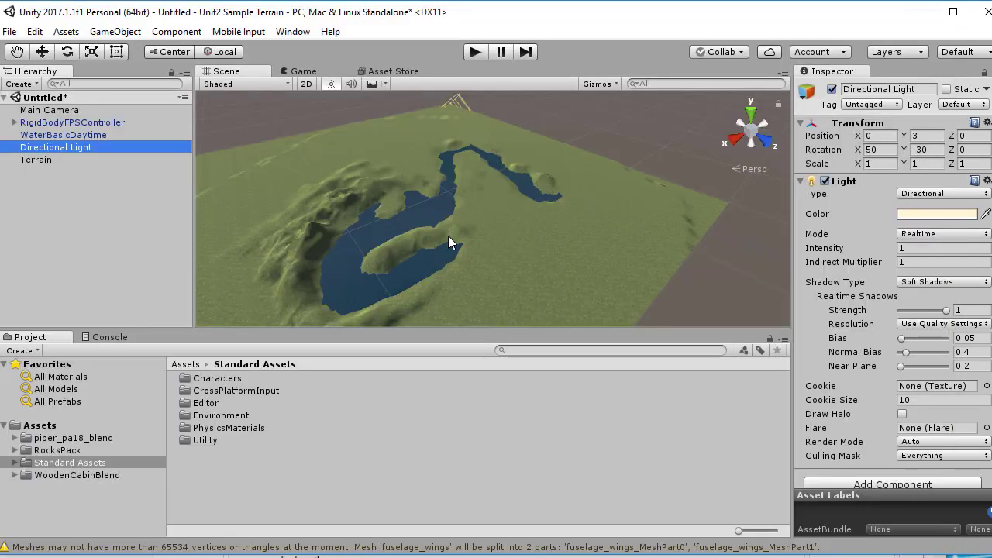
pyautogui.click(489, 213)
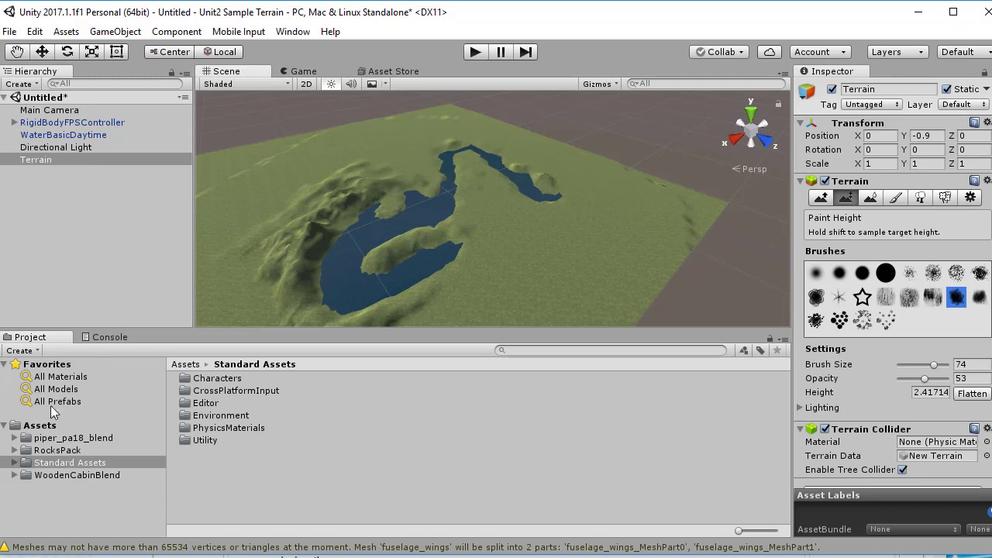
# Place the piper_pa18 model from the piper_pa18_blend folder on the grass beyond the narrow channel, at about X 56.2 and Z 243.5
pyautogui.click(14, 438)
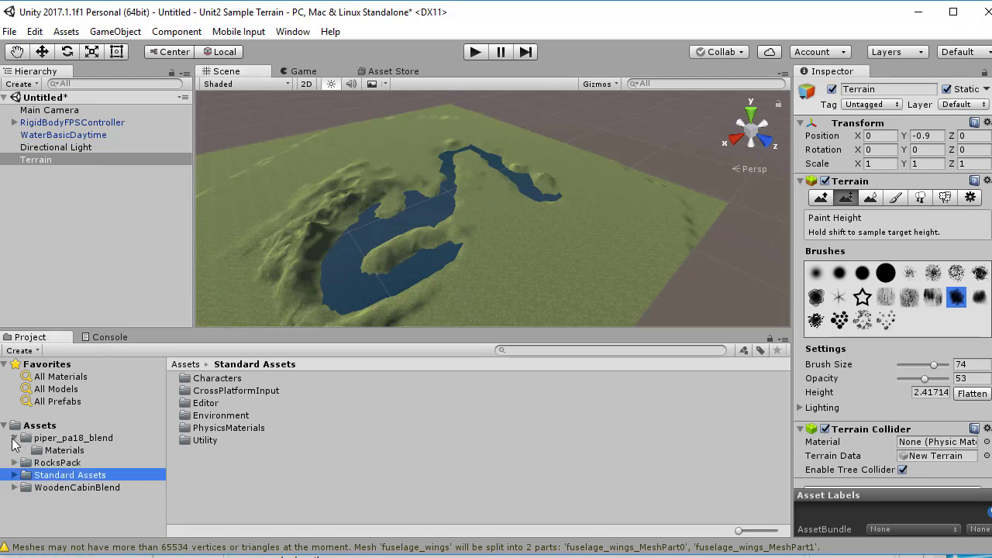
pyautogui.click(53, 438)
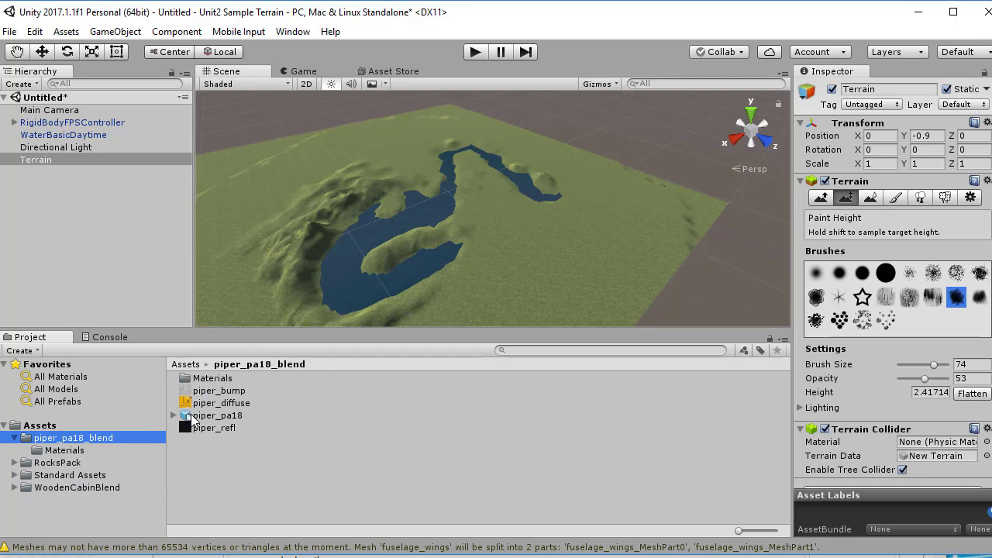
pyautogui.moveTo(213, 421); pyautogui.dragTo(512, 155)
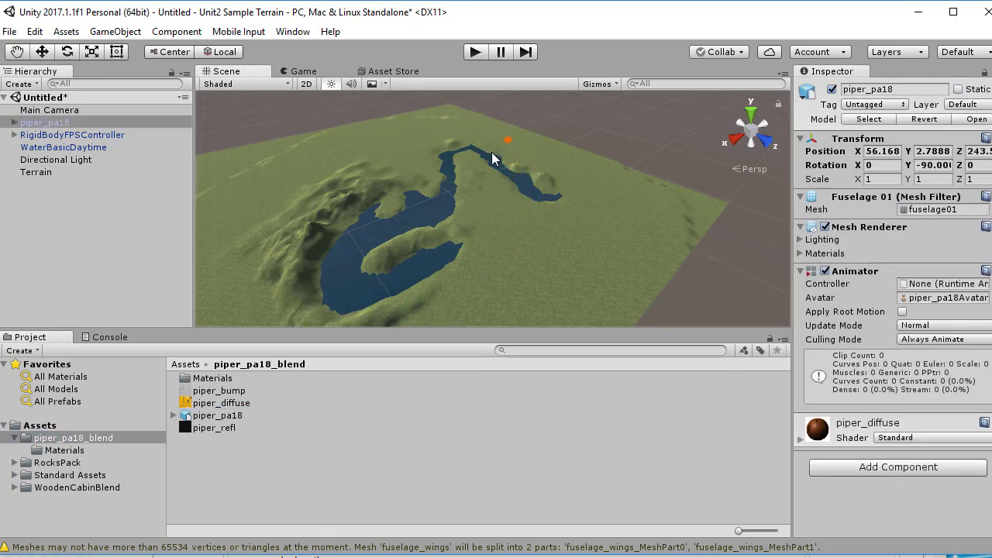
# Focus on the piper_pa18 plane and lower it toward the ground to a Y position of 2.38
pyautogui.doubleClick(32, 124)
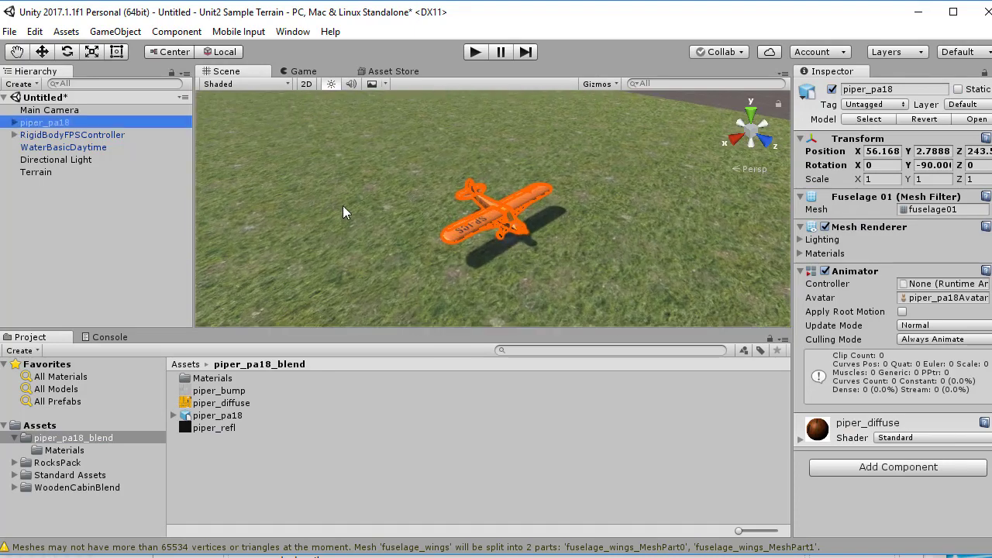
pyautogui.scroll(-10, 523, 220)
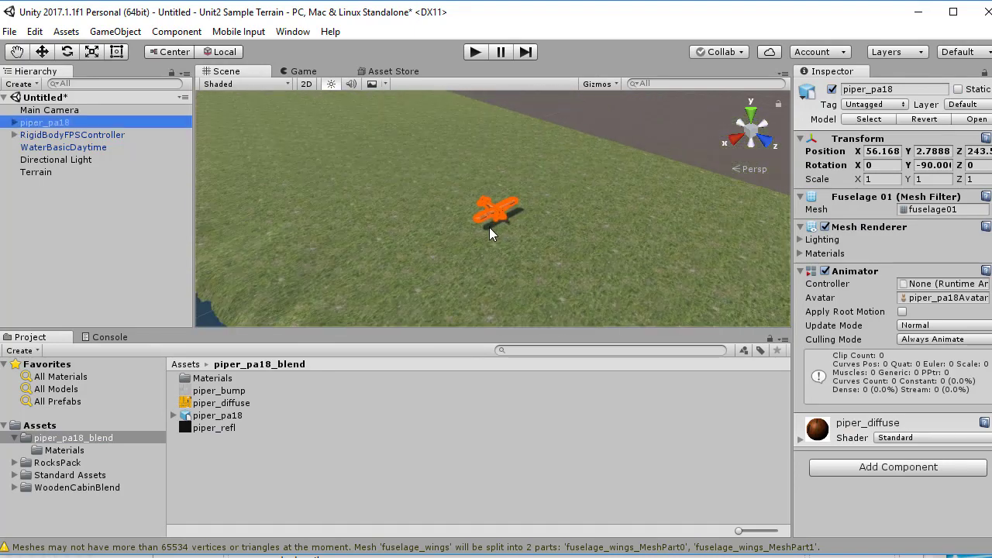
pyautogui.scroll(10, 495, 218)
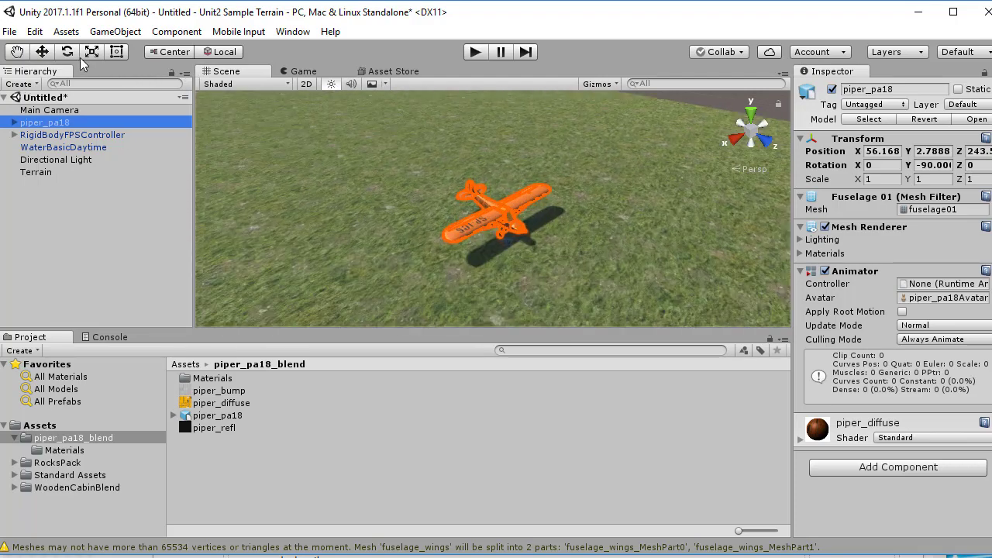
pyautogui.click(51, 54)
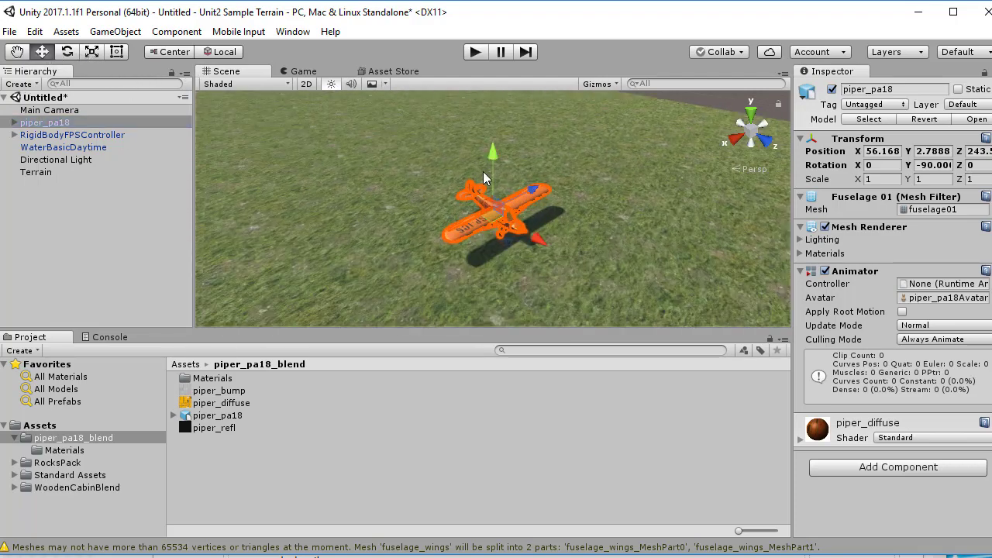
pyautogui.moveTo(493, 154); pyautogui.dragTo(897, 165)
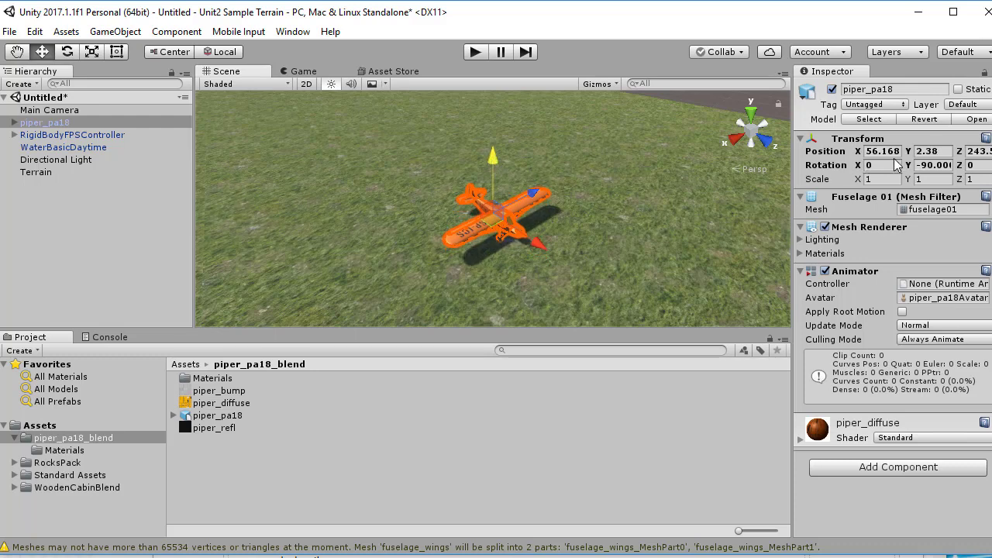
# Tilt the piper_pa18 plane and sink it to a Y position of 1.78 for a crashed look
pyautogui.click(67, 52)
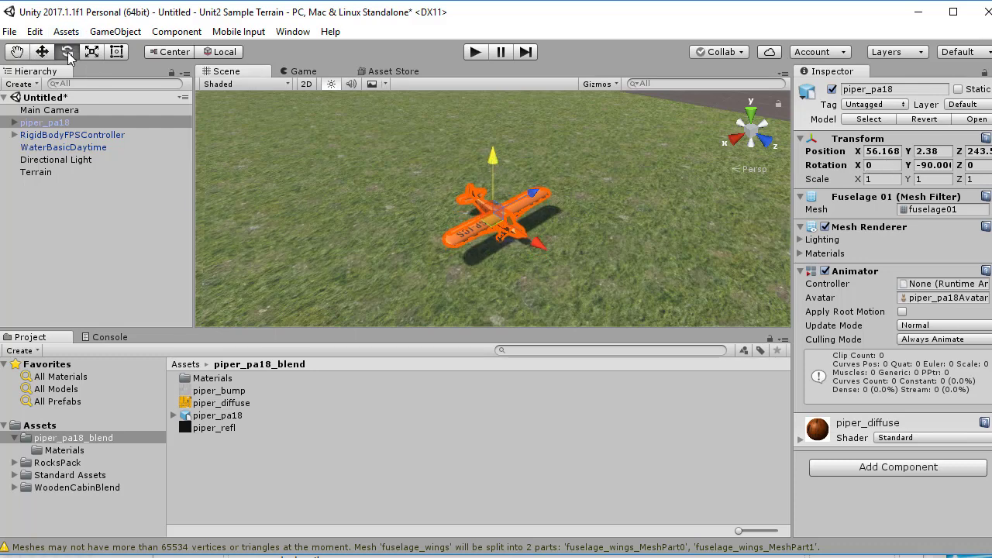
pyautogui.moveTo(467, 175)
pyautogui.mouseDown()
pyautogui.moveTo(527, 219)
pyautogui.moveTo(482, 186)
pyautogui.moveTo(474, 171)
pyautogui.moveTo(482, 173)
pyautogui.mouseUp()
pyautogui.click(41, 52)
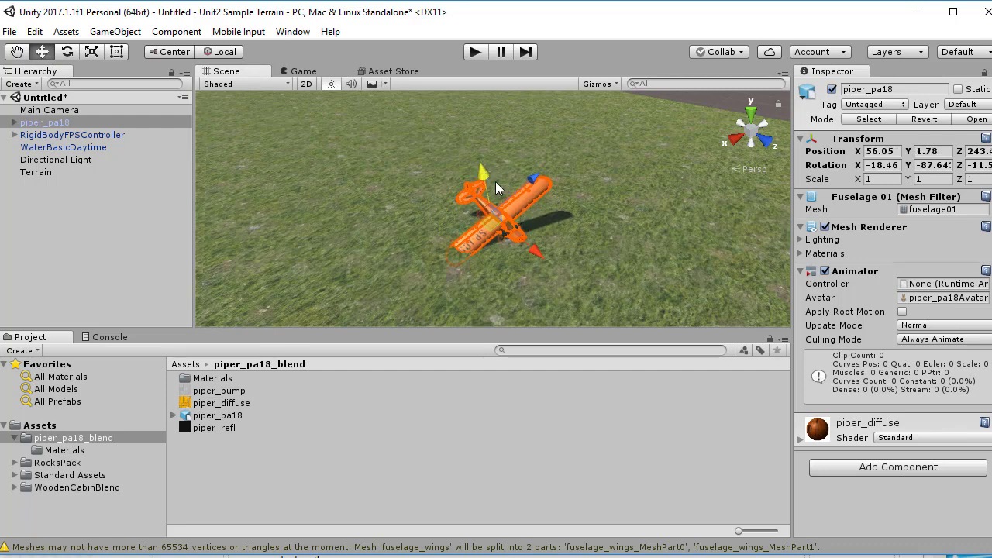
pyautogui.click(66, 51)
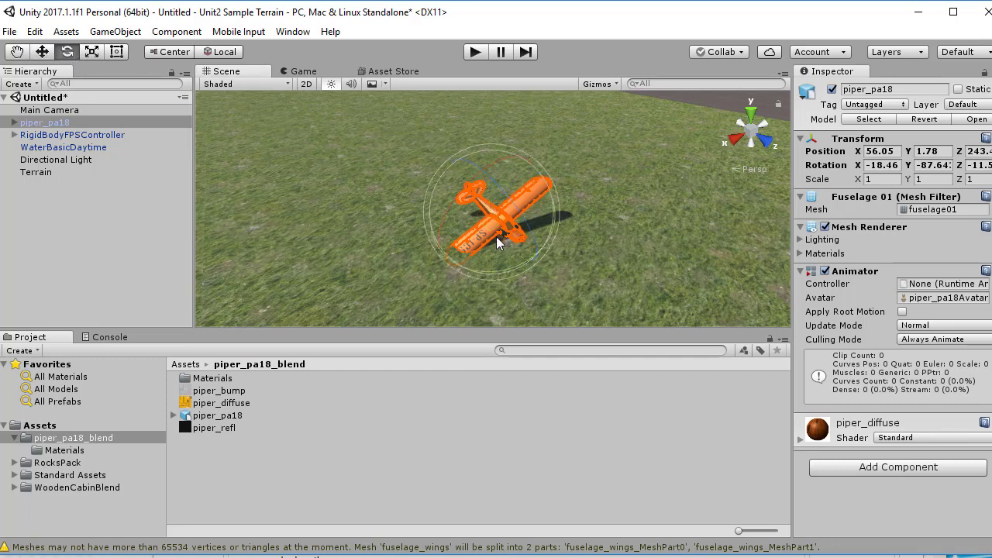
pyautogui.moveTo(500, 190); pyautogui.dragTo(554, 150)
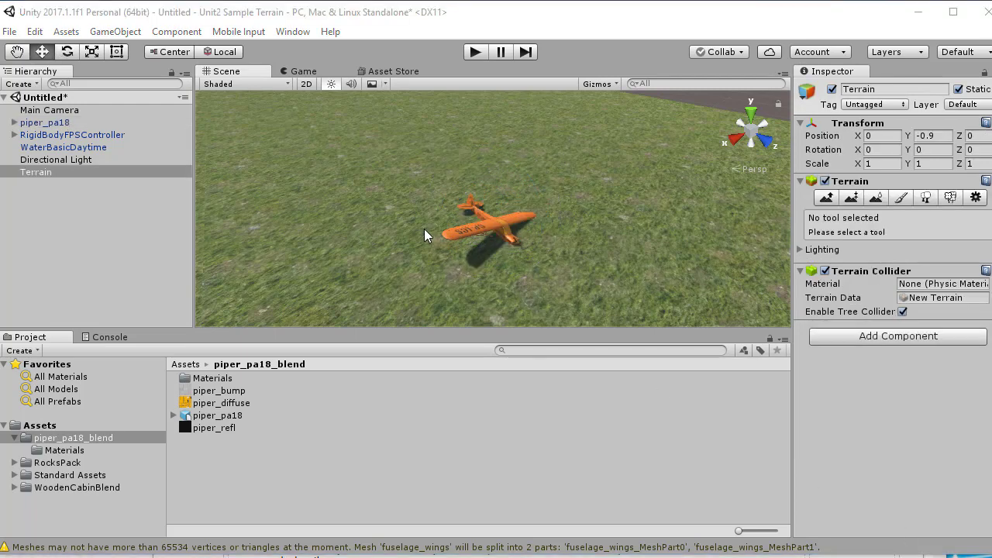
# Place two WoodenCabinBlender models from the WoodenCabinBlend folder on the grass beside the channel, at about X 87.9, Z 263.6 and X 87.6, Z 275.7
pyautogui.scroll(-15, 427, 241)
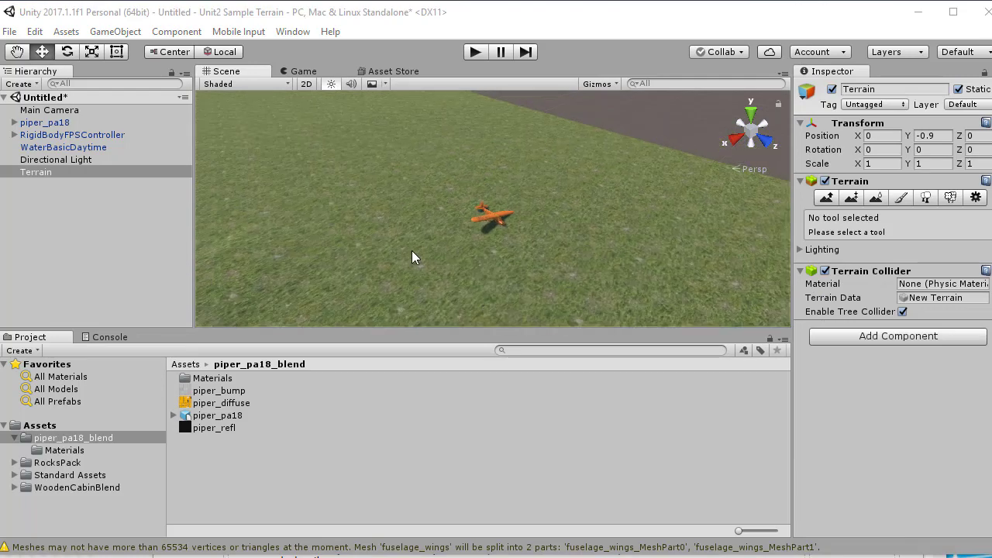
pyautogui.scroll(-15, 412, 257)
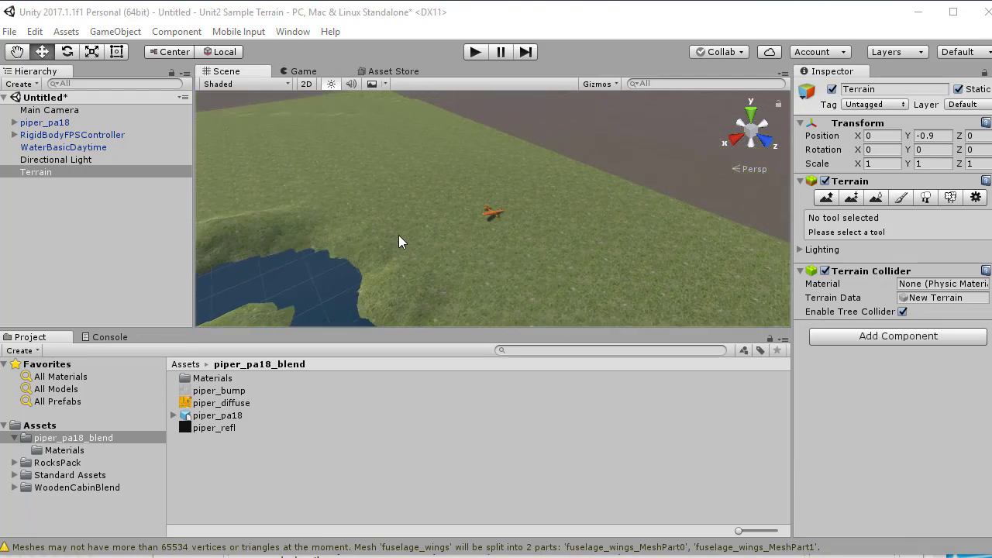
pyautogui.click(522, 276)
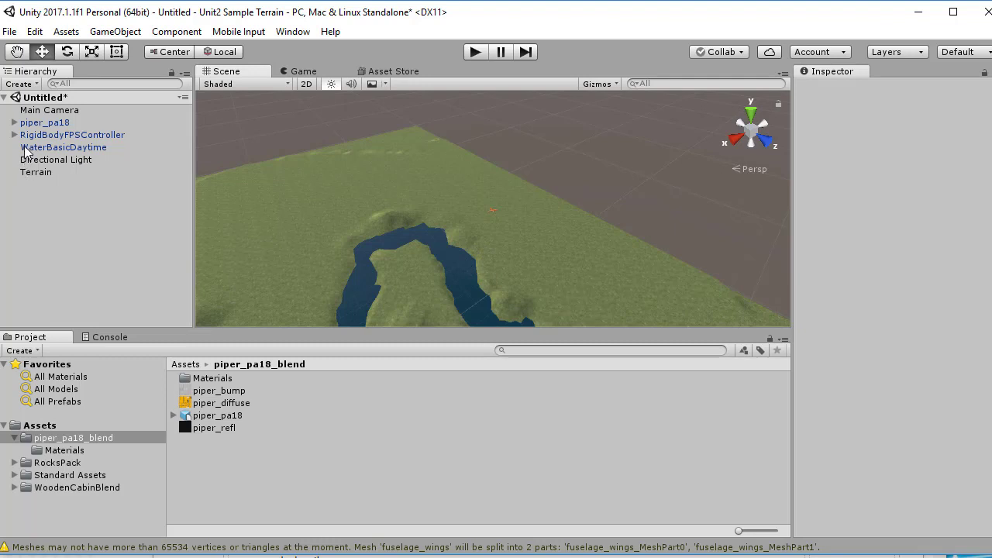
pyautogui.click(55, 487)
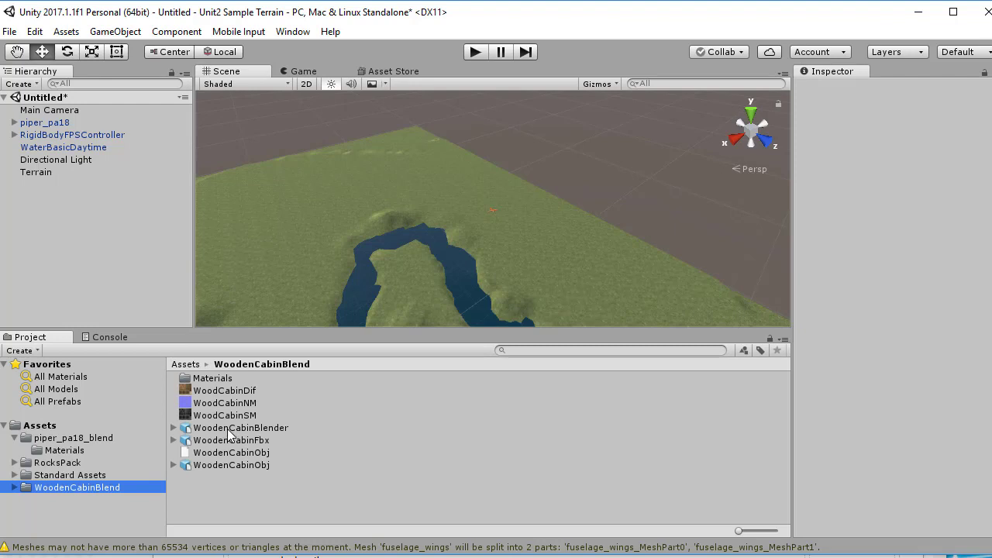
pyautogui.moveTo(228, 430); pyautogui.dragTo(479, 242)
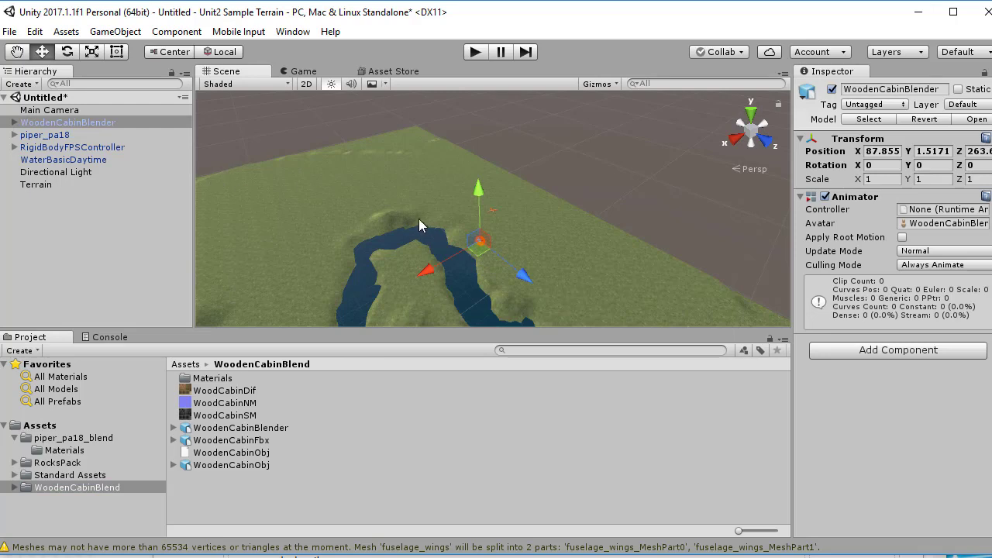
pyautogui.doubleClick(58, 124)
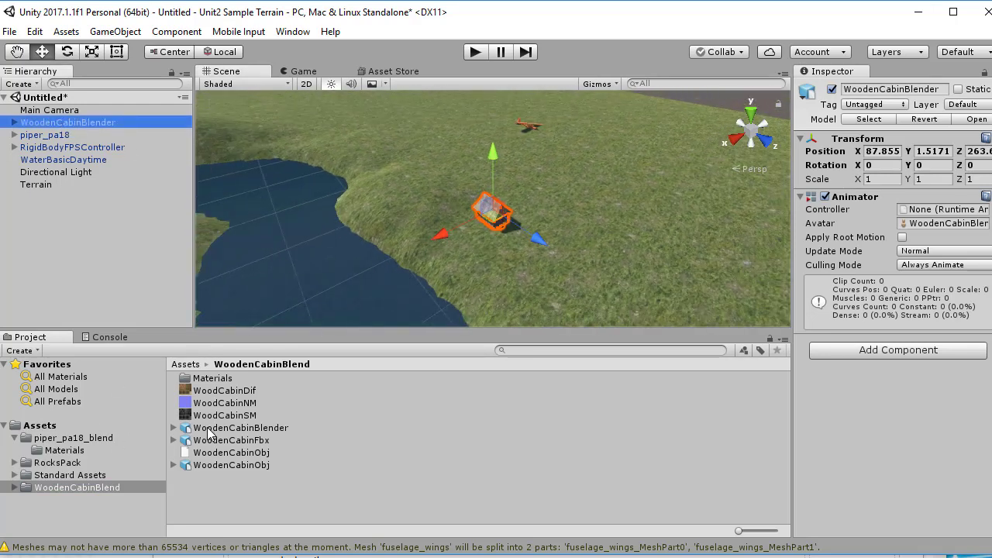
pyautogui.moveTo(210, 432); pyautogui.dragTo(570, 267)
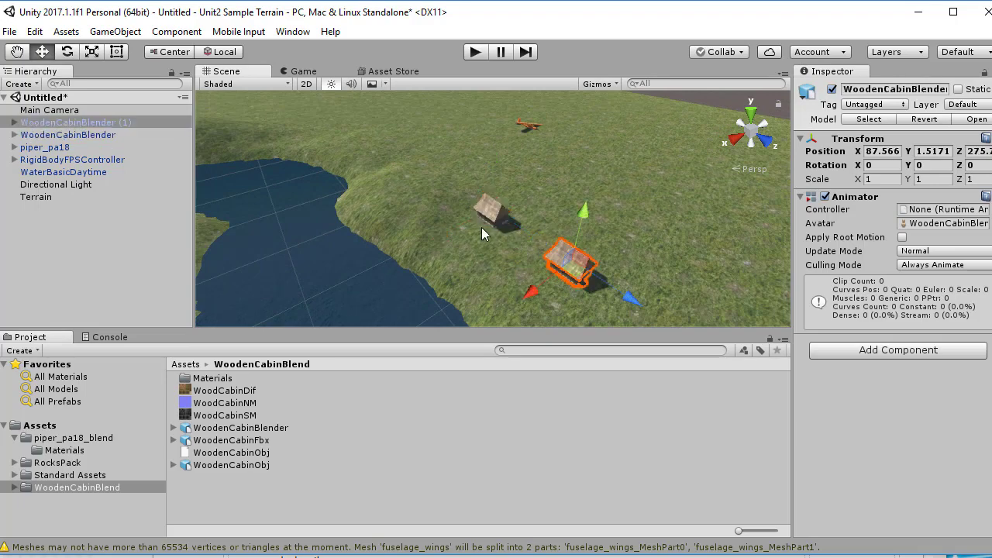
# Rotate the cabin nearer the plane about -3.77 degrees around Z and lower it to a Y position of 1.14
pyautogui.scroll(5, 483, 224)
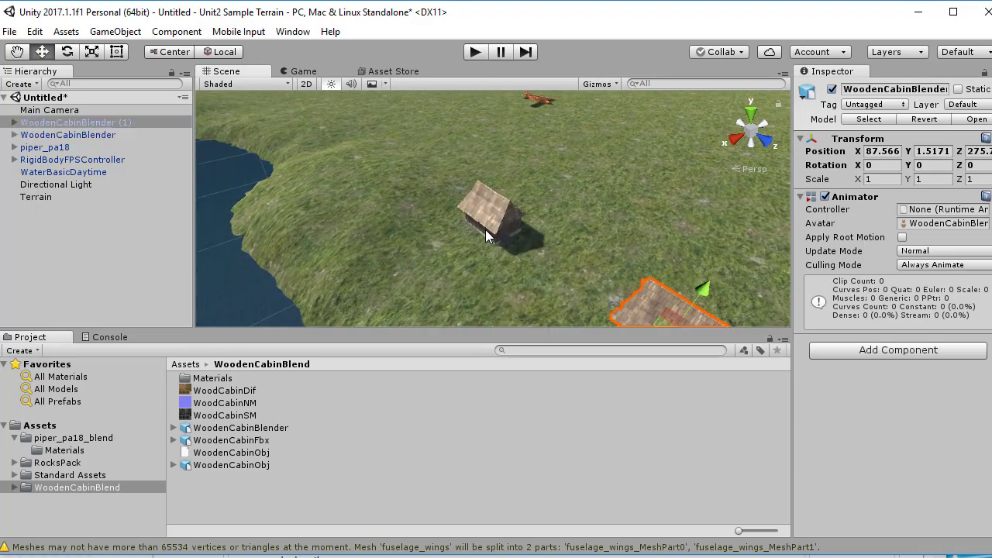
pyautogui.click(485, 230)
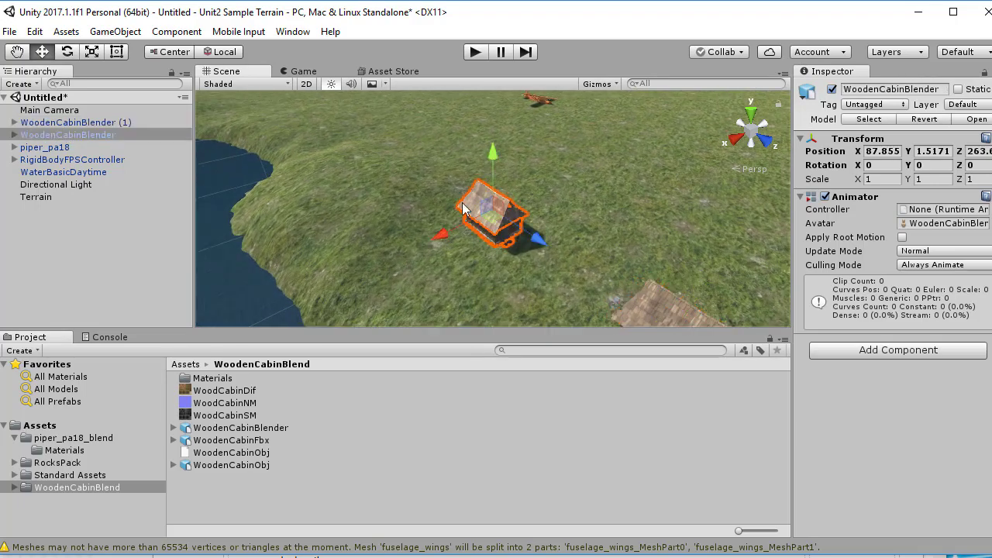
pyautogui.click(66, 51)
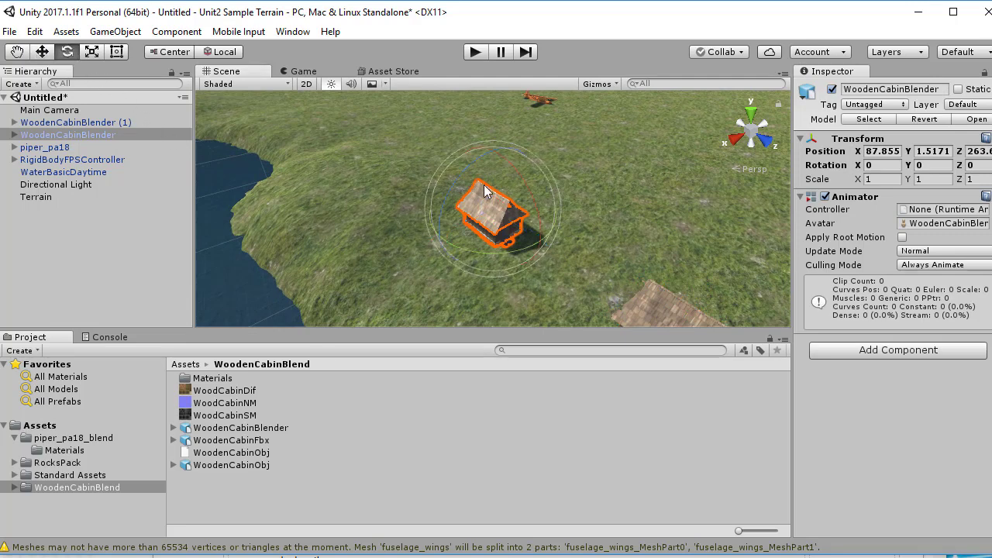
pyautogui.moveTo(470, 163); pyautogui.dragTo(462, 169)
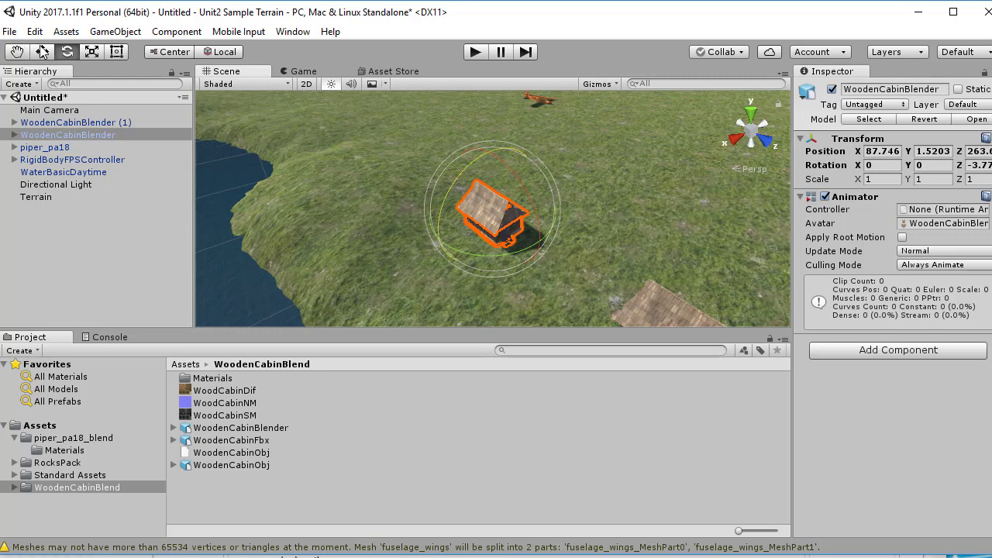
pyautogui.click(42, 52)
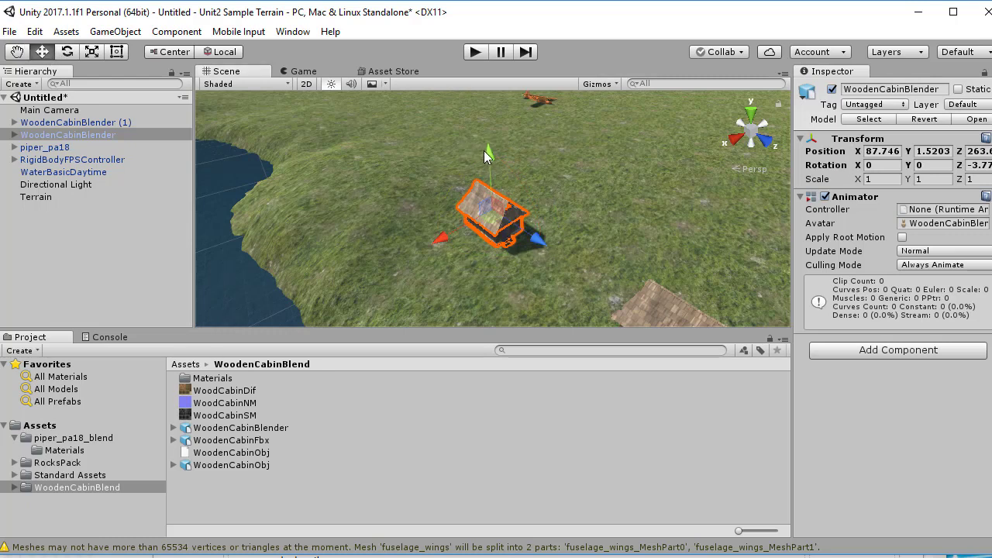
pyautogui.moveTo(484, 151); pyautogui.dragTo(463, 187)
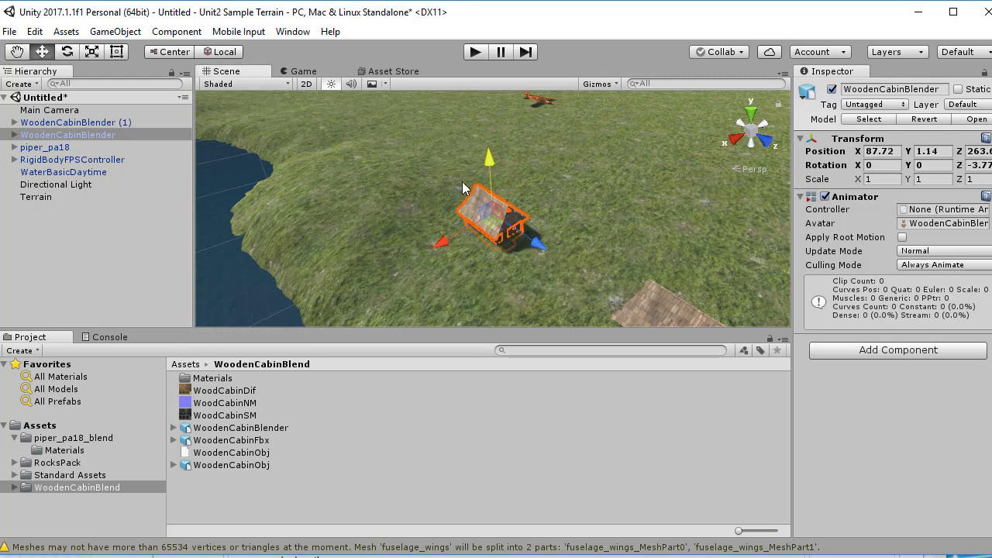
# Tilt the same cabin further, to about -6.75 degrees X and -6.6 degrees Z, and sink it slightly deeper into the ground
pyautogui.click(68, 52)
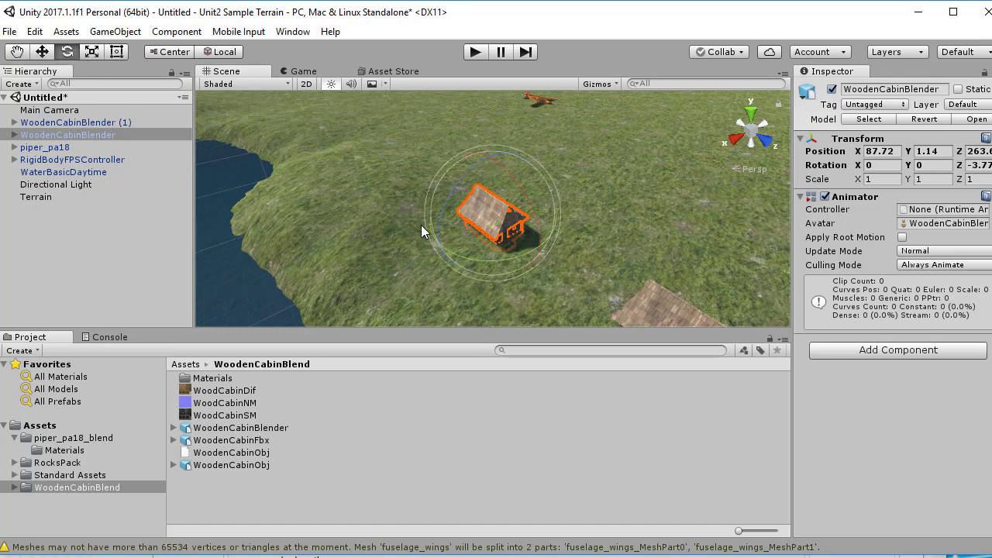
pyautogui.moveTo(505, 169); pyautogui.dragTo(457, 171)
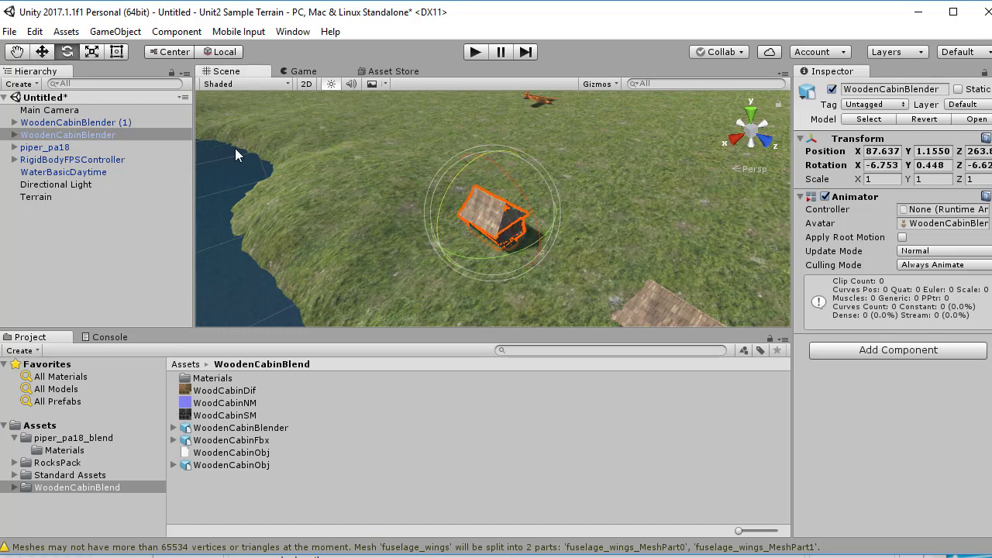
pyautogui.click(42, 52)
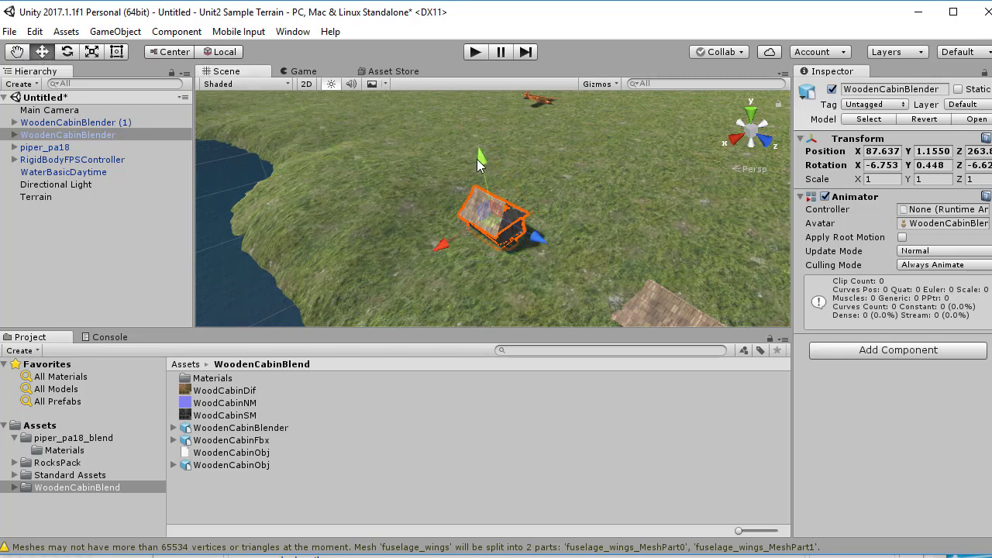
pyautogui.moveTo(480, 166); pyautogui.dragTo(480, 169)
pyautogui.click(592, 199)
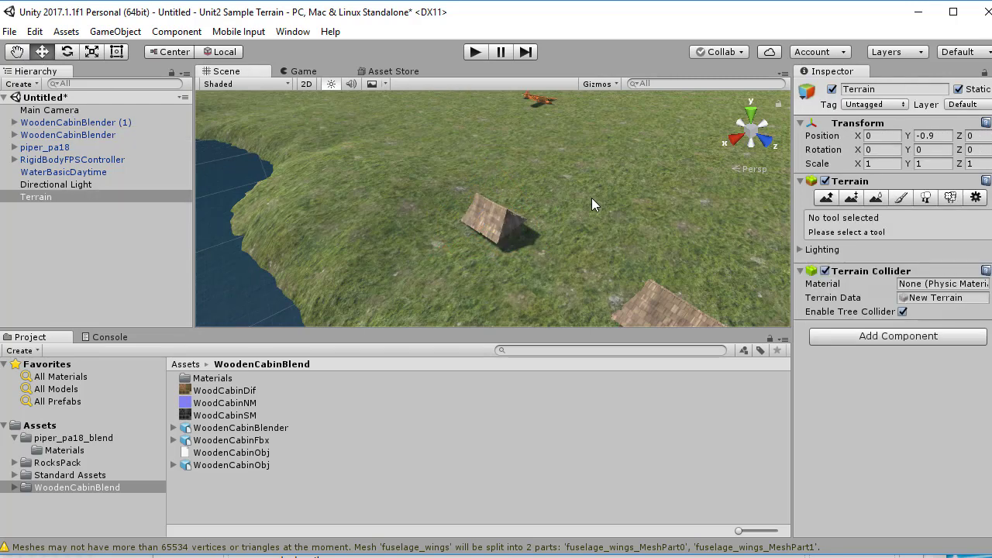
# Move the second cabin next to the tilted one, to about Z 270.1, and lower it to Y 1.32
pyautogui.scroll(-3, 623, 257)
pyautogui.click(621, 284)
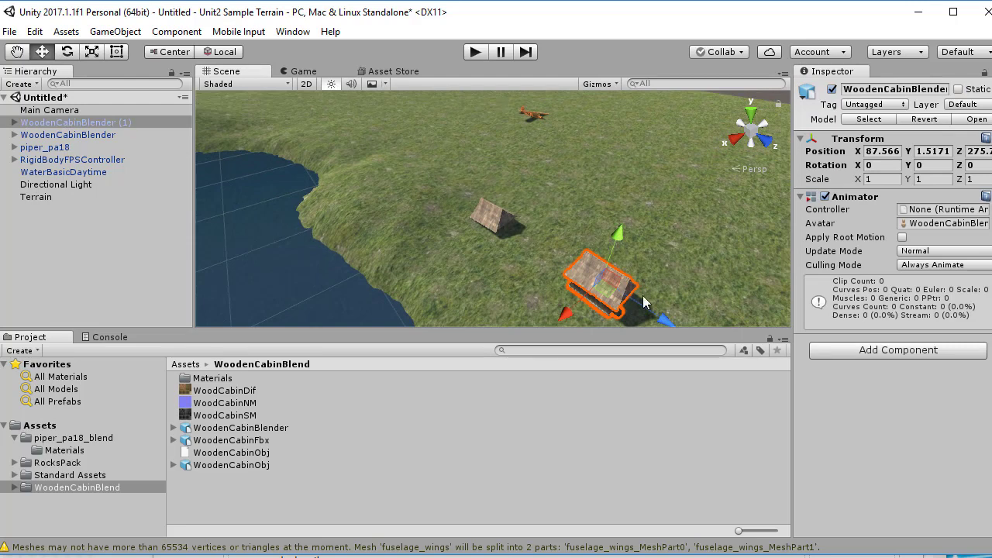
pyautogui.moveTo(650, 308); pyautogui.dragTo(551, 192)
pyautogui.click(606, 220)
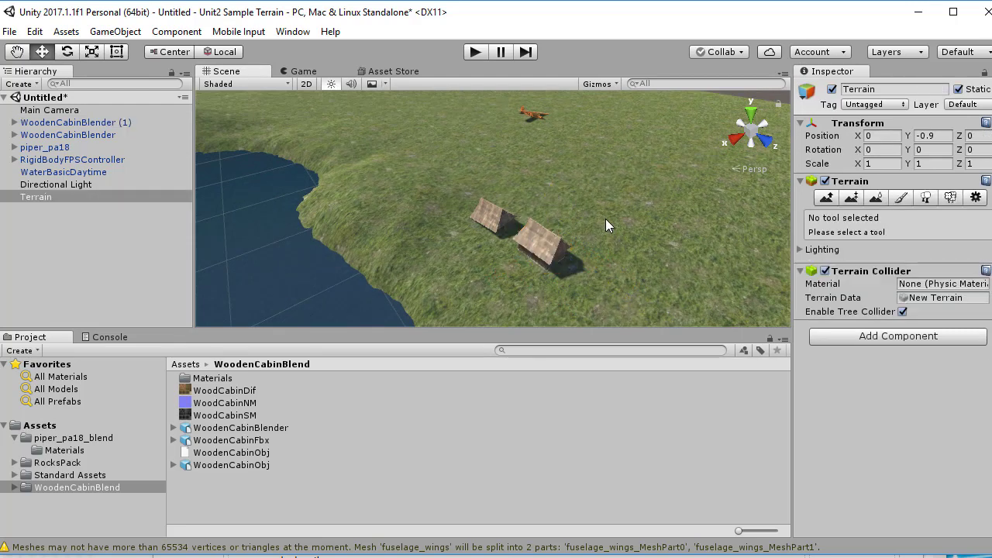
pyautogui.click(555, 259)
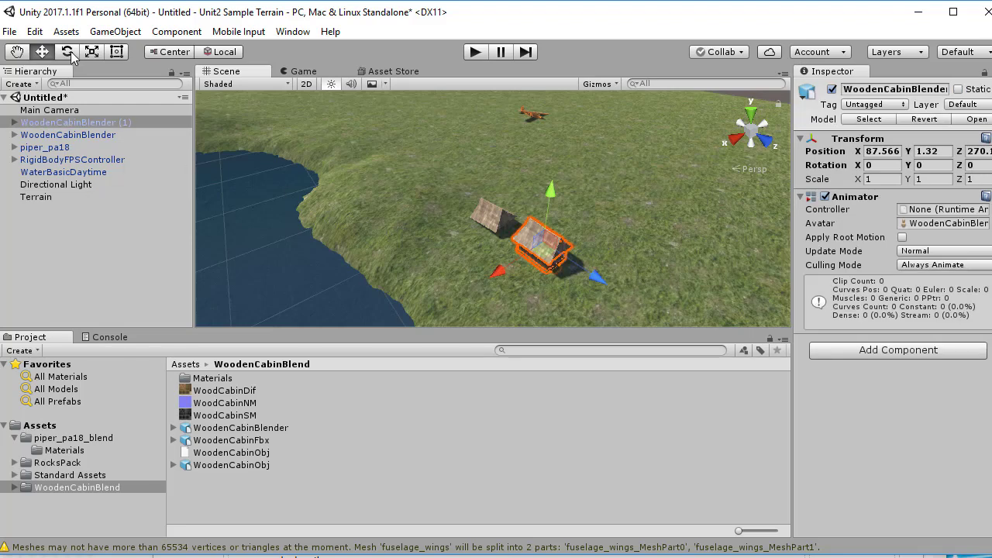
pyautogui.click(654, 257)
# Place three more WoodenCabinBlender models on the peninsula inside the channel bend, including ones at about X 140.4, Z 267.1 and X 149, Z 259.6
pyautogui.scroll(-15, 655, 259)
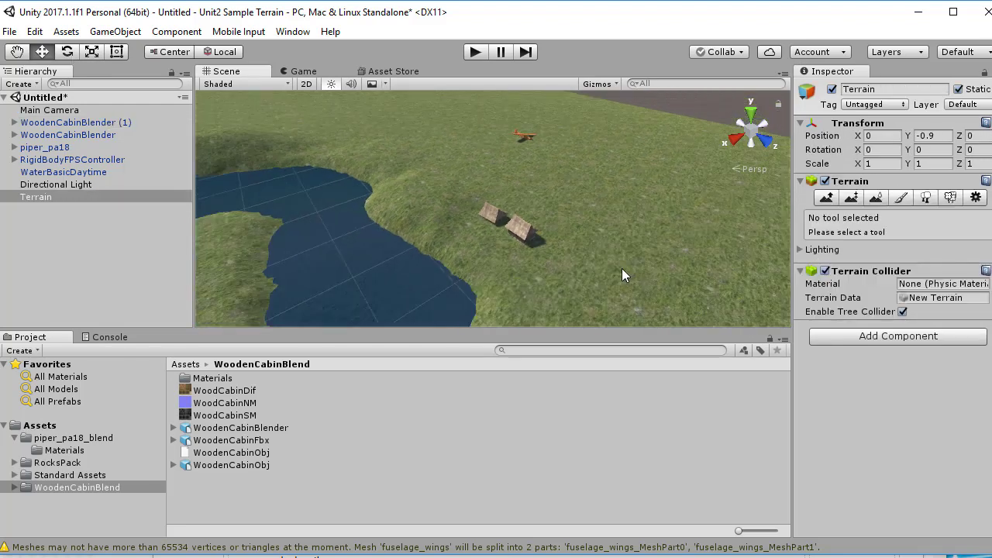
pyautogui.scroll(-4, 504, 195)
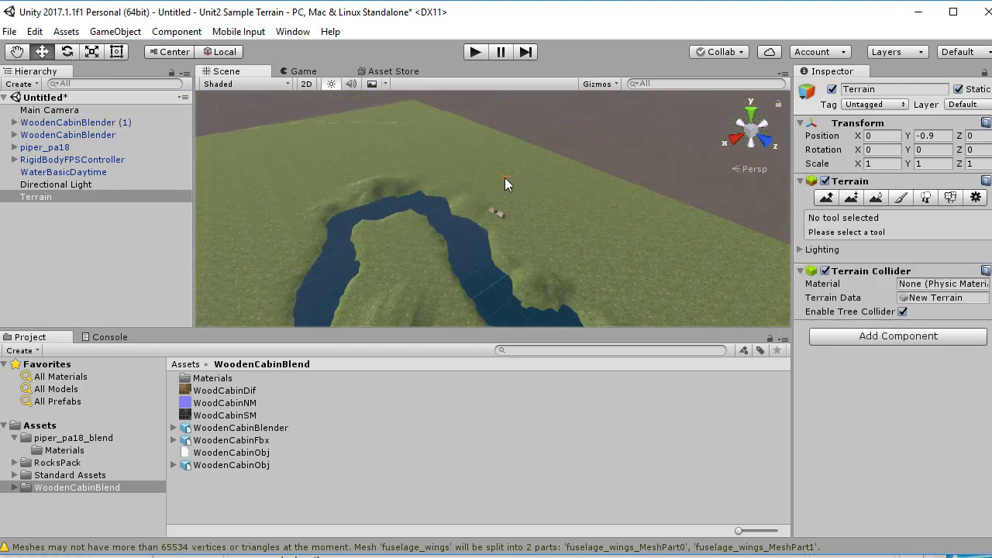
pyautogui.click(569, 262)
pyautogui.scroll(-10, 567, 256)
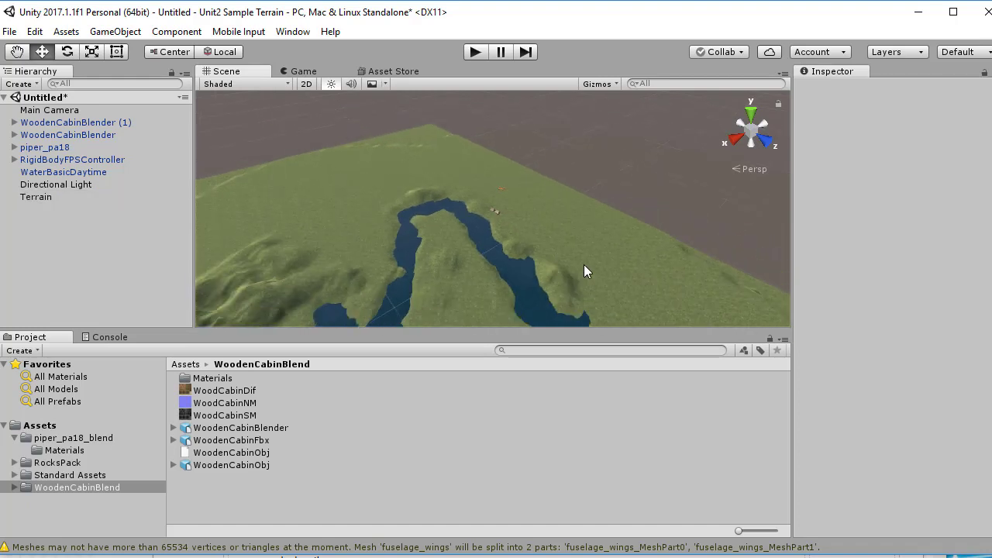
pyautogui.moveTo(579, 256); pyautogui.dragTo(574, 222, button='middle')
pyautogui.moveTo(568, 202); pyautogui.dragTo(564, 203, button='middle')
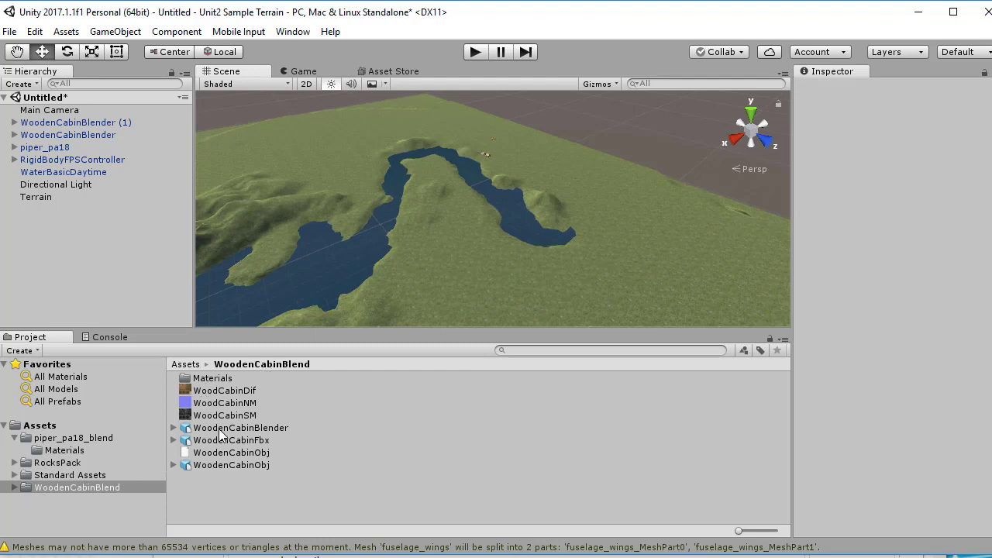
pyautogui.moveTo(219, 432); pyautogui.dragTo(406, 220)
pyautogui.moveTo(434, 176); pyautogui.dragTo(436, 174)
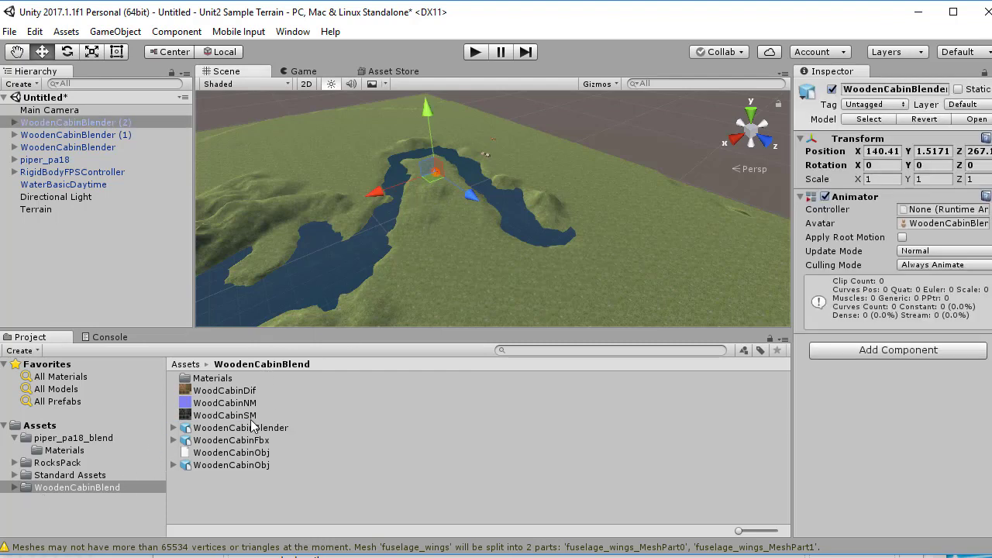
pyautogui.moveTo(233, 433); pyautogui.dragTo(457, 180)
pyautogui.moveTo(252, 429); pyautogui.dragTo(423, 176)
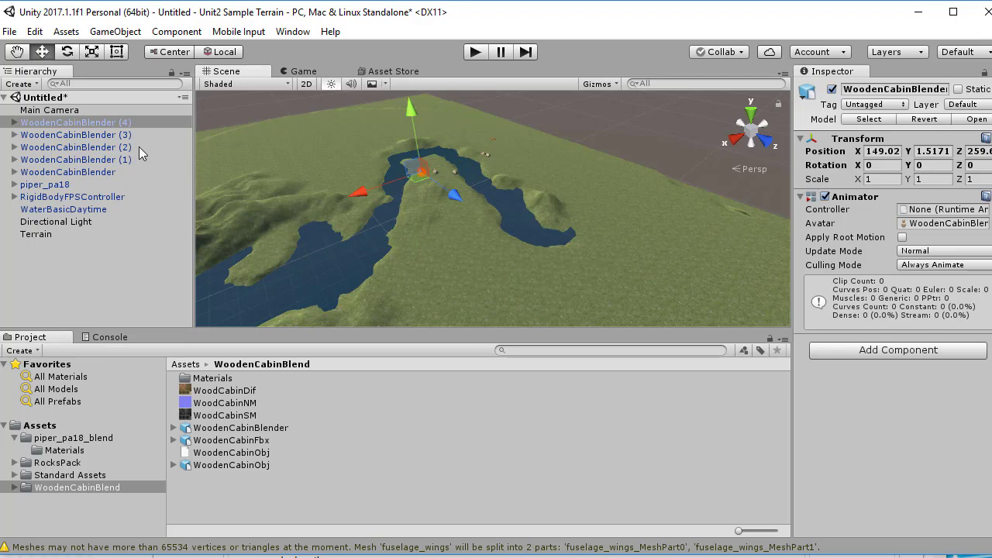
# Focus on WoodenCabinBlender (4) and set its X scale to 1.5
pyautogui.doubleClick(87, 124)
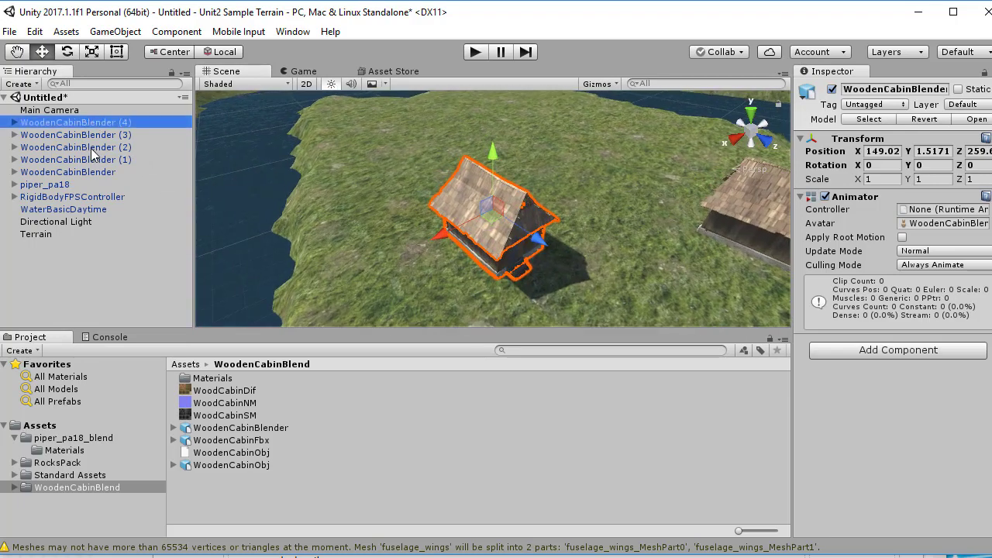
pyautogui.scroll(-5, 583, 202)
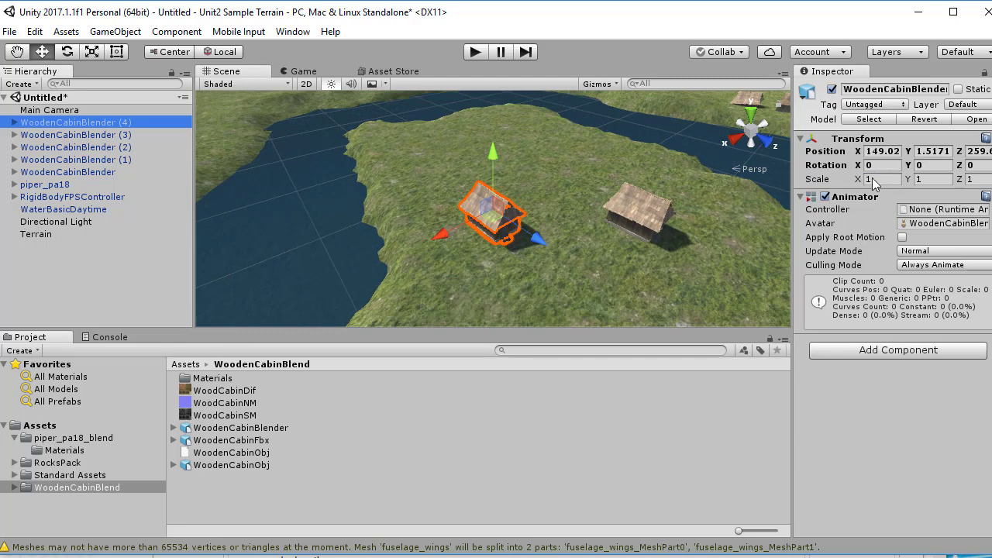
pyautogui.click(875, 179)
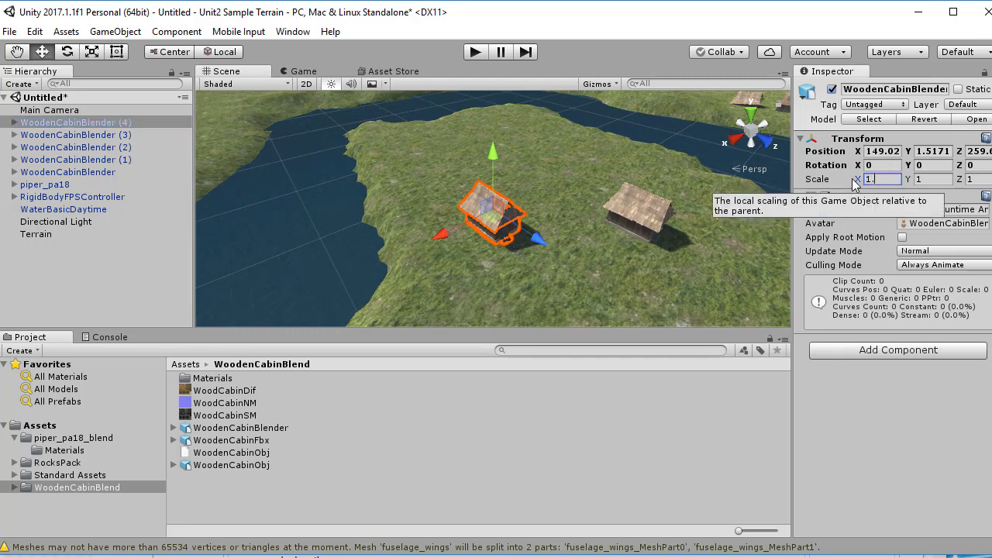
pyautogui.write('1.5')
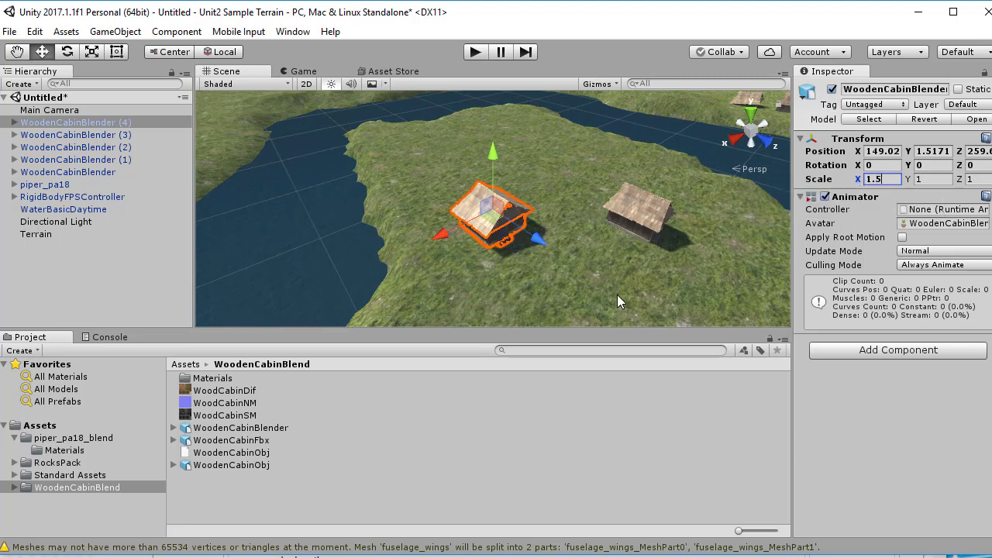
# Move WoodenCabinBlender (3) along its X axis on the peninsula to about X 138.8
pyautogui.scroll(-5, 636, 291)
pyautogui.click(725, 216)
pyautogui.moveTo(731, 221); pyautogui.dragTo(676, 271)
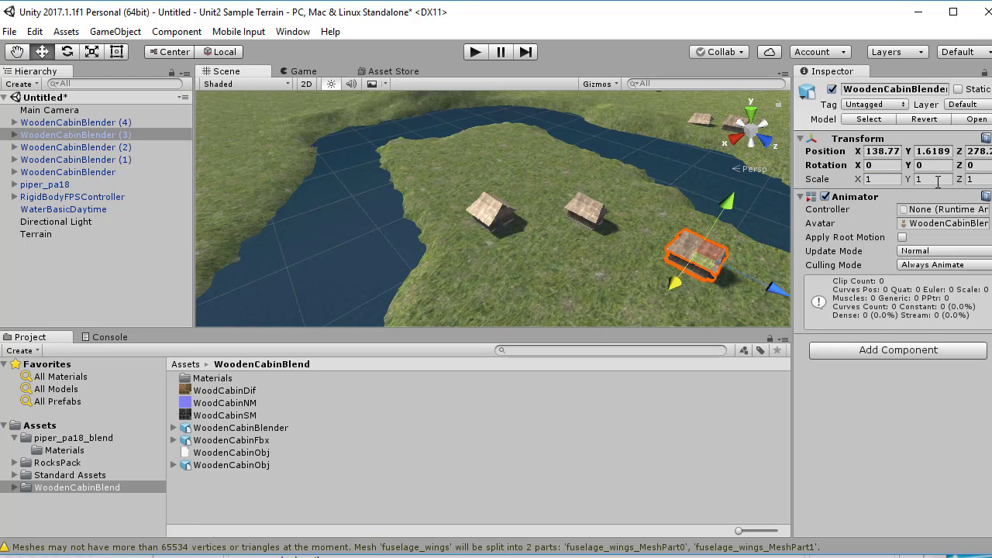
# Set the Z scale of WoodenCabinBlender (3) on the peninsula to 1.5
pyautogui.click(978, 179)
pyautogui.write('1.5')
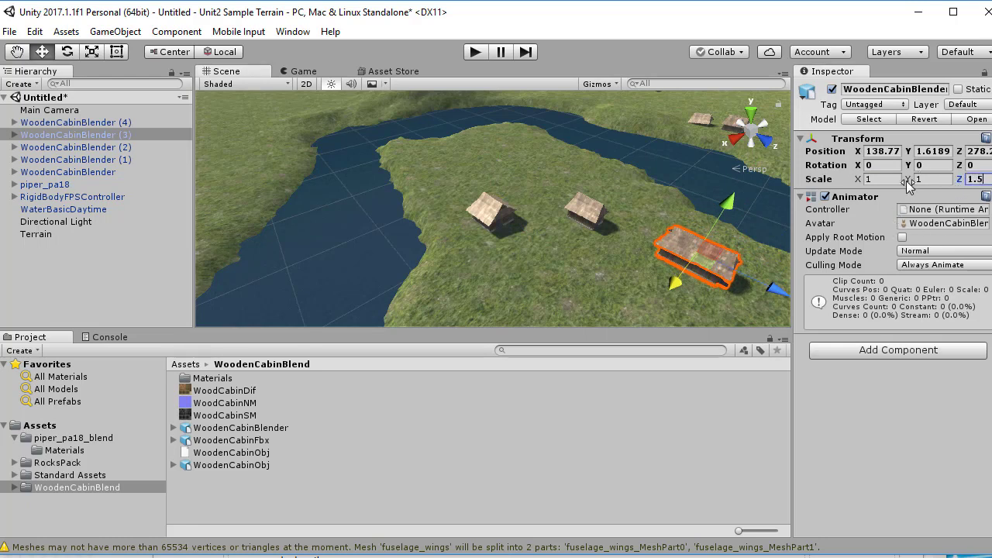
pyautogui.click(873, 179)
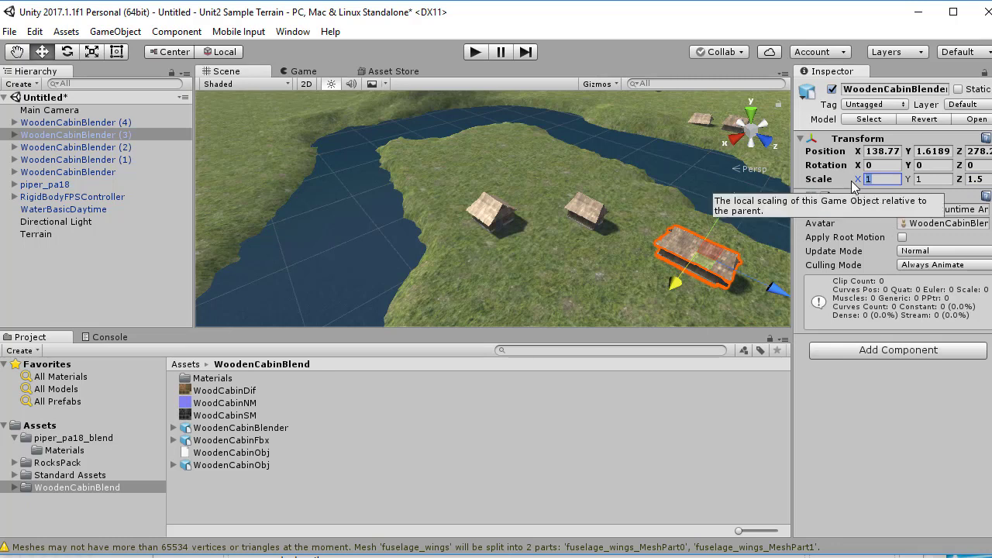
pyautogui.click(581, 279)
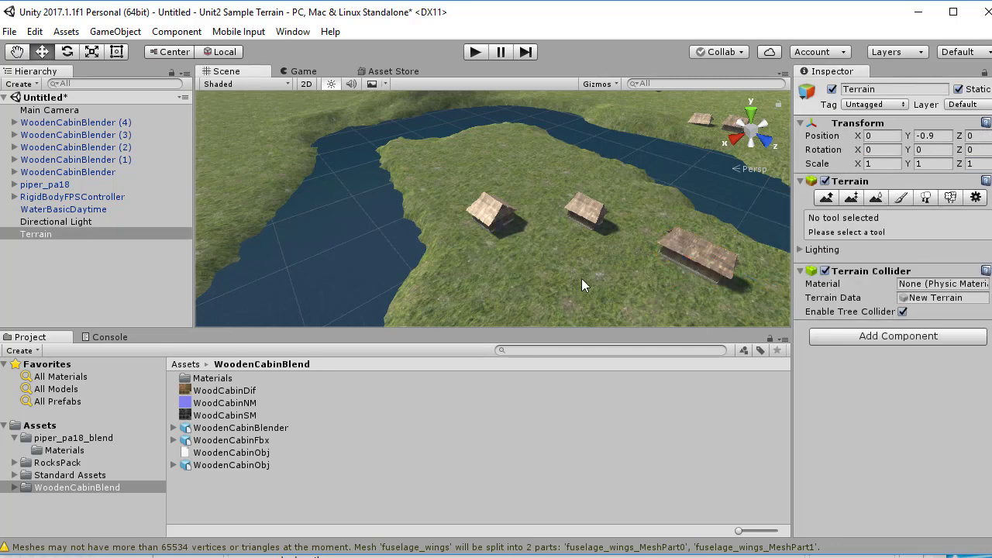
# Rotate WoodenCabinBlender (2), the middle cabin on the peninsula, with the Rotate tool
pyautogui.click(575, 213)
pyautogui.click(62, 52)
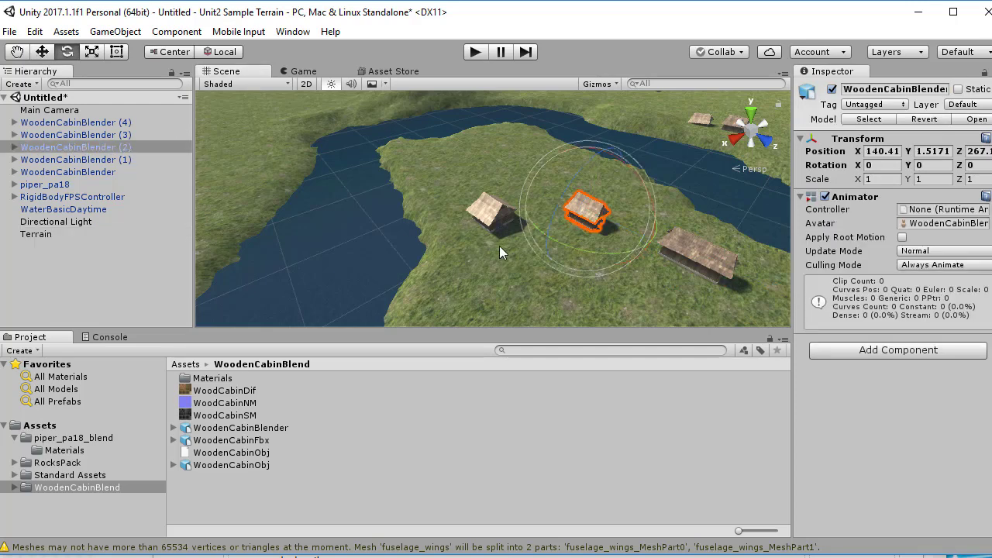
pyautogui.moveTo(528, 221); pyautogui.dragTo(620, 264)
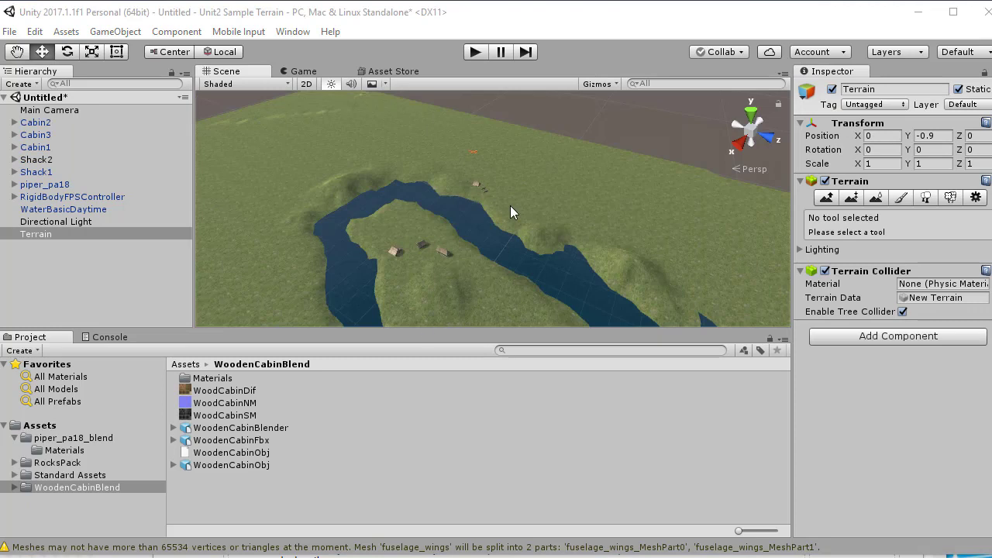
# Examine Shack1 and Shack2 beyond the river, including their child objects in the scene hierarchy
pyautogui.click(475, 186)
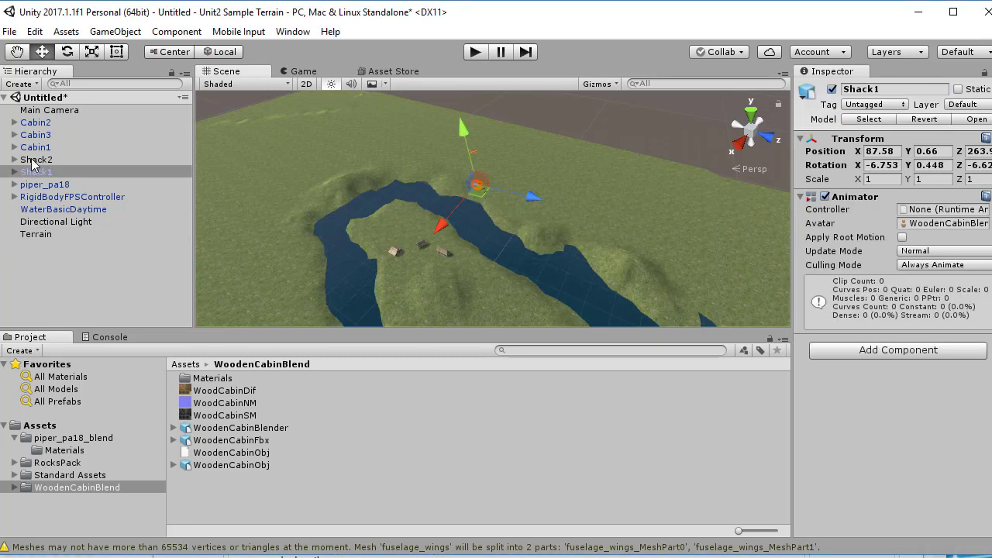
pyautogui.scroll(5, 461, 214)
pyautogui.scroll(3, 460, 218)
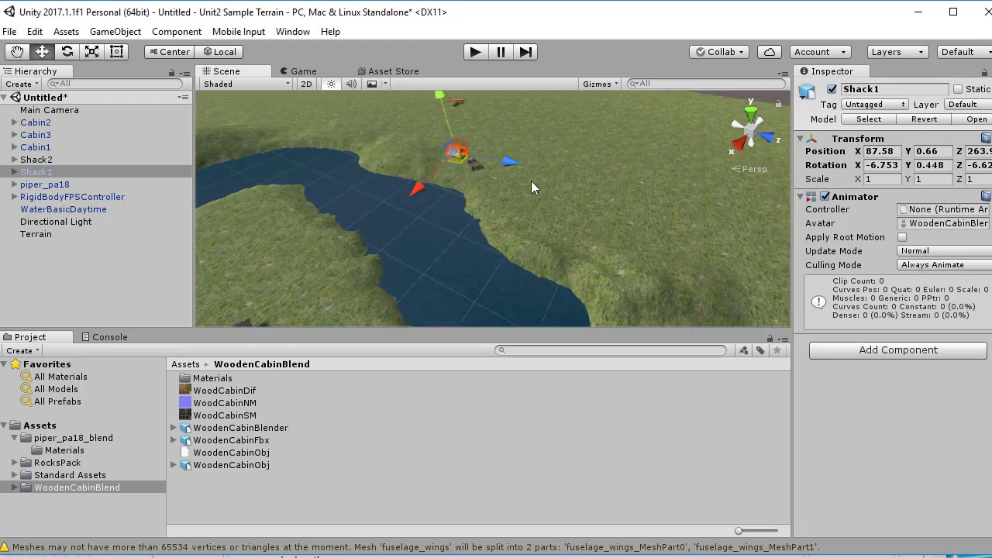
pyautogui.click(14, 160)
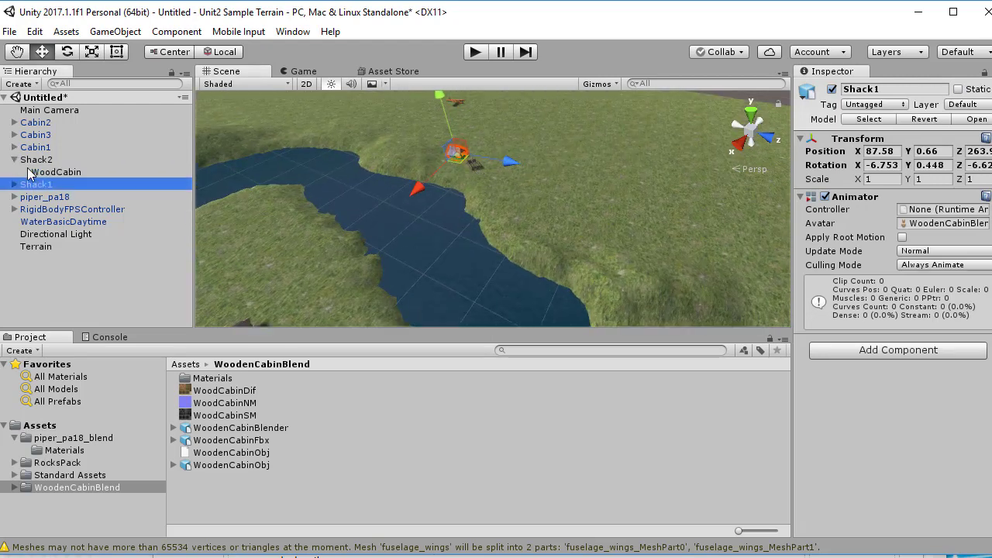
pyautogui.click(15, 159)
pyautogui.click(14, 173)
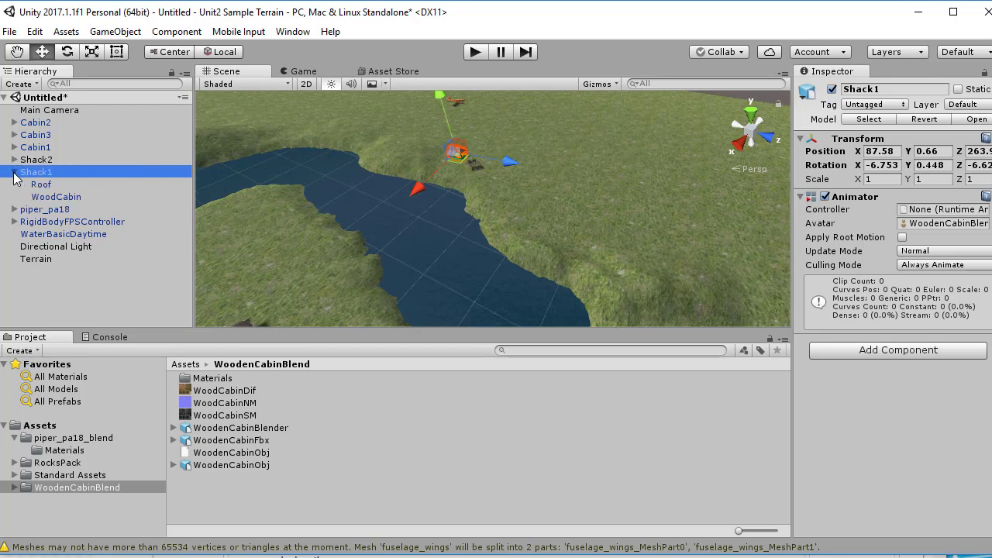
pyautogui.click(14, 172)
pyautogui.scroll(3, 483, 206)
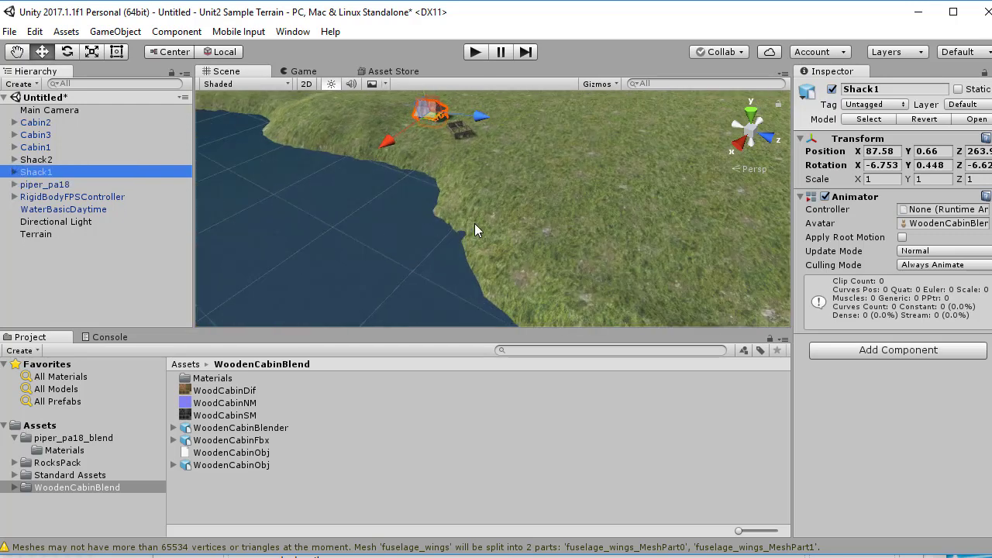
pyautogui.click(43, 160)
pyautogui.doubleClick(43, 159)
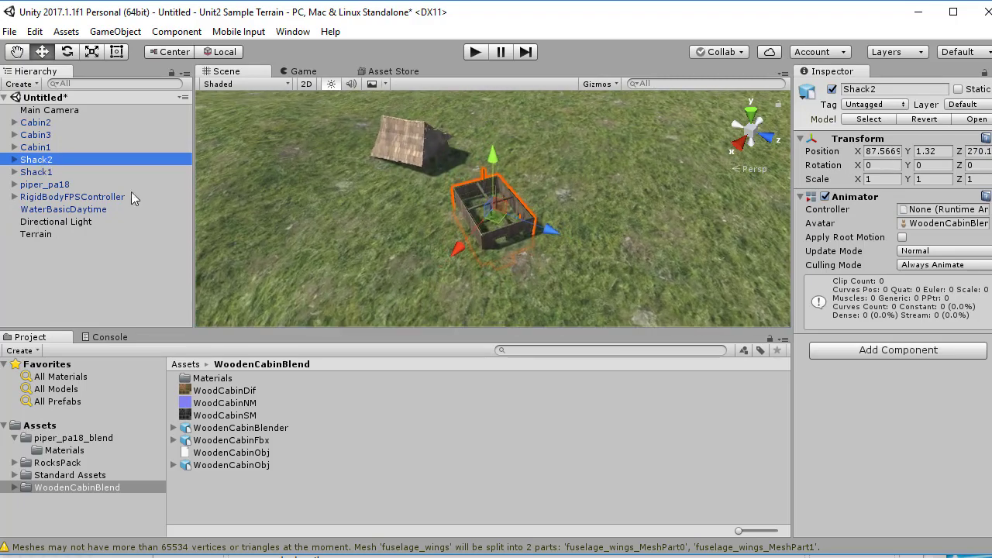
pyautogui.click(379, 233)
# Focus on Cabin3 and examine the peninsula cabins and their position relative to the river and surrounding terrain
pyautogui.click(42, 148)
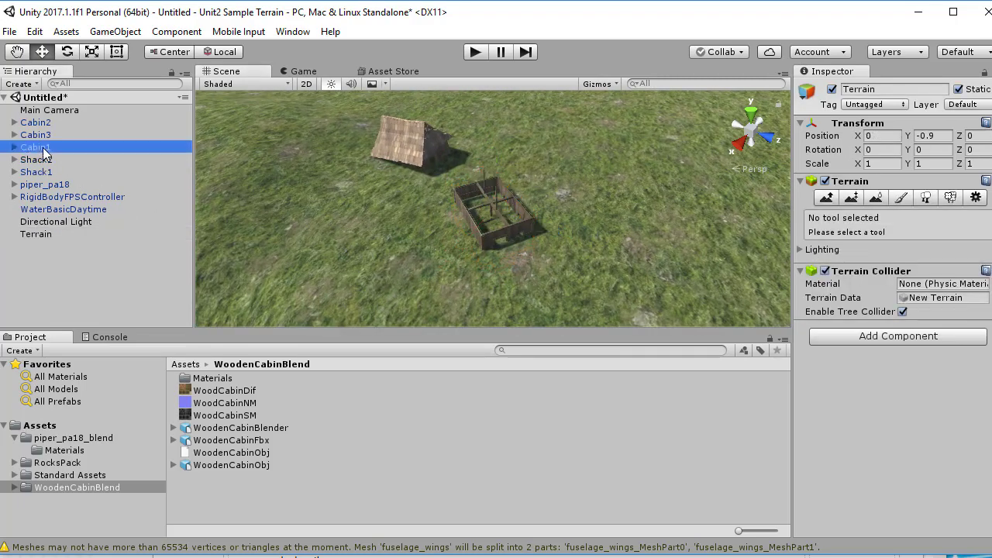
pyautogui.doubleClick(36, 135)
pyautogui.scroll(-6, 303, 170)
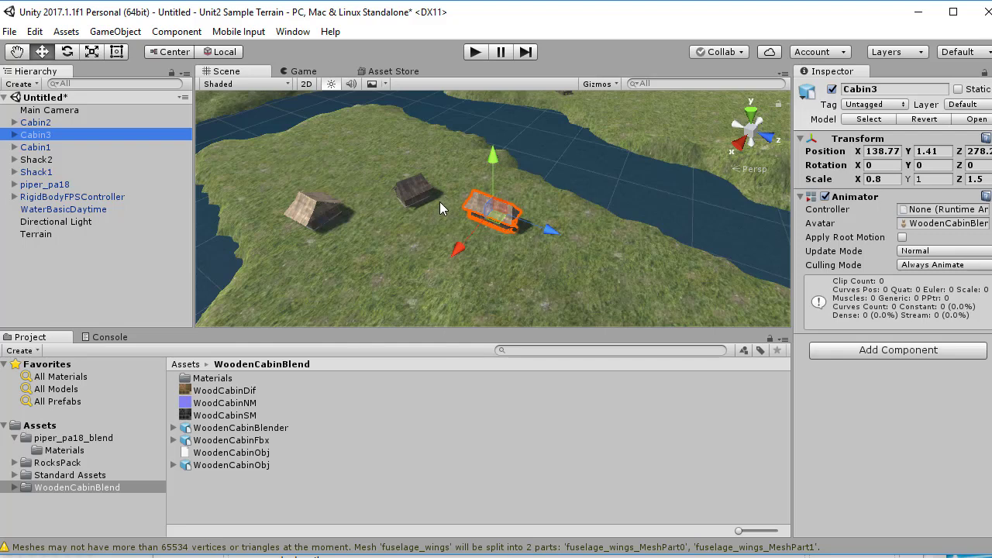
pyautogui.scroll(-6, 462, 171)
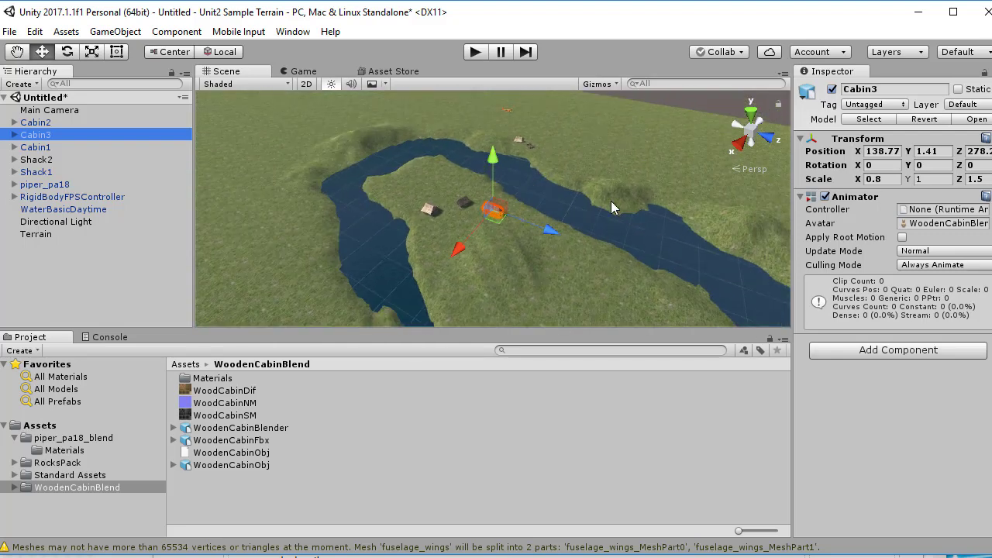
pyautogui.moveTo(611, 201); pyautogui.dragTo(539, 241, button='middle')
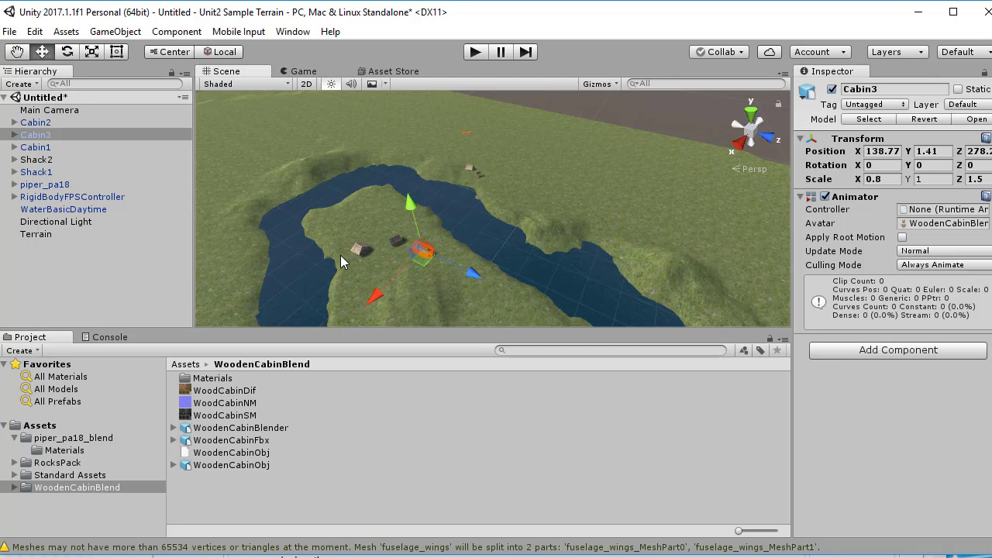
pyautogui.moveTo(331, 253); pyautogui.dragTo(390, 203, button='middle')
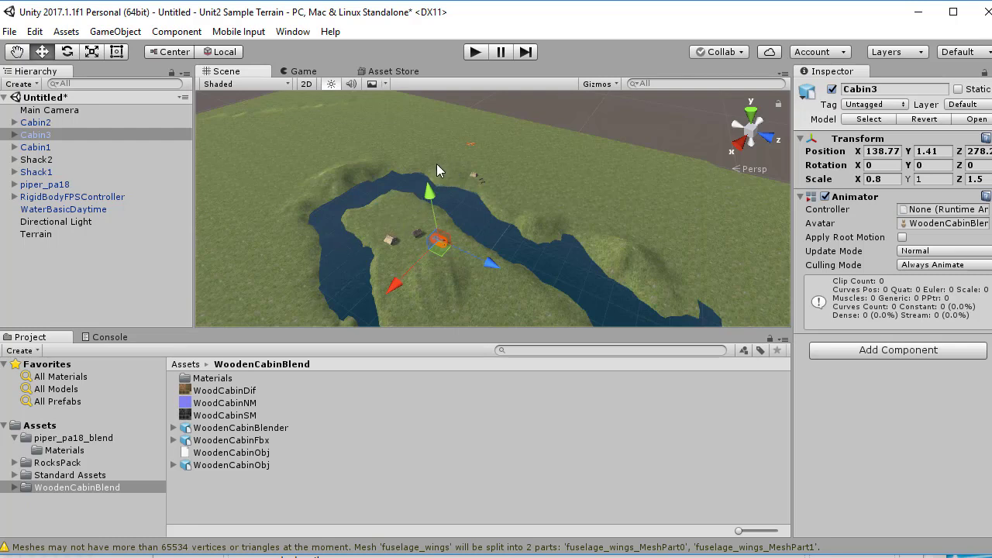
# Add the Broadleaf_Mobile prefab to the terrain's placeable trees
pyautogui.click(38, 233)
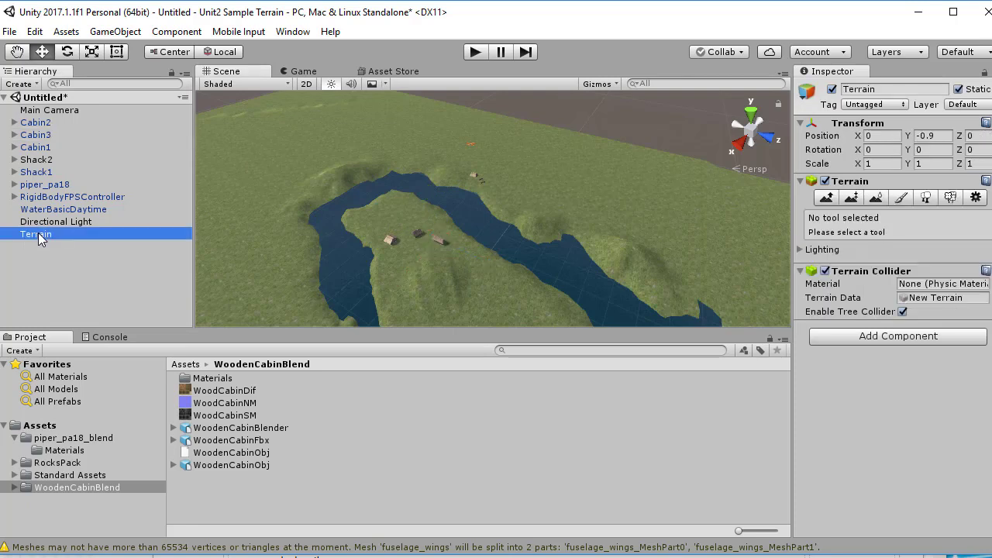
pyautogui.click(927, 198)
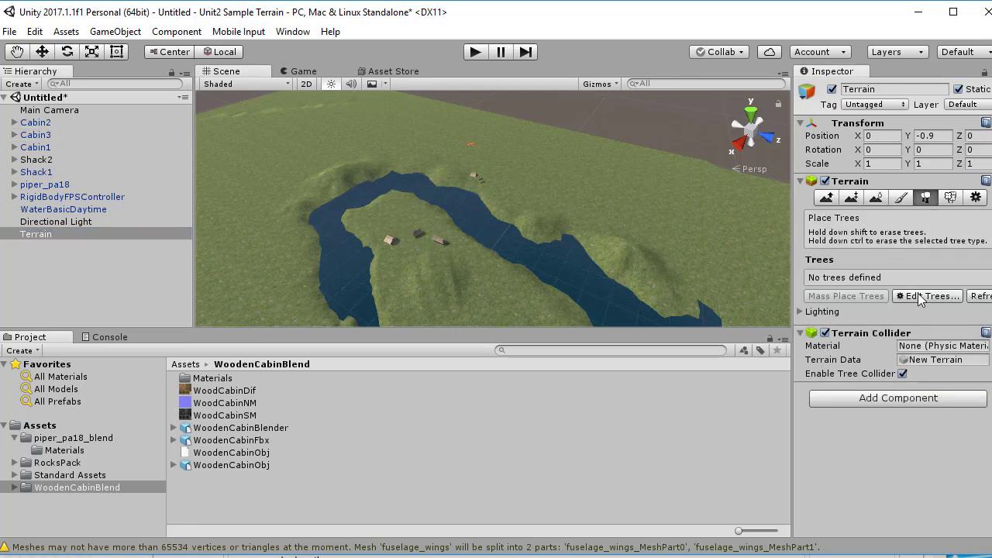
pyautogui.click(934, 299)
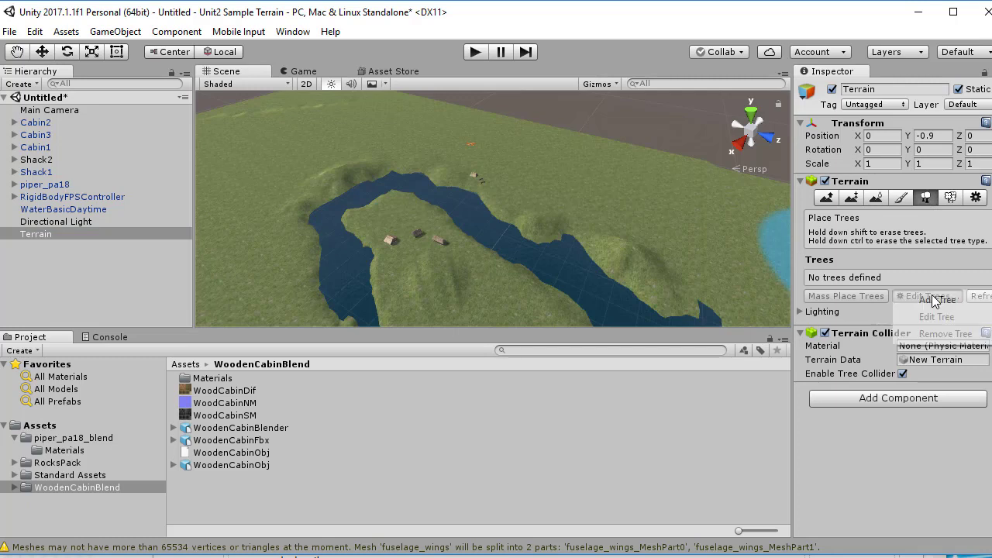
pyautogui.click(934, 302)
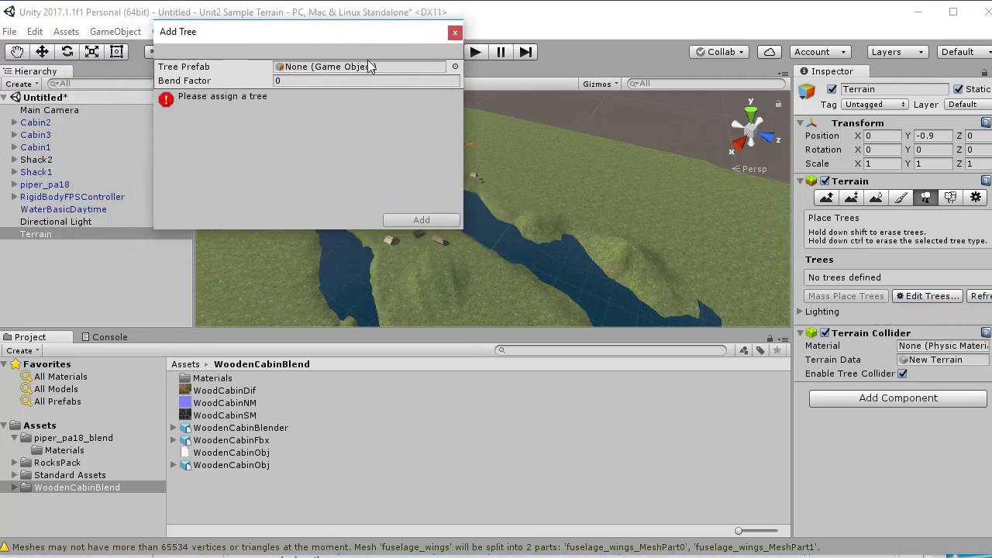
pyautogui.click(454, 66)
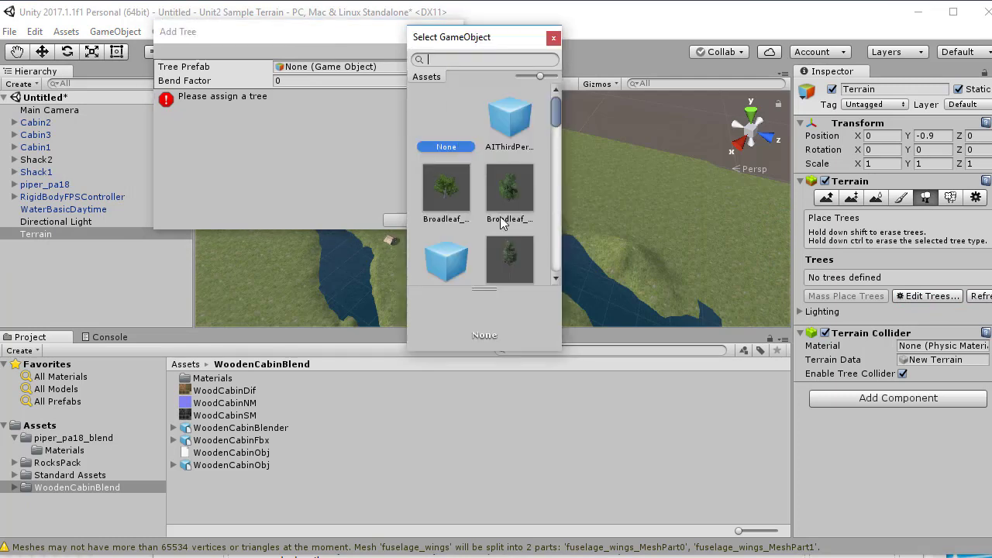
pyautogui.click(452, 194)
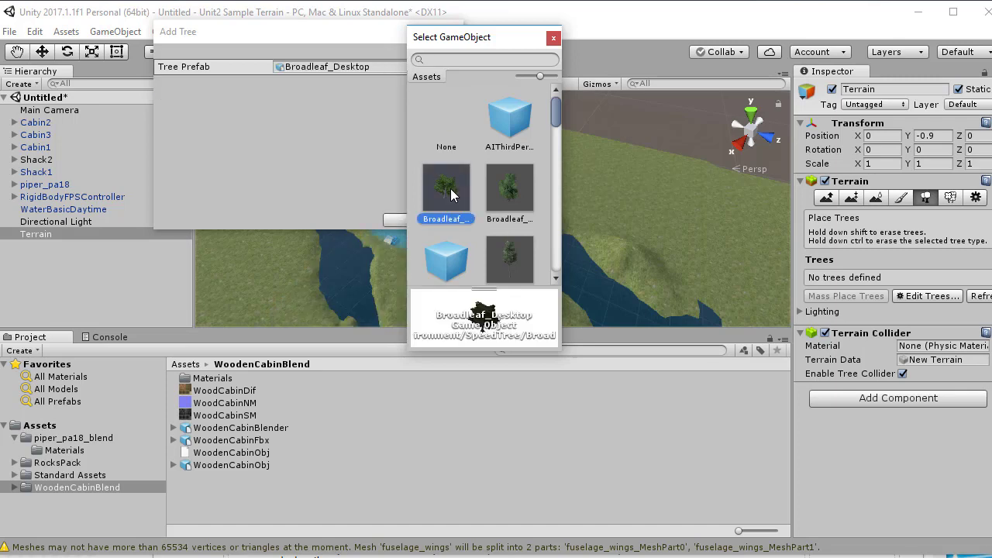
pyautogui.click(505, 189)
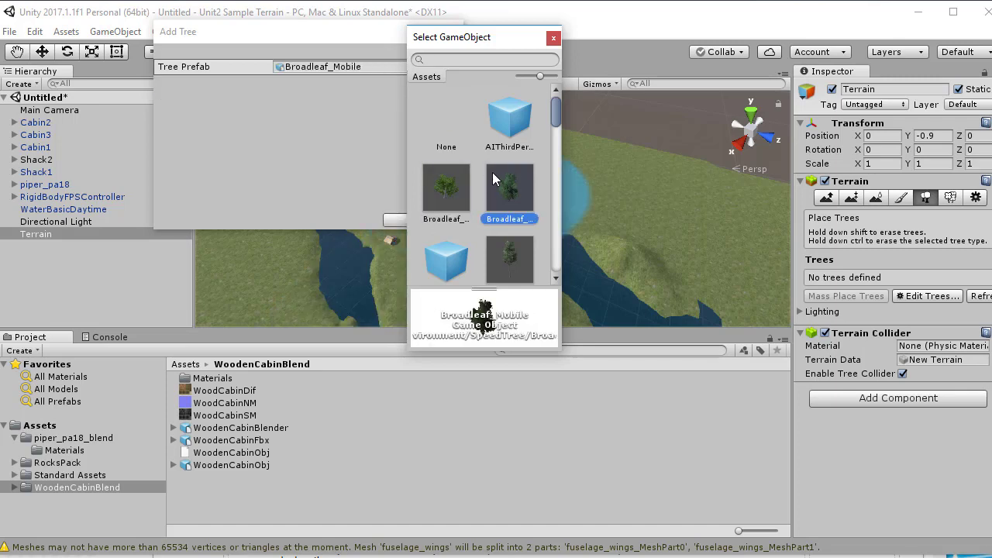
pyautogui.click(553, 37)
pyautogui.click(422, 220)
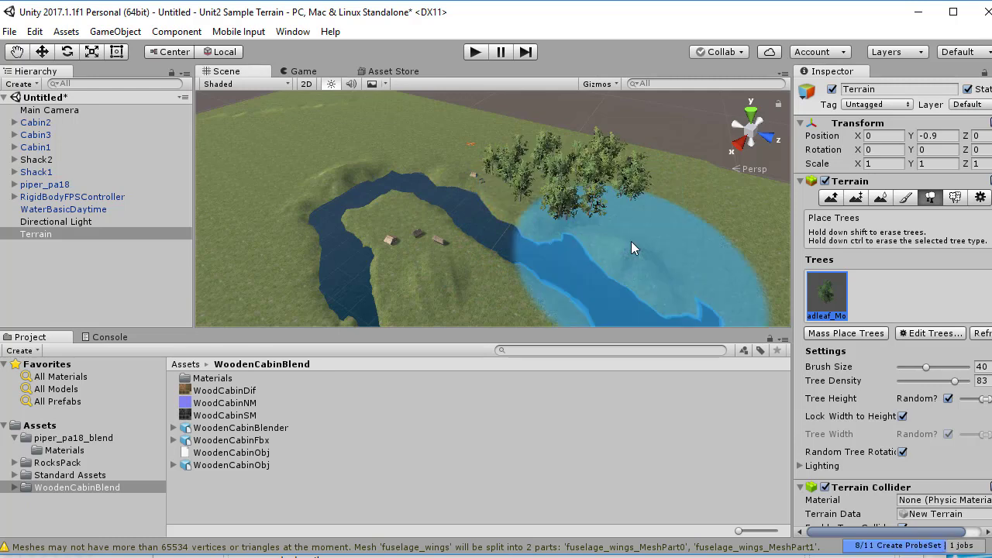
# Plant a test cluster of broadleaf trees beside the far riverbank and erase it
pyautogui.click(546, 176)
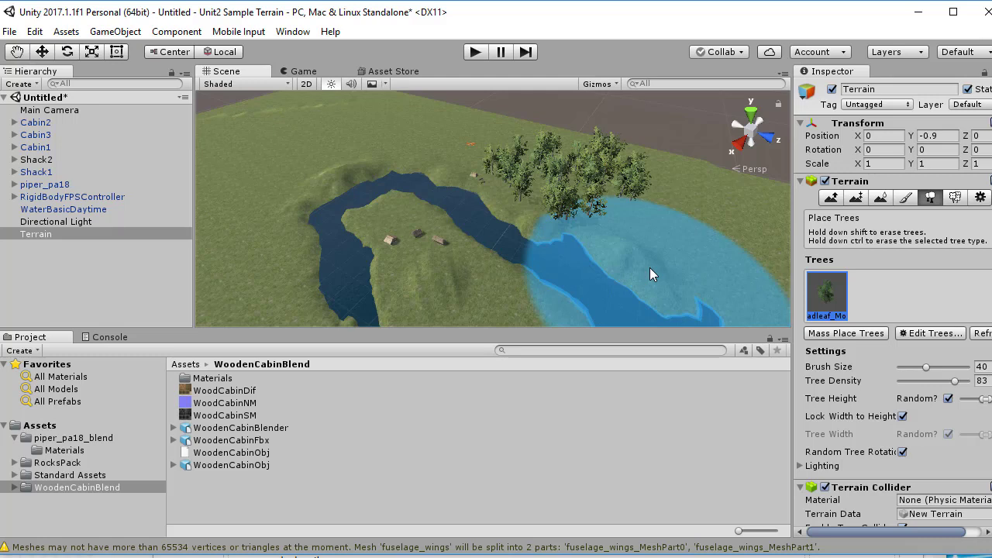
pyautogui.keyDown('shift'); pyautogui.click(579, 224); pyautogui.keyUp('shift')
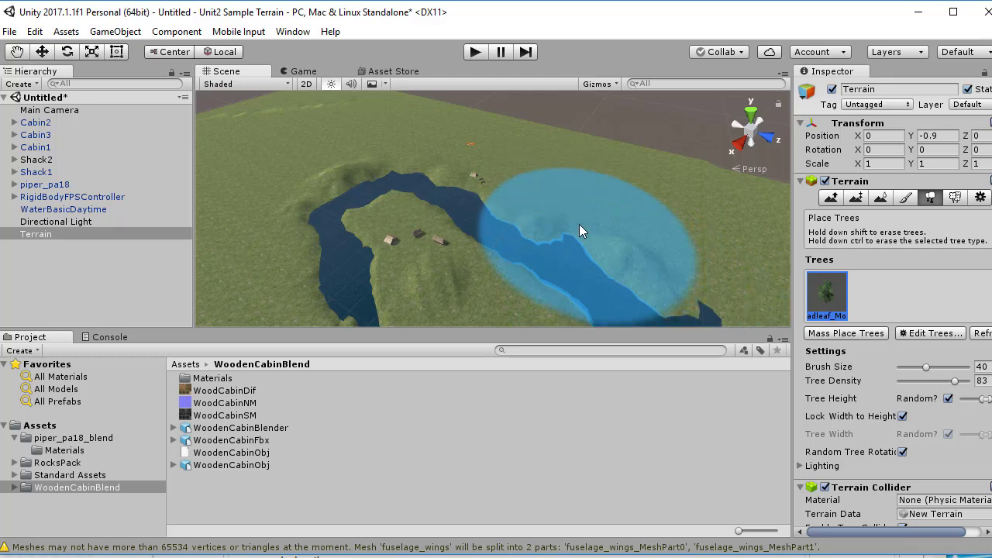
# Paint broadleaf trees across the land beyond the river with brush size 31, tree density 38 and a wider random height range
pyautogui.click(936, 380)
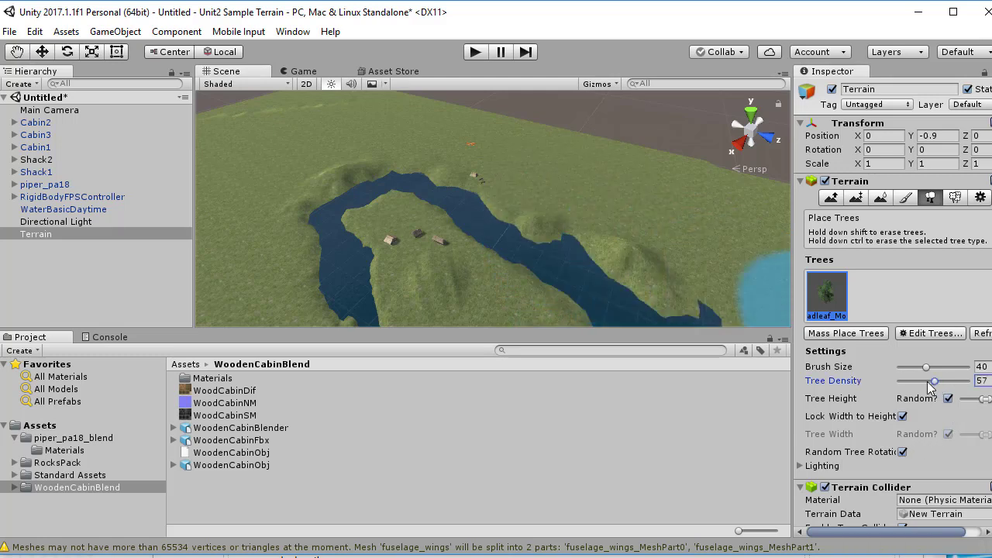
pyautogui.moveTo(929, 382); pyautogui.dragTo(921, 381)
pyautogui.click(921, 368)
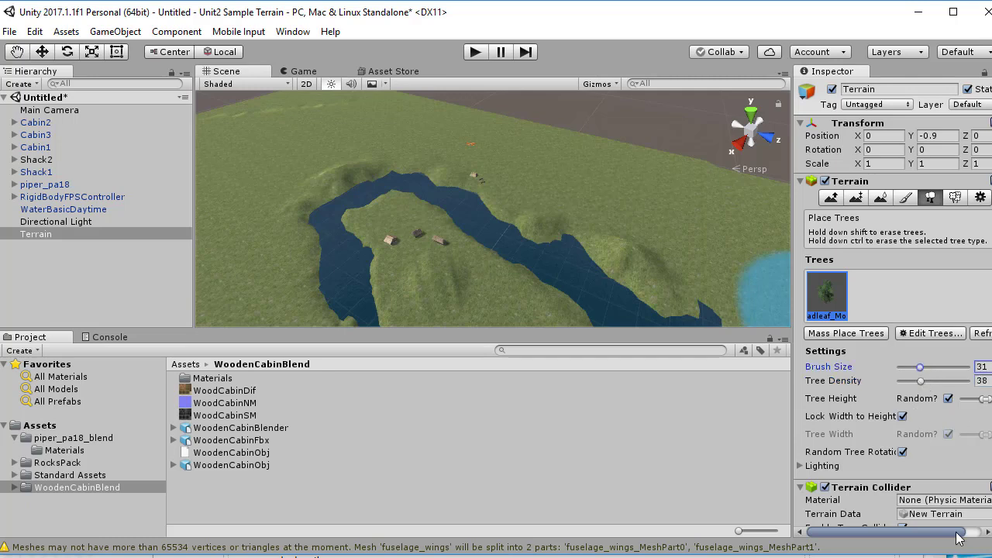
pyautogui.moveTo(949, 538); pyautogui.dragTo(970, 538)
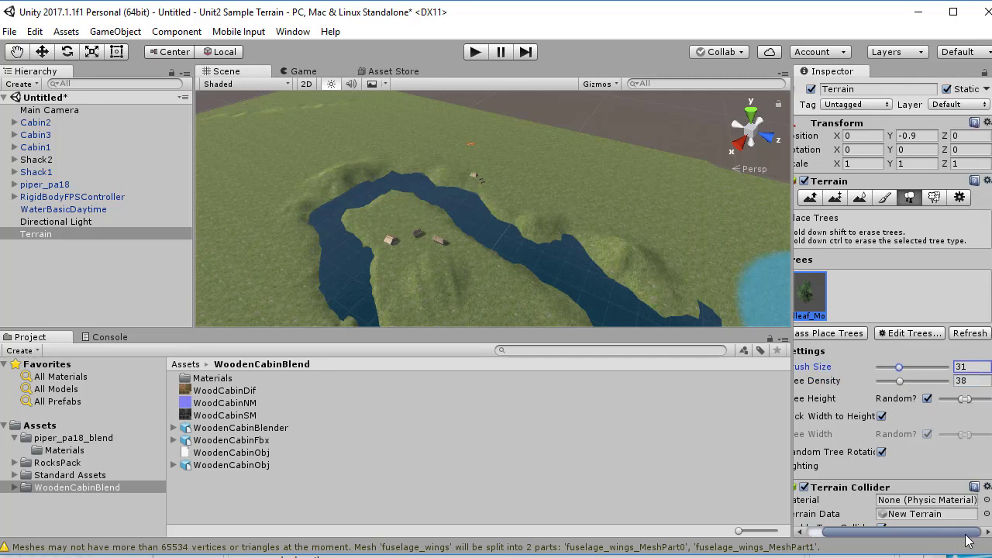
pyautogui.click(957, 399)
pyautogui.moveTo(956, 400); pyautogui.dragTo(969, 399)
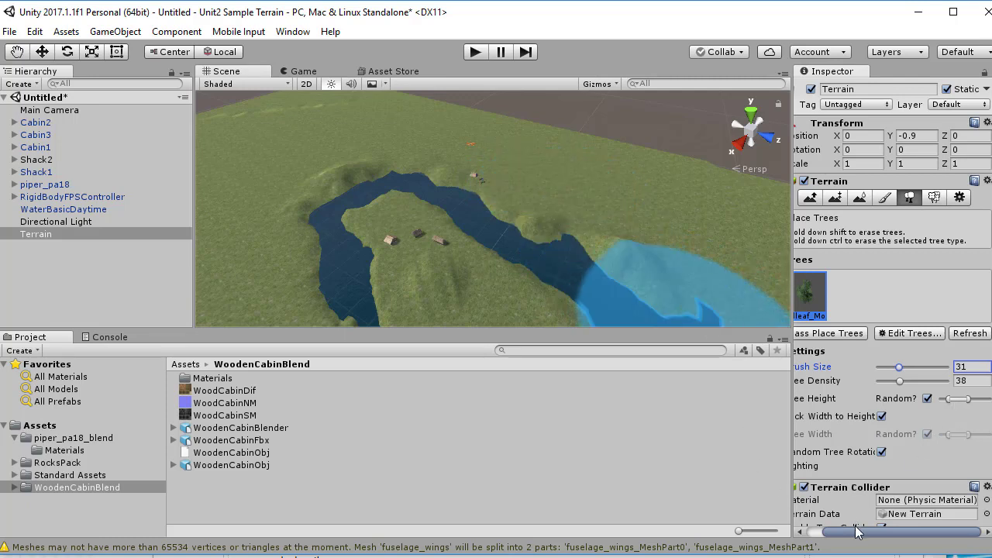
pyautogui.moveTo(857, 532); pyautogui.dragTo(824, 534)
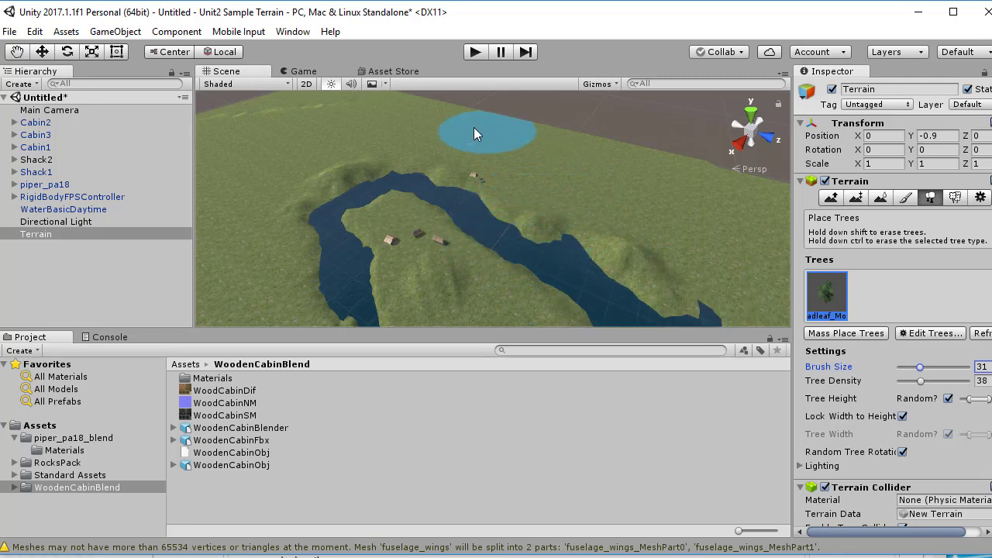
pyautogui.moveTo(384, 133)
pyautogui.mouseDown()
pyautogui.moveTo(431, 132)
pyautogui.moveTo(517, 153)
pyautogui.moveTo(565, 192)
pyautogui.moveTo(605, 196)
pyautogui.moveTo(614, 171)
pyautogui.moveTo(544, 186)
pyautogui.moveTo(287, 166)
pyautogui.moveTo(287, 152)
pyautogui.moveTo(301, 176)
pyautogui.mouseUp()
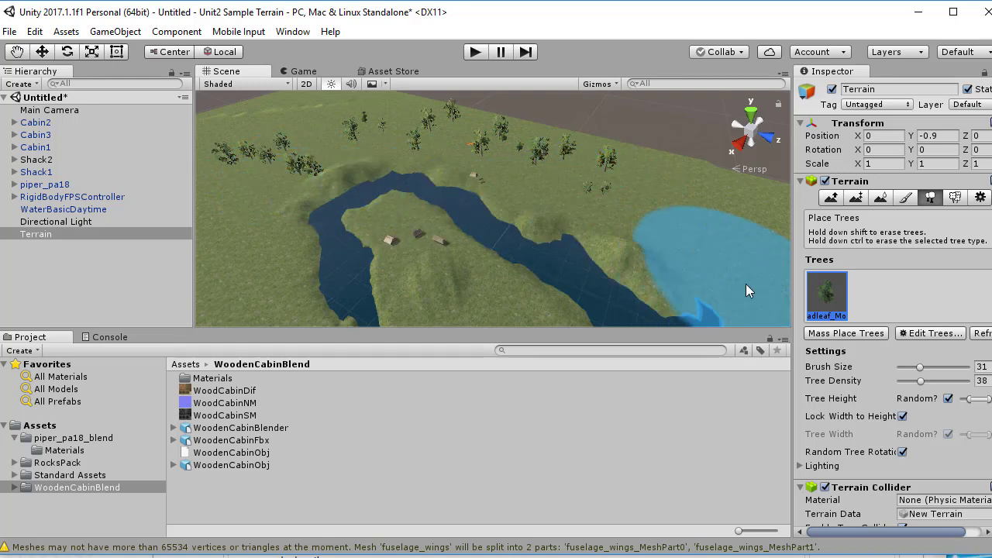
# Add GrassFrond01AlbedoAlpha as a grass texture in the terrain's paintable details, keeping the default size and colour settings
pyautogui.click(955, 199)
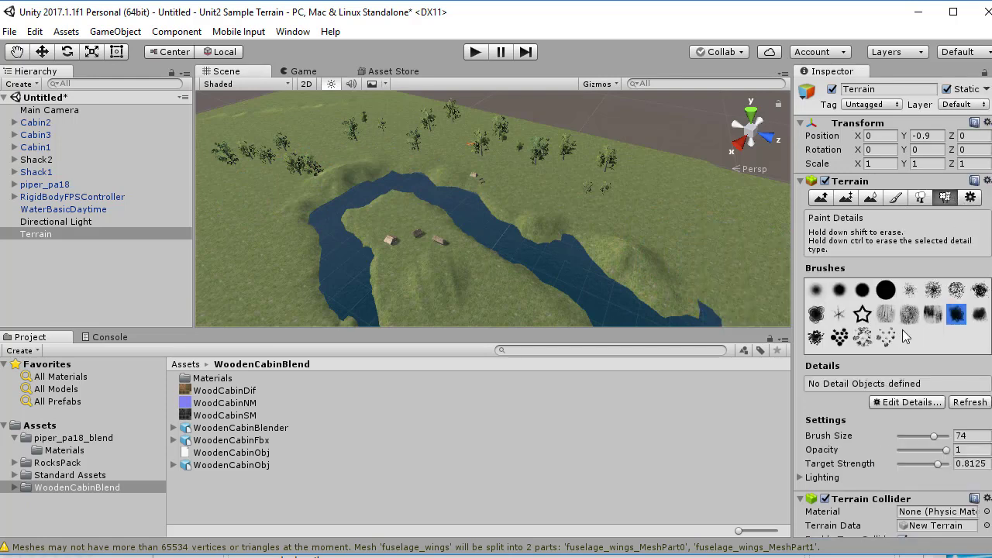
pyautogui.click(922, 404)
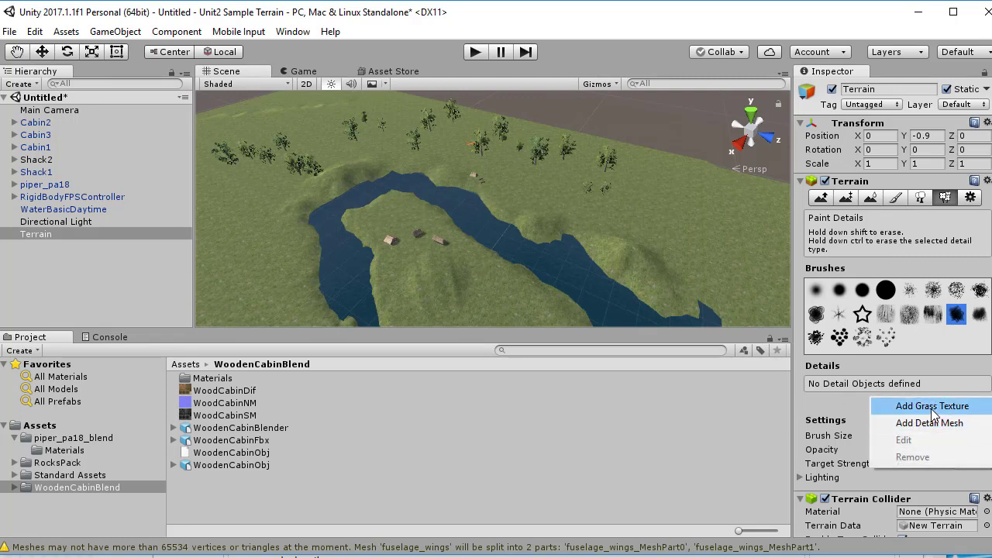
pyautogui.click(933, 408)
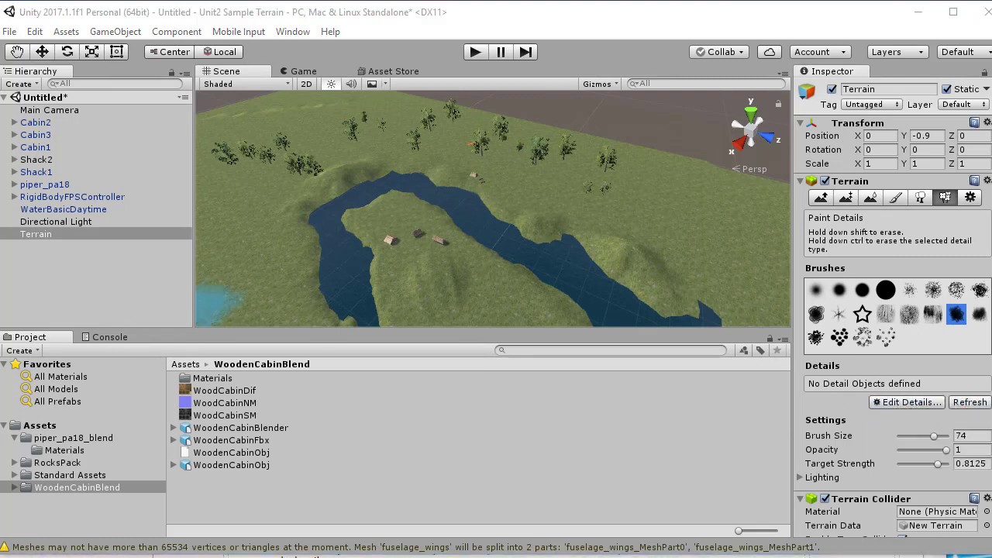
pyautogui.moveTo(250, 116); pyautogui.dragTo(313, 101)
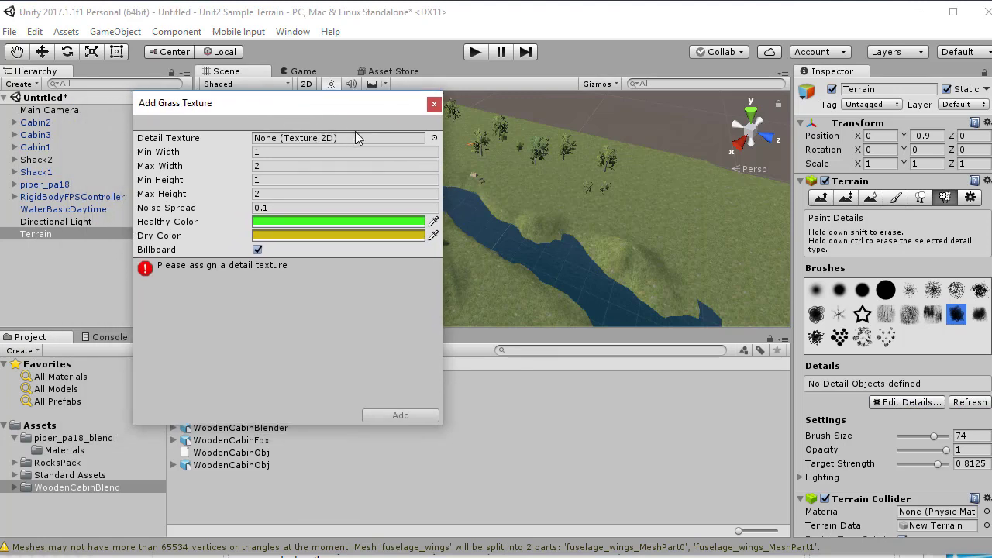
pyautogui.click(431, 138)
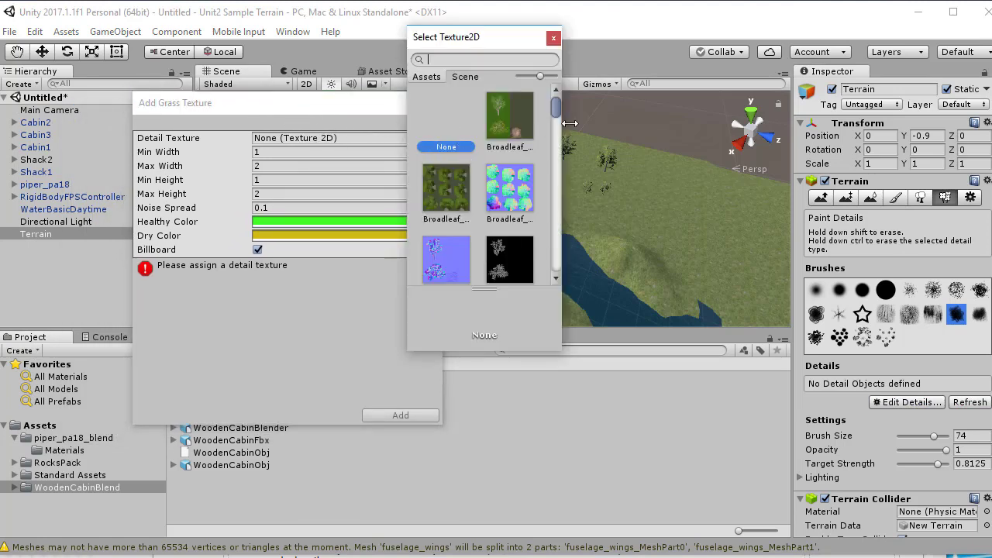
pyautogui.moveTo(560, 106); pyautogui.dragTo(545, 177)
pyautogui.scroll(-3, 546, 184)
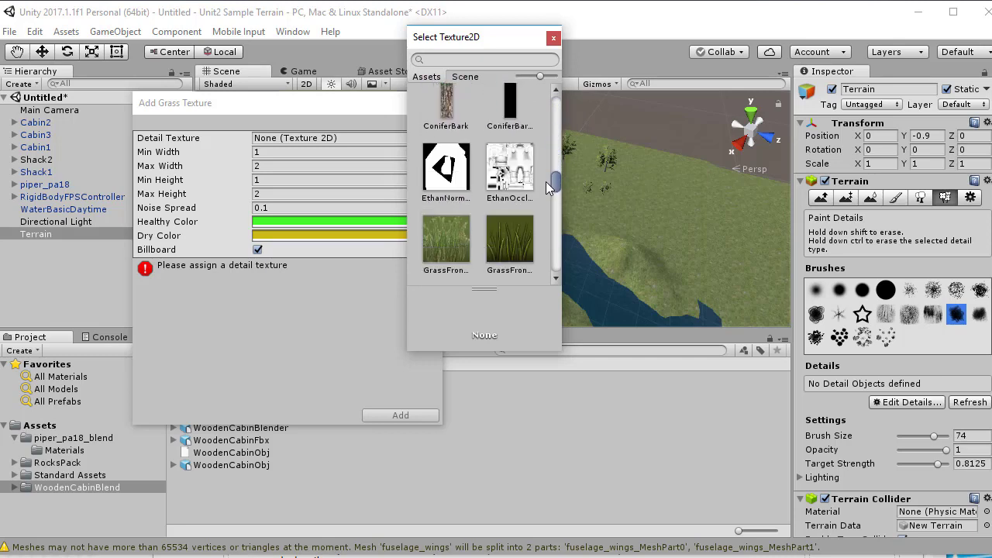
pyautogui.click(462, 179)
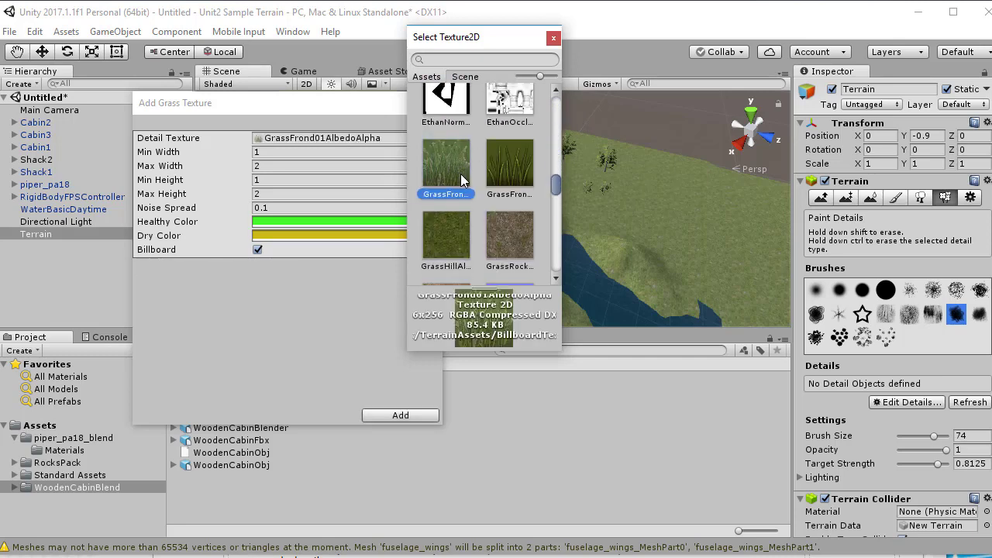
pyautogui.click(553, 39)
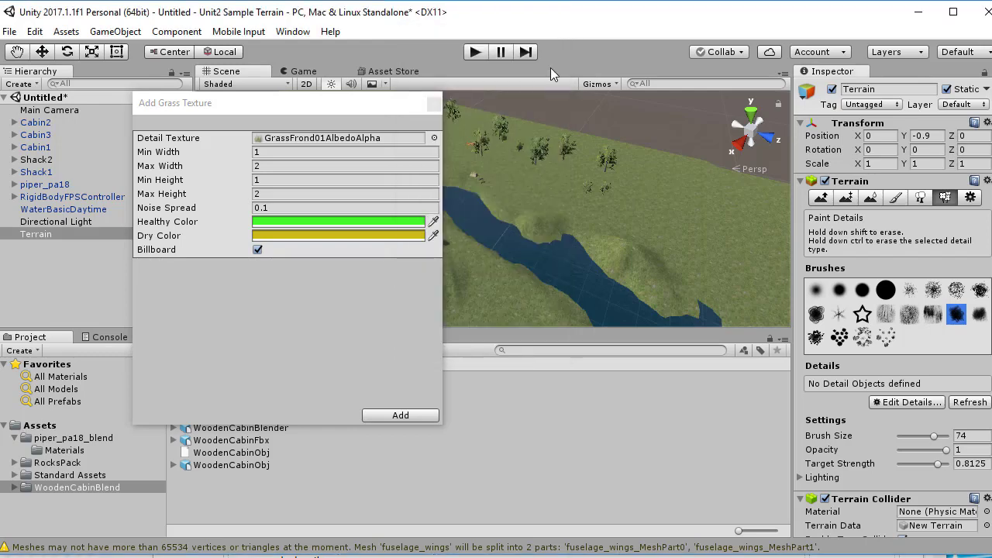
pyautogui.click(400, 416)
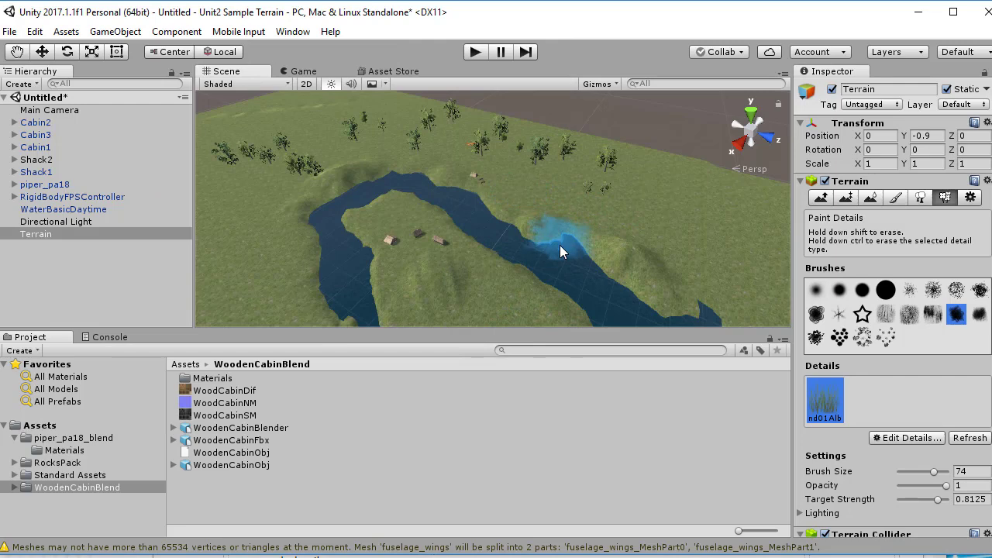
# Try painting grass beside the far riverbank at opacity 1 and at opacity 0.2, undoing each patch
pyautogui.scroll(2, 386, 262)
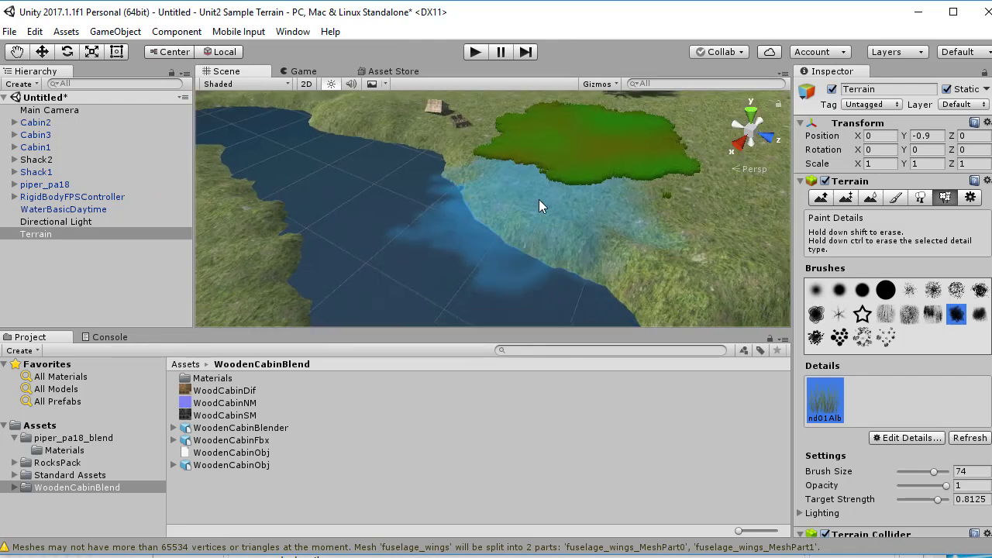
pyautogui.scroll(1, 538, 200)
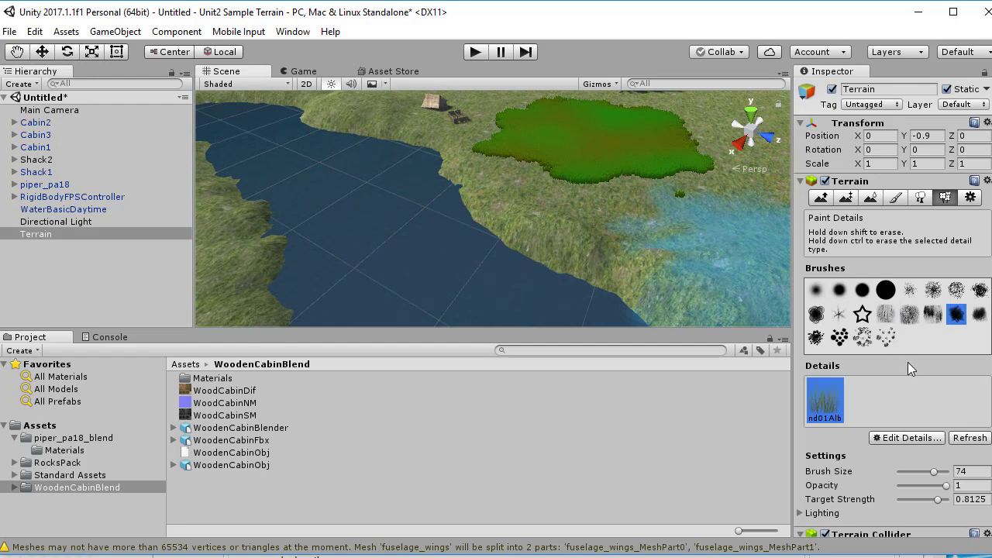
pyautogui.hotkey('ctrl', 'z')
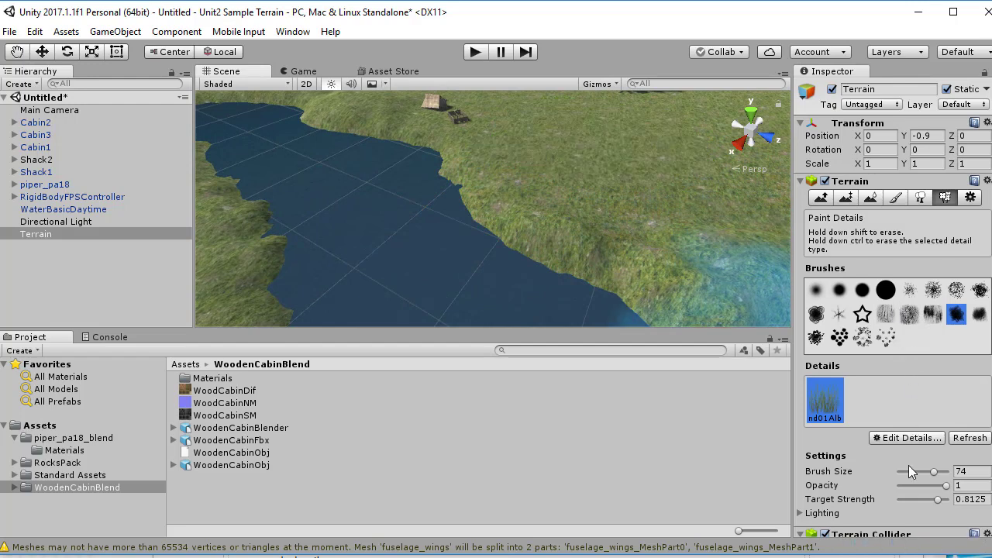
pyautogui.moveTo(919, 484); pyautogui.dragTo(909, 485)
pyautogui.click(607, 178)
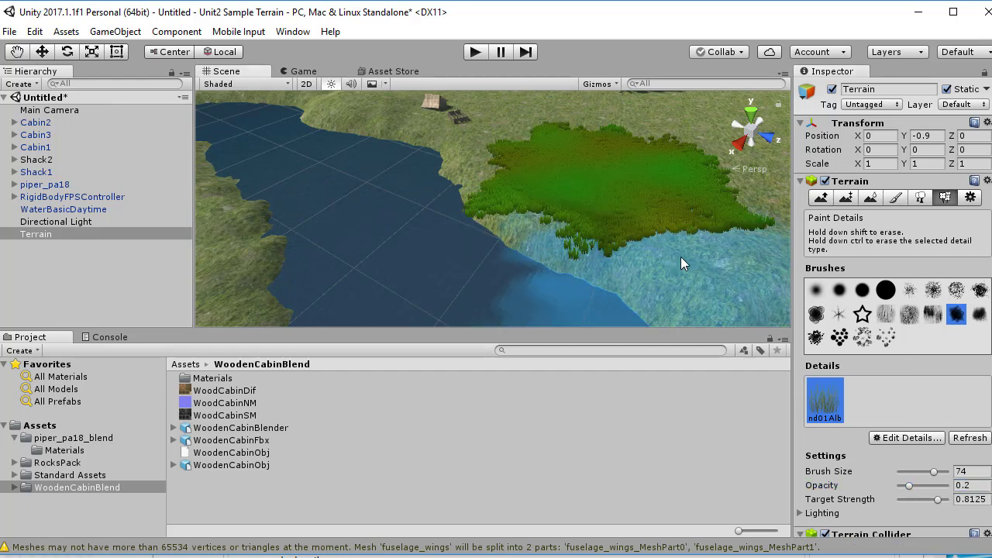
pyautogui.hotkey('ctrl', 'z')
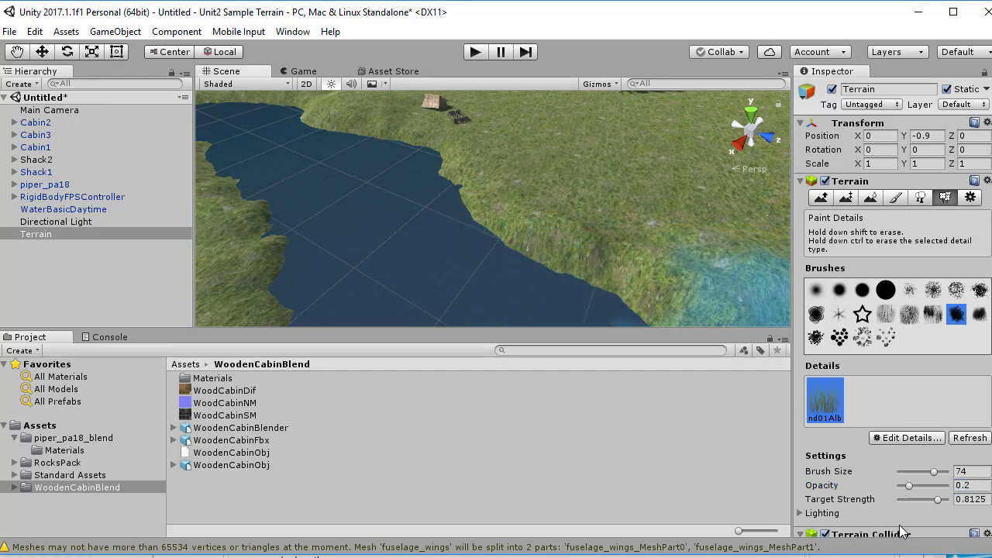
# Paint a sparse grass patch beside the far riverbank with brush size 36, opacity 0.03 and target strength 0.25
pyautogui.click(912, 499)
pyautogui.click(902, 486)
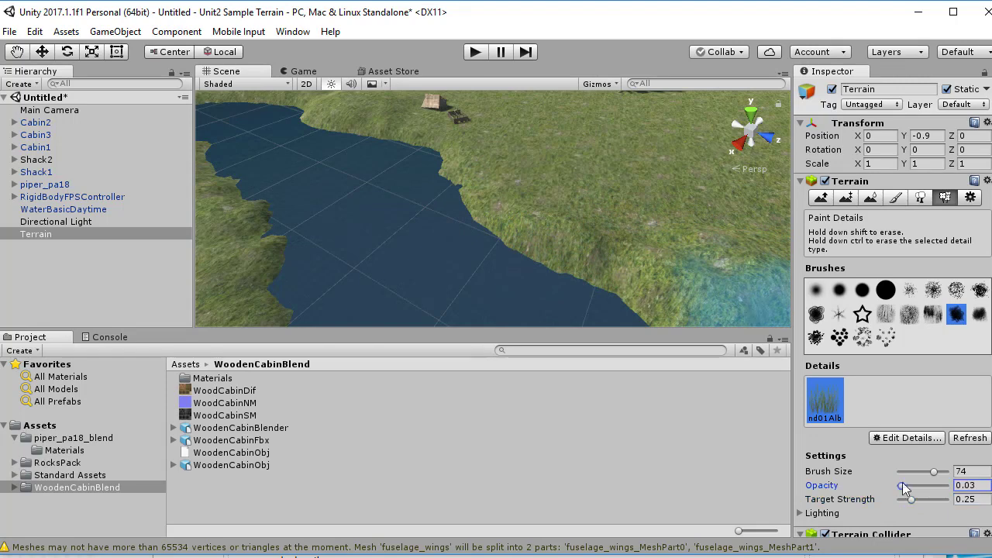
pyautogui.click(917, 471)
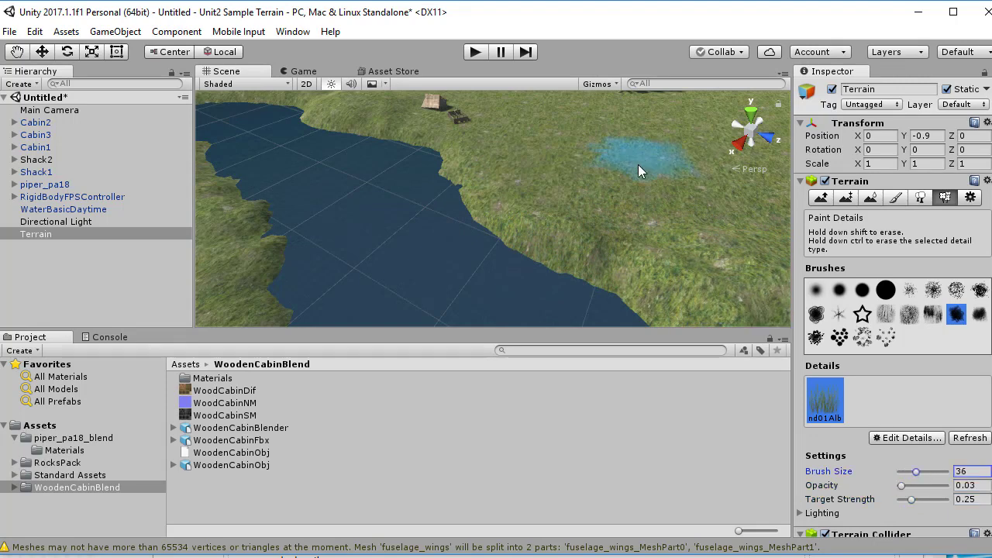
pyautogui.moveTo(638, 165); pyautogui.dragTo(614, 184)
pyautogui.click(561, 196)
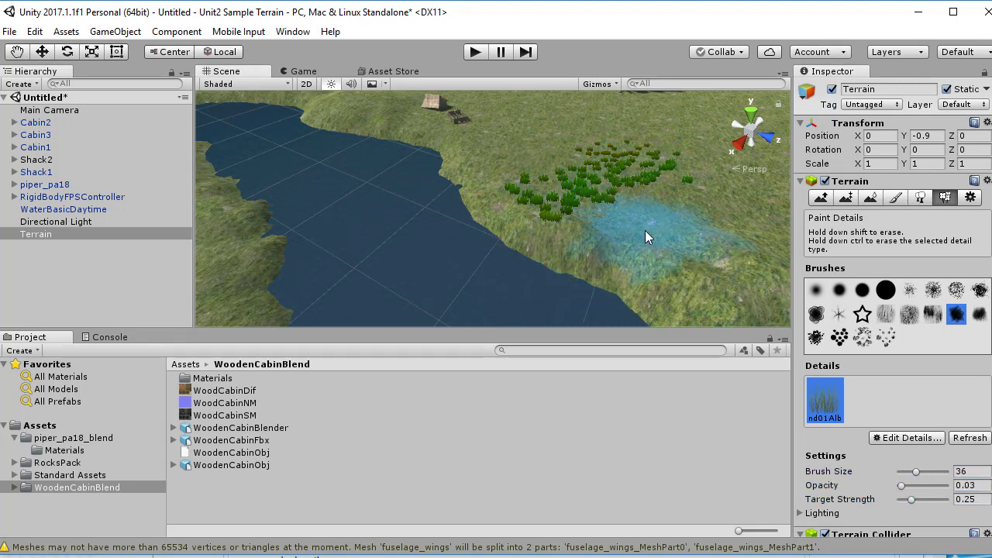
# Move RigidBodyFPSController across the river to the tree area, at about X 66.3 and Z 268.6, working from a top view
pyautogui.scroll(-12, 546, 252)
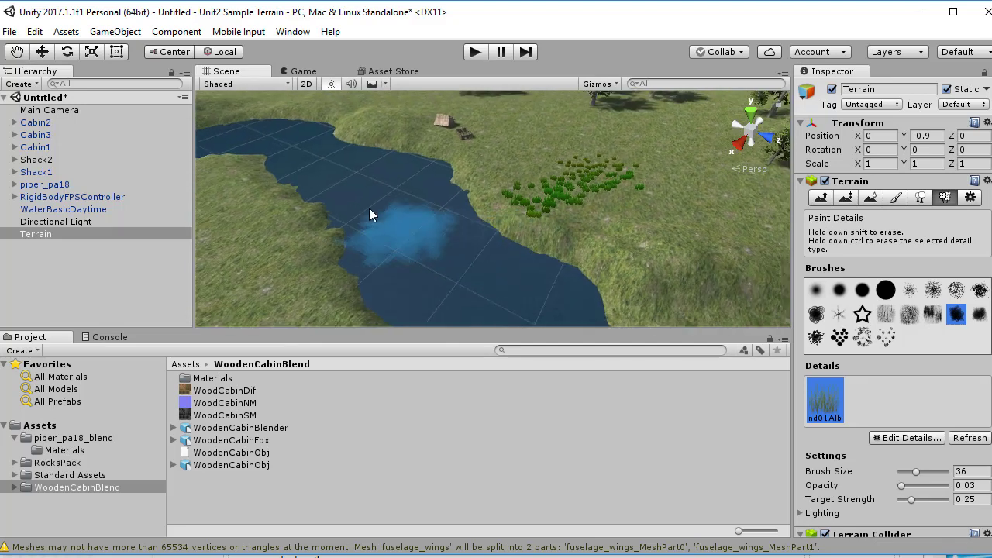
pyautogui.scroll(-5, 202, 161)
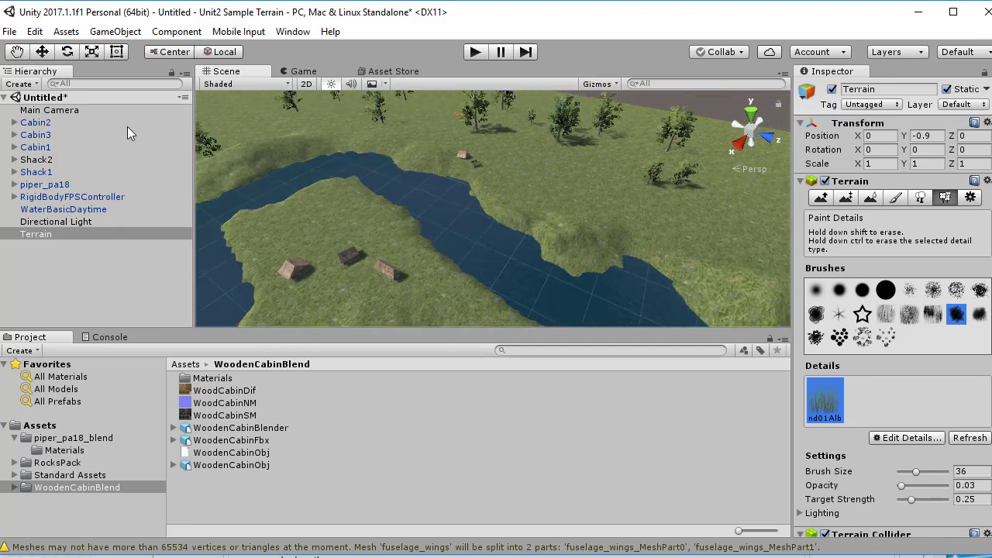
pyautogui.click(44, 199)
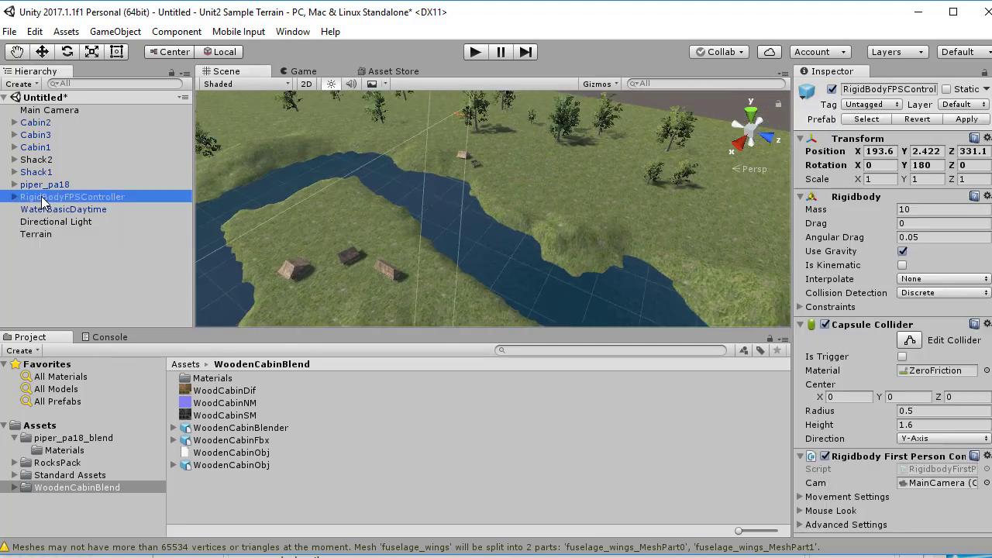
pyautogui.doubleClick(52, 198)
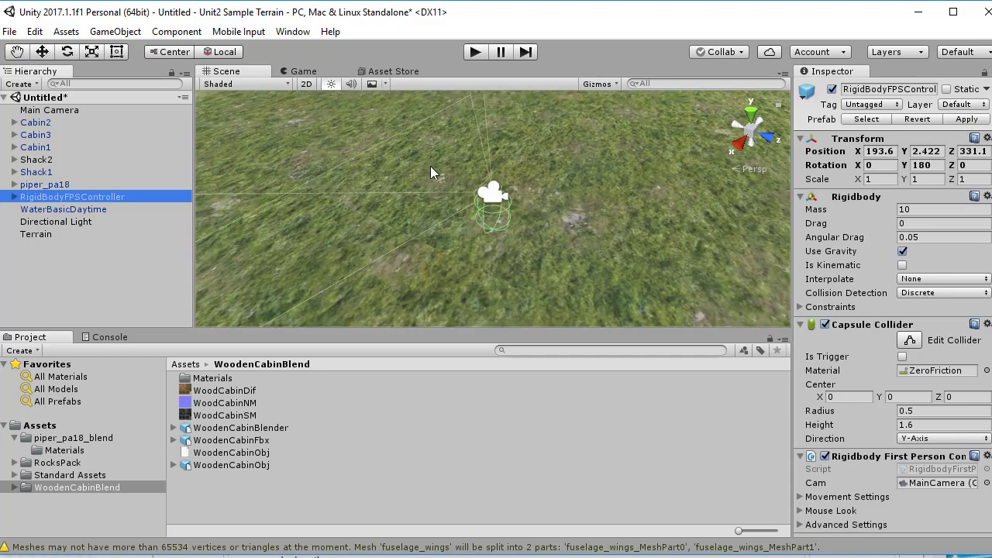
pyautogui.scroll(-10, 477, 169)
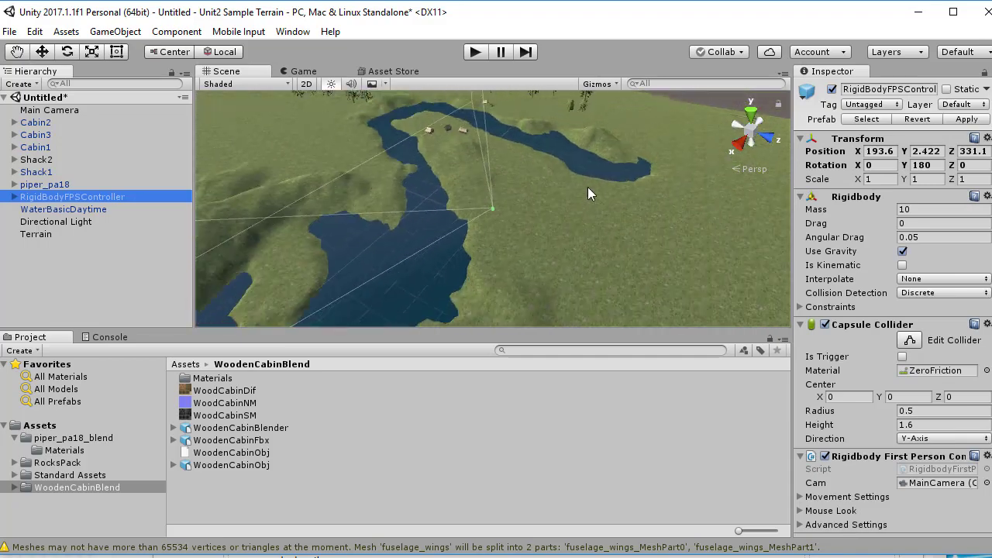
pyautogui.scroll(-2, 478, 153)
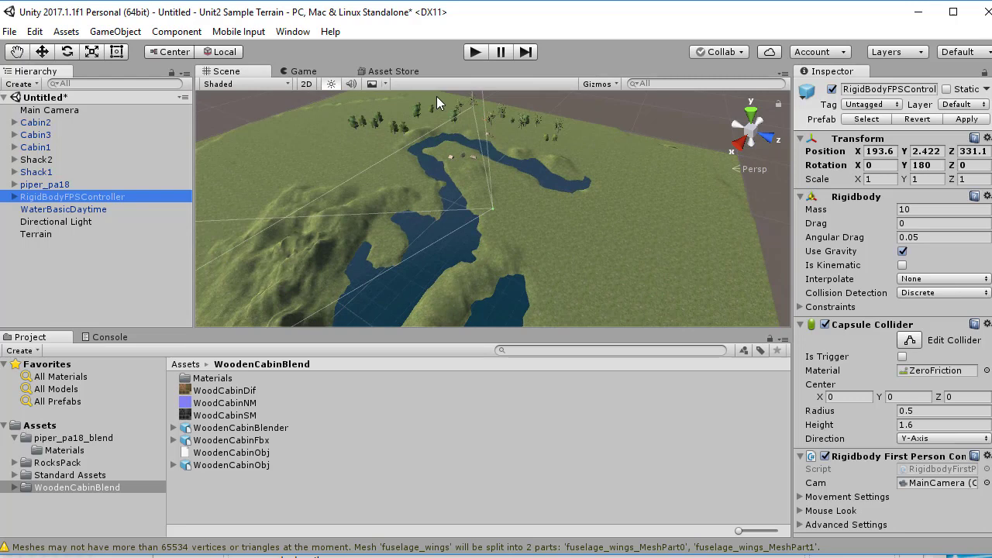
pyautogui.click(750, 113)
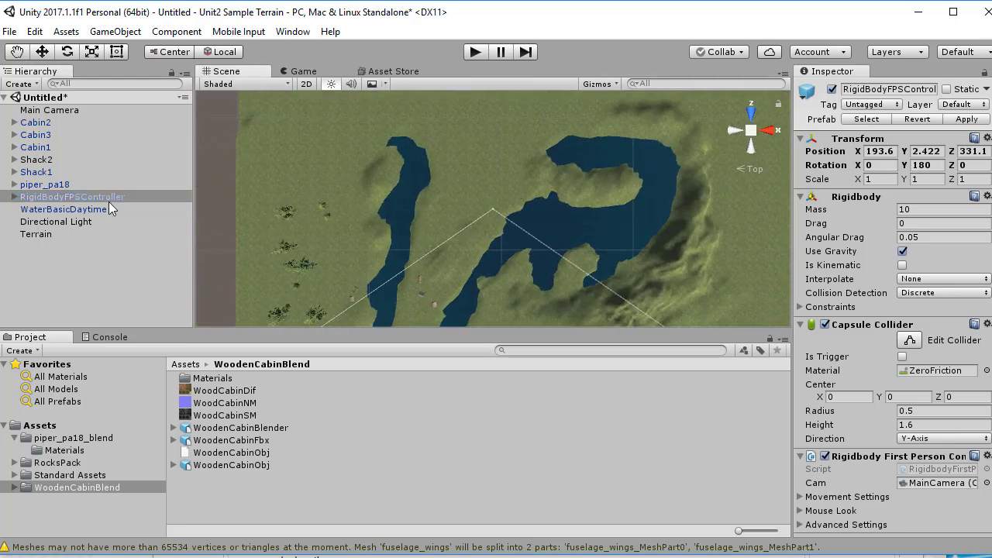
pyautogui.click(43, 52)
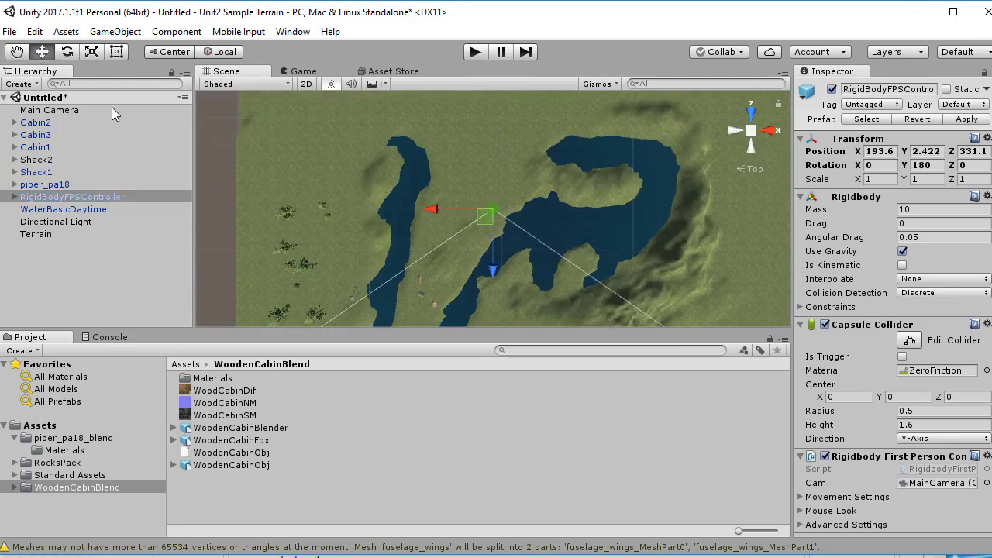
pyautogui.moveTo(452, 213); pyautogui.dragTo(281, 212)
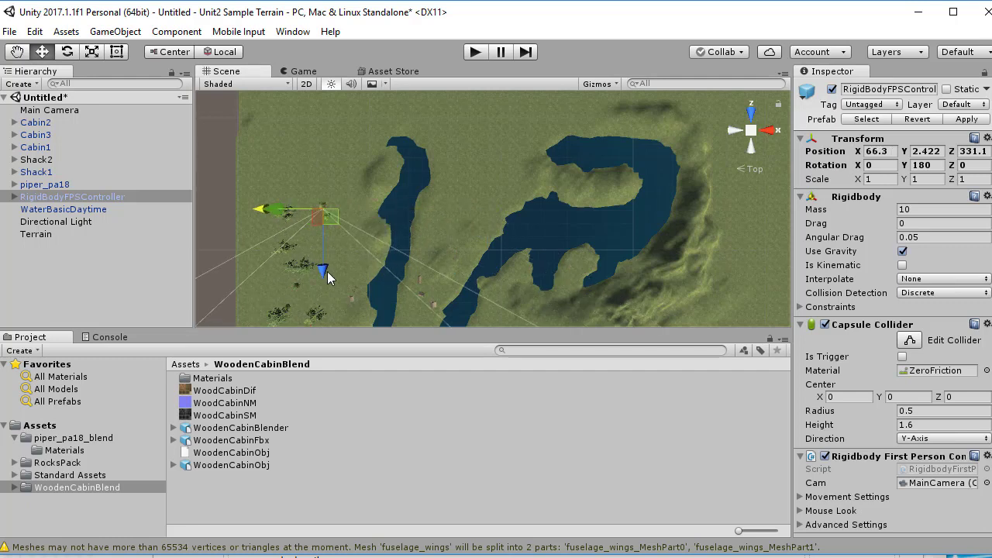
pyautogui.moveTo(319, 273); pyautogui.dragTo(323, 363)
# Raise RigidBodyFPSController to about Y 2.65 and shift it beside the crashed plane, at about Z 246.3
pyautogui.scroll(-6, 335, 282)
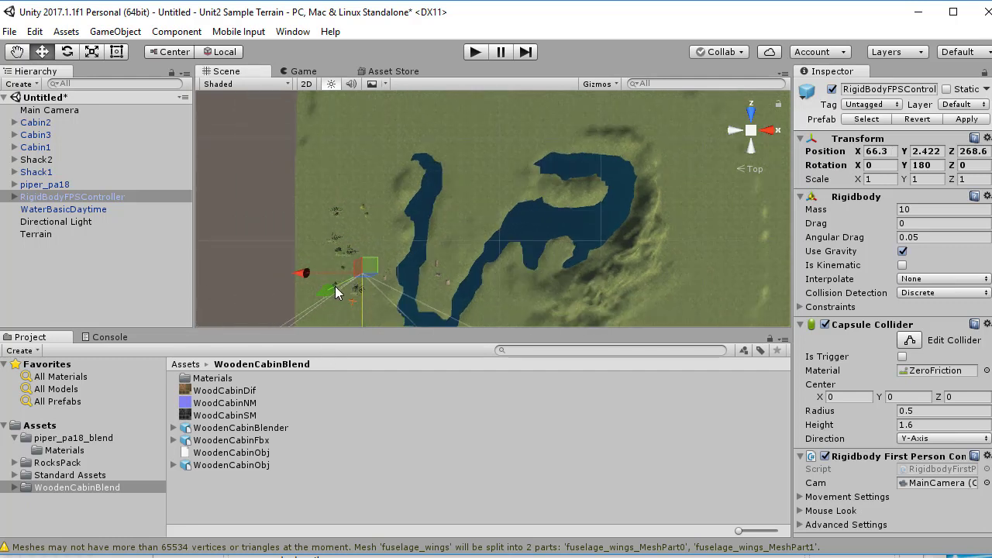
pyautogui.doubleClick(82, 197)
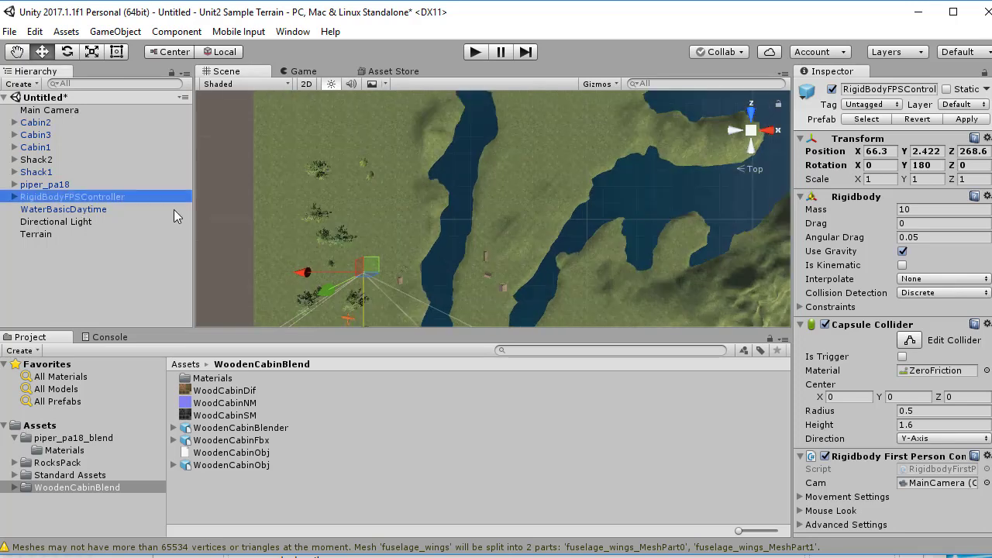
pyautogui.scroll(-5, 609, 203)
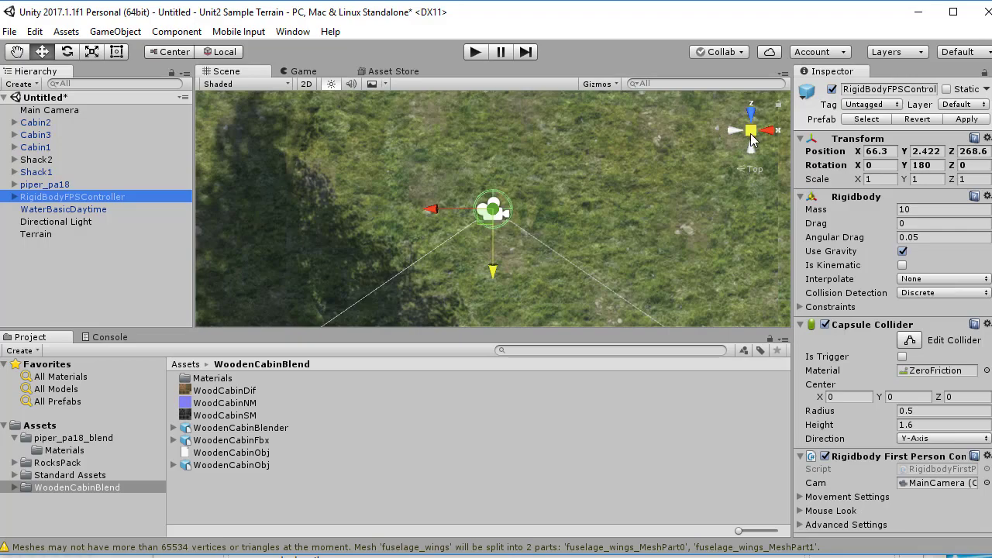
pyautogui.scroll(2, 583, 245)
pyautogui.keyDown('alt'); pyautogui.moveTo(600, 233); pyautogui.dragTo(552, 173); pyautogui.keyUp('alt')
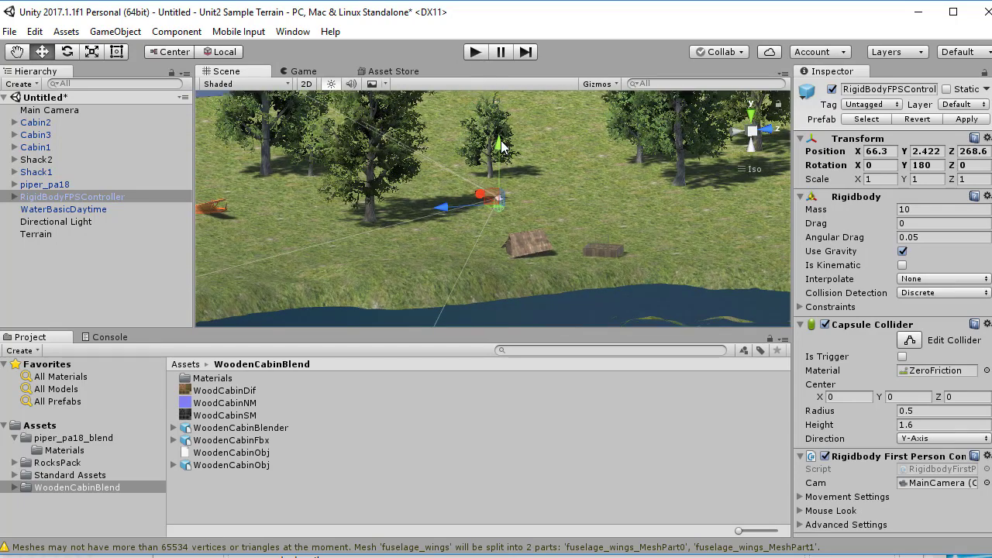
pyautogui.moveTo(501, 145); pyautogui.dragTo(502, 138)
pyautogui.moveTo(444, 208); pyautogui.dragTo(227, 219)
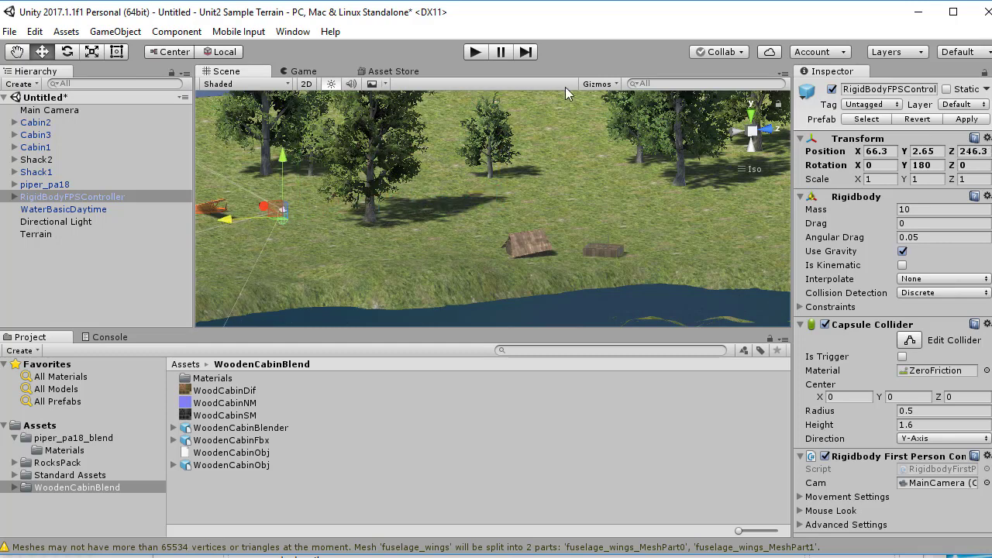
# Play-test the scene by walking from the crashed plane past the ruined shack to the riverbank grass, and stop the game
pyautogui.click(473, 53)
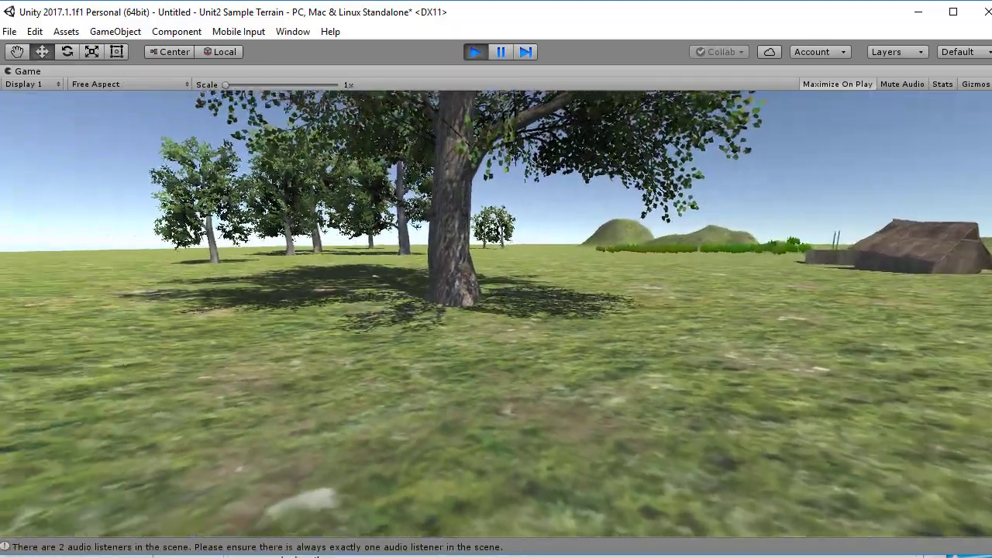
pyautogui.press('w')
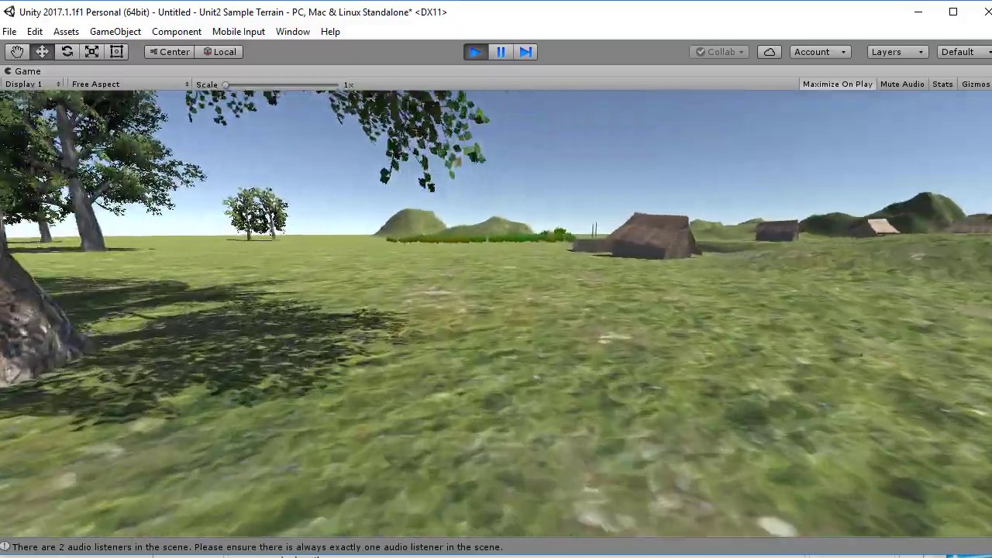
pyautogui.press('w')
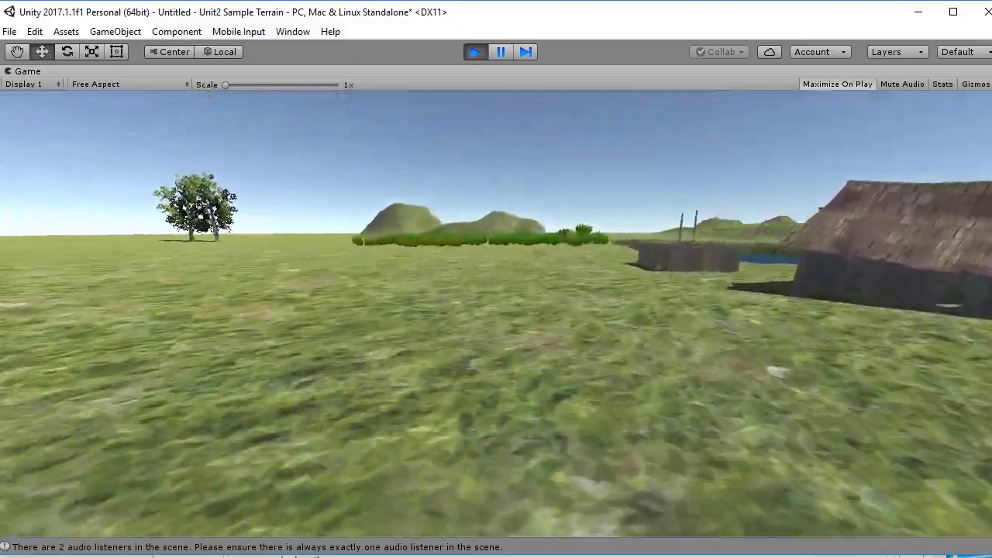
pyautogui.press('w')
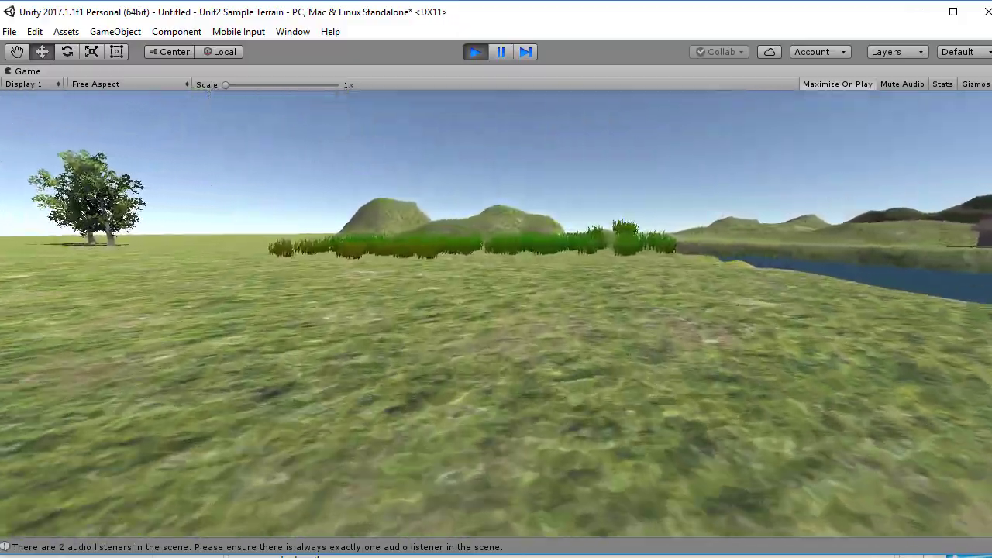
pyautogui.press('w')
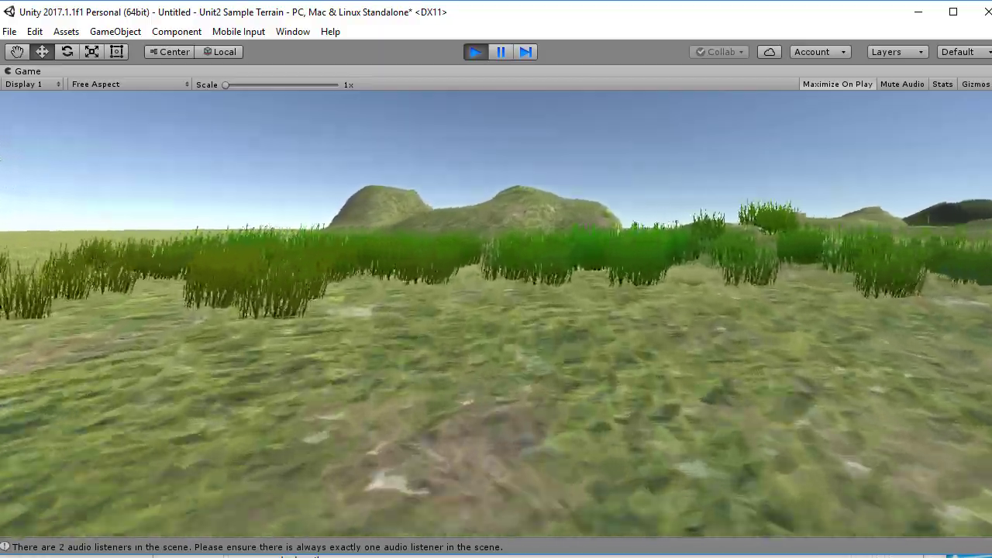
pyautogui.press('w')
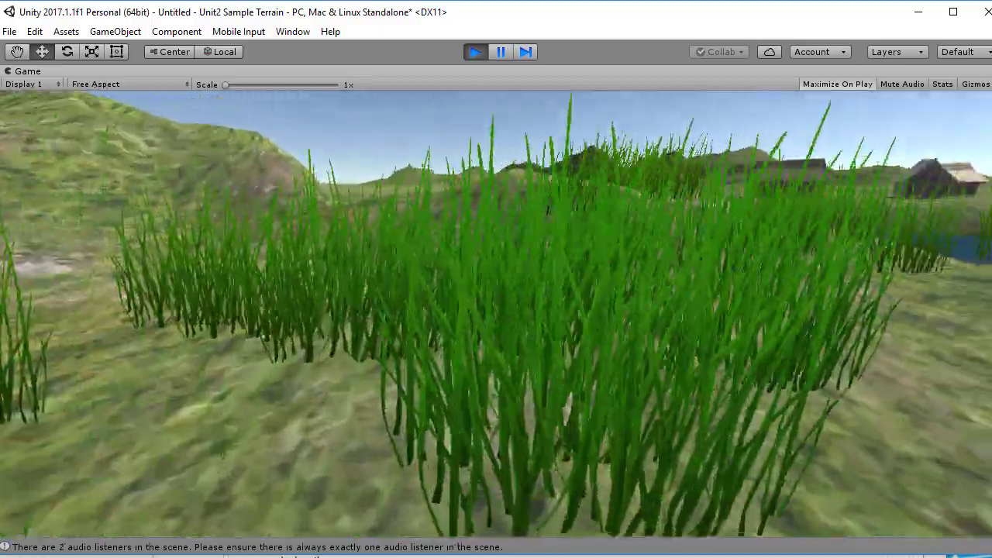
pyautogui.press('w')
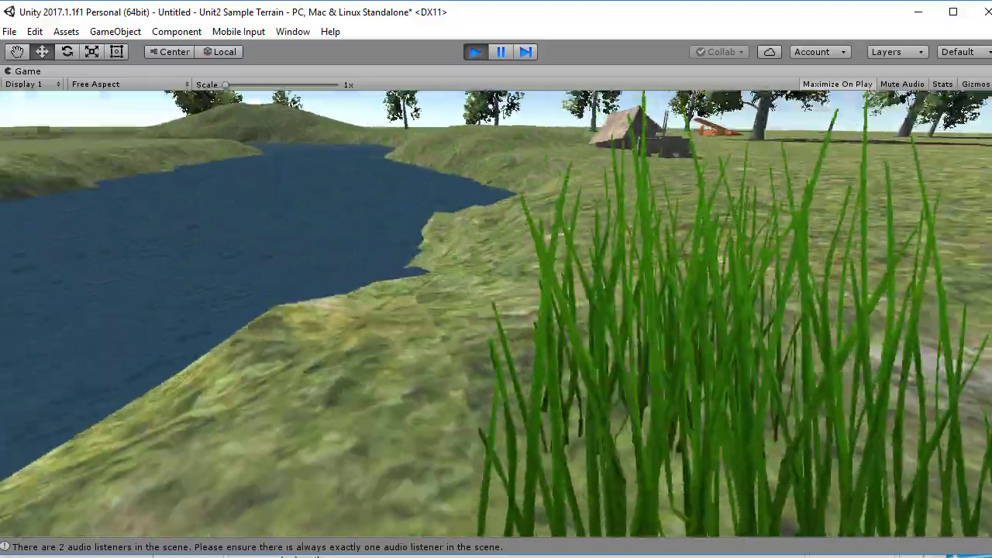
pyautogui.press('w')
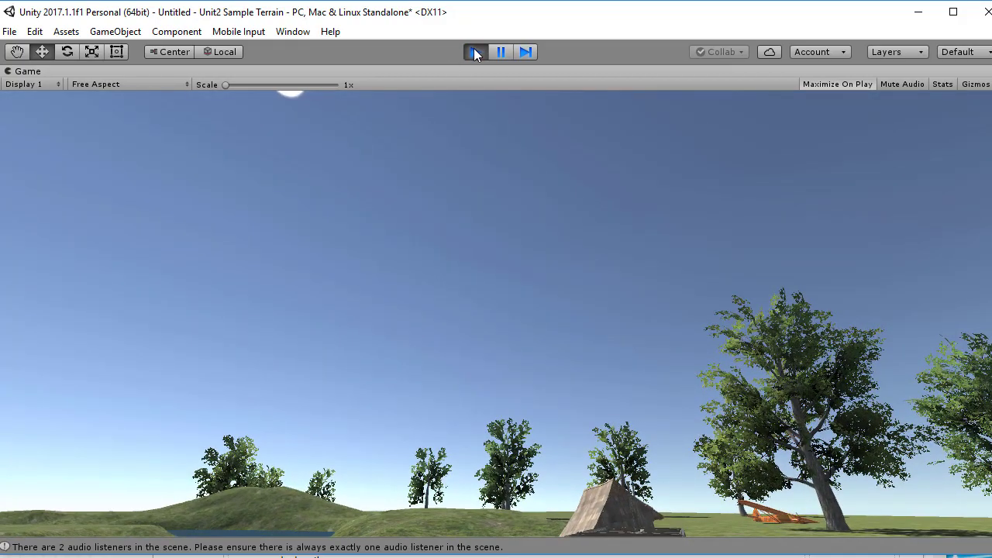
pyautogui.click(476, 52)
# Switch to the browser to review the Participation 2: Terrain assignment requirements and asset list, and return to Unity
pyautogui.scroll(-5, 486, 212)
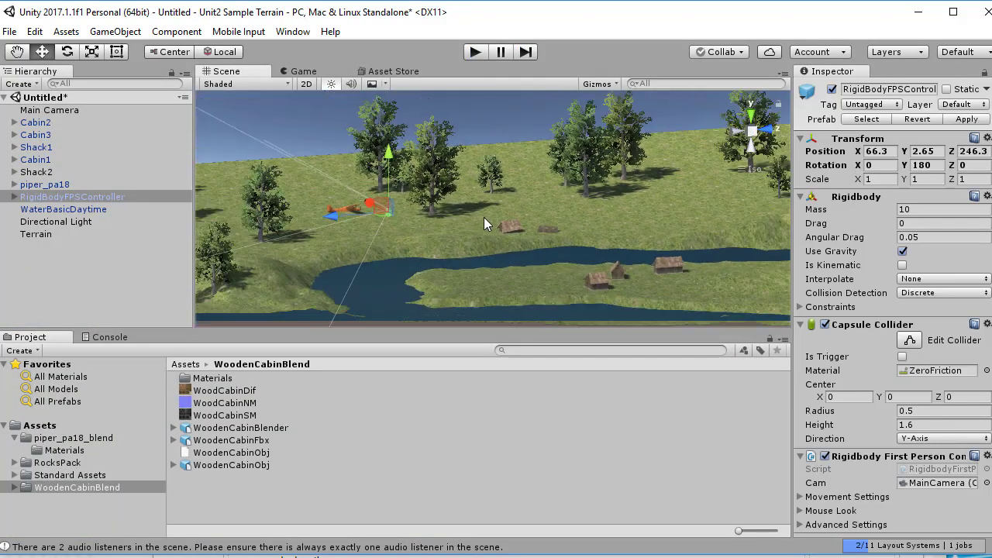
pyautogui.scroll(-2, 484, 217)
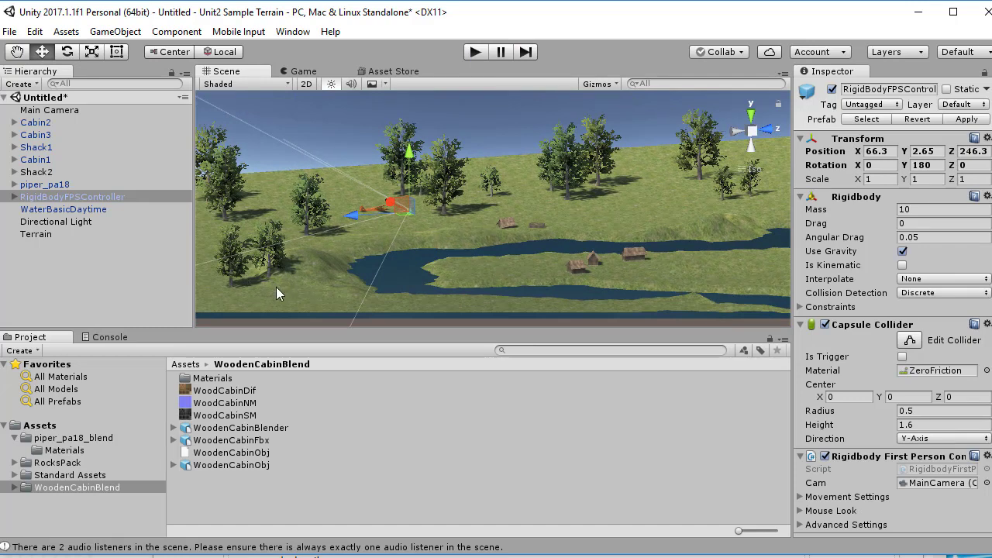
pyautogui.click(417, 557)
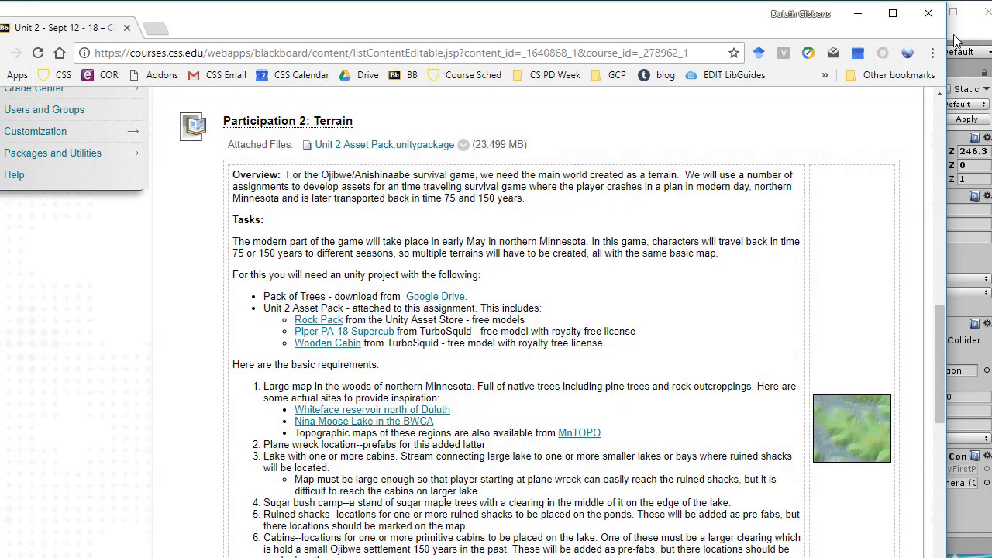
pyautogui.click(955, 40)
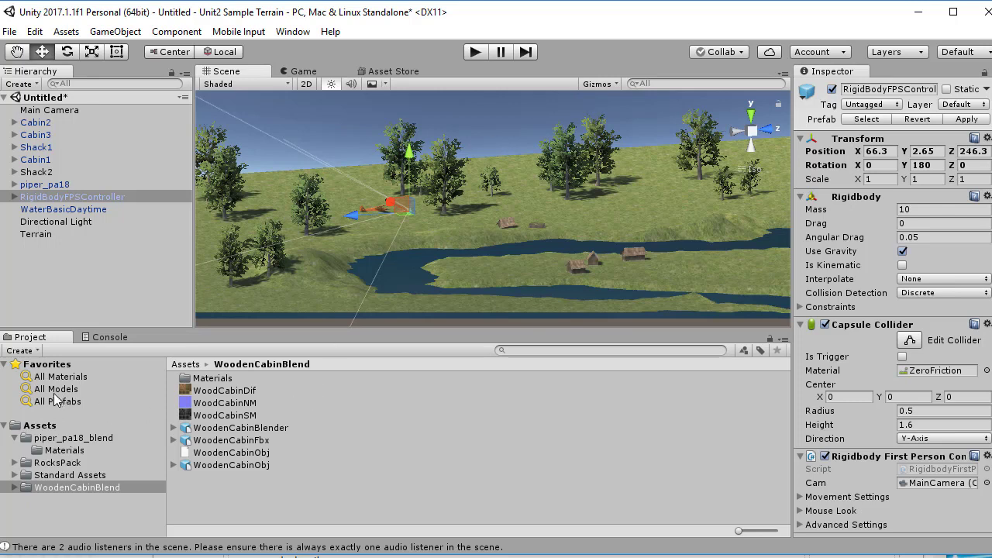
# Import all contents of the custom package PackOfTrees_Small from the Downloads folder into the project's Assets
pyautogui.click(48, 426)
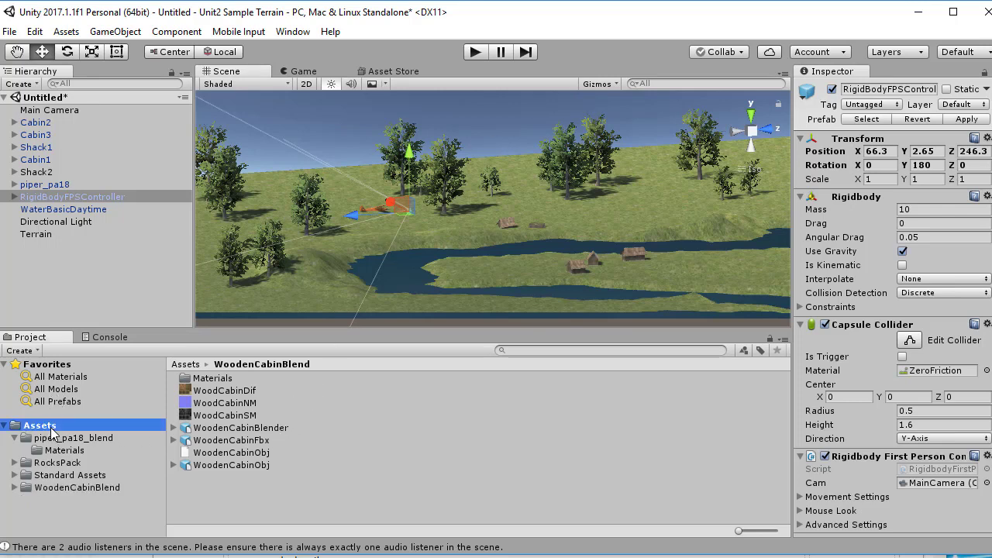
pyautogui.rightClick(312, 451)
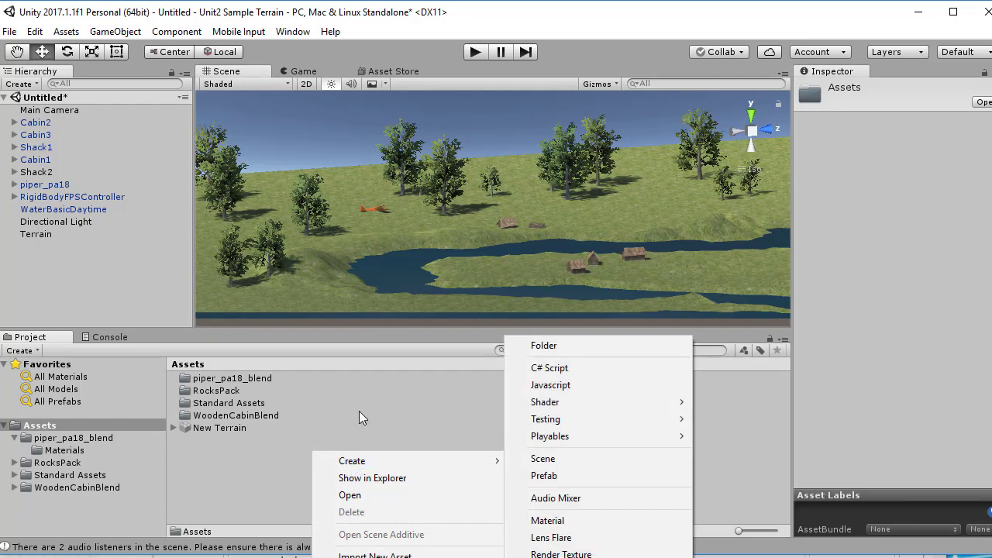
pyautogui.rightClick(368, 377)
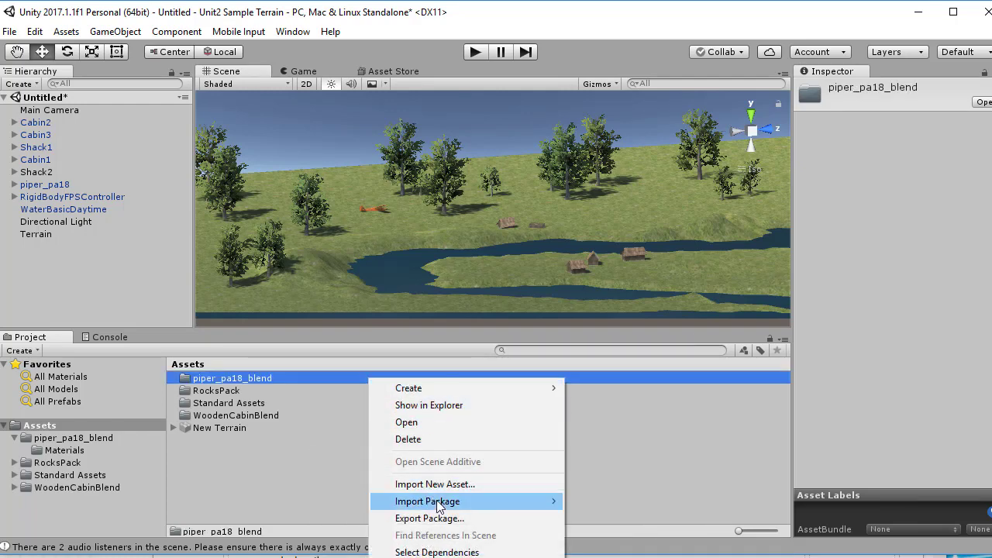
pyautogui.moveTo(439, 503)
pyautogui.click(631, 501)
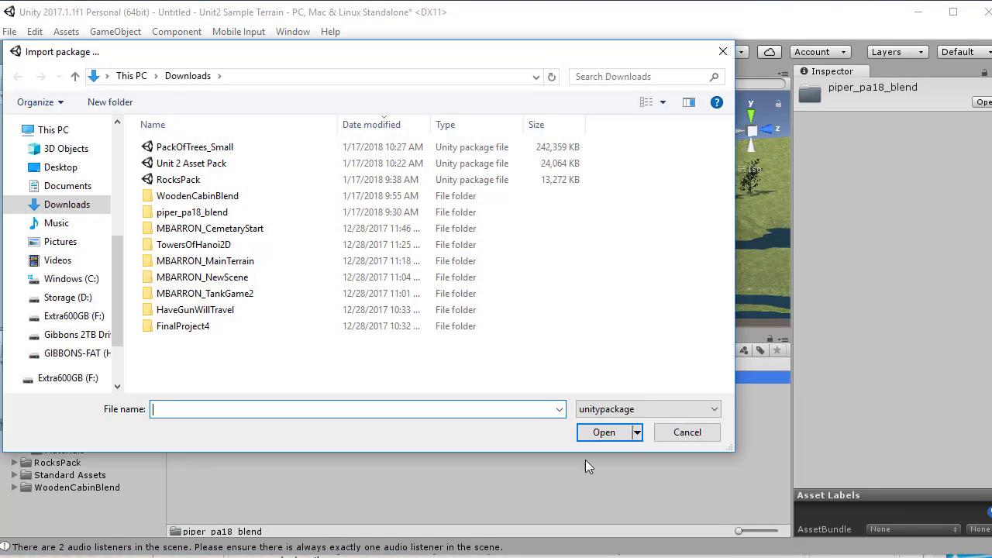
pyautogui.click(199, 149)
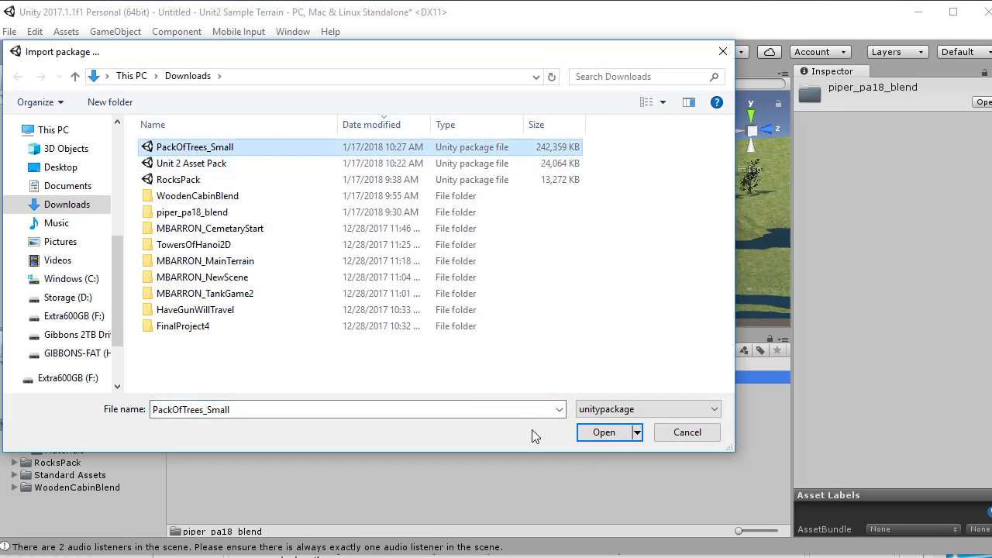
pyautogui.click(592, 436)
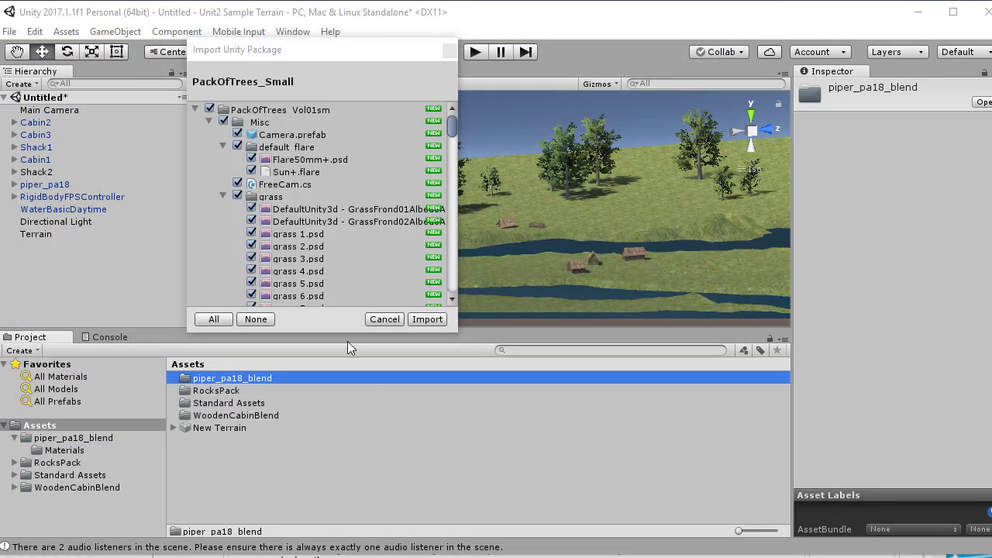
pyautogui.click(420, 320)
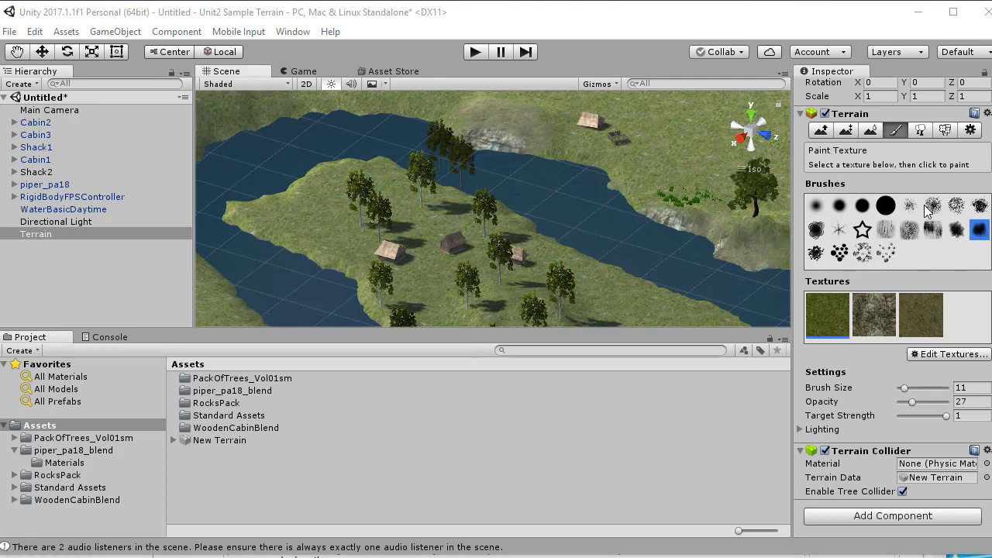
# Plant birch 2 trees on the cabin peninsula with brush size 18 and tree density 32, erasing the stray one in the river
pyautogui.click(920, 130)
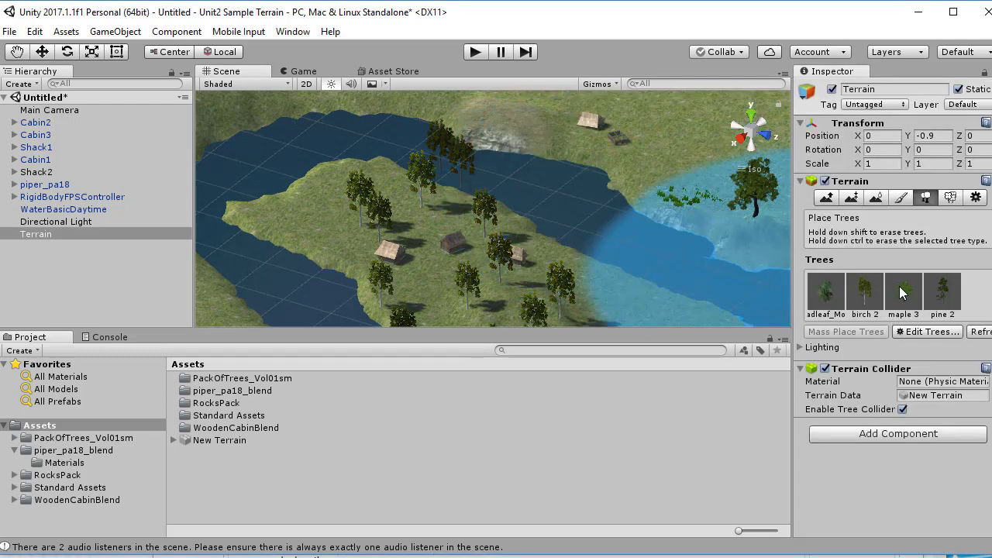
pyautogui.click(865, 299)
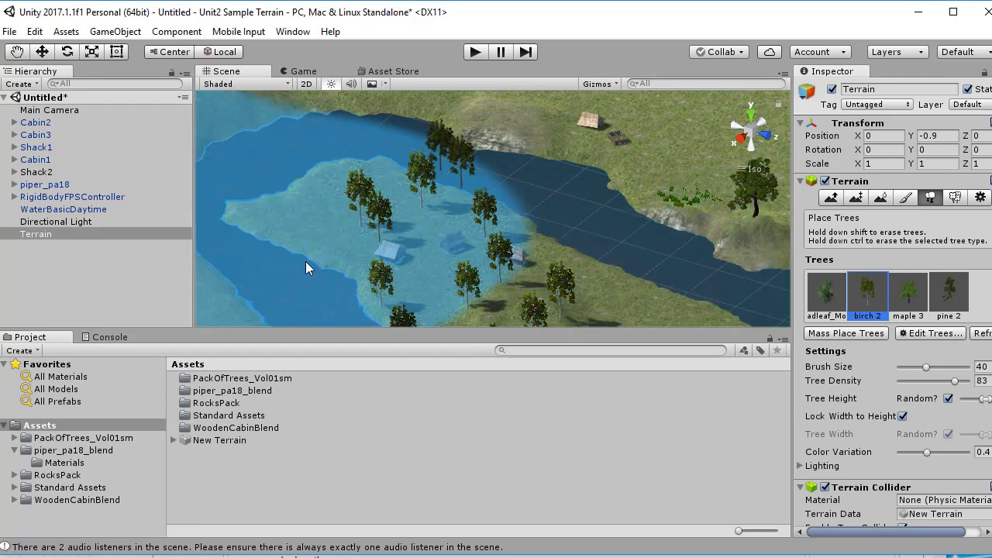
pyautogui.click(912, 366)
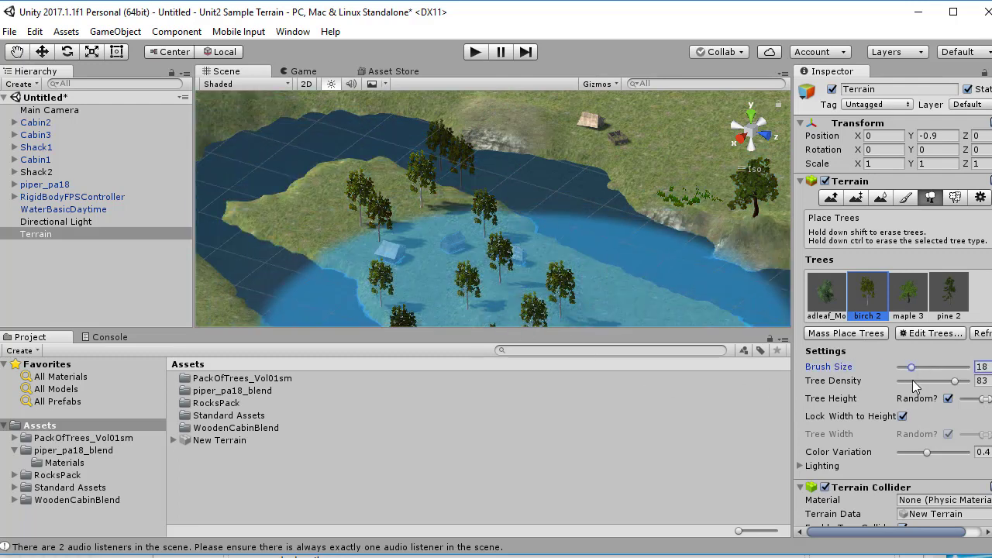
pyautogui.click(917, 380)
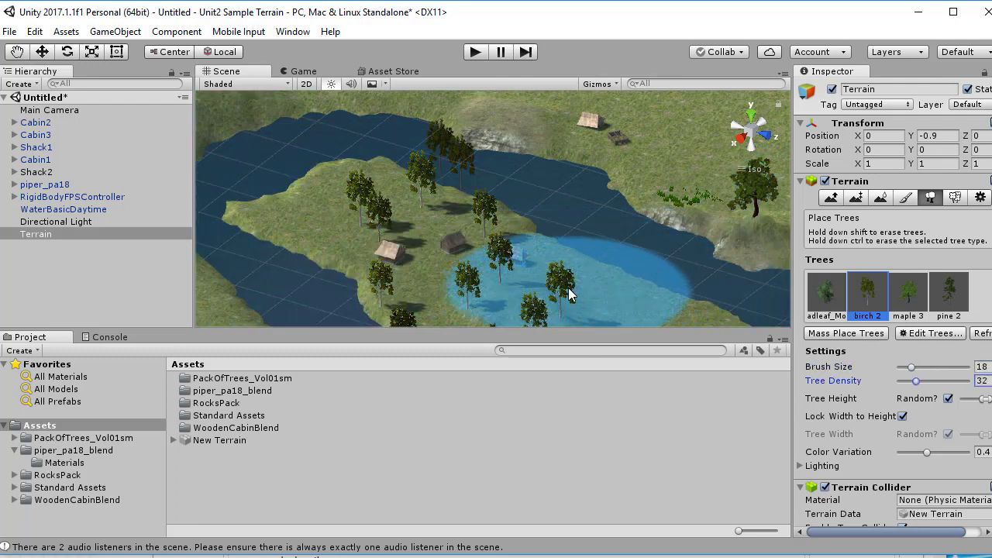
pyautogui.click(343, 215)
pyautogui.moveTo(344, 215)
pyautogui.mouseDown()
pyautogui.moveTo(330, 180)
pyautogui.moveTo(354, 263)
pyautogui.mouseUp()
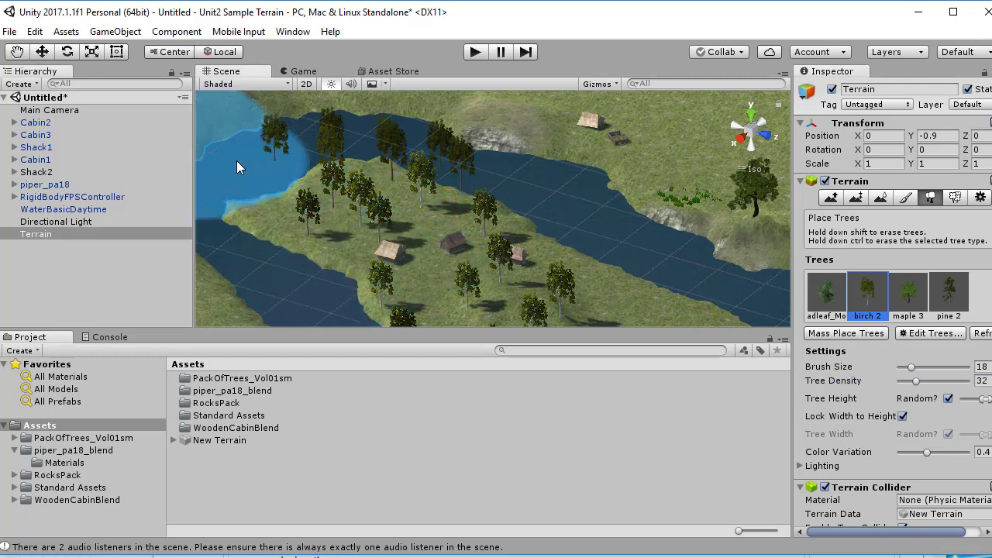
pyautogui.keyDown('shift'); pyautogui.click(251, 141); pyautogui.keyUp('shift')
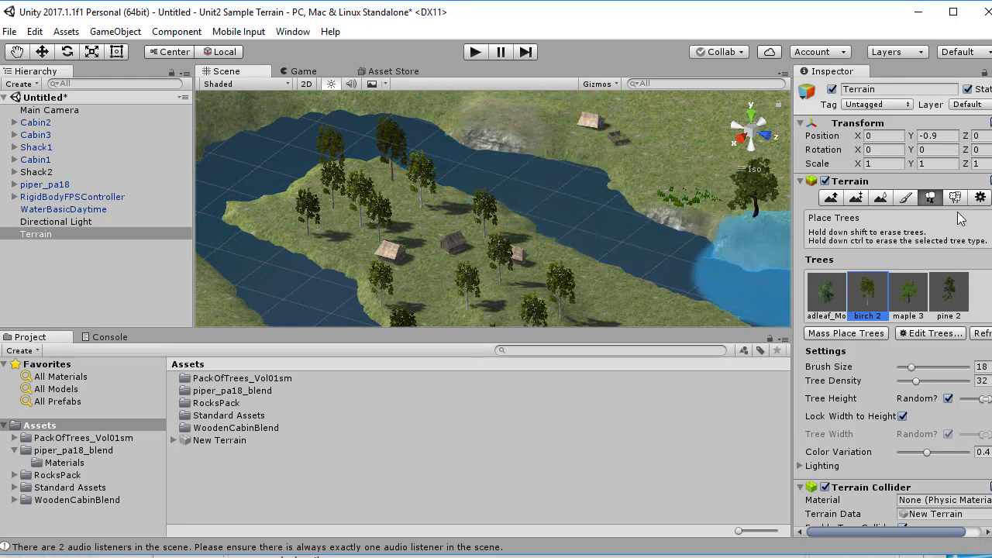
# Paint the grey rock texture along the far riverbank below the shacks and the brown dirt texture on the ground behind it
pyautogui.click(907, 198)
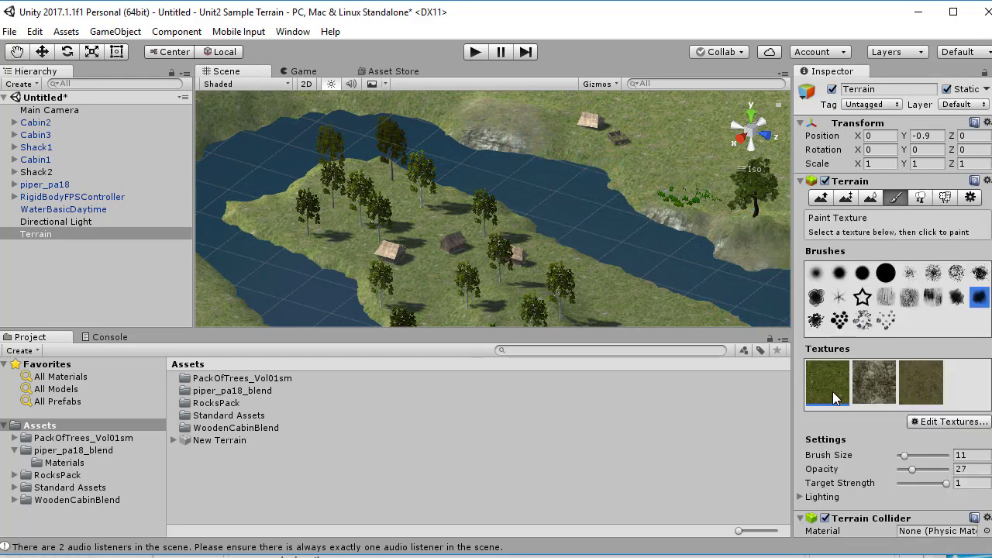
pyautogui.click(887, 388)
pyautogui.moveTo(538, 158); pyautogui.dragTo(563, 162)
pyautogui.moveTo(640, 211); pyautogui.dragTo(645, 216)
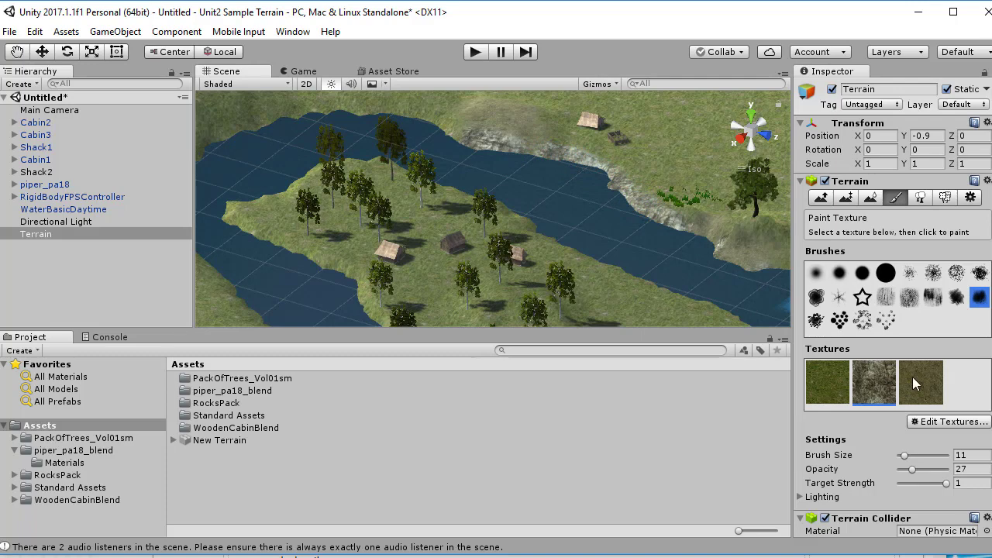
pyautogui.moveTo(574, 149); pyautogui.dragTo(669, 198)
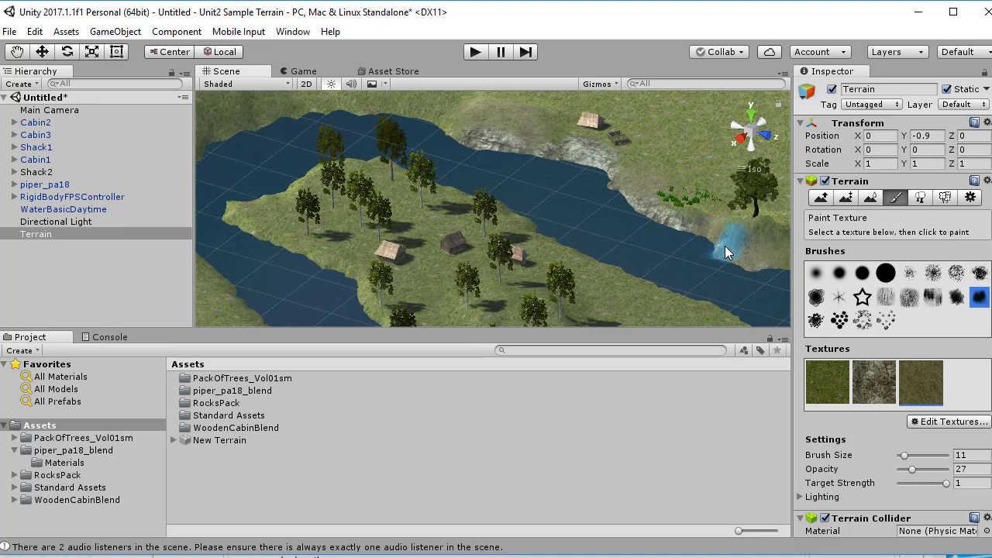
# Paint the grey rock texture along the tip and river-facing edge of the cabin peninsula
pyautogui.click(874, 382)
pyautogui.moveTo(445, 187); pyautogui.dragTo(515, 217)
pyautogui.moveTo(444, 187); pyautogui.dragTo(427, 190)
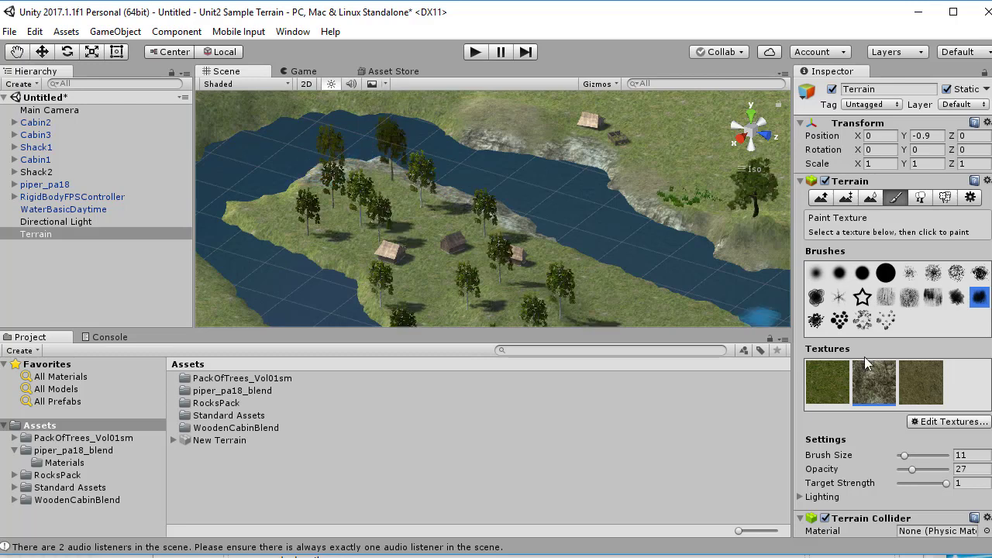
# Paint the brown dirt texture behind the peninsula's rocky edge and around the cabins, and extend the grey rock texture further along the bank
pyautogui.click(921, 382)
pyautogui.moveTo(457, 218); pyautogui.dragTo(429, 204)
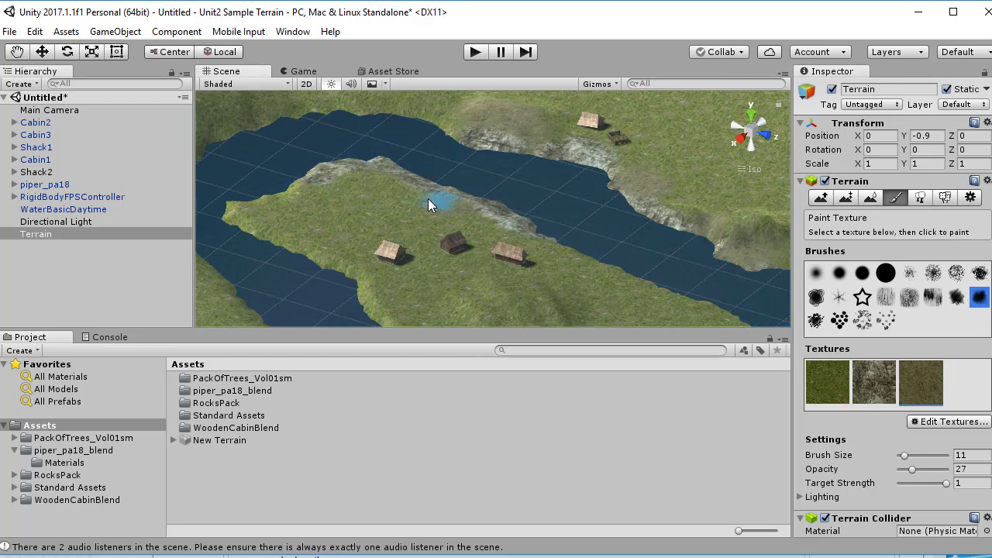
pyautogui.moveTo(386, 181); pyautogui.dragTo(410, 197)
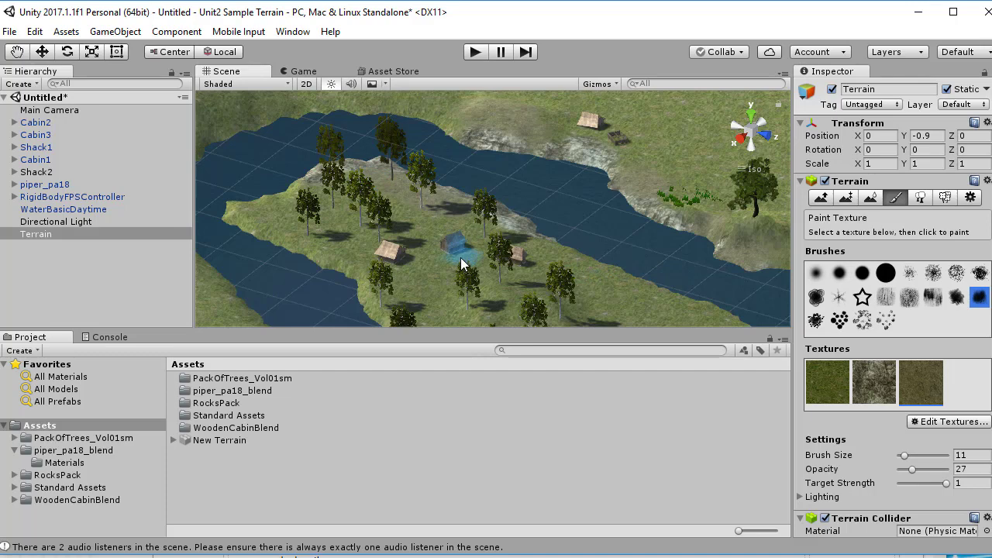
pyautogui.moveTo(456, 258)
pyautogui.mouseDown()
pyautogui.moveTo(385, 255)
pyautogui.moveTo(451, 252)
pyautogui.moveTo(445, 260)
pyautogui.mouseUp()
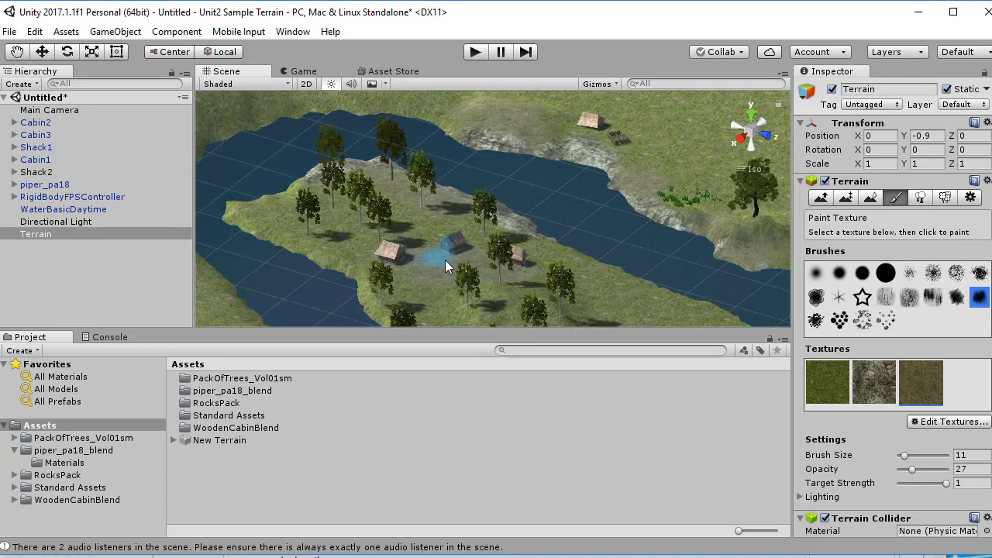
pyautogui.click(876, 388)
pyautogui.moveTo(564, 243)
pyautogui.mouseDown()
pyautogui.moveTo(653, 279)
pyautogui.moveTo(594, 259)
pyautogui.mouseUp()
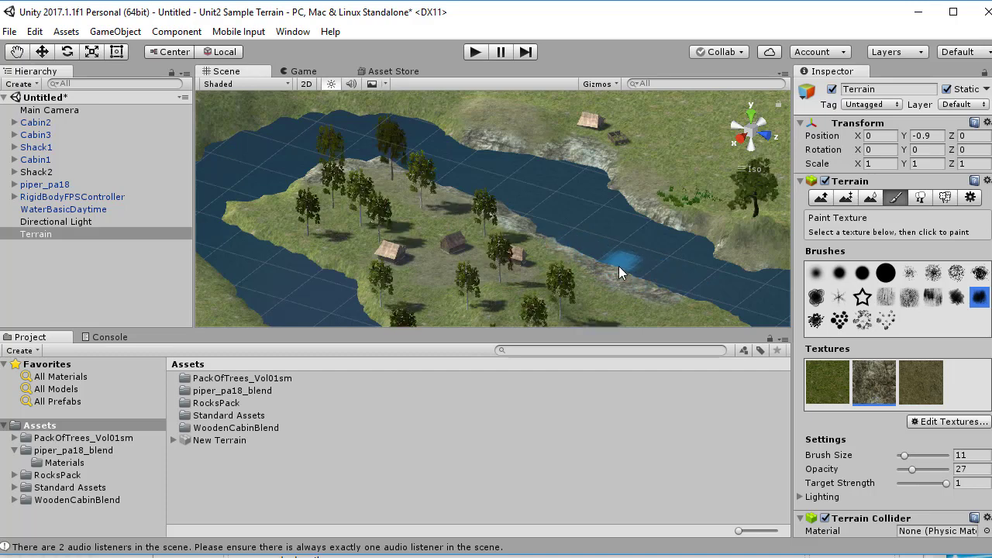
# Play-test the terrain by walking past the grass, riverbank, shack and trees, and stop play mode
pyautogui.click(469, 51)
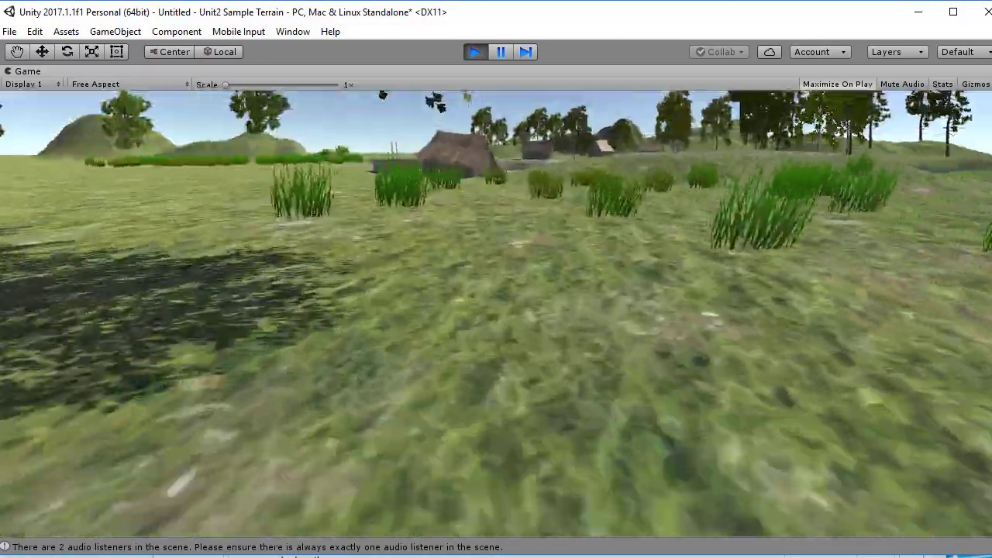
pyautogui.press('w')
pyautogui.press('w')
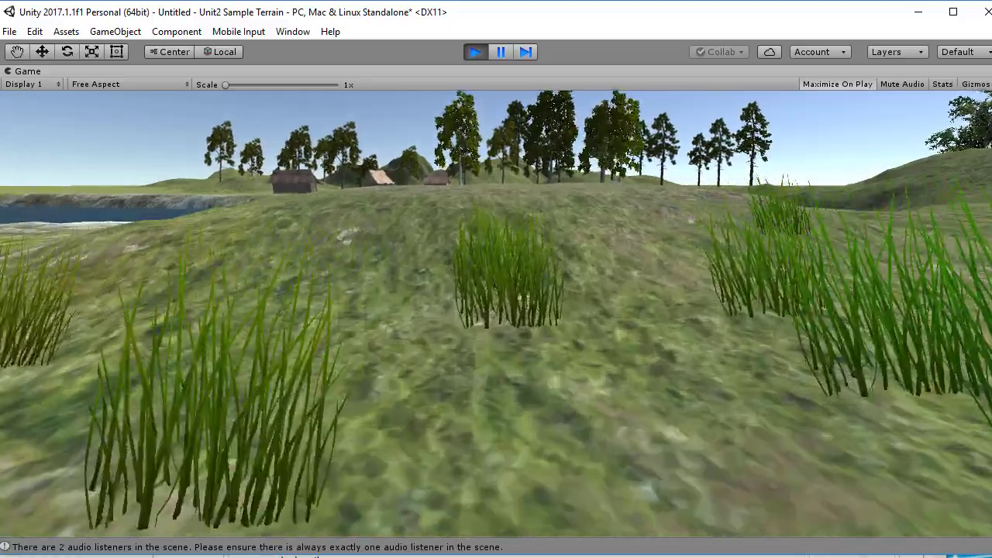
pyautogui.press('w')
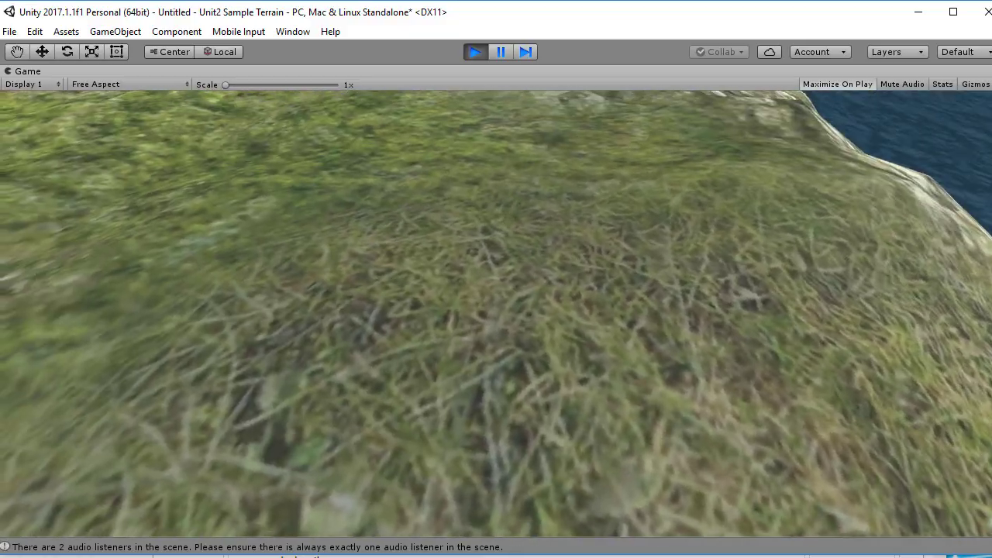
pyautogui.press('w')
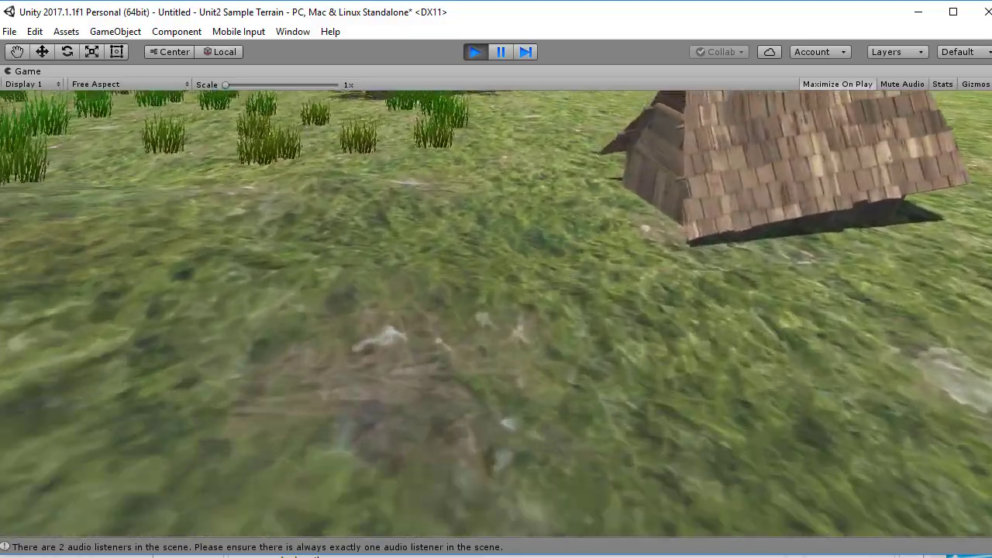
pyautogui.press('w')
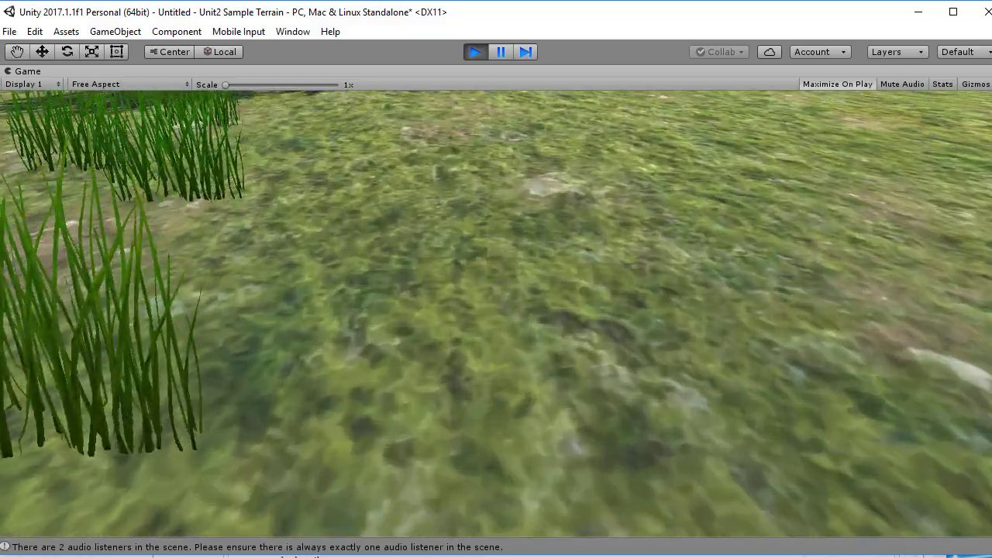
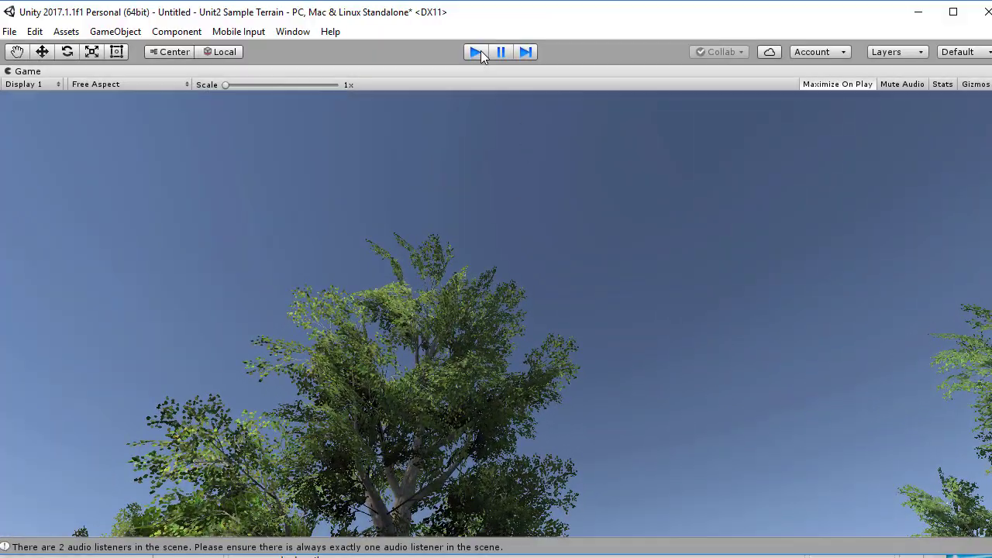
pyautogui.click(477, 51)
# Edit the green grass terrain texture so its tiling size is 5 in X and 5 in Y
pyautogui.click(831, 379)
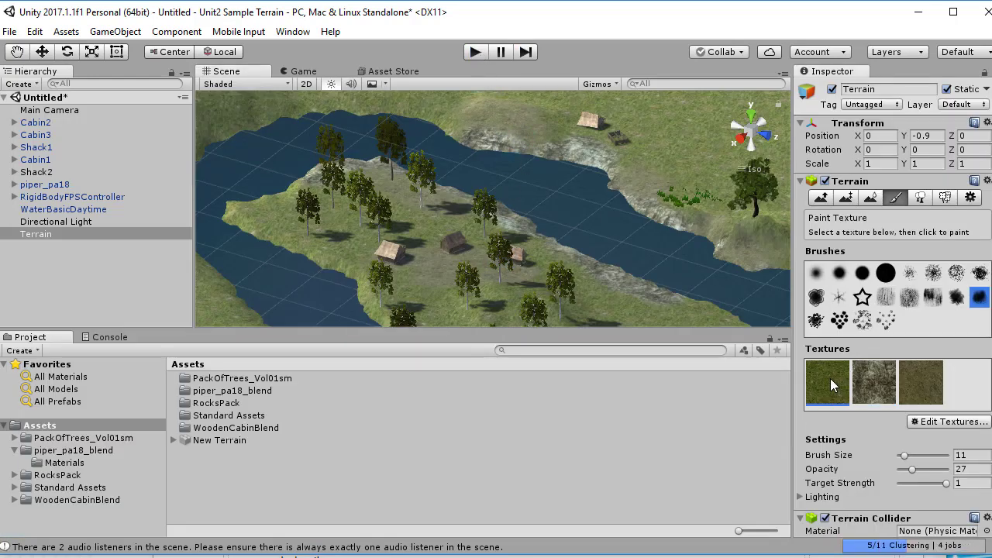
pyautogui.click(926, 424)
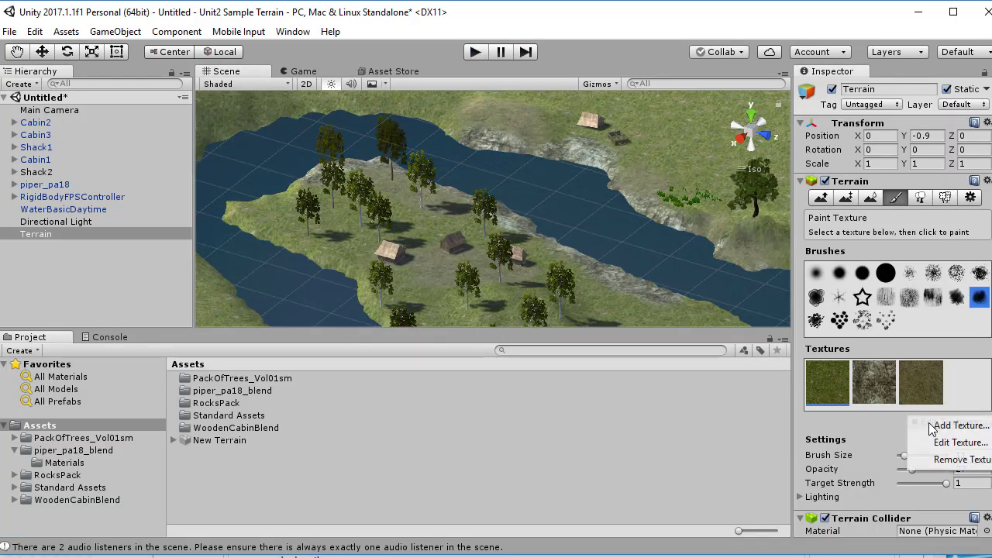
pyautogui.click(940, 441)
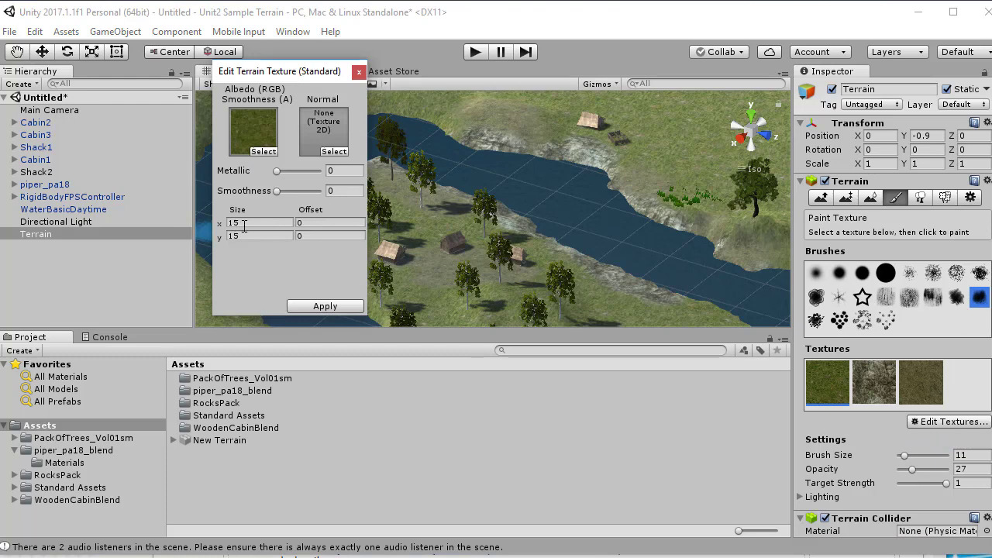
pyautogui.click(244, 223)
pyautogui.write('5')
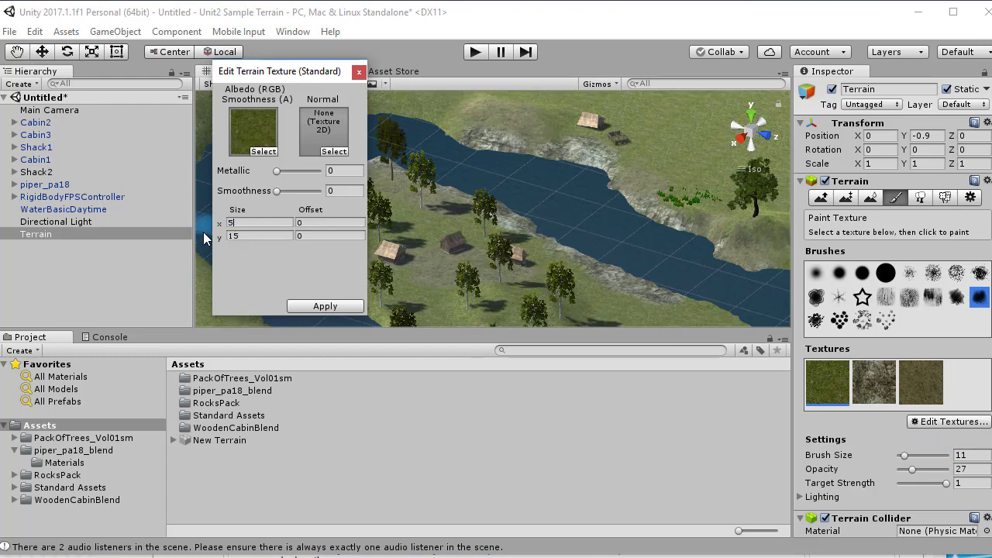
pyautogui.click(239, 236)
pyautogui.write('5')
pyautogui.click(303, 307)
# Edit the grey rock terrain texture so its tiling size is 5 by 5
pyautogui.click(882, 392)
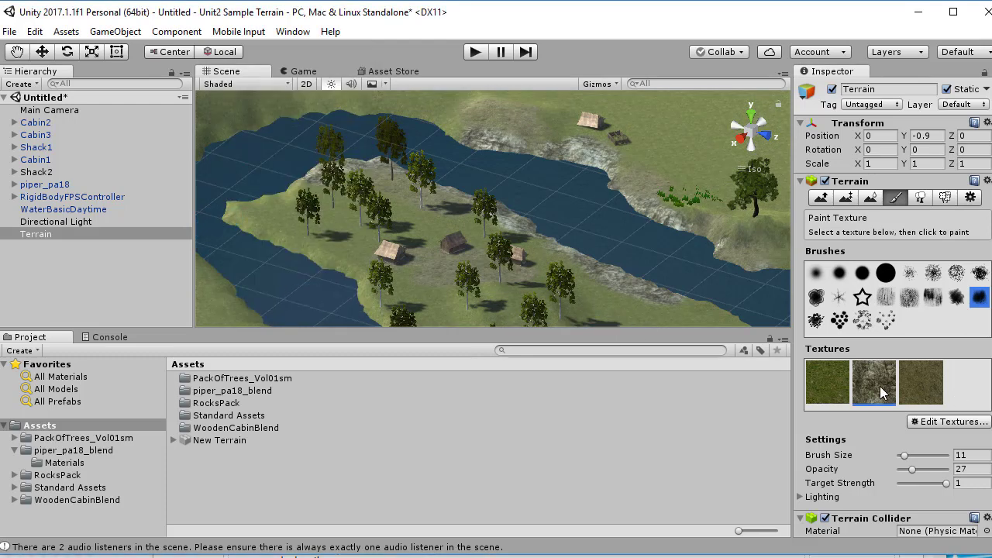
pyautogui.click(929, 426)
pyautogui.click(904, 441)
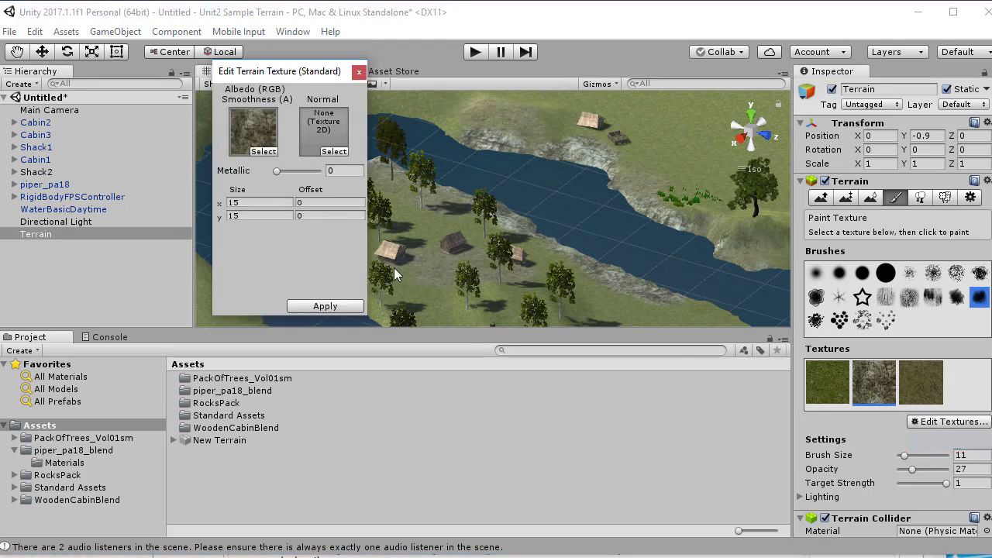
pyautogui.click(224, 204)
pyautogui.write('5')
pyautogui.press('Tab')
pyautogui.write('5')
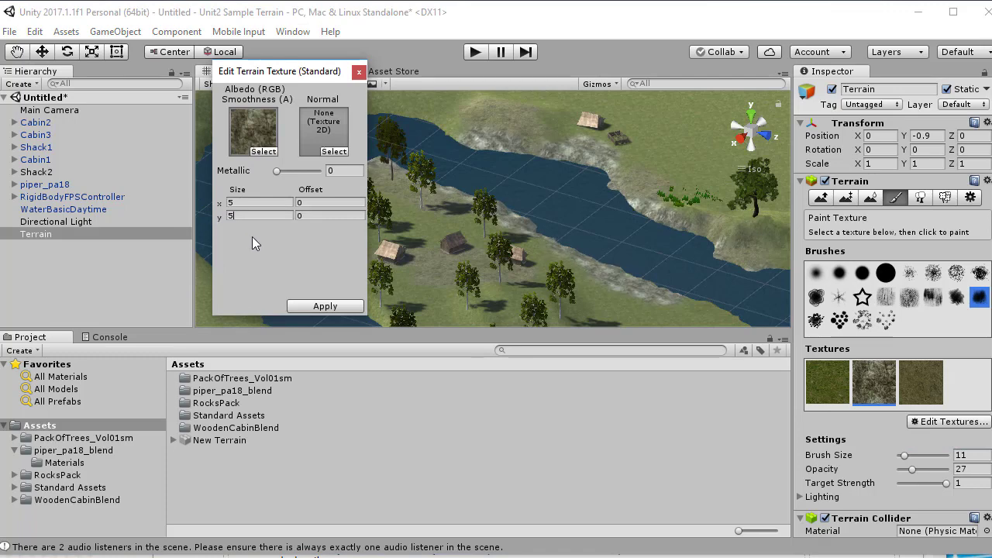
pyautogui.click(306, 305)
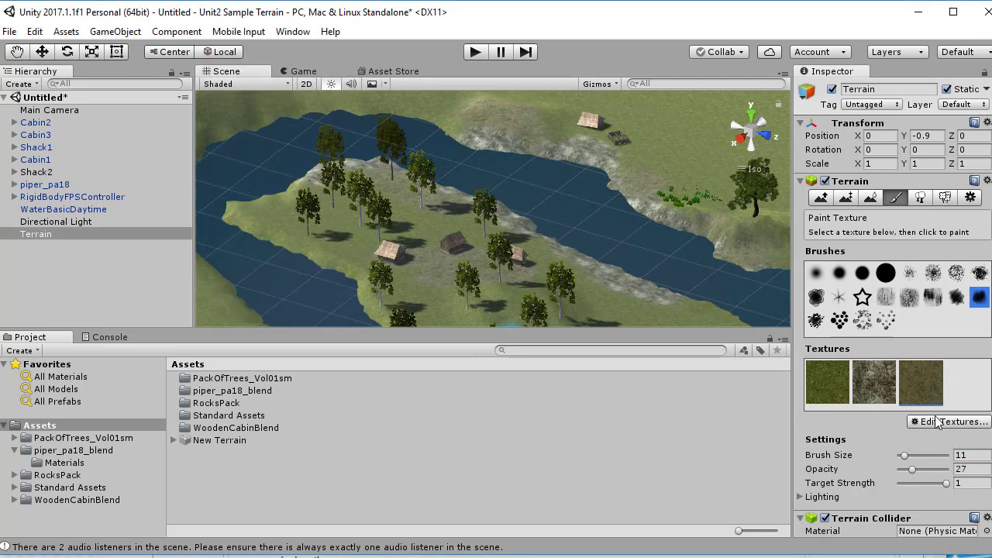
pyautogui.click(938, 422)
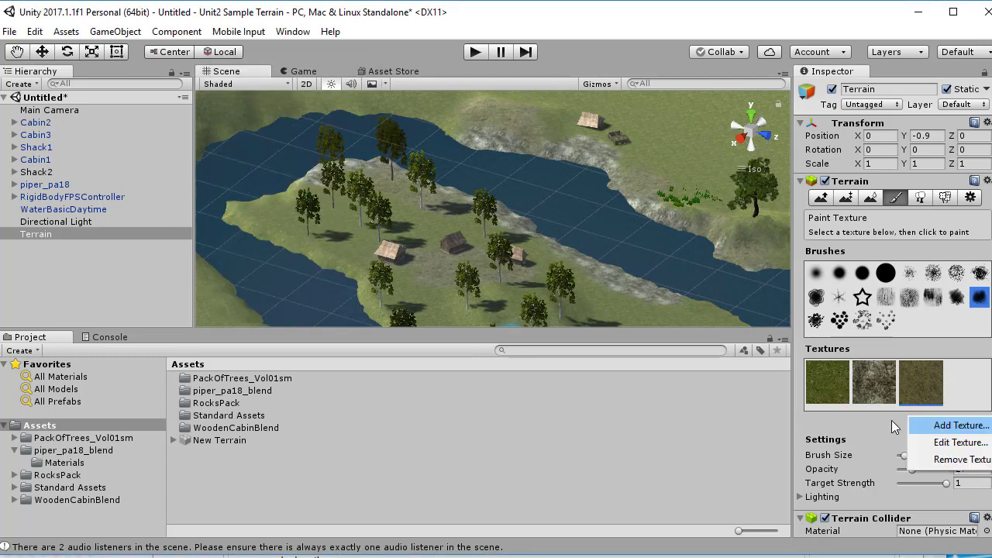
pyautogui.click(950, 426)
pyautogui.click(412, 262)
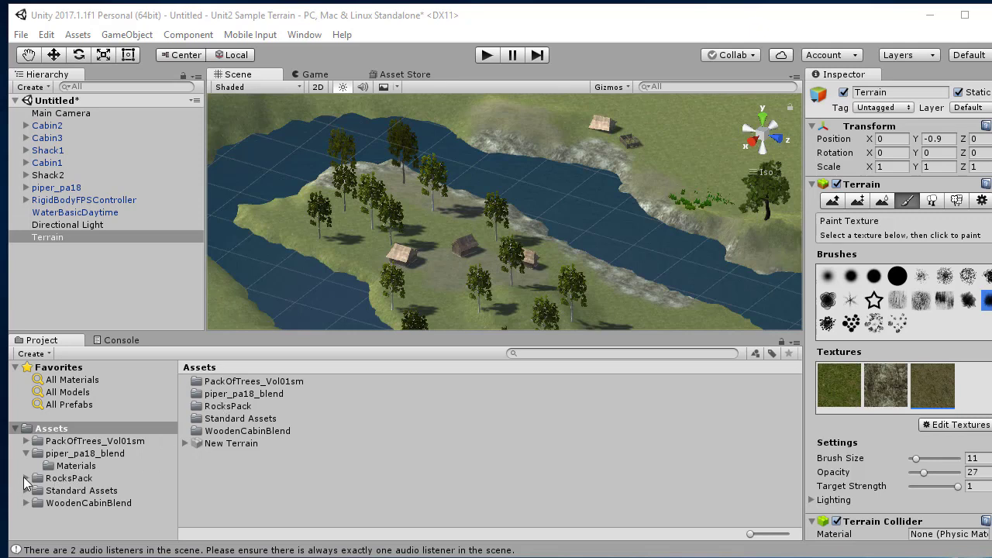
# Try placing the Set1_RockA mesh from the RocksPack Mesh folder on the riverbank
pyautogui.click(25, 479)
pyautogui.click(65, 503)
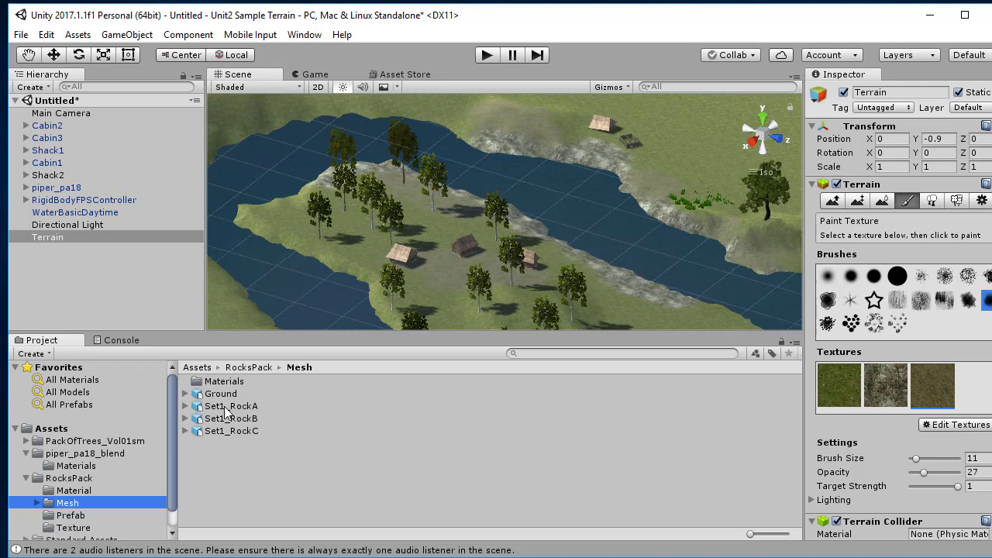
pyautogui.moveTo(224, 411); pyautogui.dragTo(586, 237)
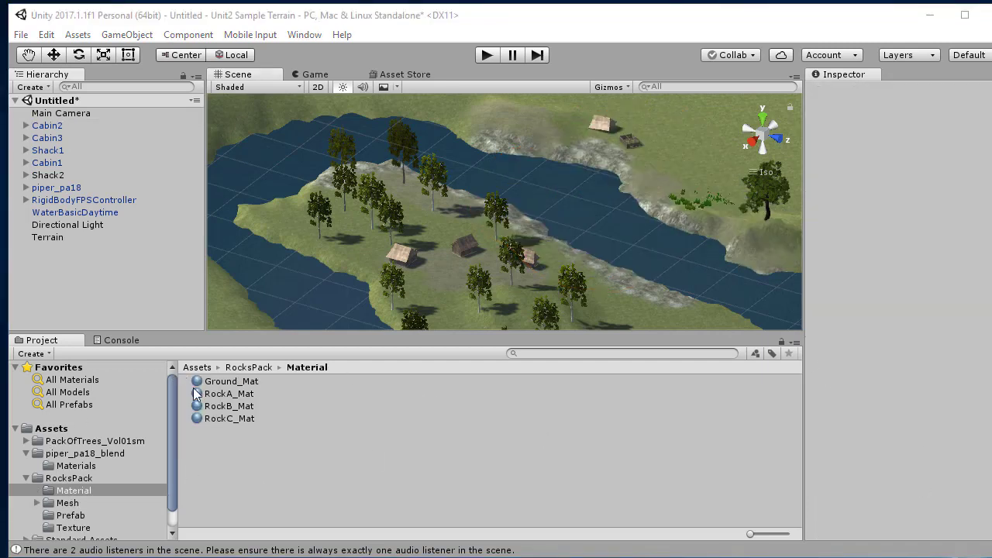
# Try applying the RockB_Mat material from RocksPack onto the scene around the peninsula's riverbank
pyautogui.click(213, 407)
pyautogui.moveTo(213, 409); pyautogui.dragTo(518, 224)
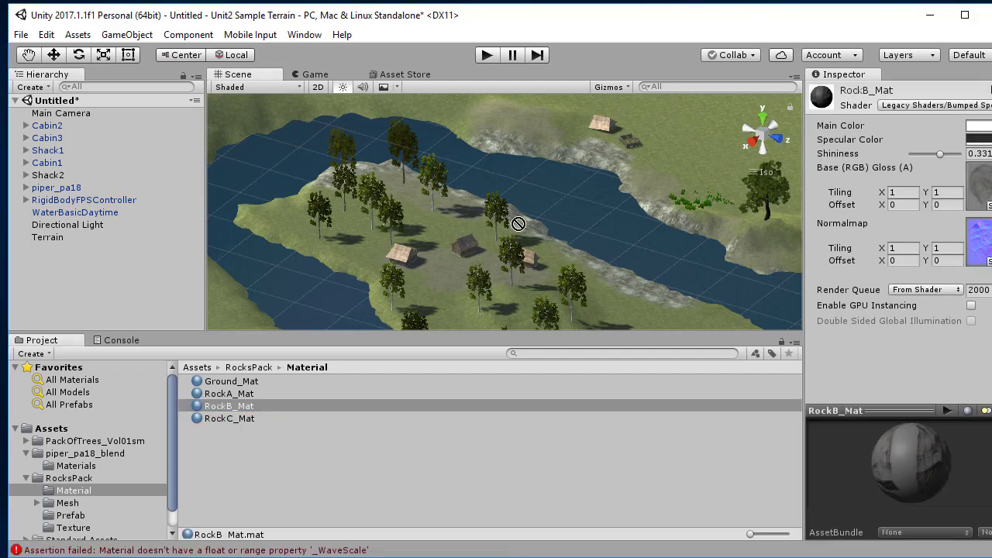
pyautogui.moveTo(230, 407); pyautogui.dragTo(511, 261)
# Place the Set1_RockB mesh from the RocksPack Mesh folder on the cabin peninsula beside the river
pyautogui.click(70, 504)
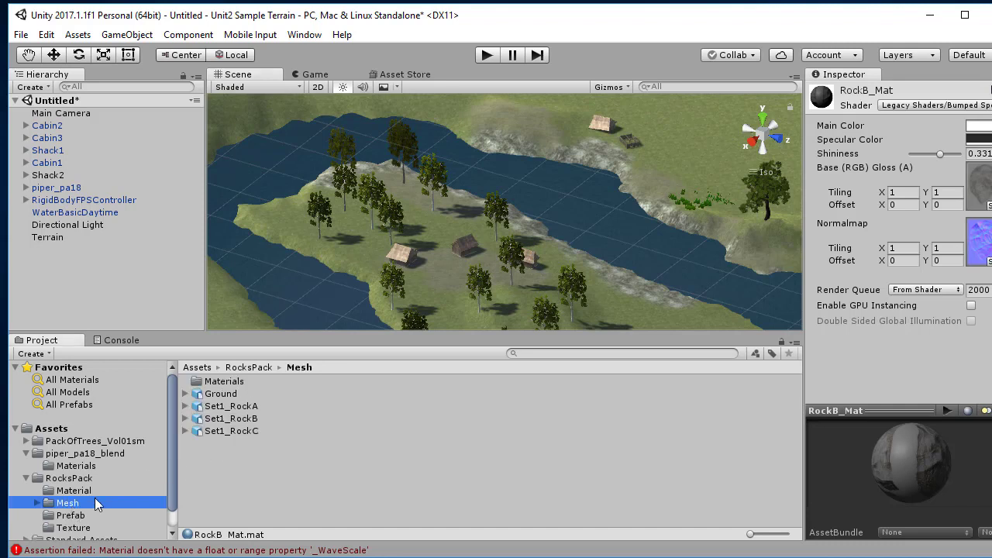
pyautogui.click(80, 517)
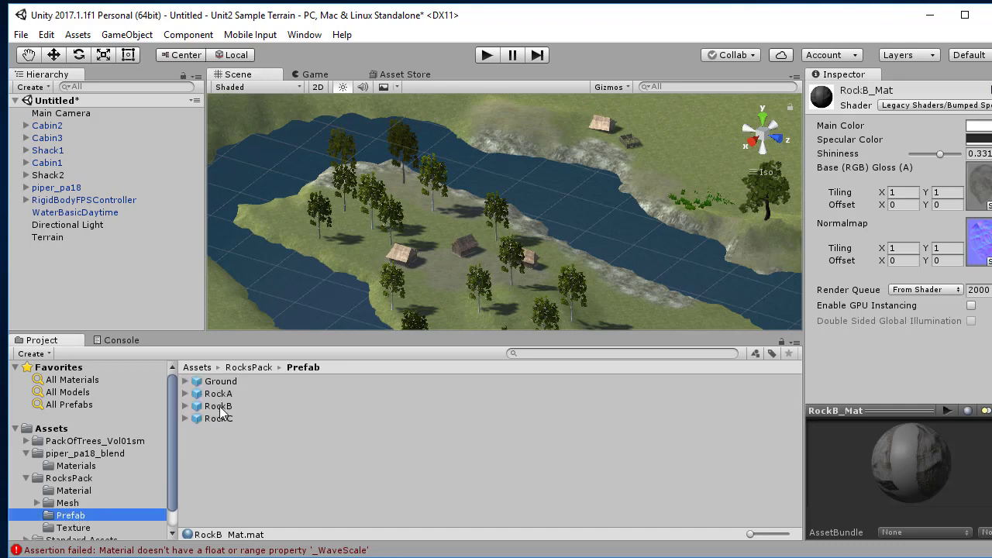
pyautogui.click(67, 501)
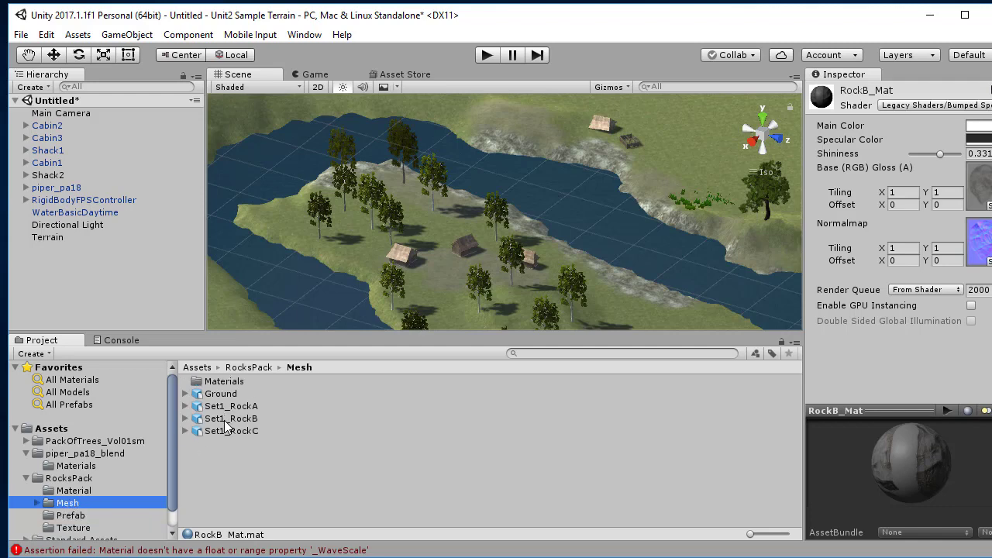
pyautogui.moveTo(229, 419); pyautogui.dragTo(540, 235)
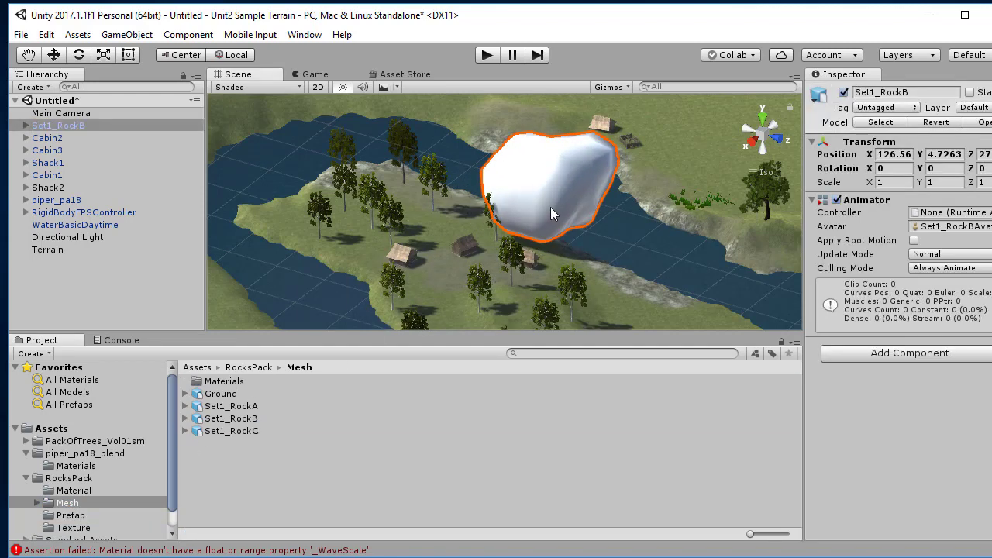
# Apply the RockB_Mat material to the Set1_RockB rock, and delete that rock from the scene
pyautogui.click(74, 490)
pyautogui.moveTo(217, 409); pyautogui.dragTo(531, 206)
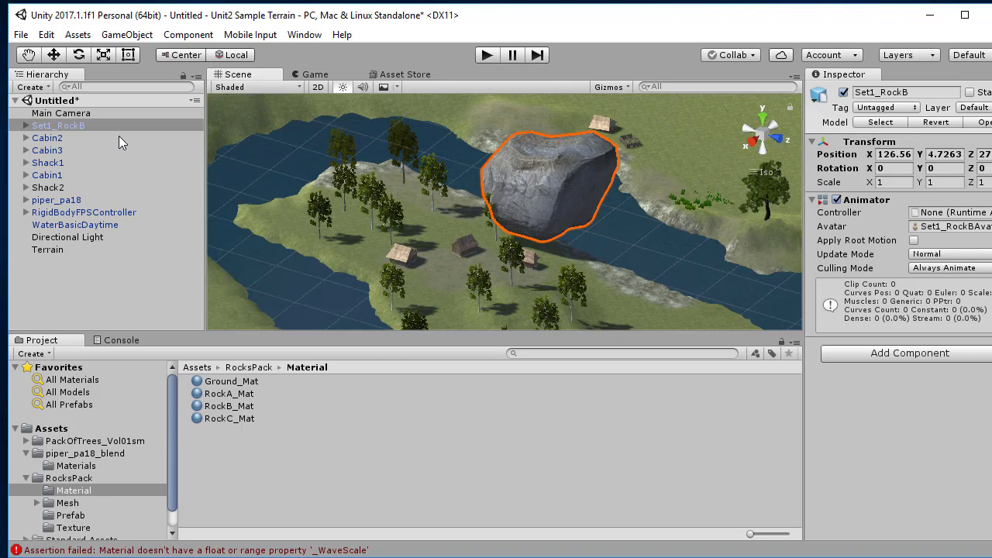
pyautogui.press('Delete')
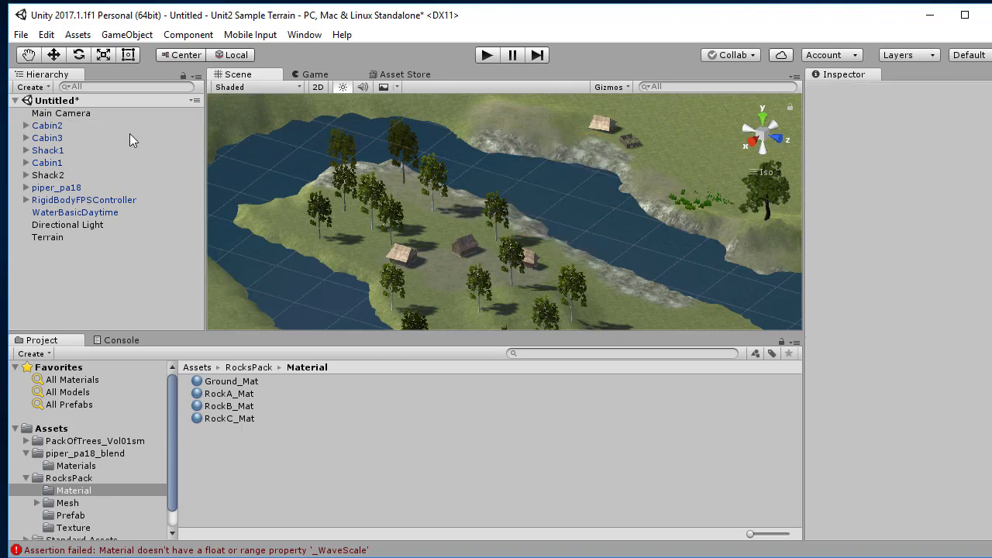
# Place the RockB prefab from RocksPack on the peninsula's riverbank and lower it to about Y -12.1
pyautogui.click(71, 515)
pyautogui.moveTo(208, 414); pyautogui.dragTo(527, 233)
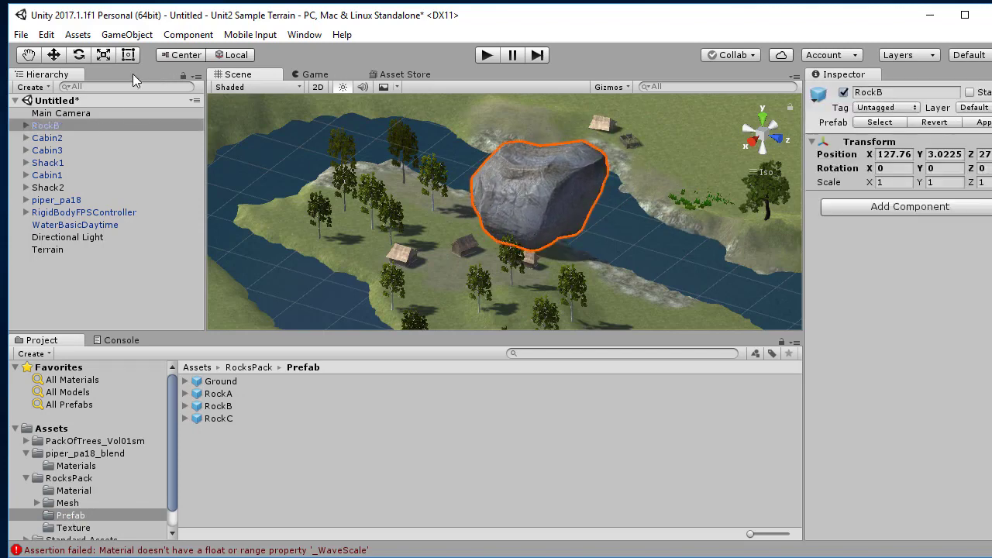
pyautogui.click(54, 54)
pyautogui.moveTo(532, 147); pyautogui.dragTo(532, 248)
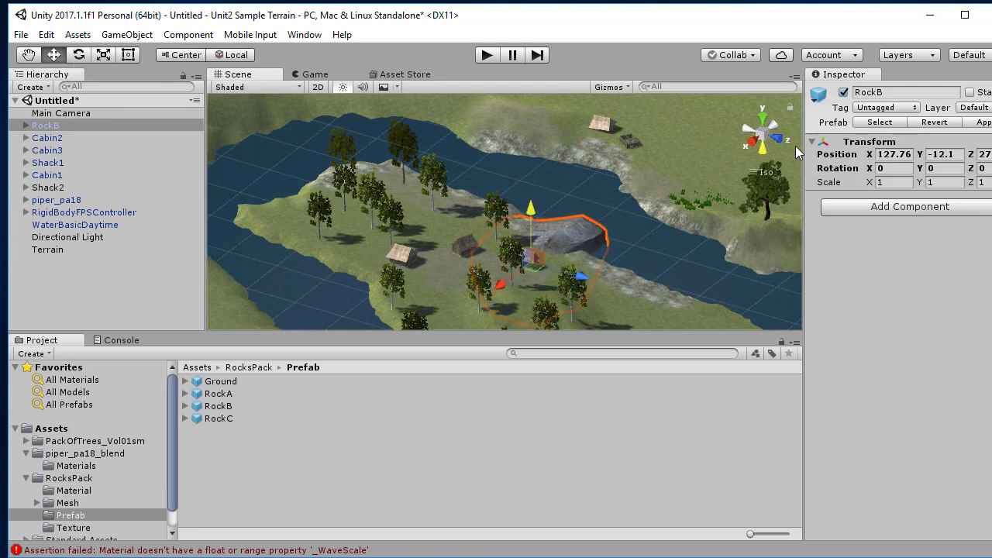
# Scale the RockB rock to 0.1 in X, 0.3 in Y and 0.3 in Z
pyautogui.click(889, 181)
pyautogui.write('0.1')
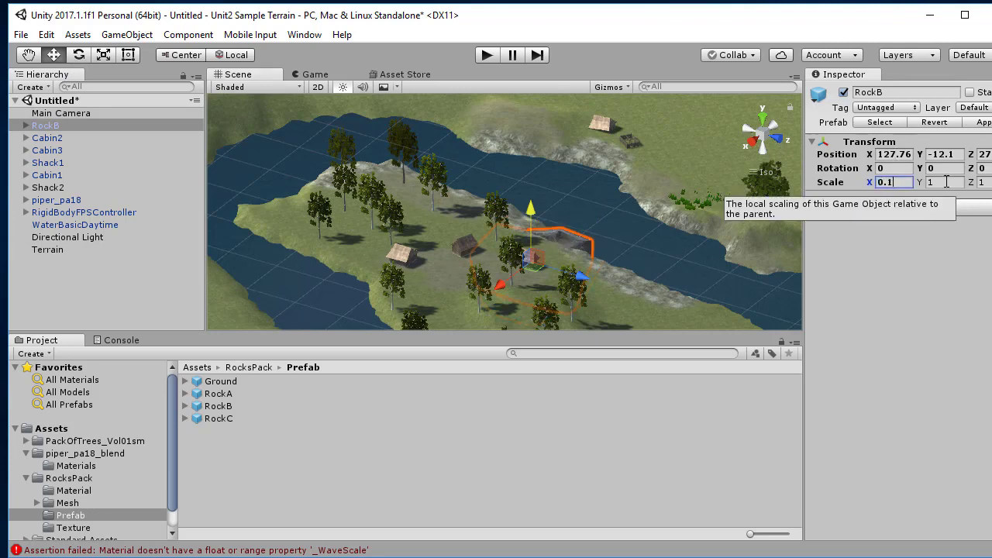
pyautogui.click(982, 181)
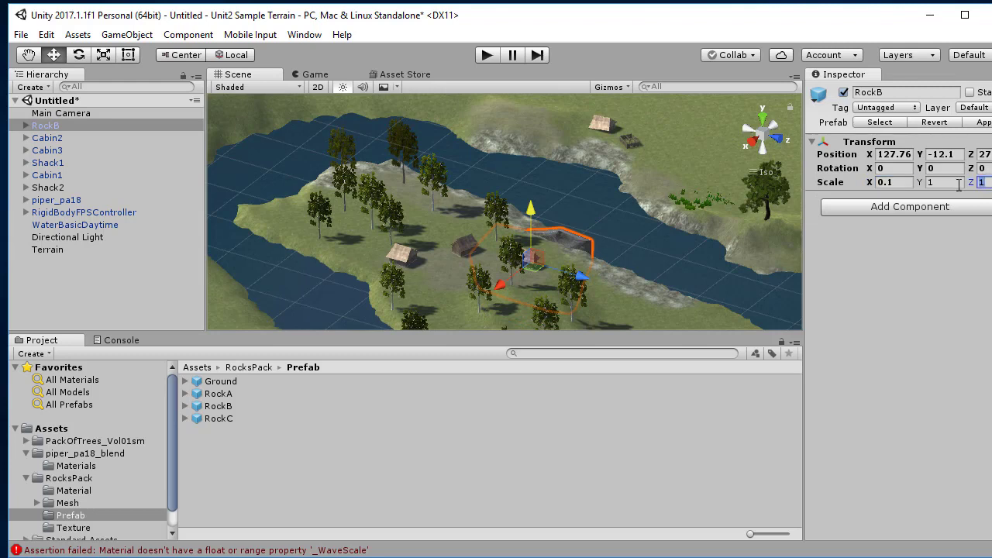
pyautogui.write('0.3')
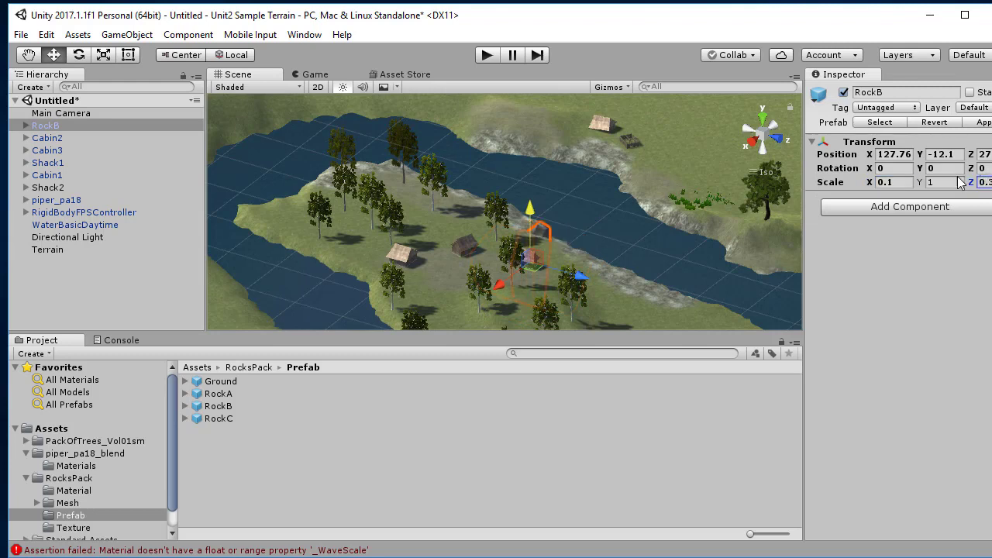
pyautogui.click(950, 182)
pyautogui.write('0.')
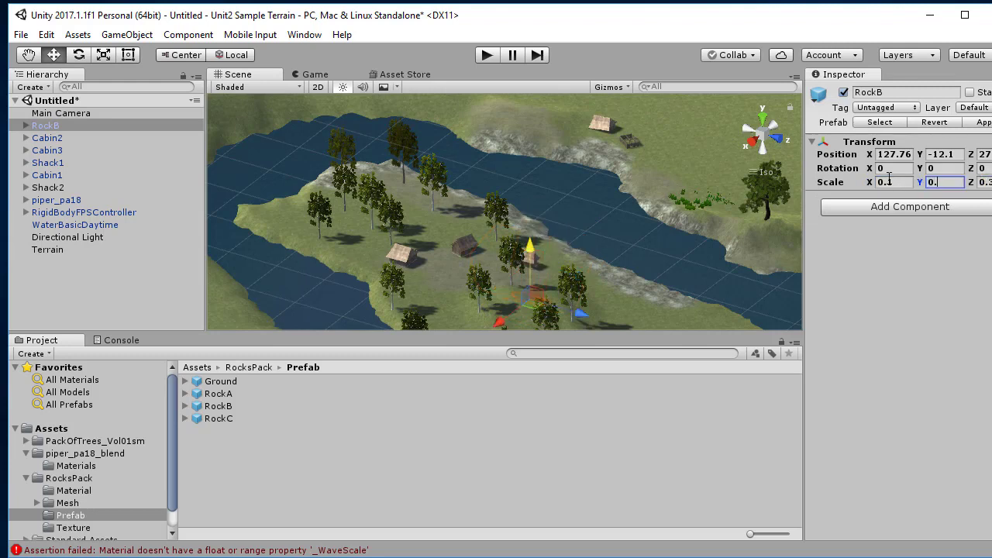
pyautogui.write('3')
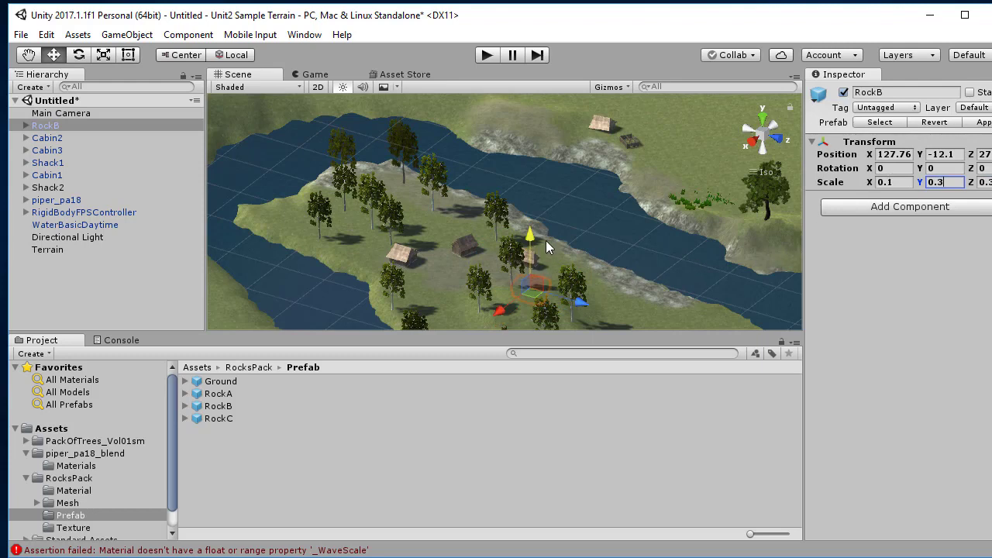
# Raise the RockB rock to about Y 0.5, shift it along Z onto the rocky riverbank, and focus on it
pyautogui.moveTo(532, 235); pyautogui.dragTo(530, 173)
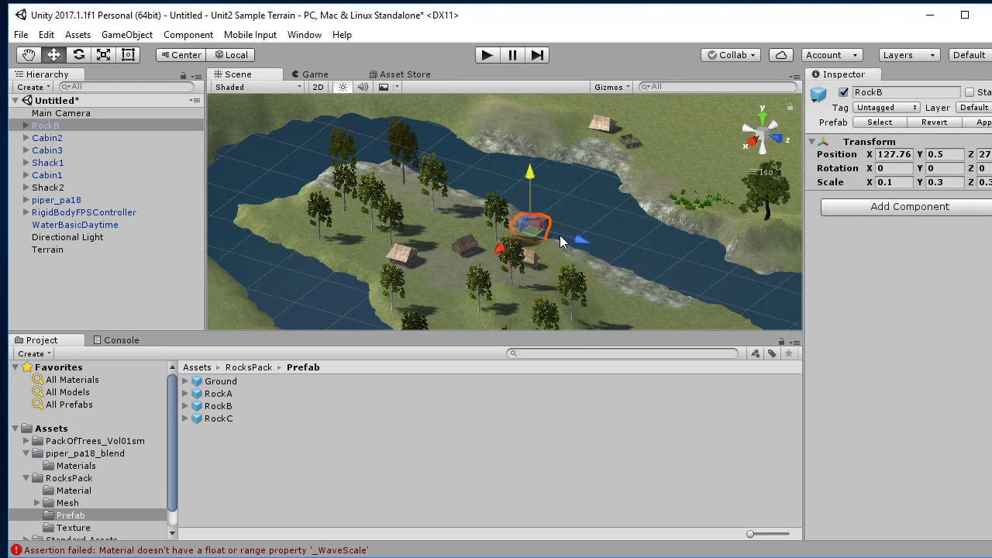
pyautogui.moveTo(562, 240); pyautogui.dragTo(582, 245)
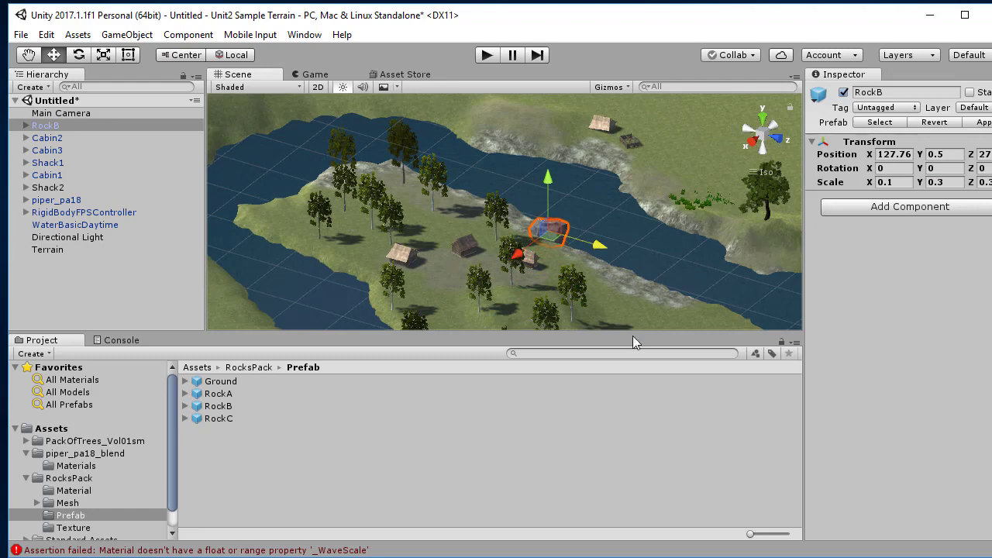
pyautogui.doubleClick(60, 125)
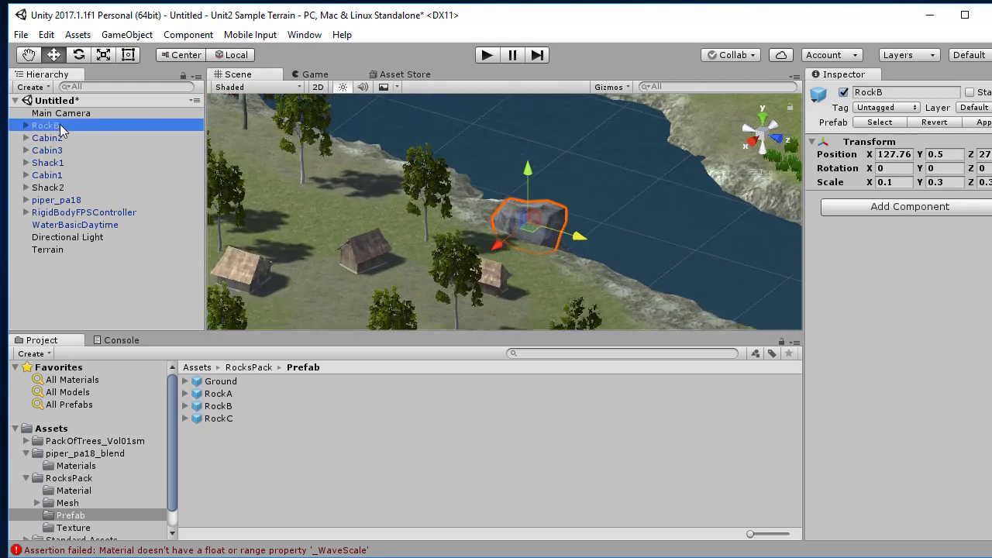
# Lower the RockB rock on the riverbank beside the cabins to about Y -1.79, sinking it partly into the ground
pyautogui.moveTo(554, 223); pyautogui.dragTo(564, 234)
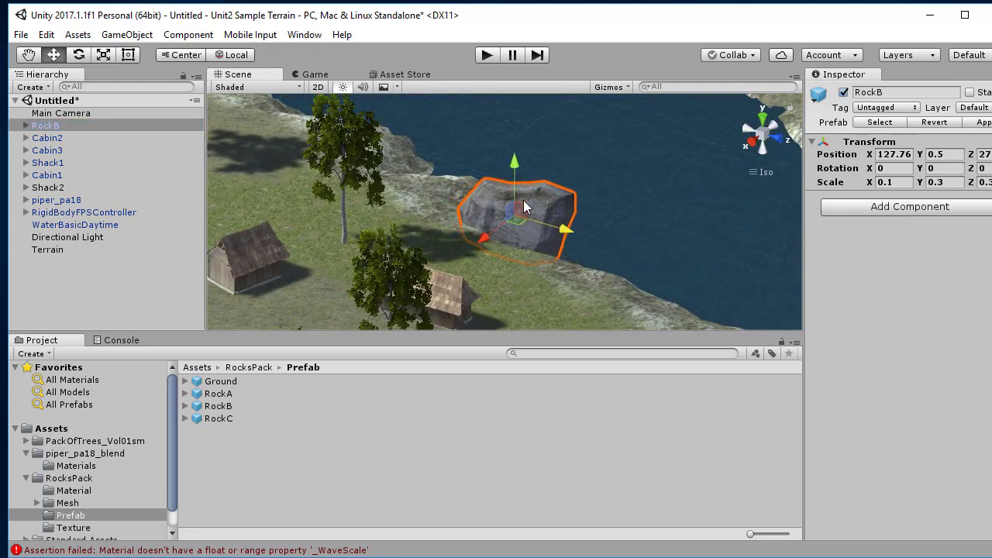
pyautogui.moveTo(515, 164); pyautogui.dragTo(594, 228)
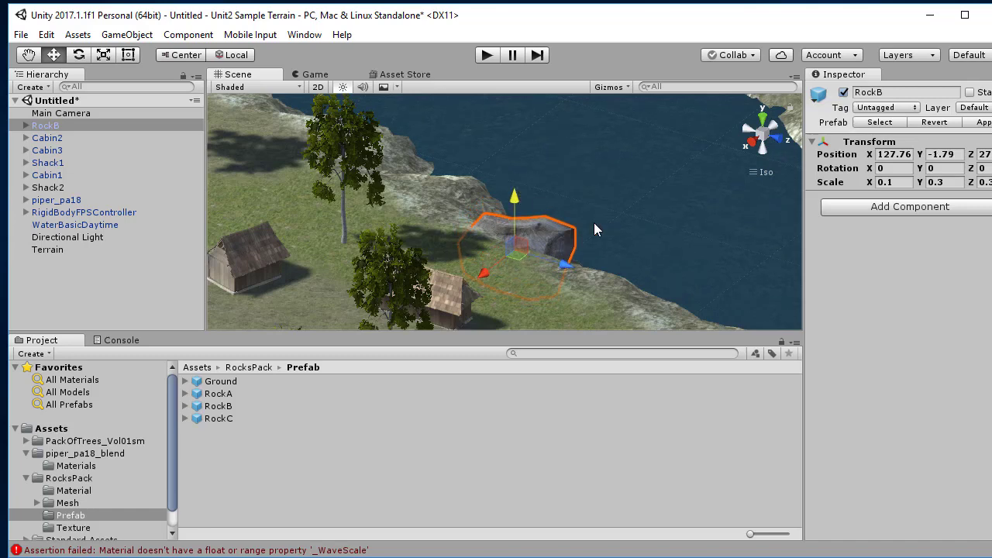
pyautogui.click(616, 254)
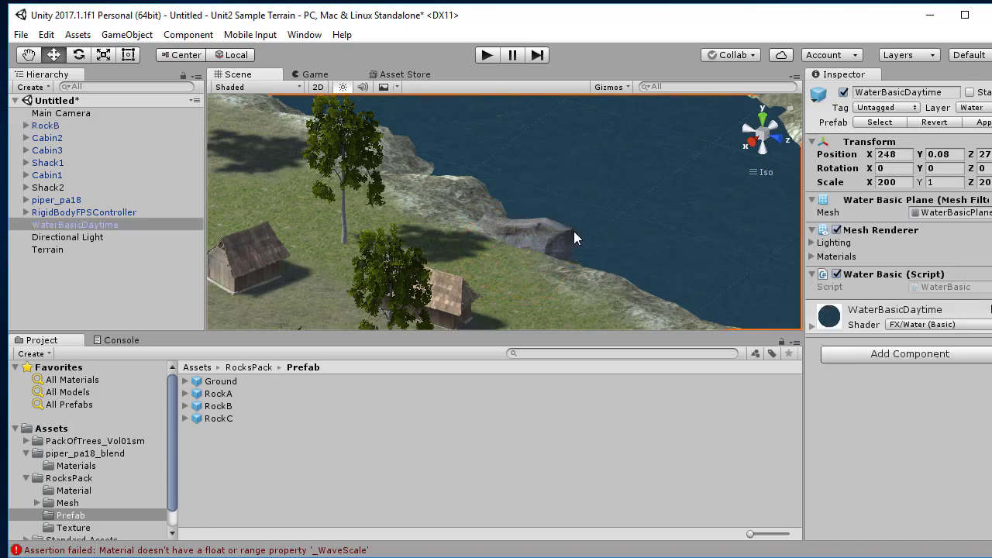
pyautogui.click(626, 226)
pyautogui.moveTo(595, 239); pyautogui.dragTo(690, 389, button='middle')
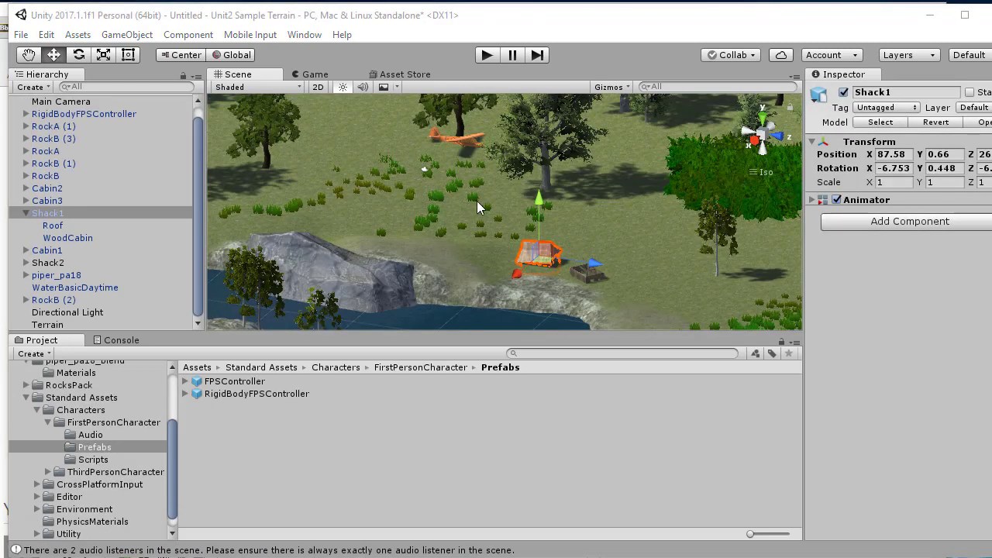
# Play-test the scene by walking past the grass to the large riverbank rock and around the shacks, and stop the play mode
pyautogui.click(487, 54)
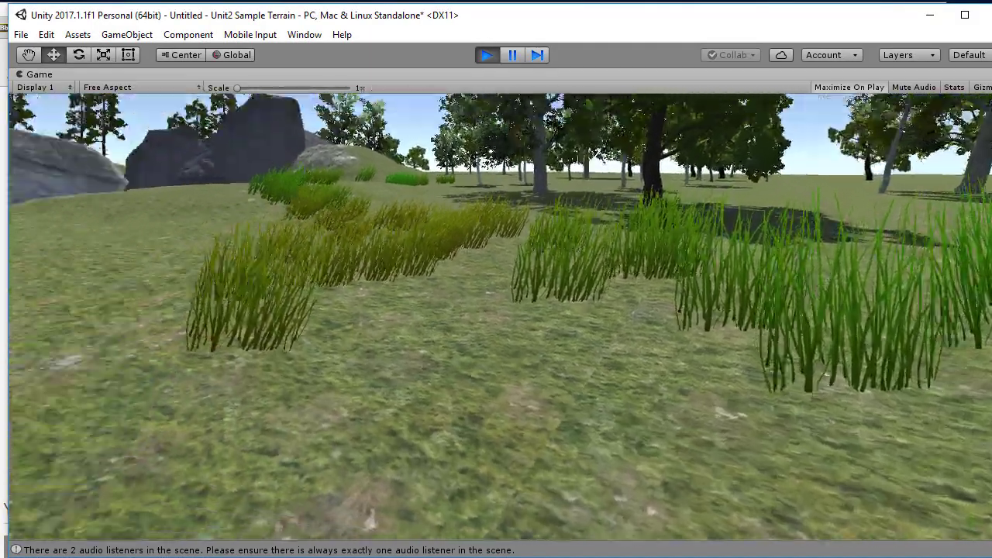
pyautogui.press('w')
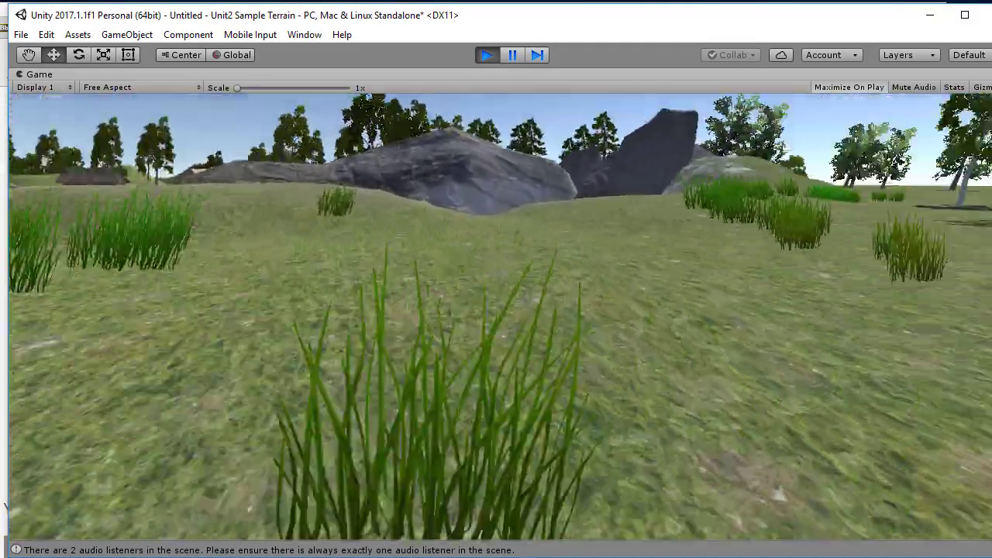
pyautogui.press('w')
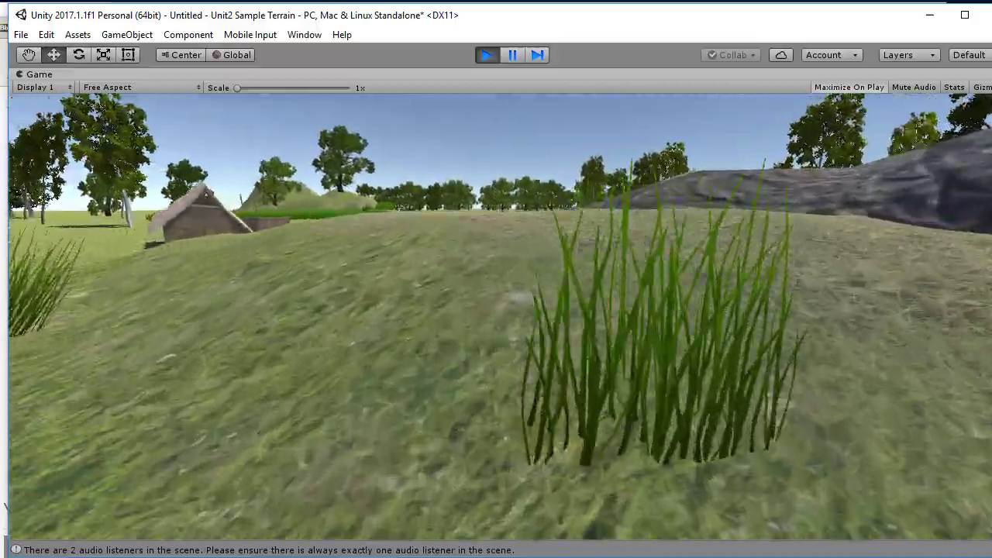
pyautogui.press('w')
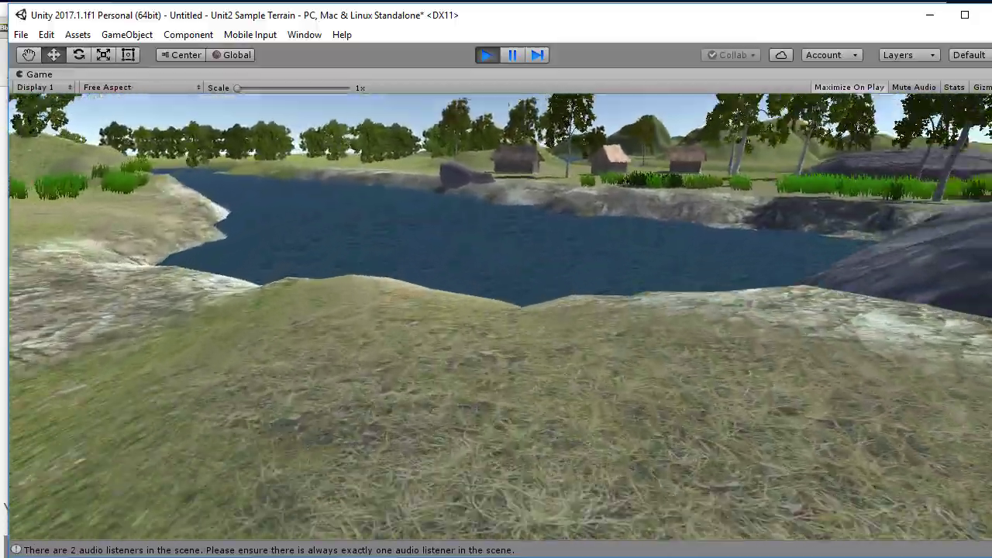
pyautogui.press('w')
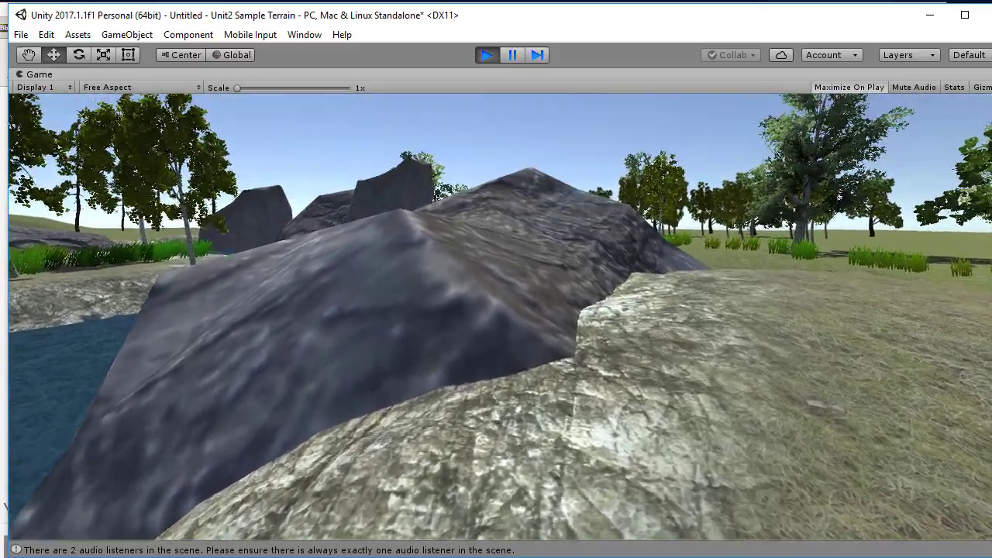
pyautogui.press('w')
pyautogui.press('w')
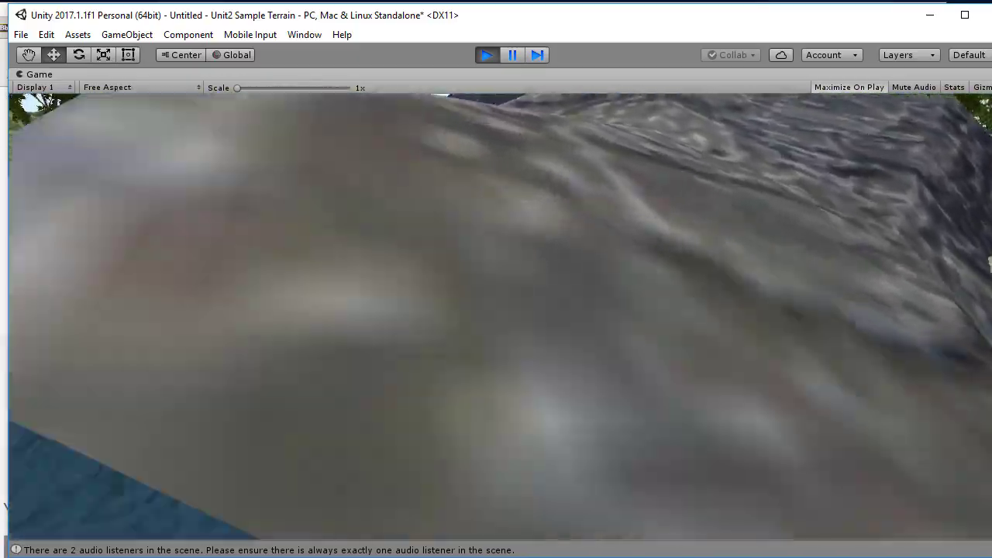
pyautogui.press('w')
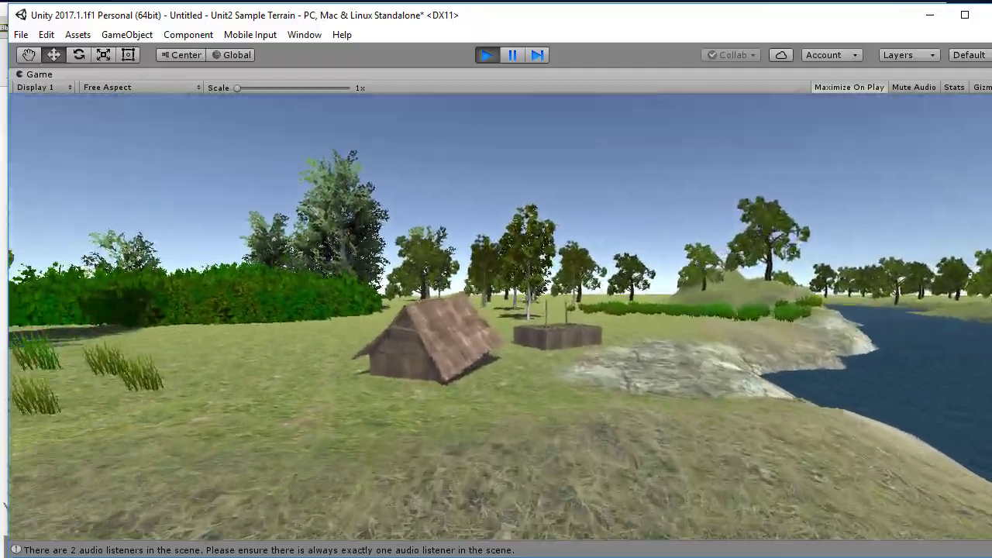
pyautogui.press('w')
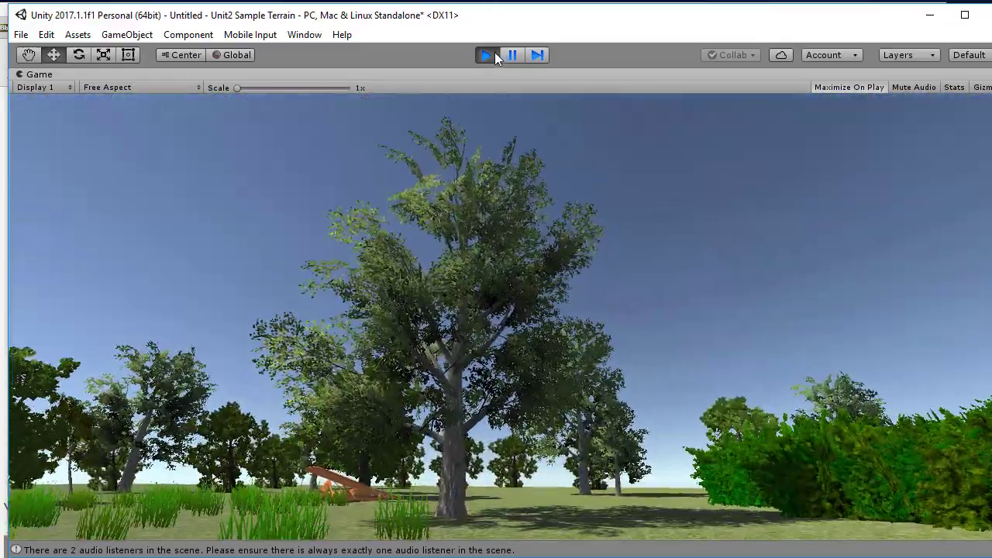
pyautogui.click(488, 54)
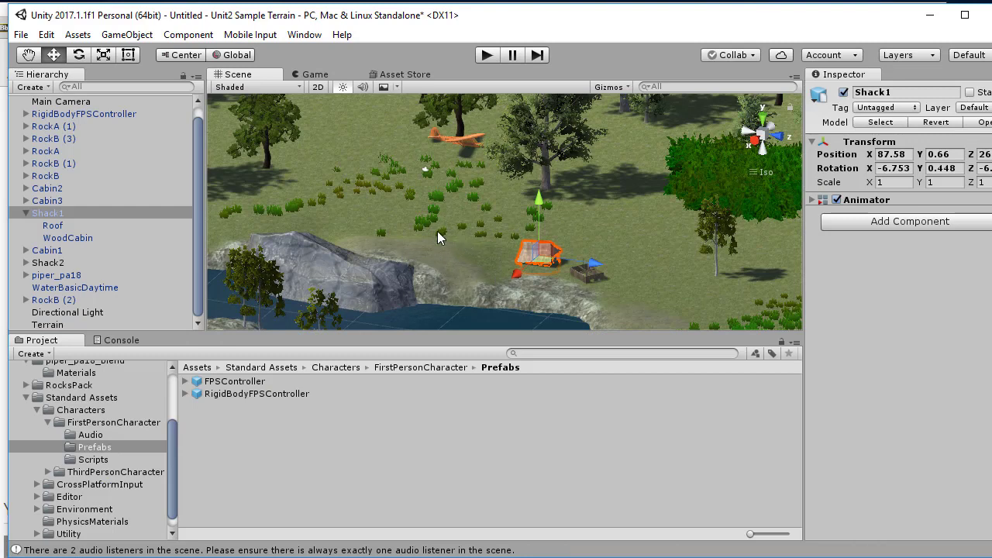
# Add a Mesh Collider to the Group001 mesh inside the large RockB (3) riverbank rock
pyautogui.click(351, 278)
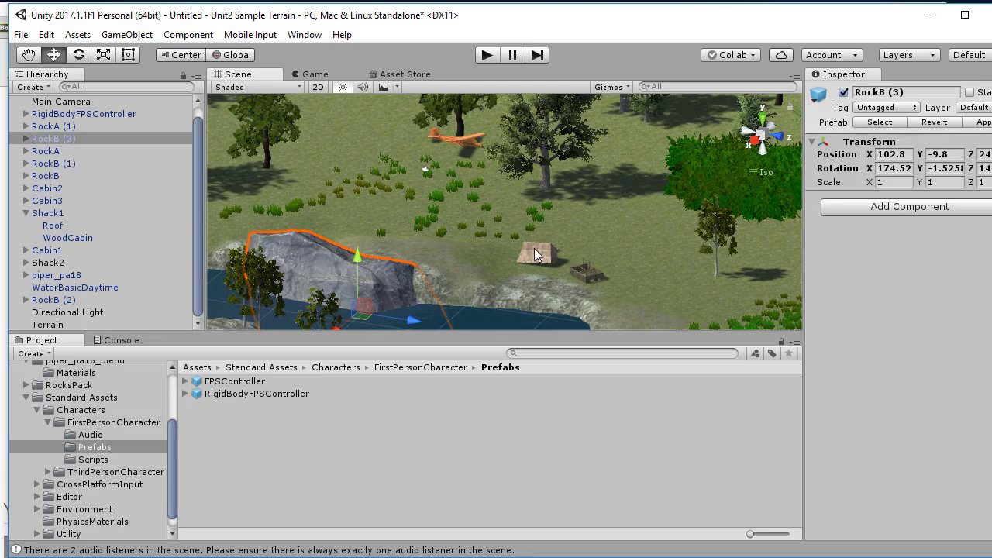
pyautogui.click(26, 138)
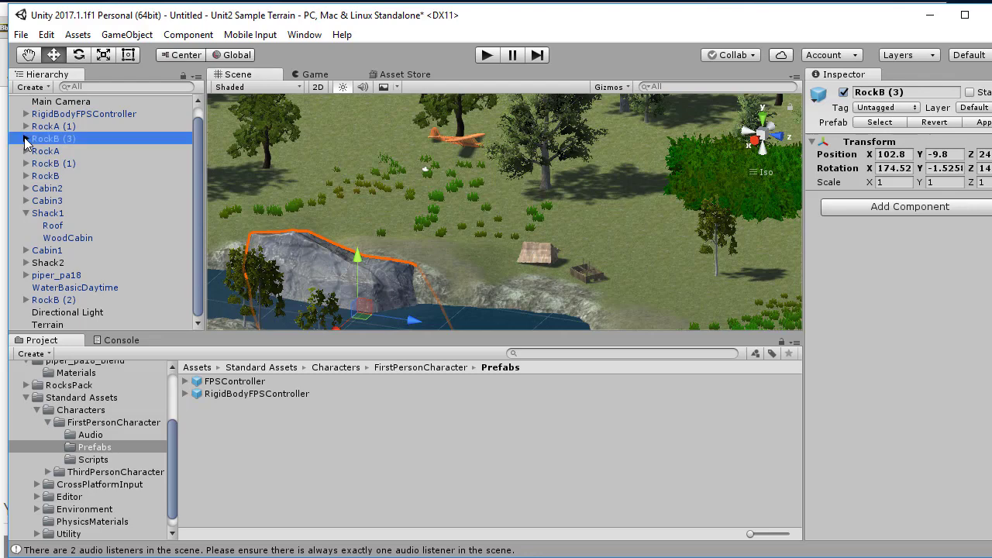
pyautogui.click(54, 152)
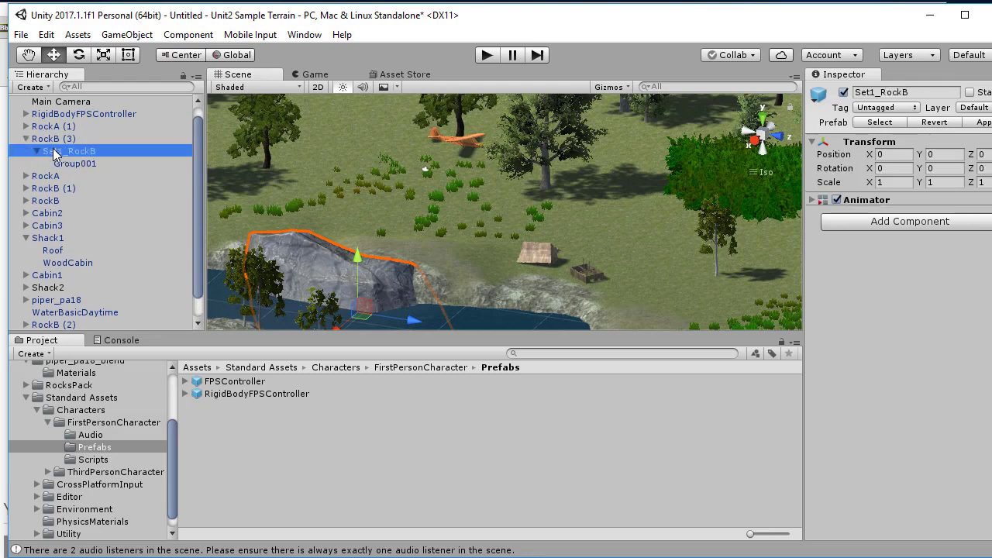
pyautogui.click(76, 166)
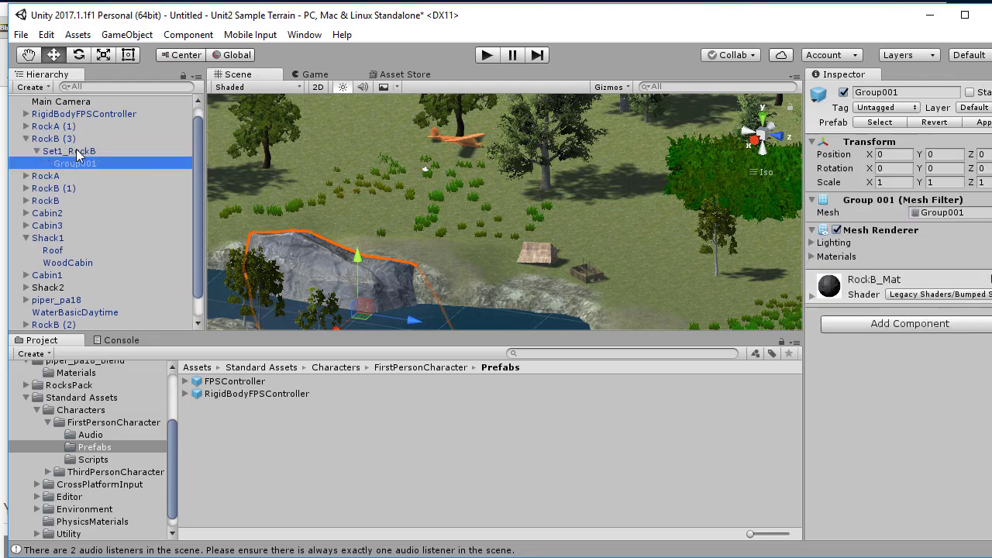
pyautogui.click(74, 150)
pyautogui.click(68, 167)
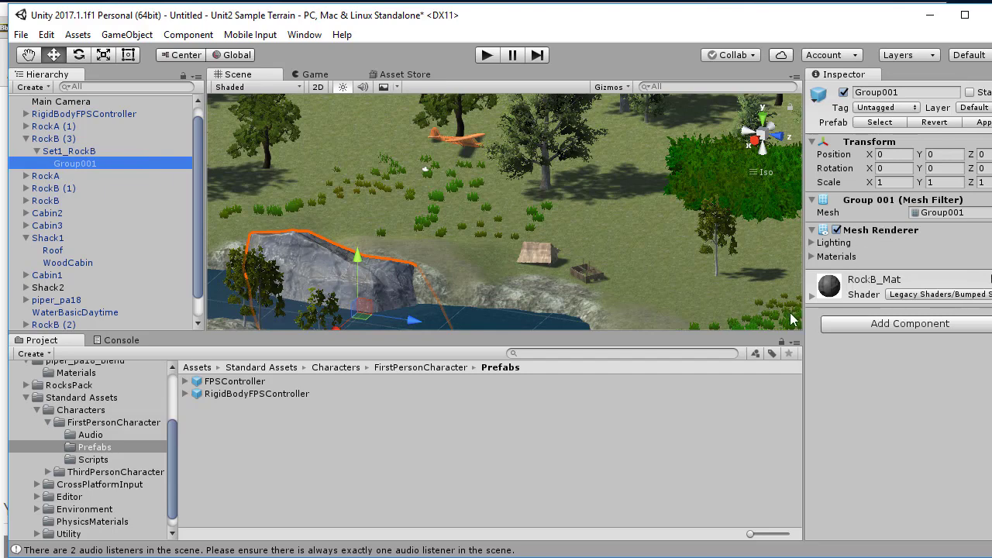
pyautogui.click(864, 324)
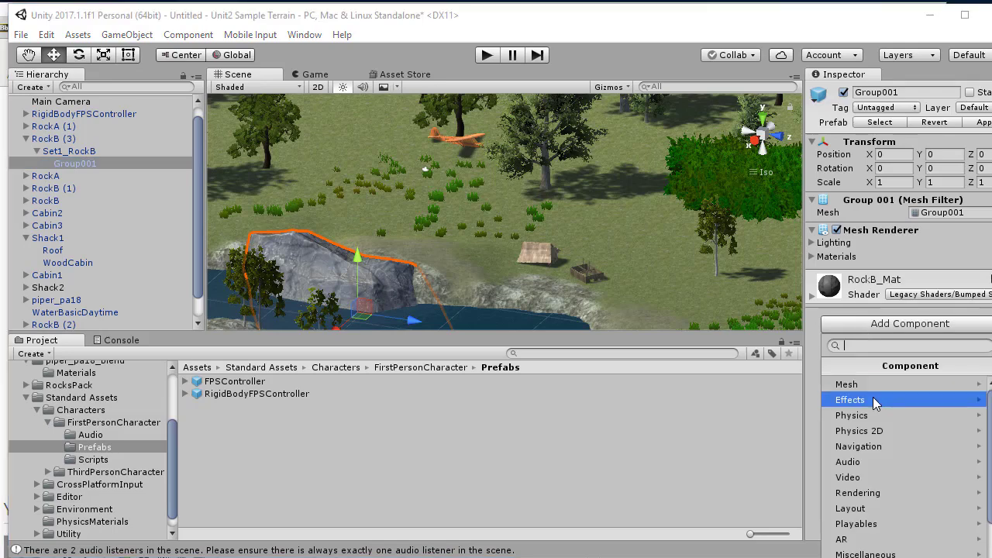
pyautogui.click(856, 420)
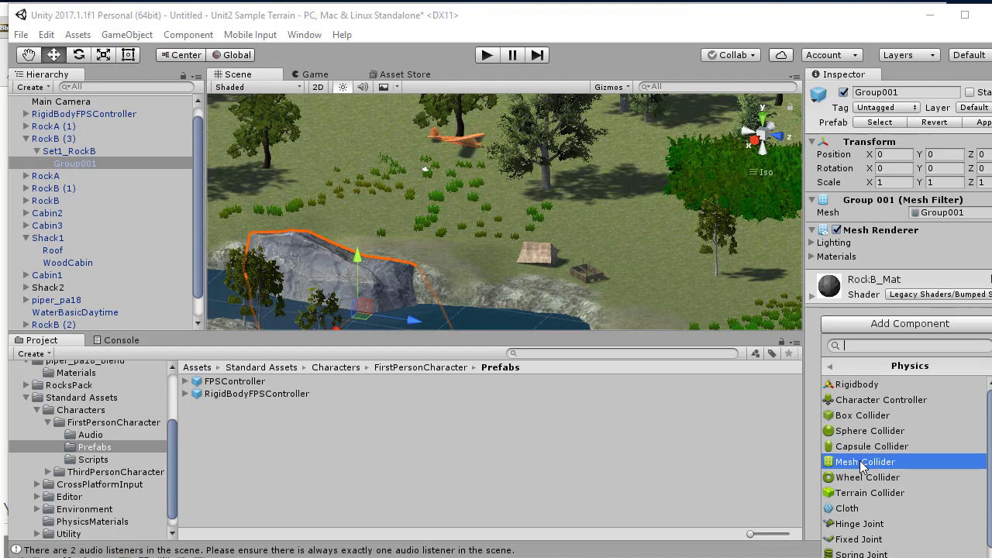
pyautogui.click(863, 463)
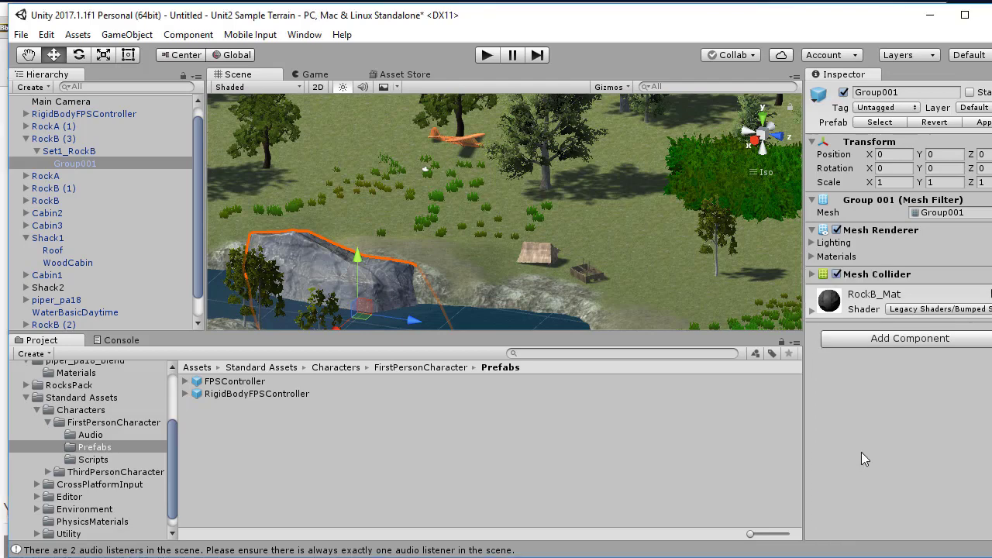
# Examine the components of Shack1's Roof and WoodCabin parts, and the extent of WoodCabin's Box Collider around the shack
pyautogui.click(546, 260)
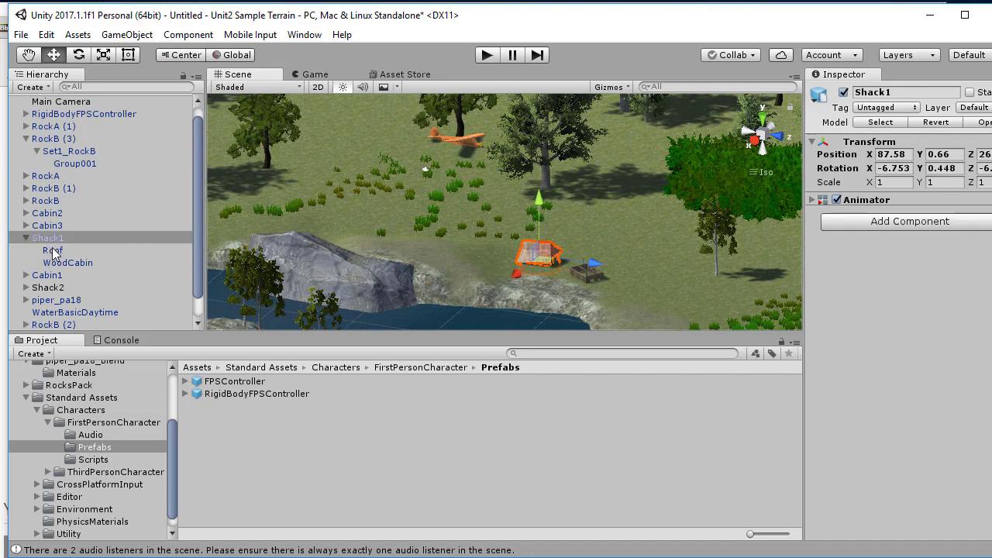
pyautogui.click(52, 251)
pyautogui.click(69, 264)
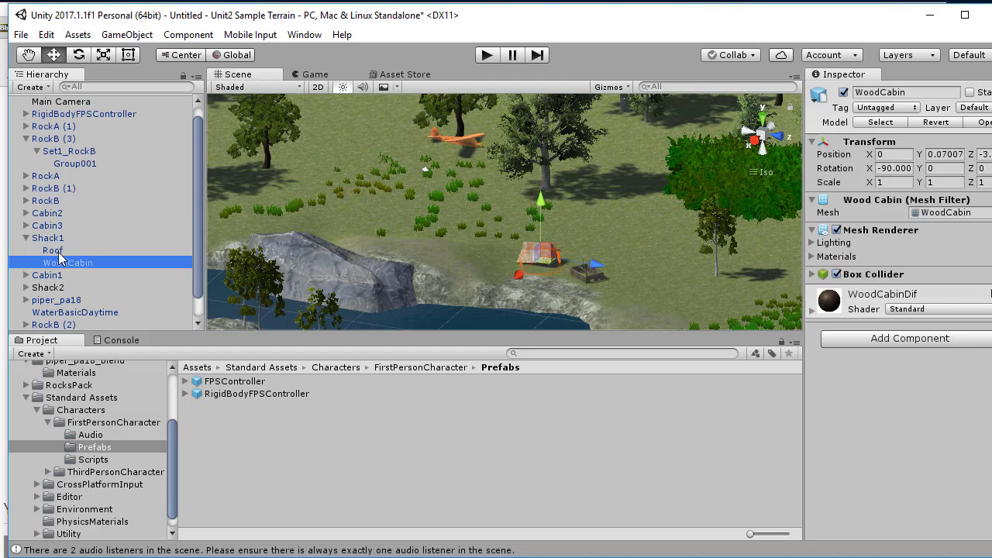
pyautogui.click(56, 252)
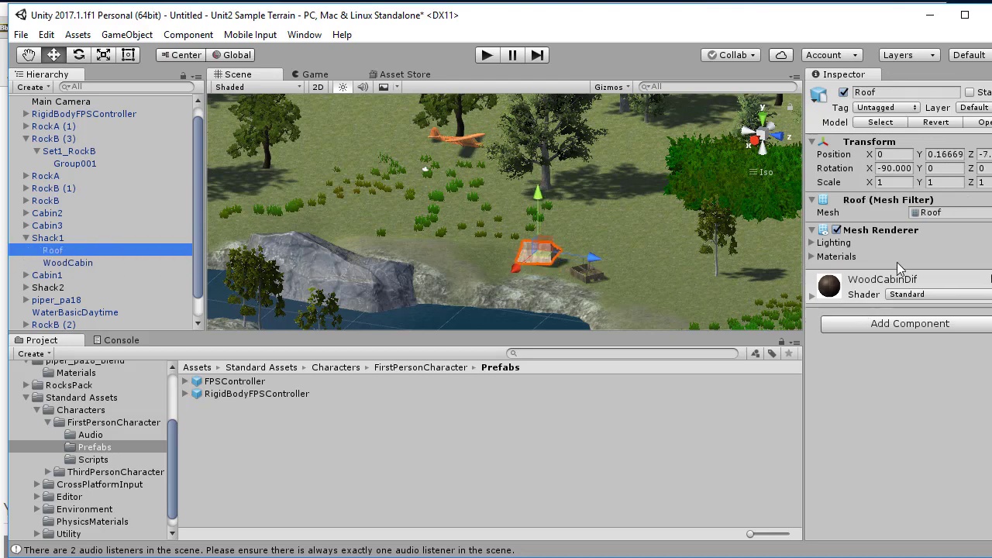
pyautogui.click(66, 263)
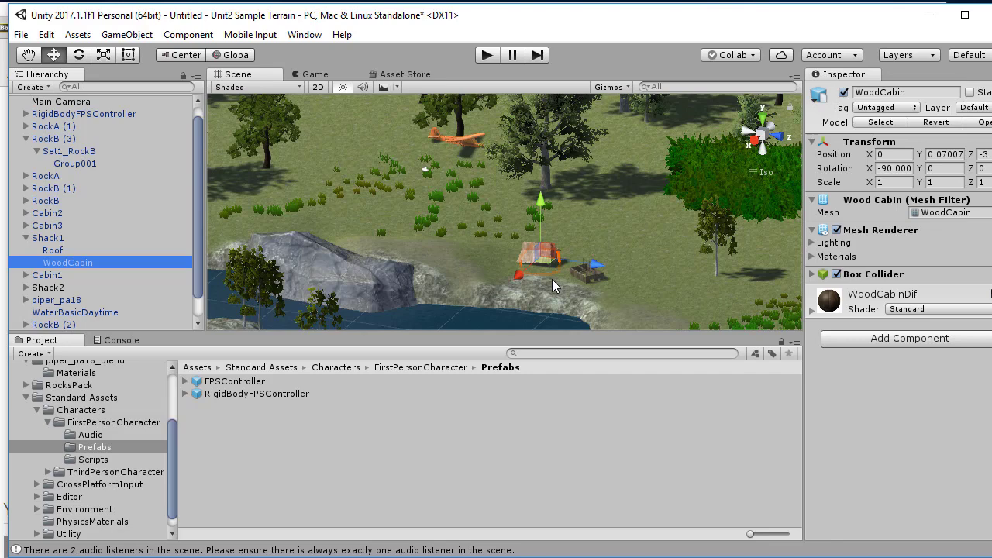
pyautogui.click(813, 274)
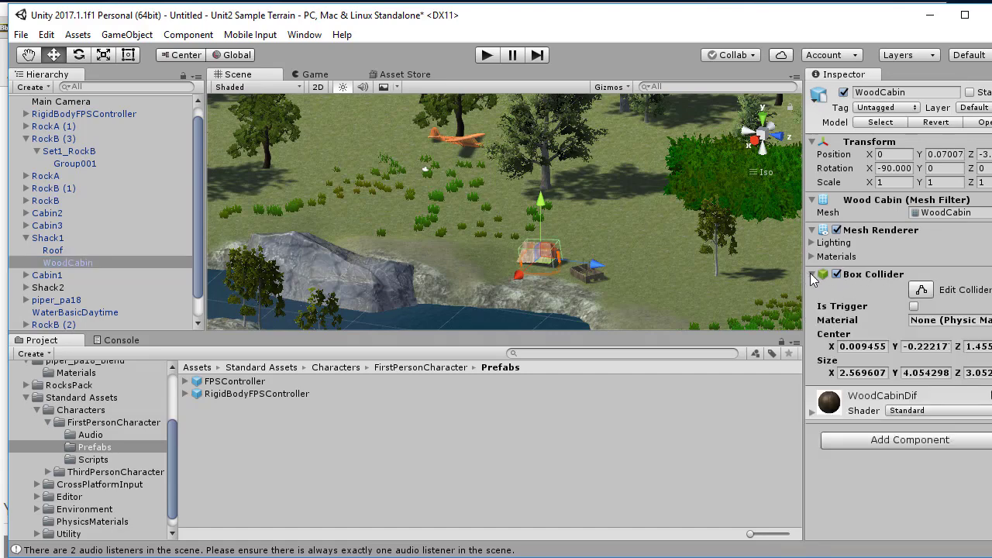
pyautogui.click(814, 275)
pyautogui.click(813, 275)
pyautogui.scroll(10, 486, 283)
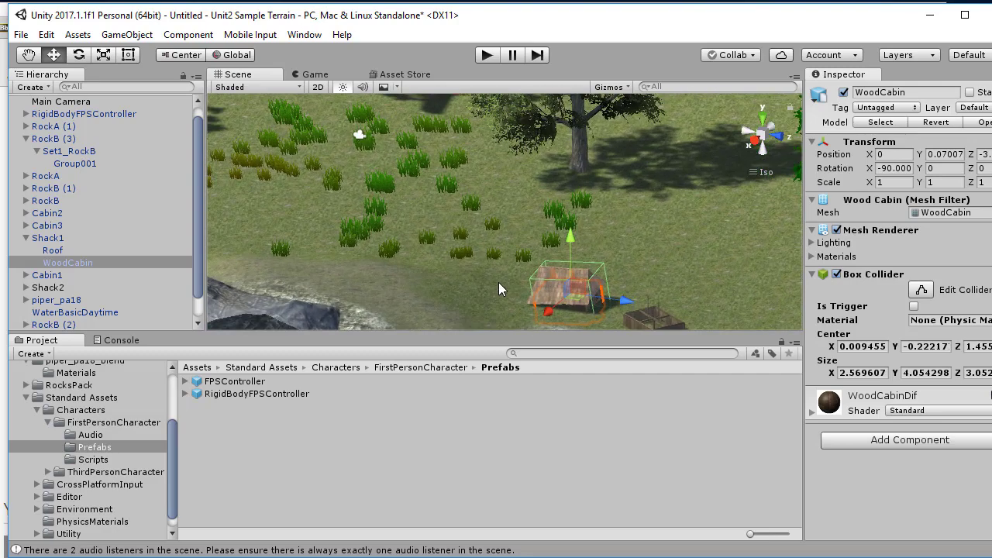
pyautogui.moveTo(498, 282); pyautogui.dragTo(463, 183, button='middle')
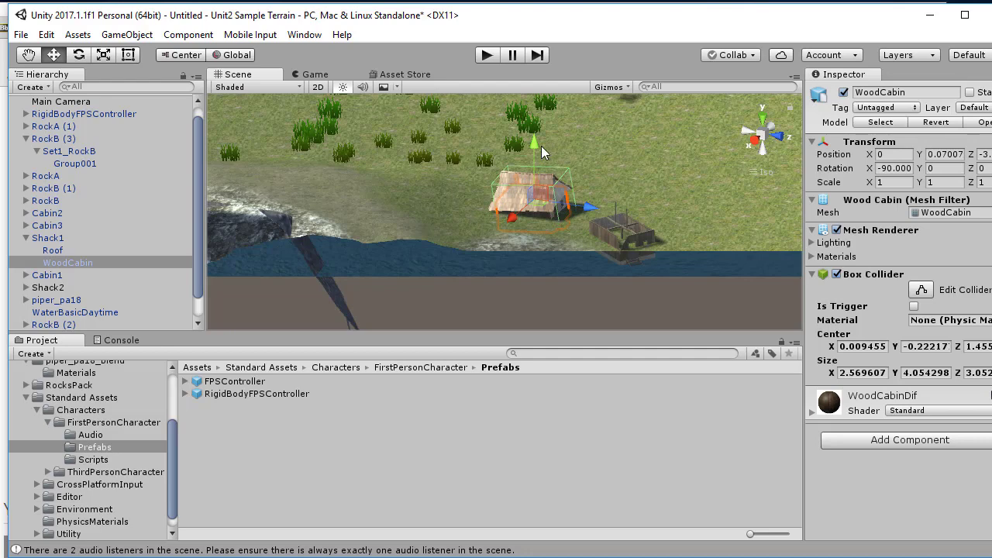
pyautogui.scroll(-10, 497, 146)
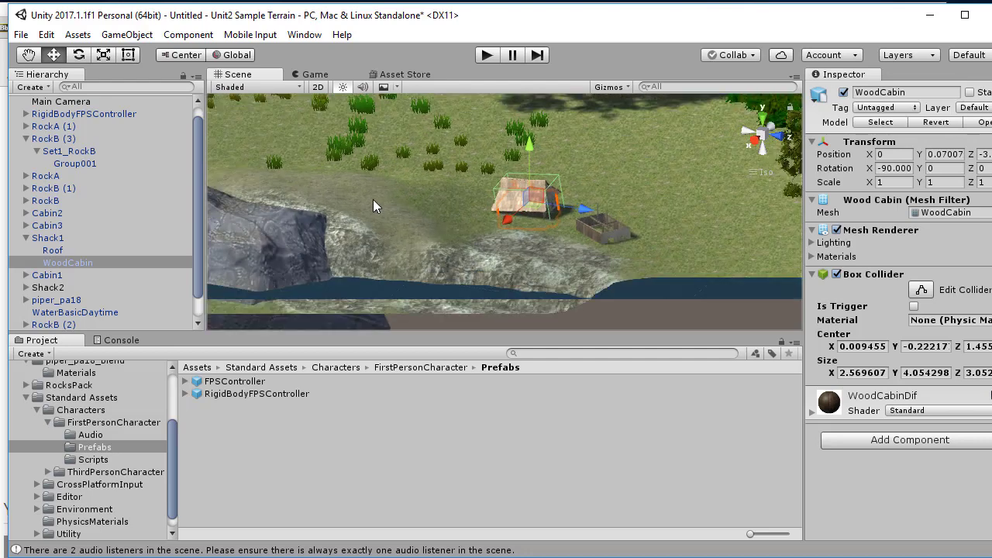
pyautogui.scroll(-3, 377, 207)
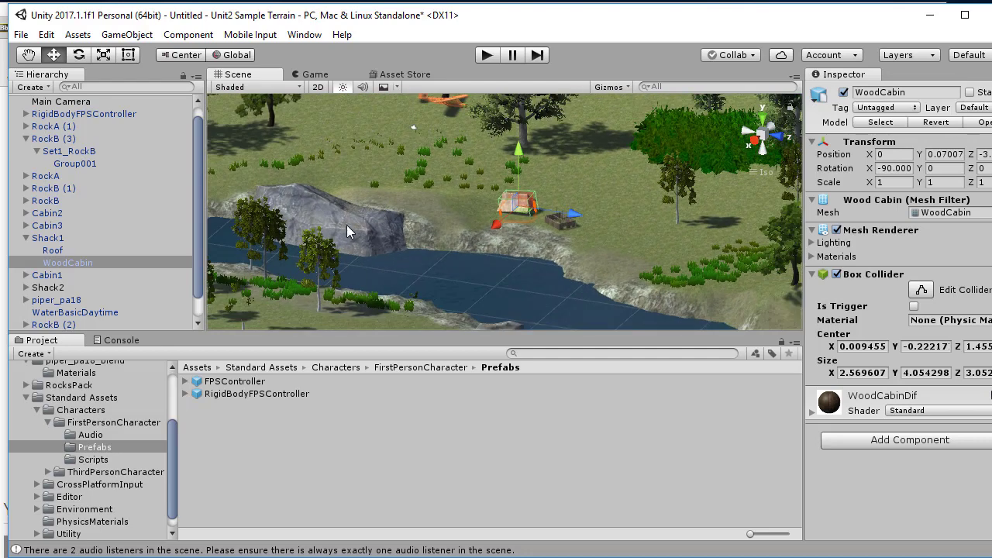
# Play-test the scene by climbing onto the large riverbank rock, looking around, and walking back down towards the shack, and stop the play mode
pyautogui.click(486, 54)
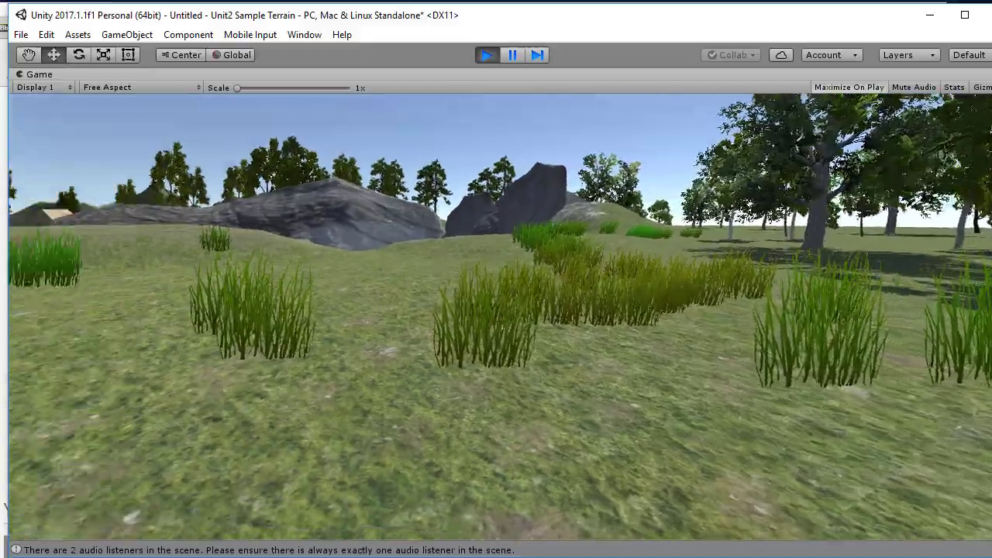
pyautogui.press('w')
pyautogui.press('w')
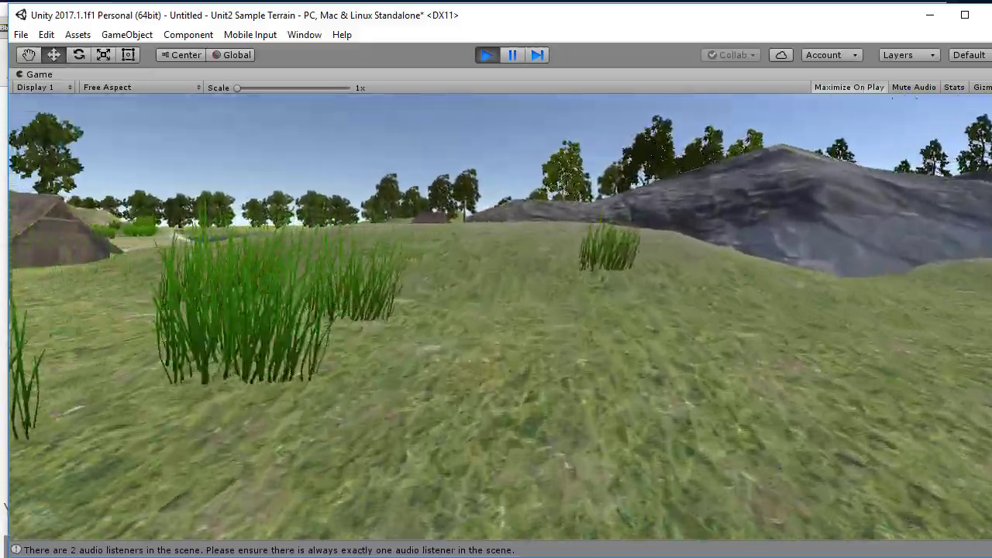
pyautogui.press('w')
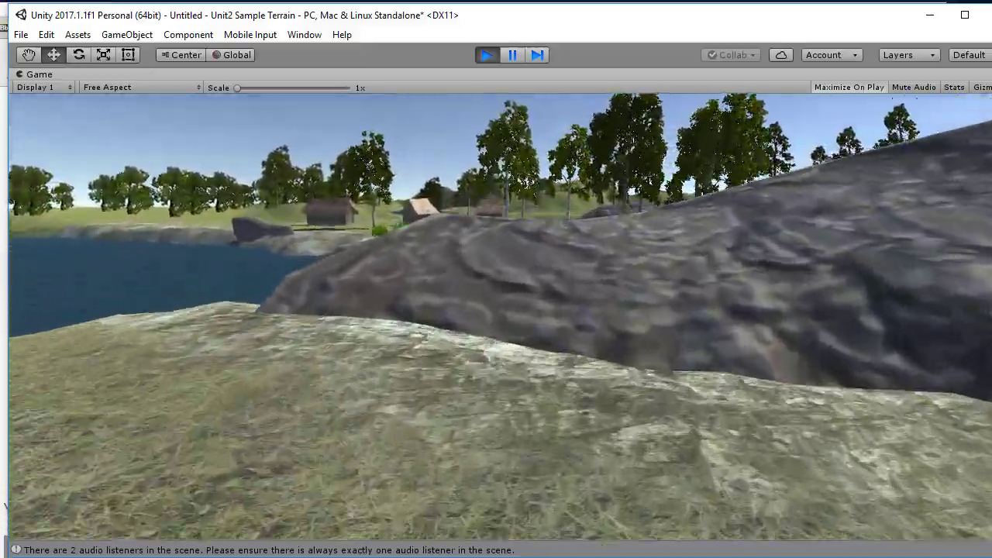
pyautogui.press('w')
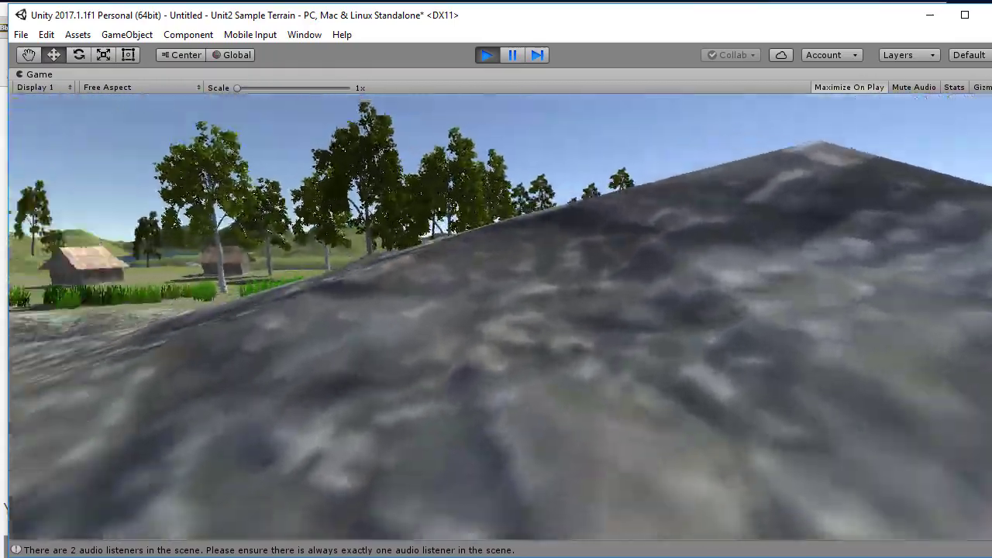
pyautogui.press('w')
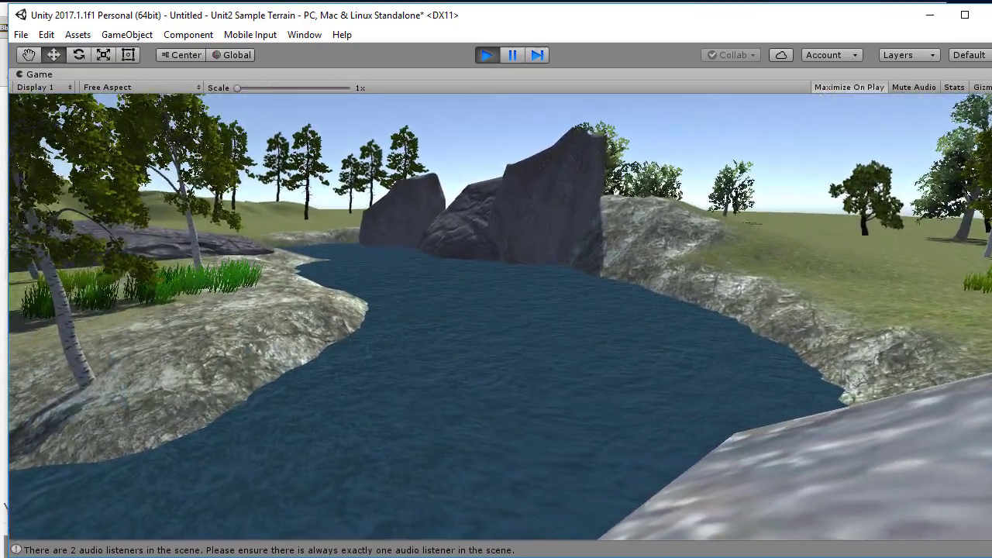
pyautogui.press('w')
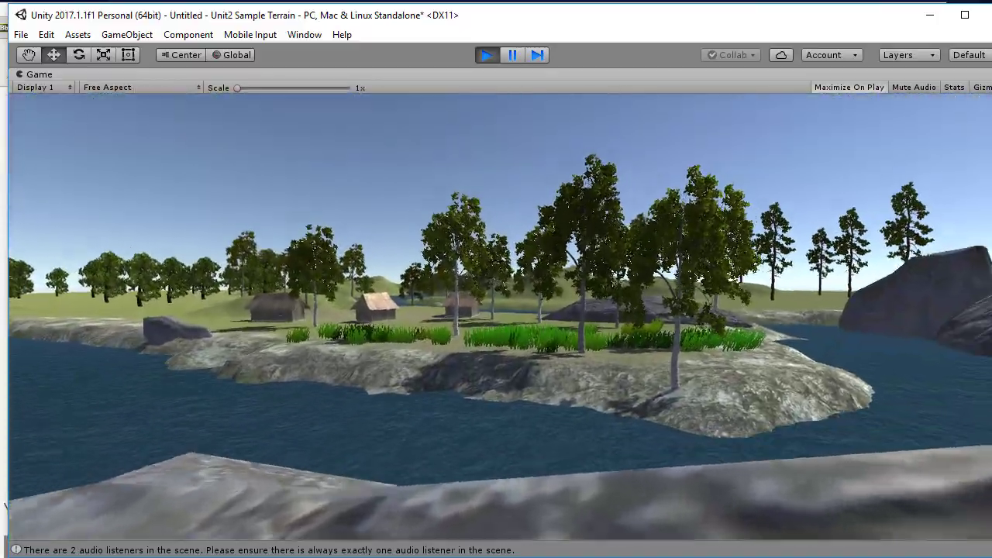
pyautogui.press('w')
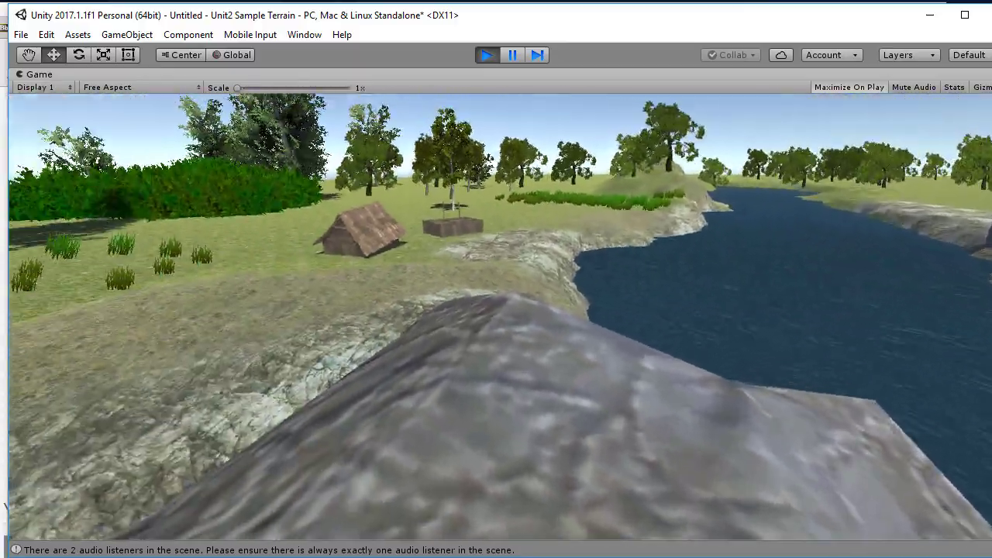
pyautogui.press('w')
pyautogui.press('w')
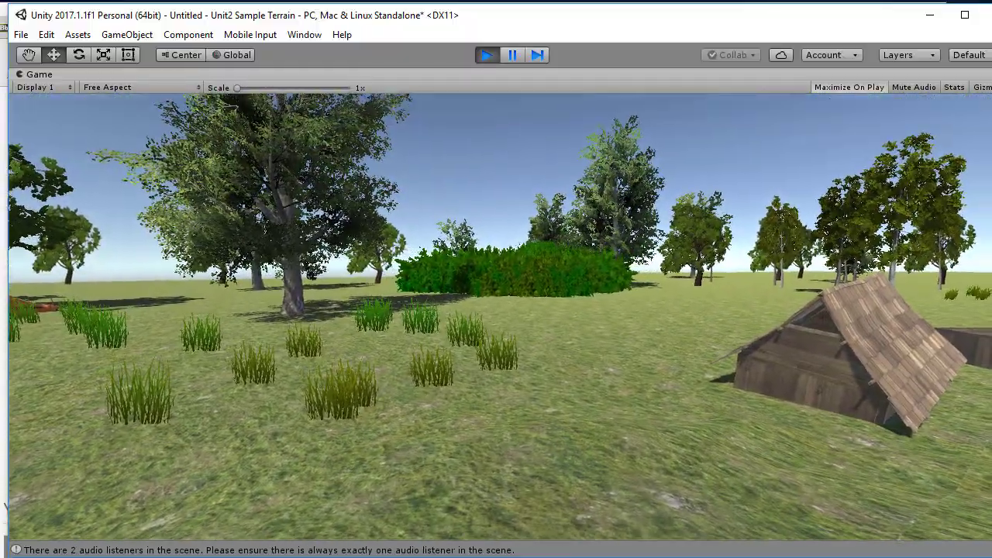
pyautogui.press('Escape')
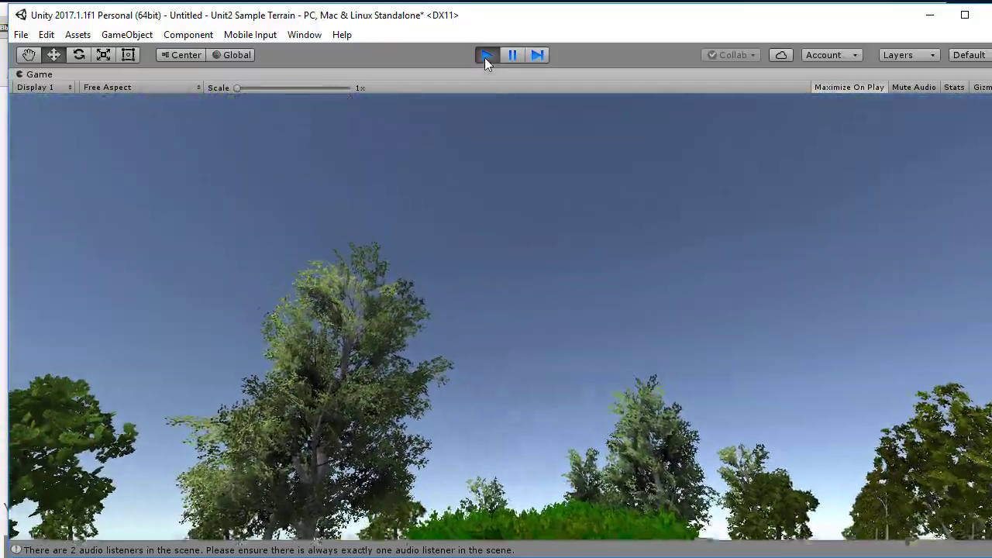
pyautogui.click(485, 53)
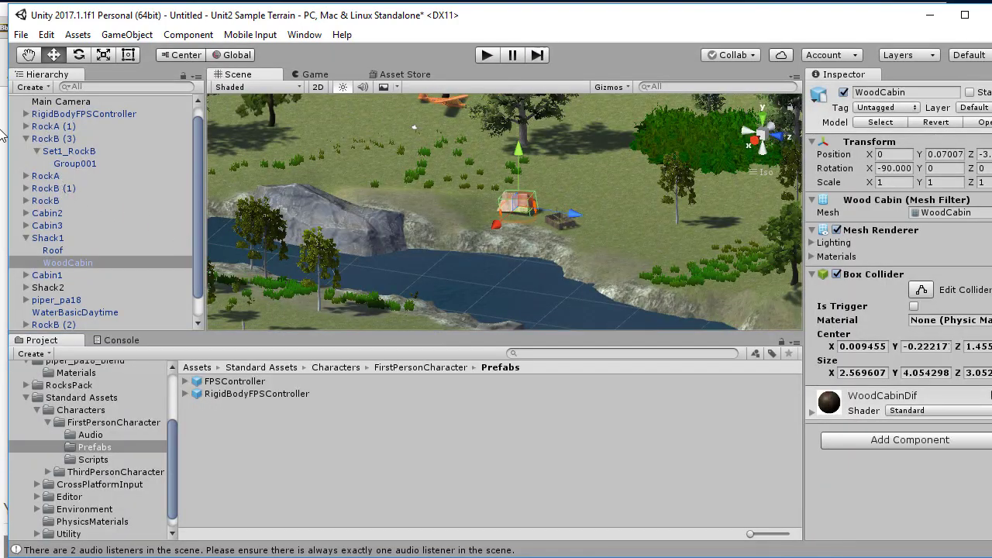
# Create an empty game object and name it Rocks by Lake
pyautogui.click(26, 139)
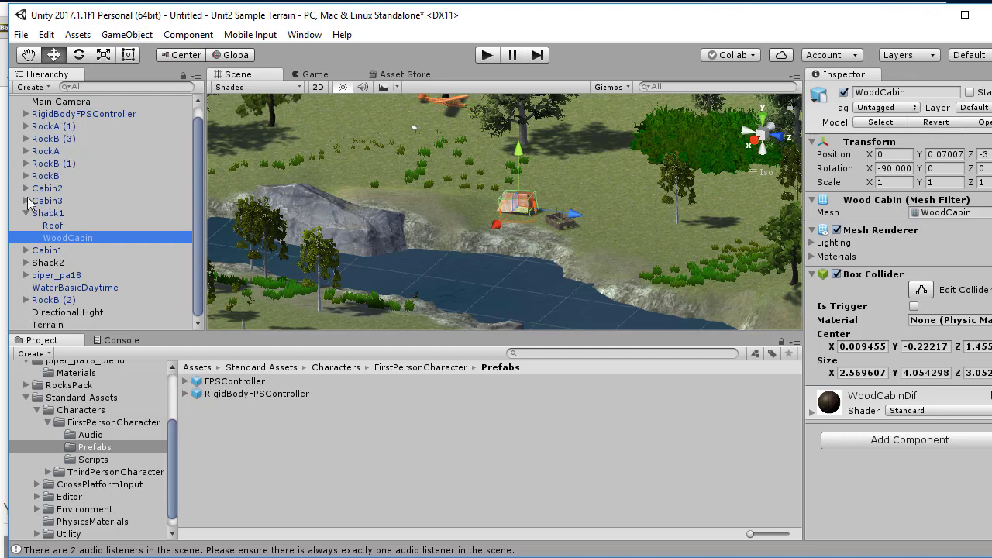
pyautogui.click(140, 36)
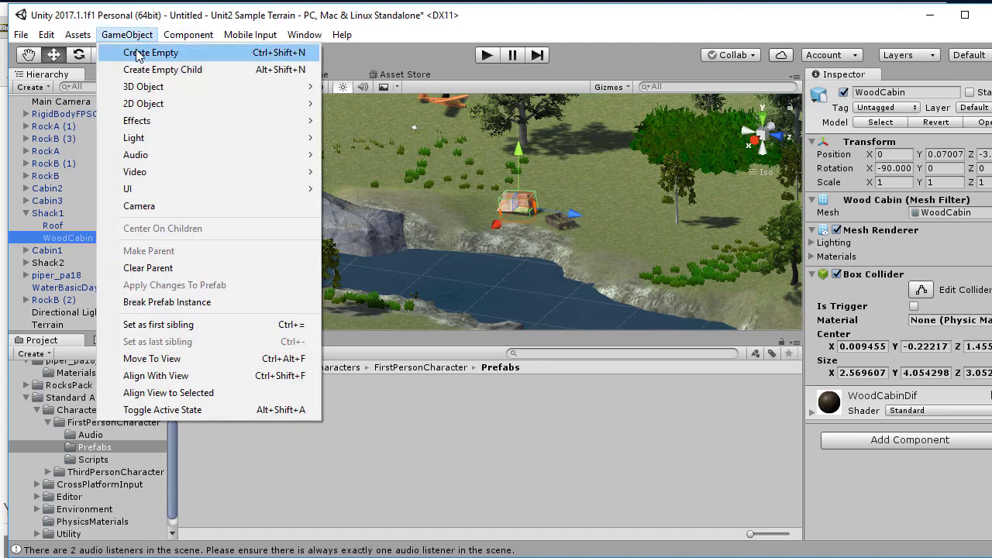
pyautogui.click(140, 52)
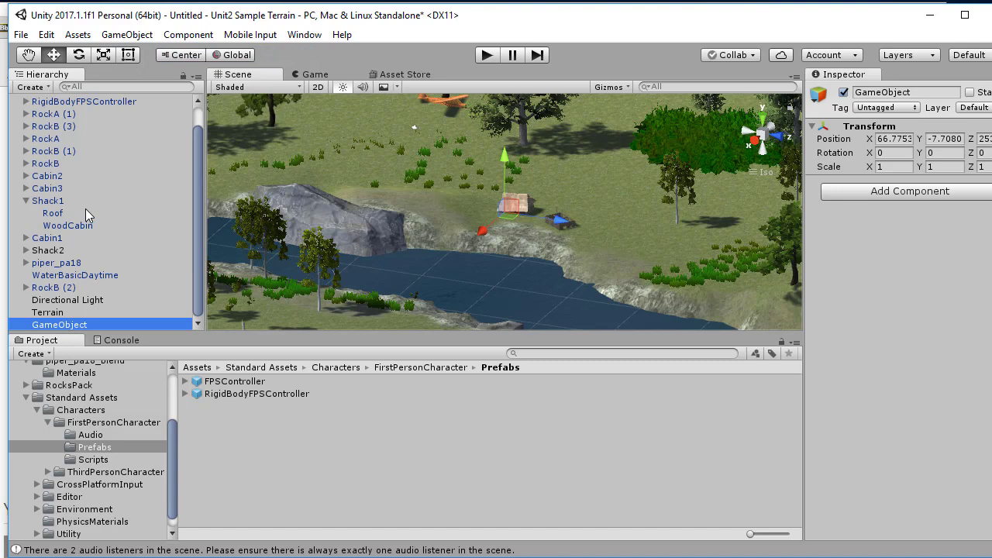
pyautogui.moveTo(67, 332); pyautogui.dragTo(65, 331)
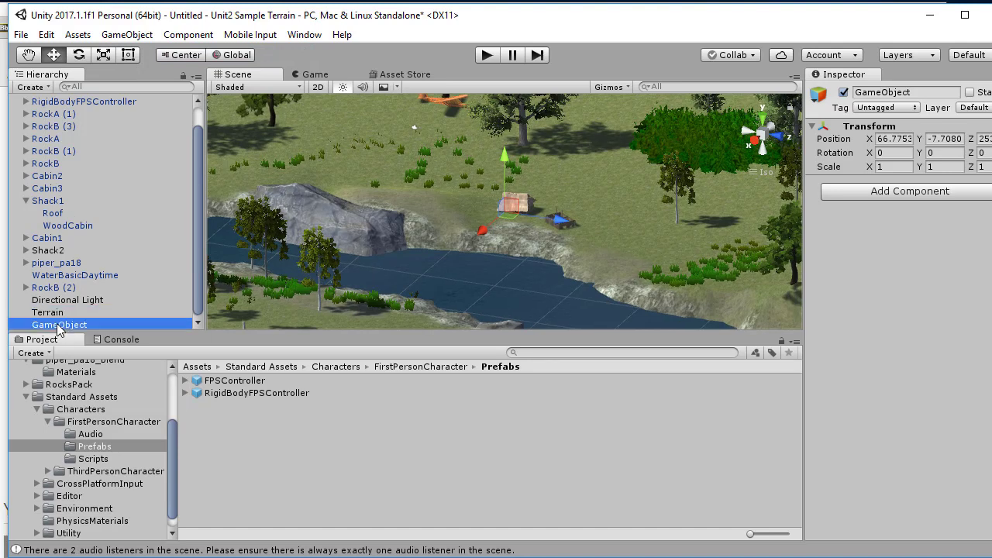
pyautogui.press('F2')
pyautogui.click(906, 85)
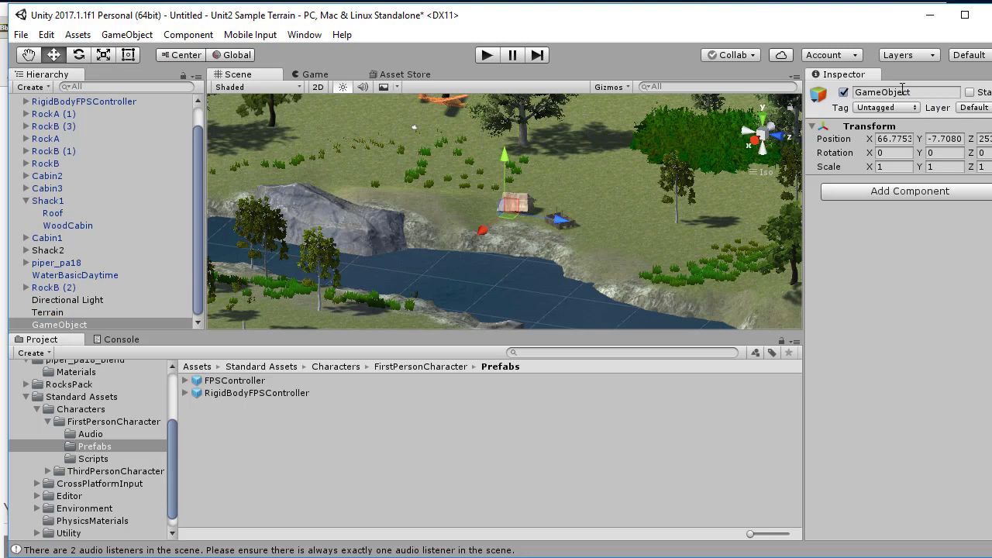
pyautogui.click(899, 93)
pyautogui.write('Rocks by Lake')
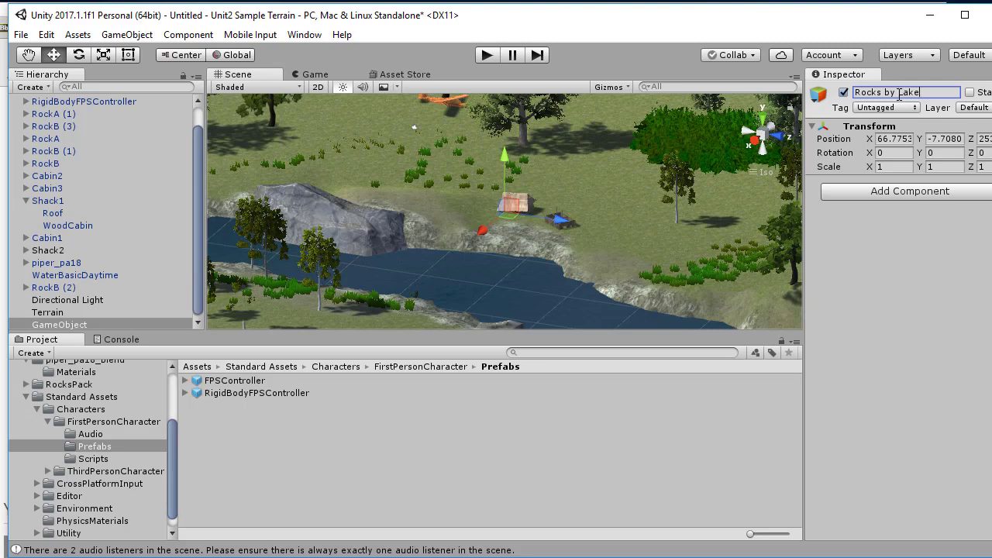
pyautogui.press('Return')
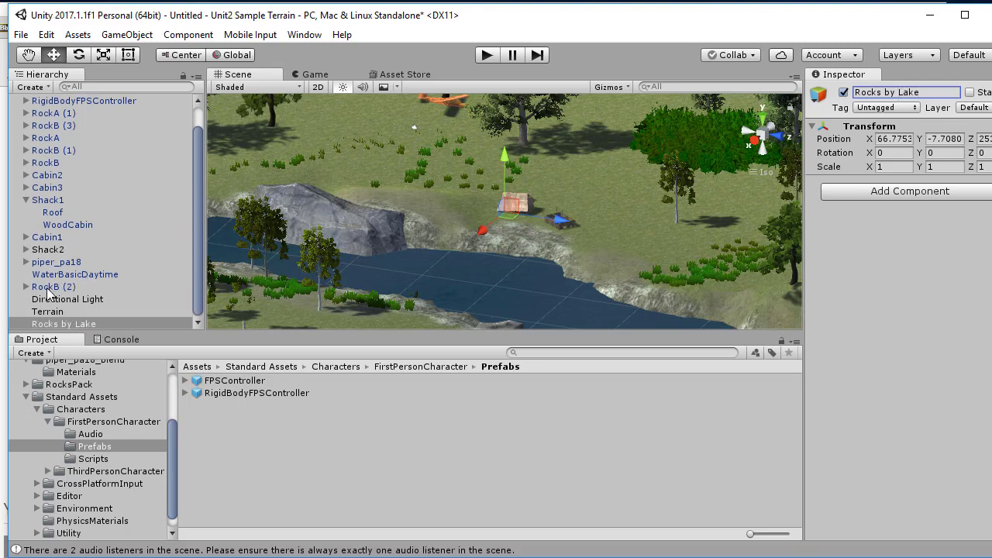
# Group RockB (2), RockB (1), RockA (1), RockB (3), RockA and RockB as children of Rocks by Lake, and collapse the group
pyautogui.moveTo(49, 293); pyautogui.dragTo(54, 326)
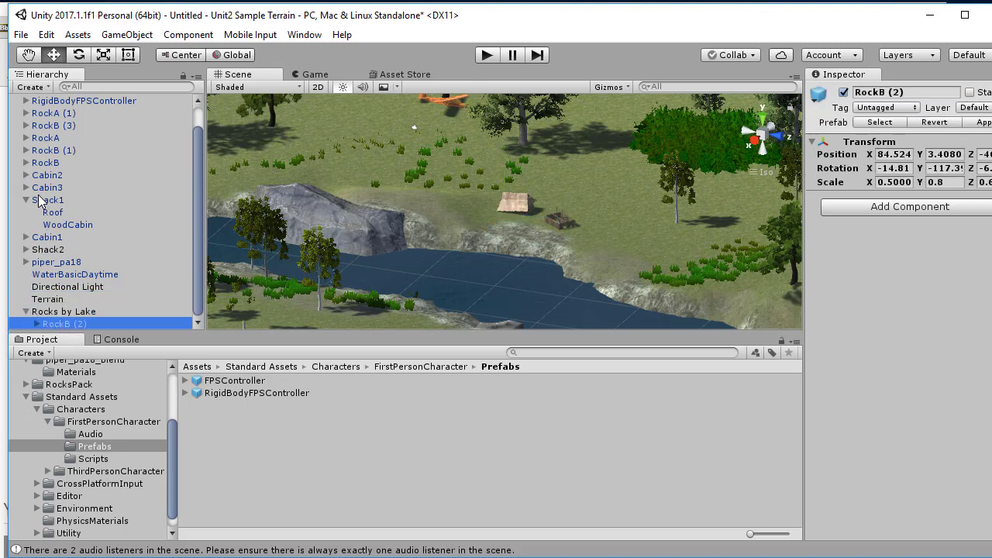
pyautogui.moveTo(46, 152); pyautogui.dragTo(68, 307)
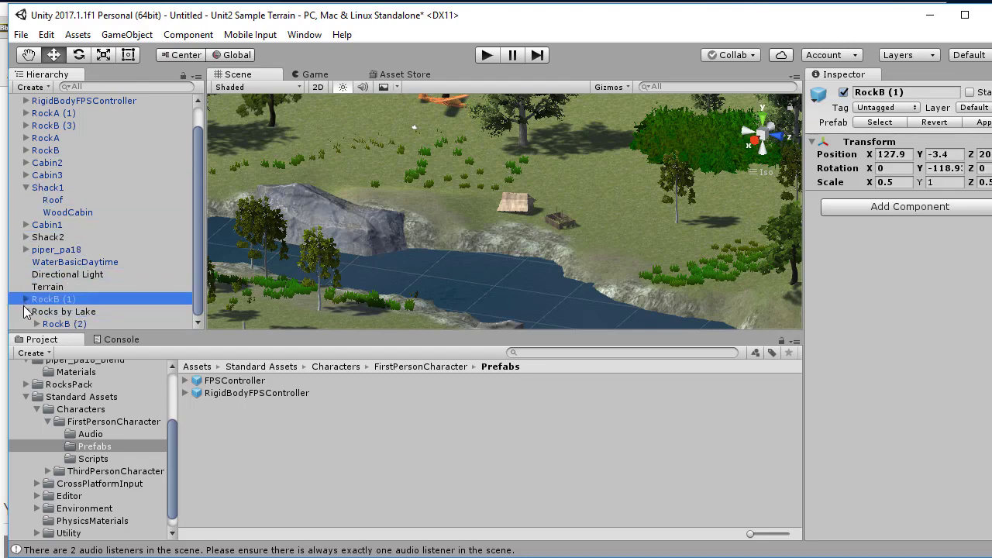
pyautogui.moveTo(38, 299)
pyautogui.mouseDown()
pyautogui.moveTo(53, 314)
pyautogui.moveTo(39, 313)
pyautogui.mouseUp()
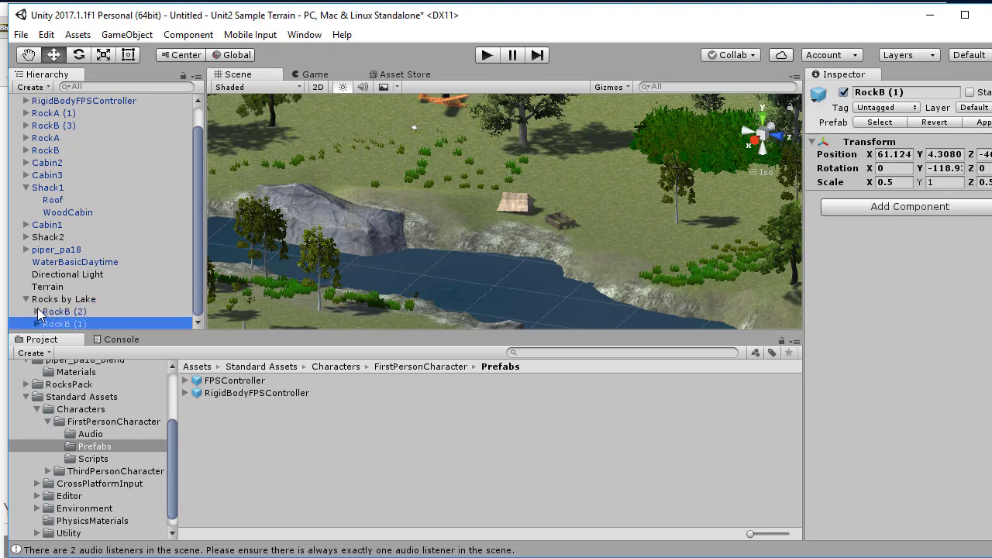
pyautogui.click(26, 300)
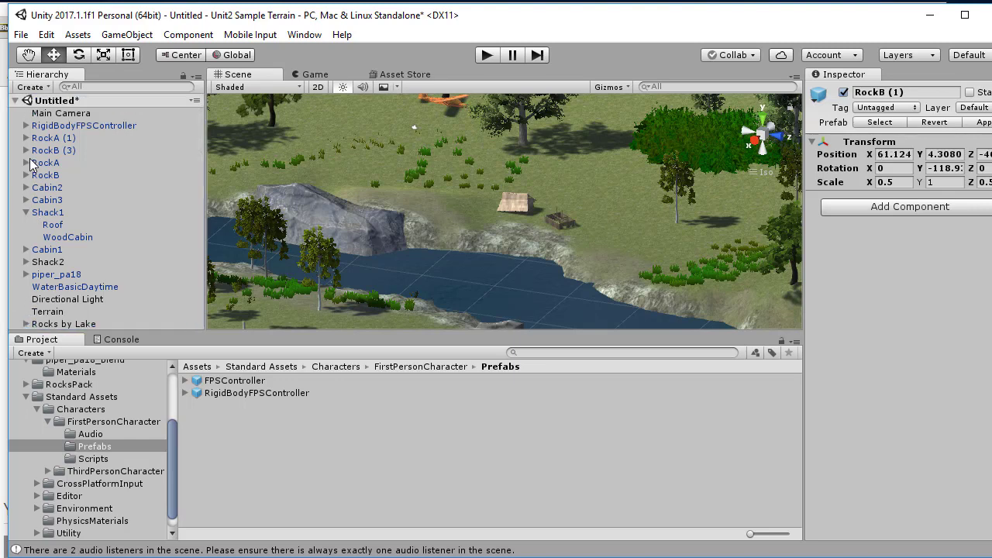
pyautogui.moveTo(56, 138); pyautogui.dragTo(74, 325)
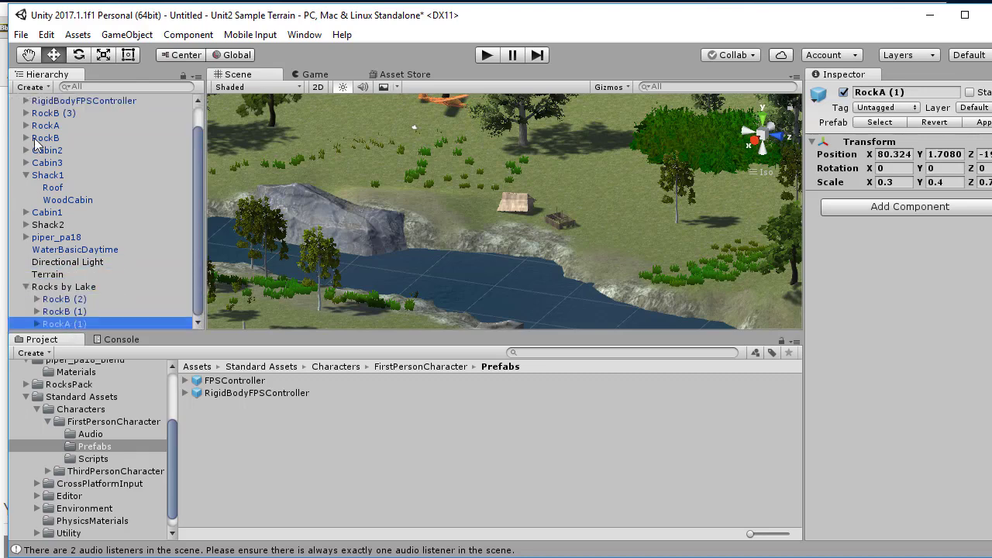
pyautogui.moveTo(44, 116); pyautogui.dragTo(56, 271)
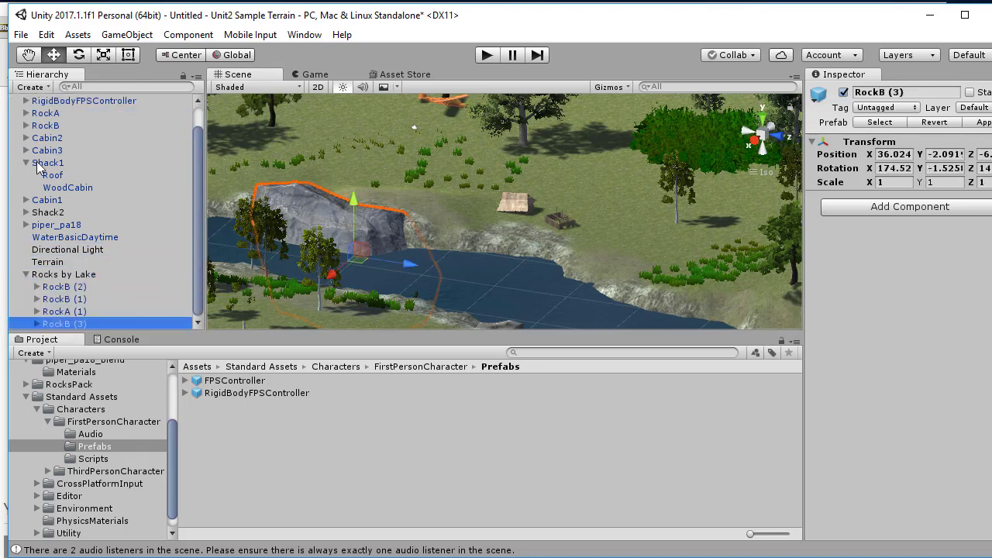
pyautogui.moveTo(45, 115); pyautogui.dragTo(66, 274)
pyautogui.moveTo(39, 116); pyautogui.dragTo(29, 256)
pyautogui.click(26, 250)
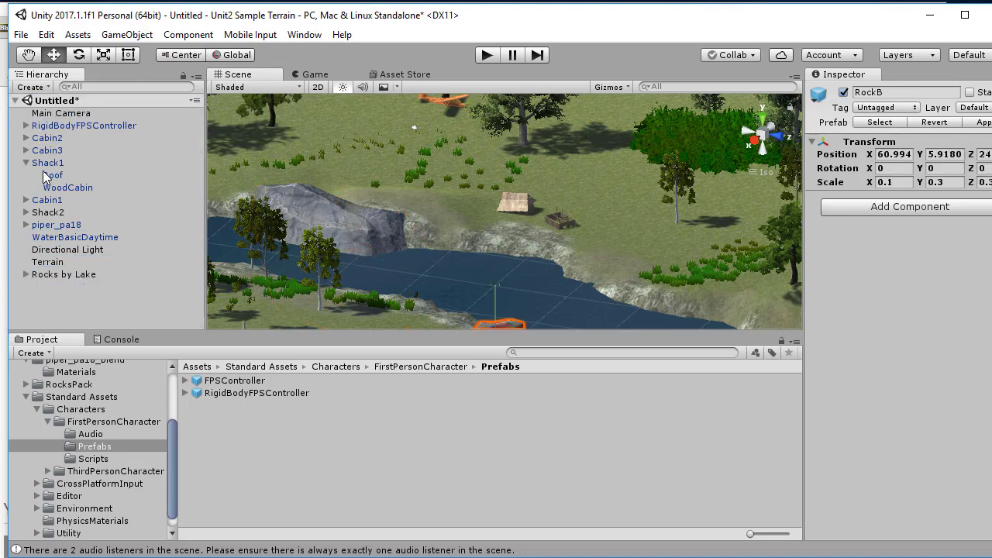
# Collapse Shack1 and create another empty game object named Lake Cabins
pyautogui.click(26, 164)
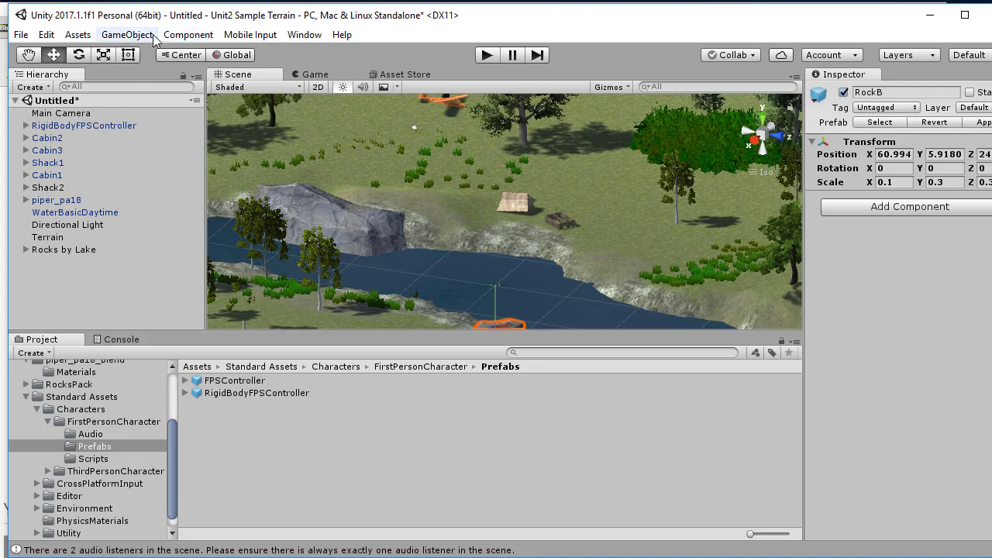
pyautogui.click(127, 35)
pyautogui.click(135, 52)
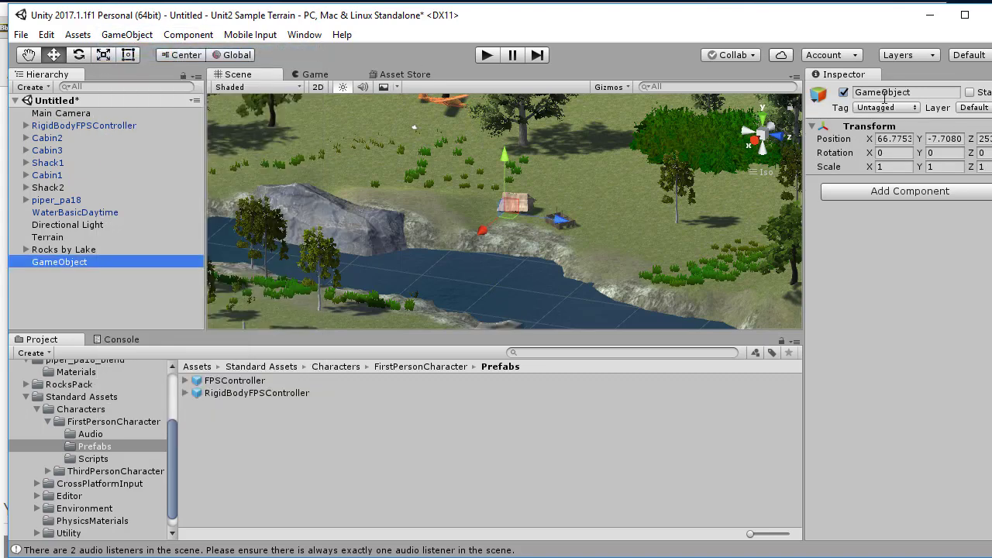
pyautogui.moveTo(913, 93); pyautogui.dragTo(883, 98)
pyautogui.press('BackSpace')
pyautogui.press('BackSpace')
pyautogui.press('BackSpace')
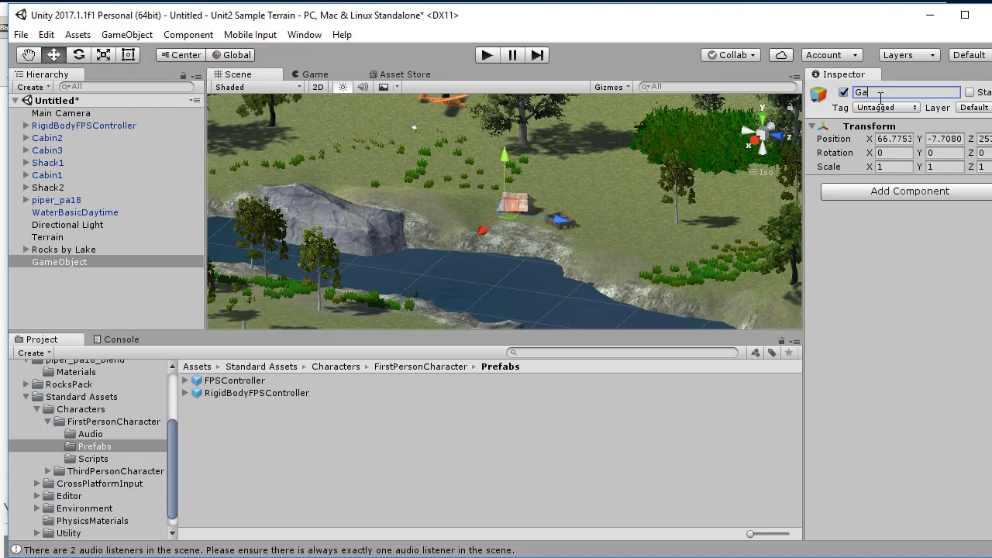
pyautogui.write('Lake ')
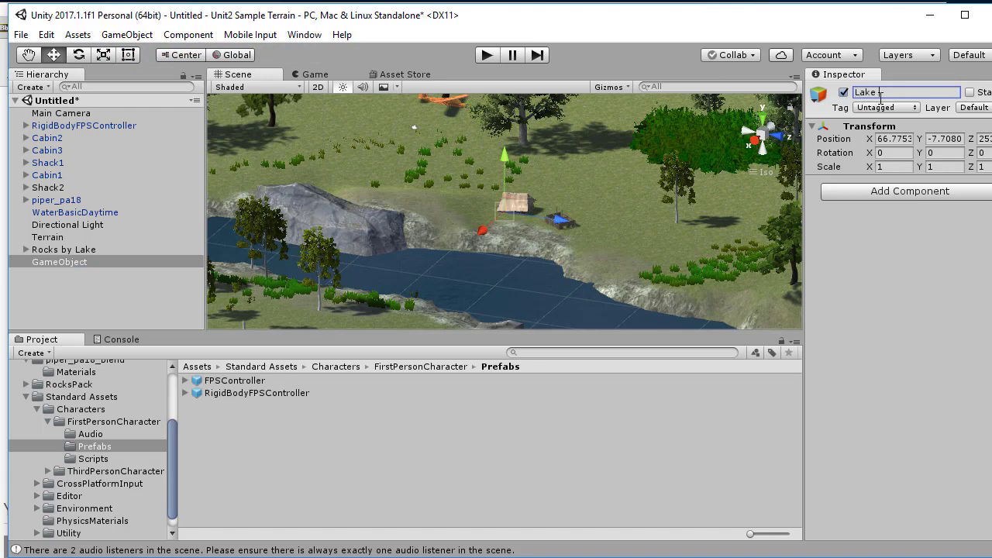
pyautogui.write('WC')
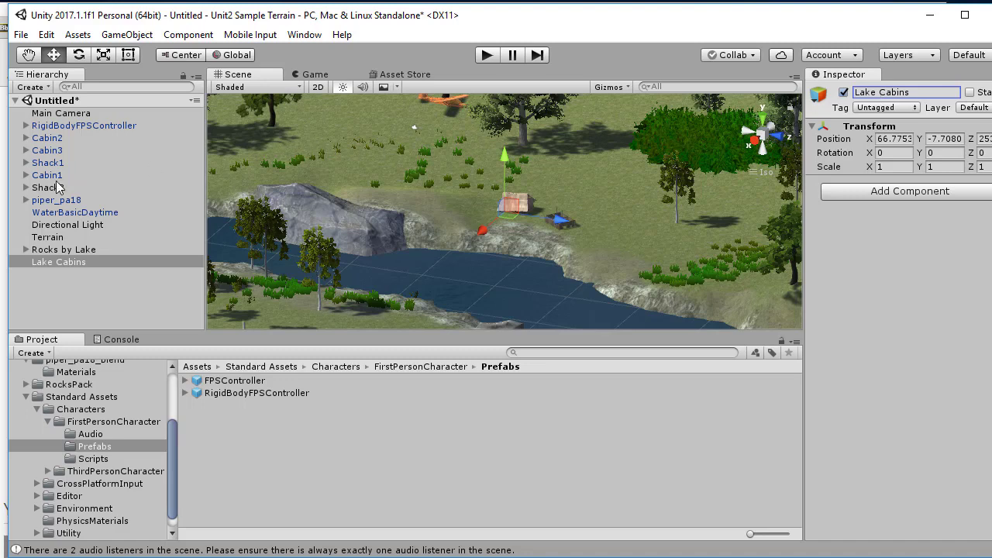
# Group Cabin1, Cabin2 and Cabin3 in numerical order as children of Lake Cabins, and collapse the group
pyautogui.moveTo(48, 180); pyautogui.dragTo(81, 268)
pyautogui.moveTo(47, 153); pyautogui.dragTo(46, 250)
pyautogui.click(32, 266)
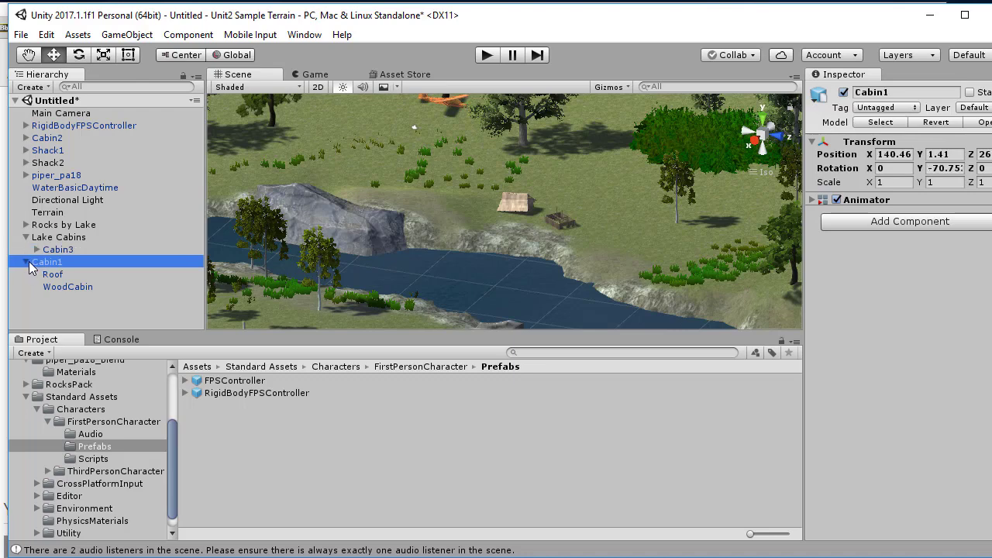
pyautogui.click(28, 264)
pyautogui.moveTo(38, 262); pyautogui.dragTo(56, 242)
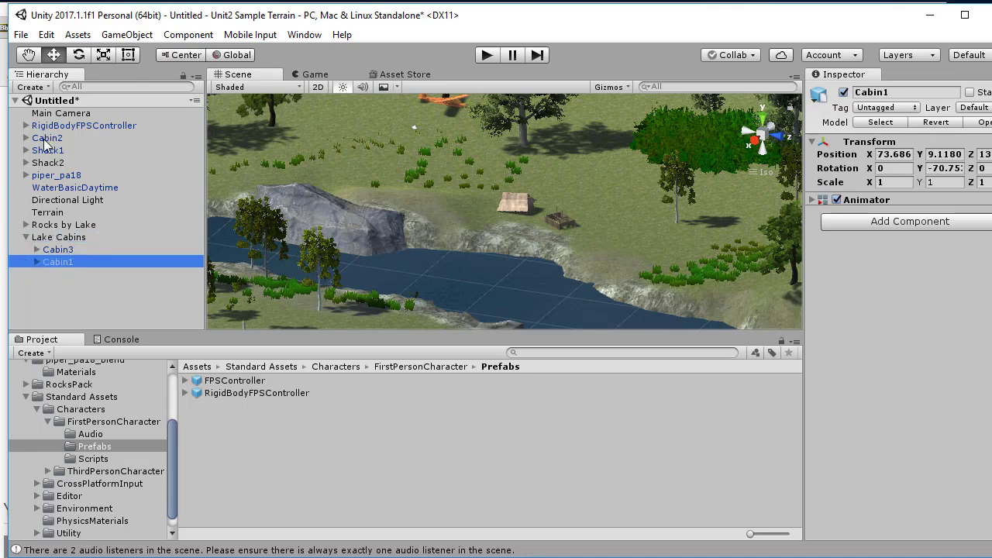
pyautogui.moveTo(45, 144); pyautogui.dragTo(55, 261)
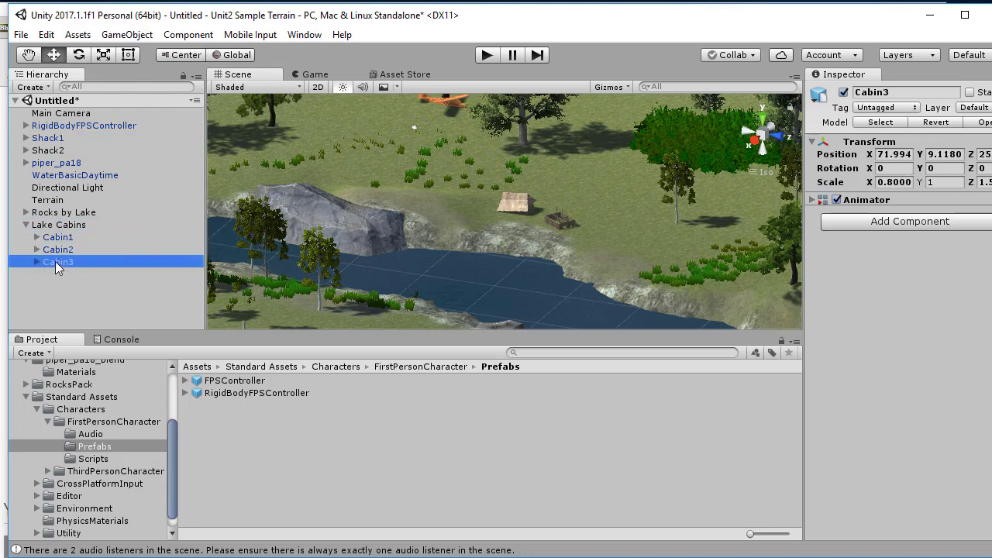
pyautogui.click(25, 226)
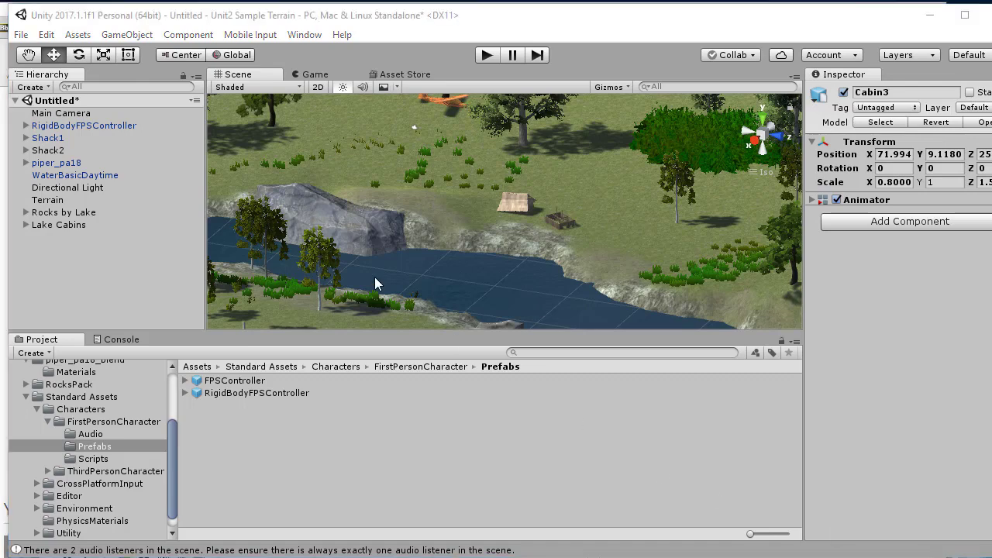
# Collapse the Standard Assets folder in the project's asset tree
pyautogui.scroll(-2, 363, 277)
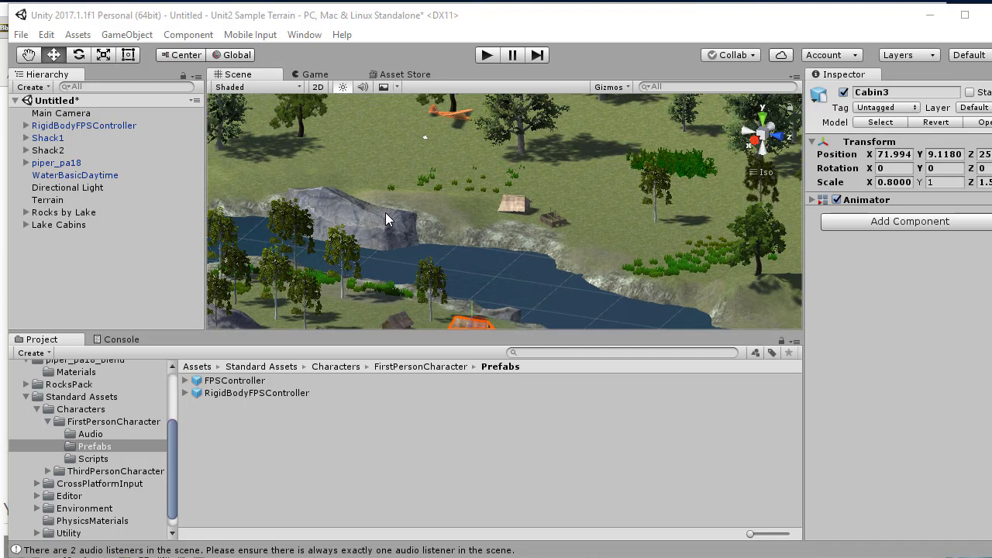
pyautogui.click(28, 403)
pyautogui.click(26, 399)
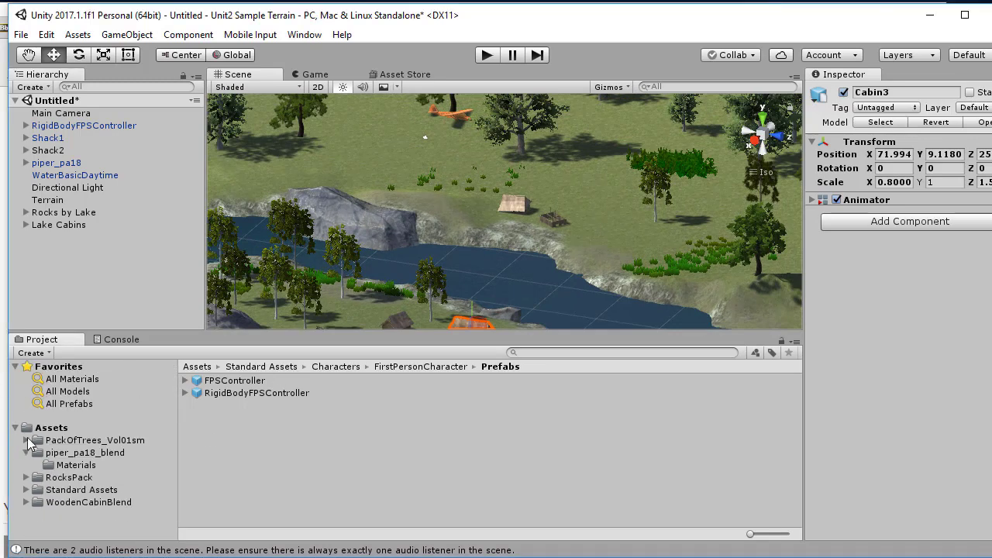
# Collapse the piper_pa18_blend folder in the project's asset tree
pyautogui.click(26, 452)
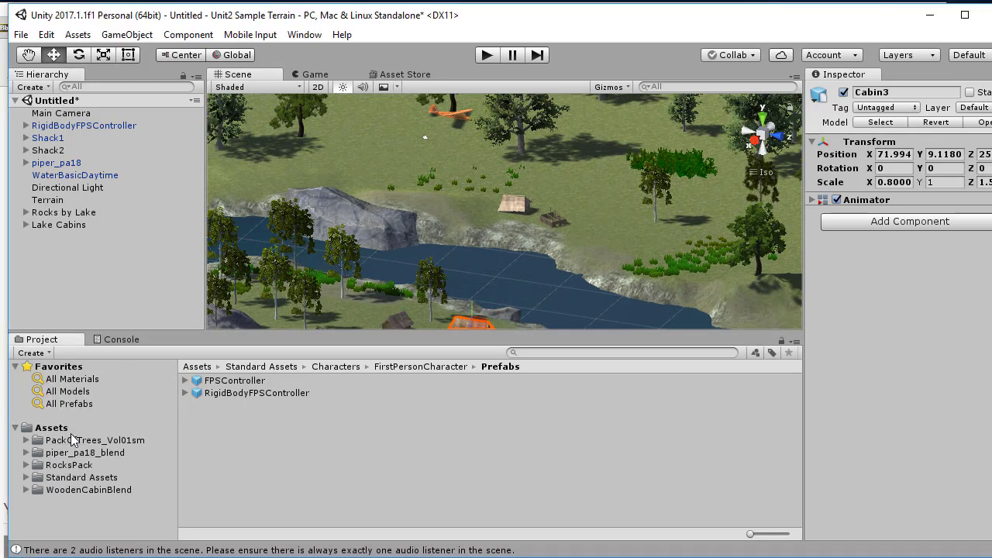
# Play-test the terrain in first person, walking through the grass and along the rocky riverbank past the shack, and stop play mode
pyautogui.scroll(3, 599, 193)
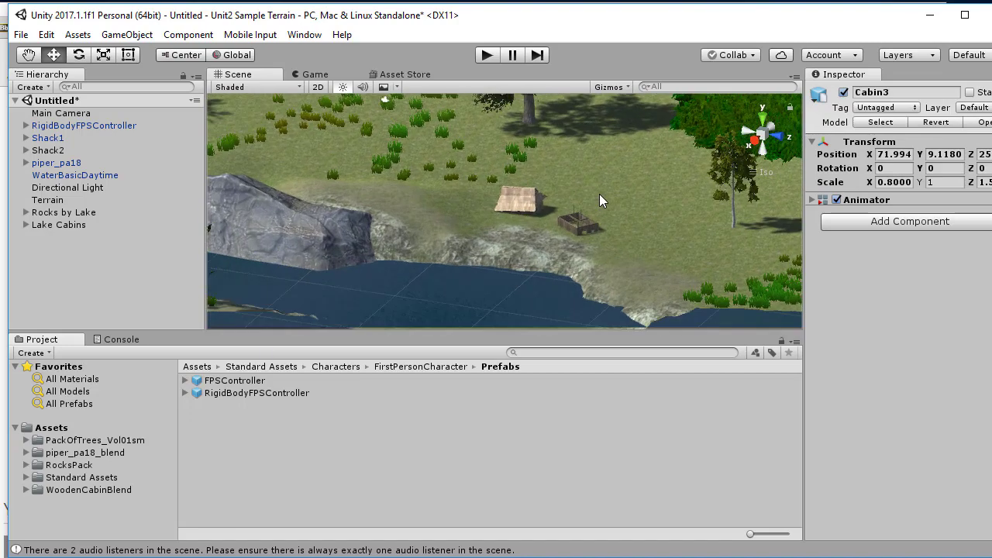
pyautogui.scroll(-5, 473, 186)
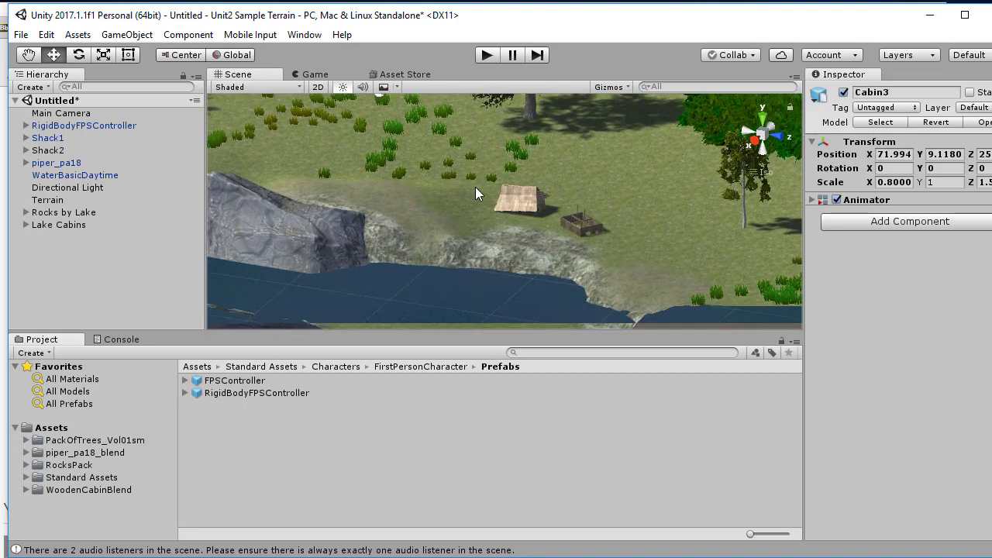
pyautogui.scroll(5, 473, 194)
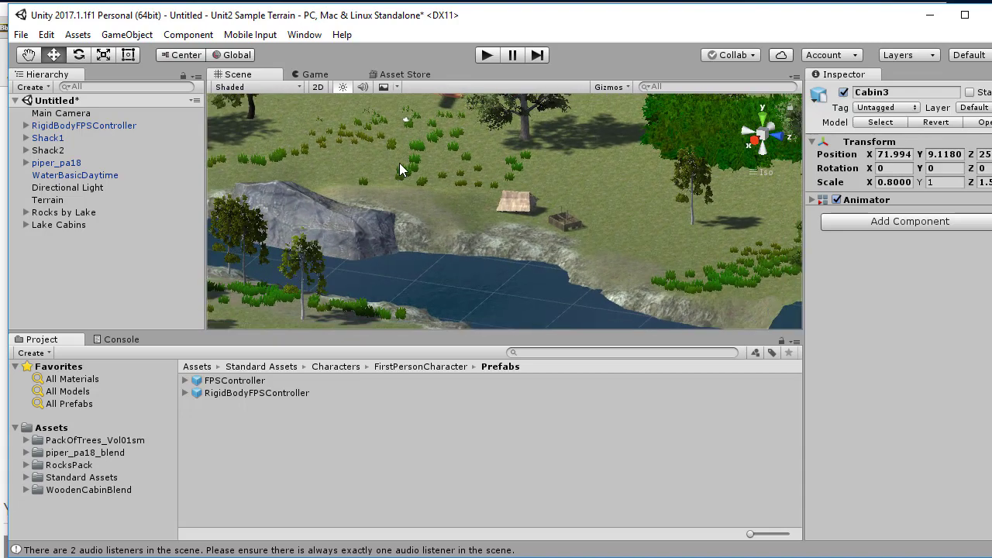
pyautogui.moveTo(426, 159); pyautogui.dragTo(437, 203, button='middle')
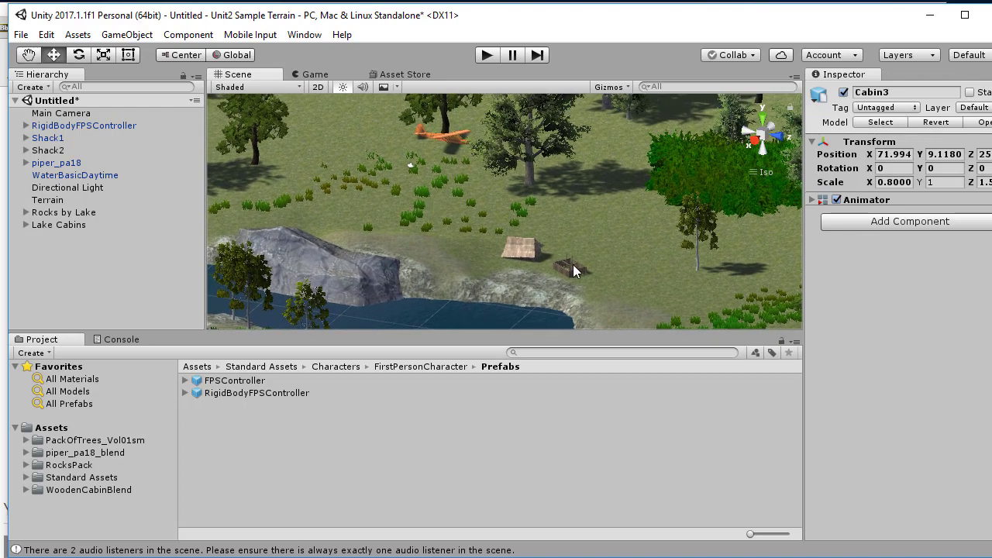
pyautogui.click(487, 55)
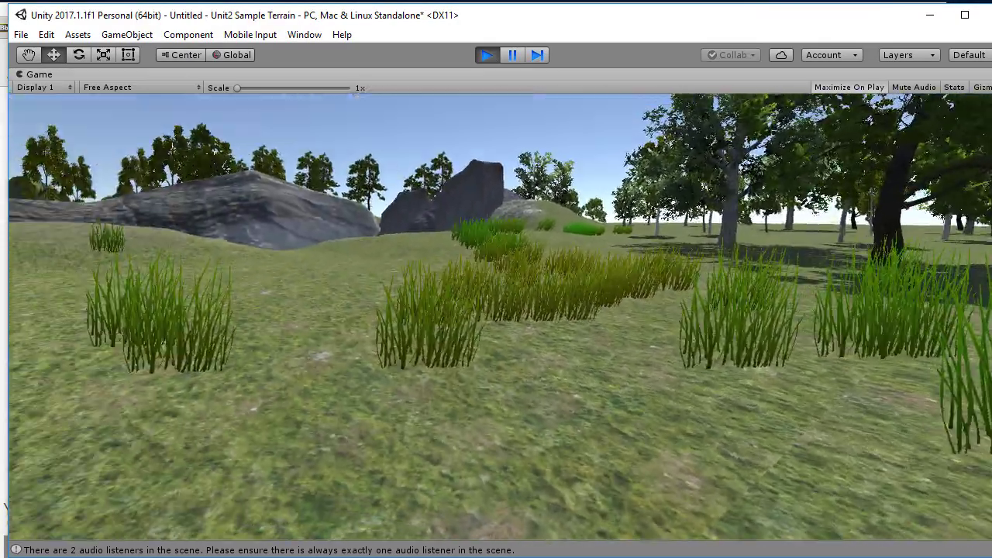
pyautogui.press('w')
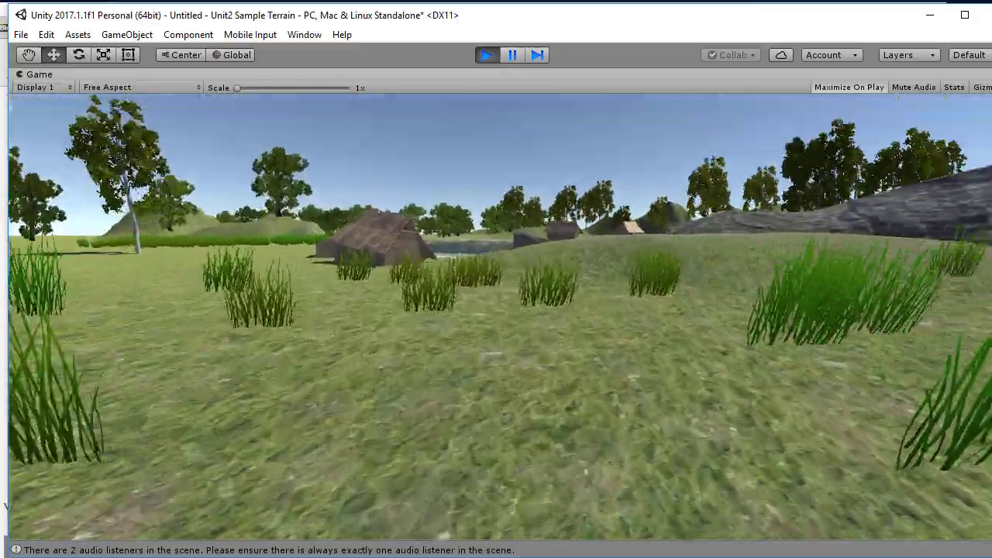
pyautogui.press('w')
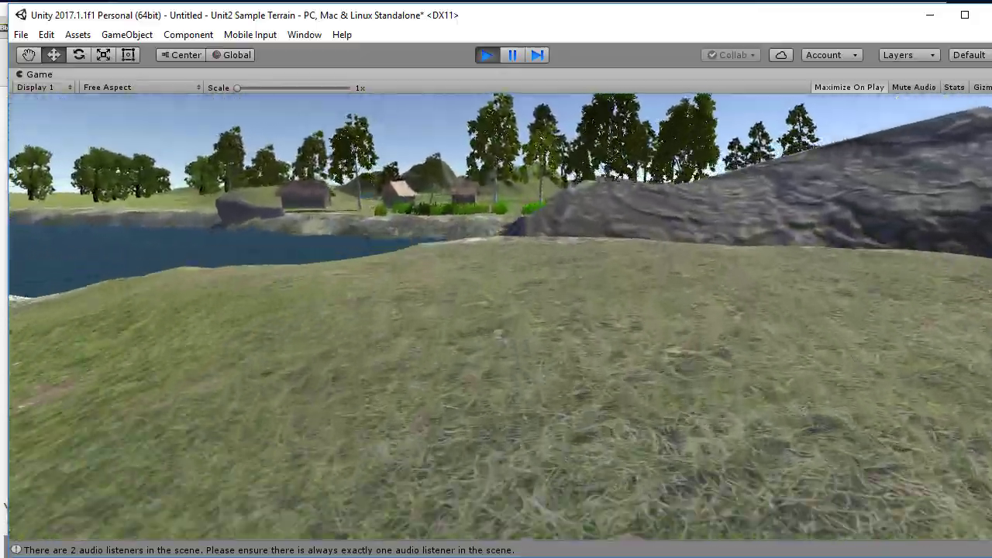
pyautogui.press('w')
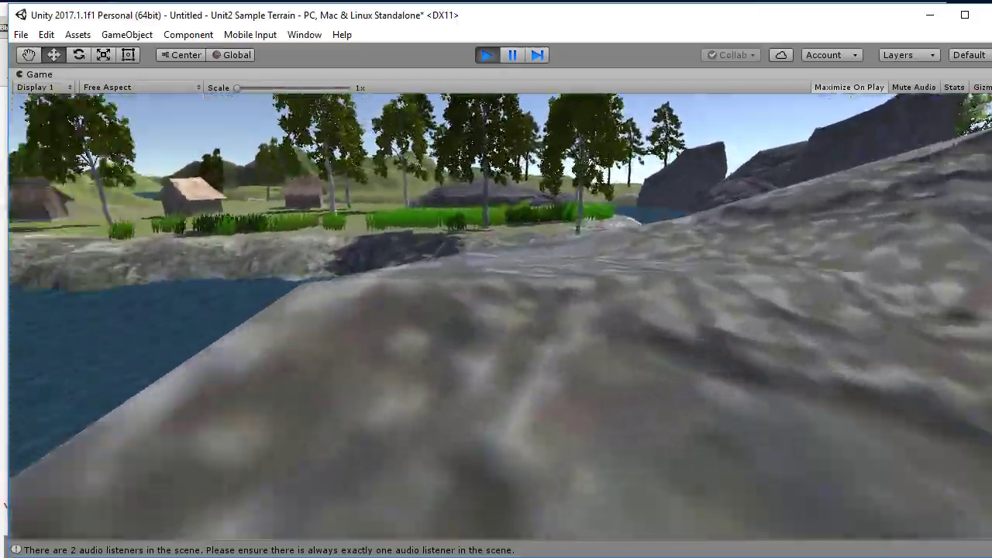
pyautogui.press('w')
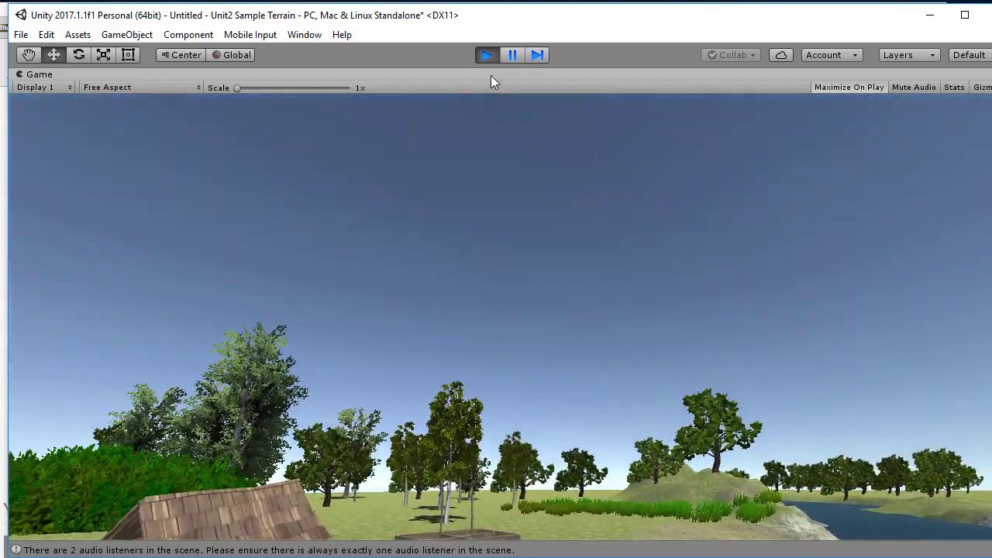
pyautogui.click(485, 56)
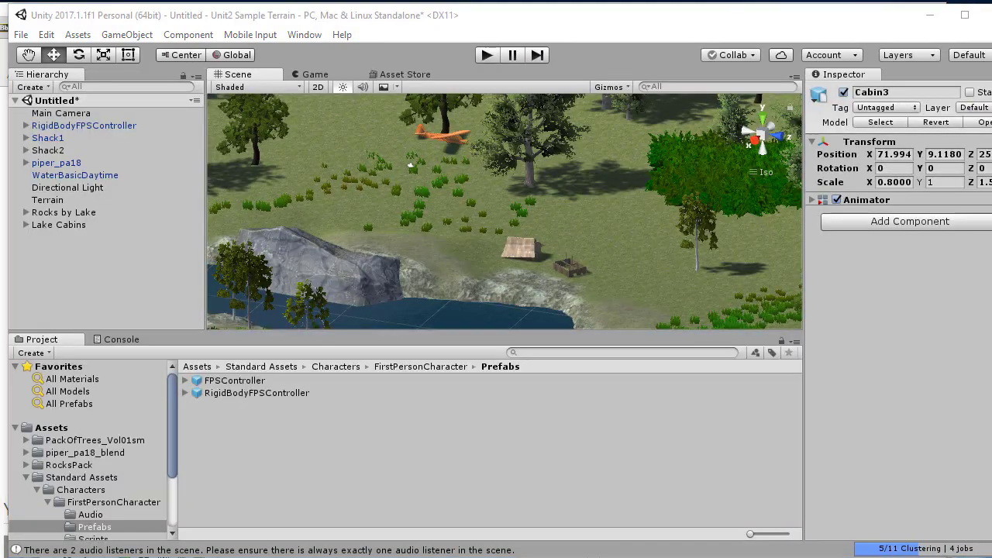